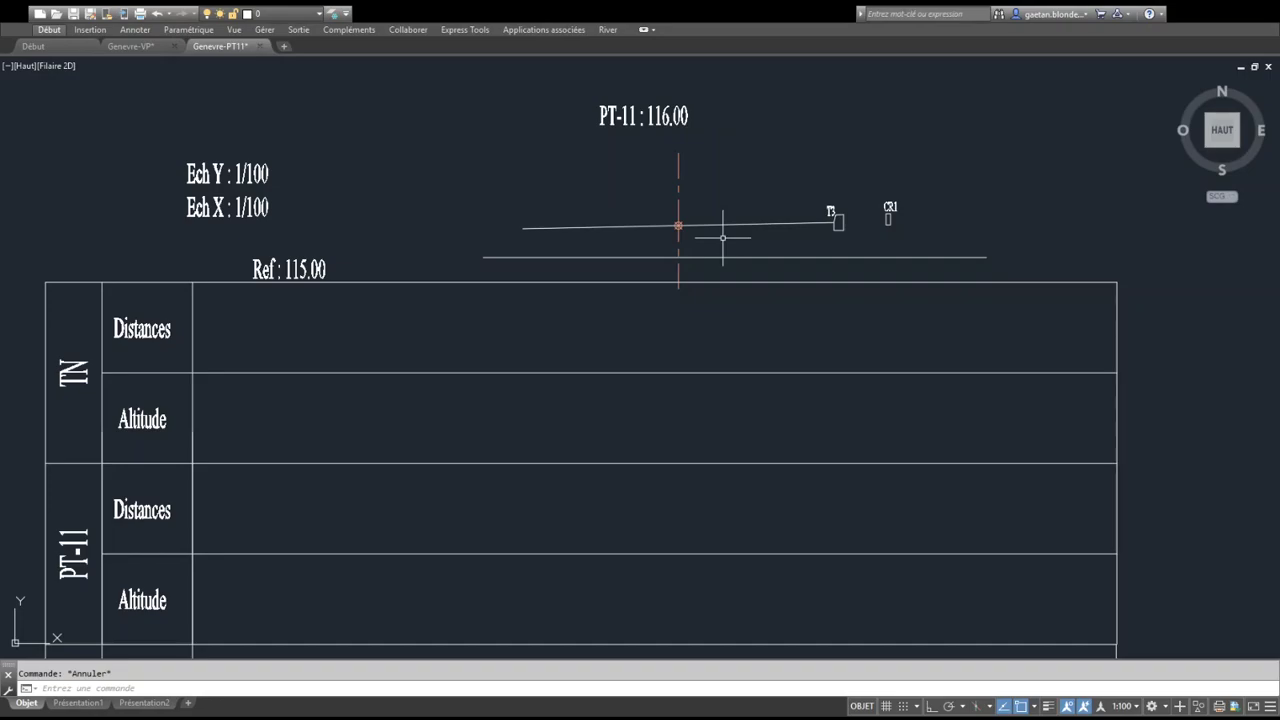
Examine the PT-11 cross-section by highlighting its vertical axis line and the crossed-circle marker on the road line, then clear the selection
{"action": "scroll", "coordinate": [729, 237], "scroll_direction": "up", "scroll_amount": 2}
{"action": "middle_click_drag", "start_coordinate": [729, 237], "coordinate": [562, 310]}
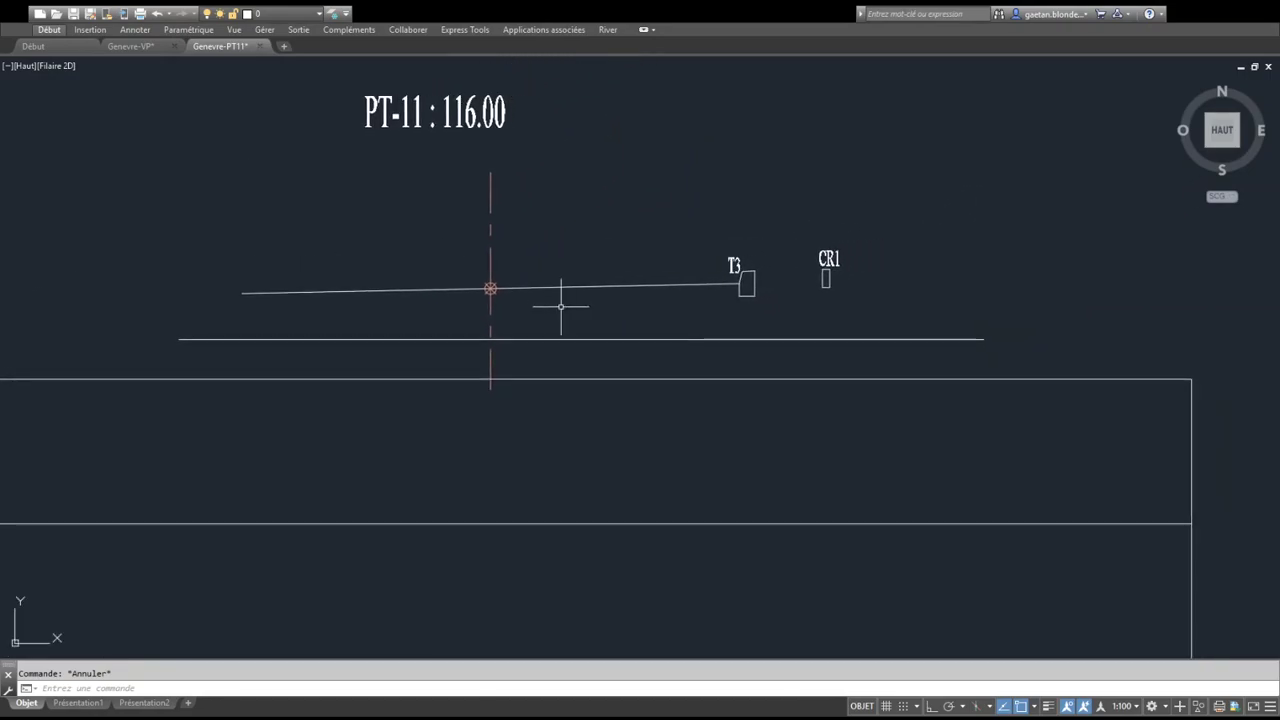
{"action": "scroll", "coordinate": [558, 298], "scroll_direction": "up", "scroll_amount": 1}
{"action": "scroll", "coordinate": [557, 298], "scroll_direction": "down", "scroll_amount": 1}
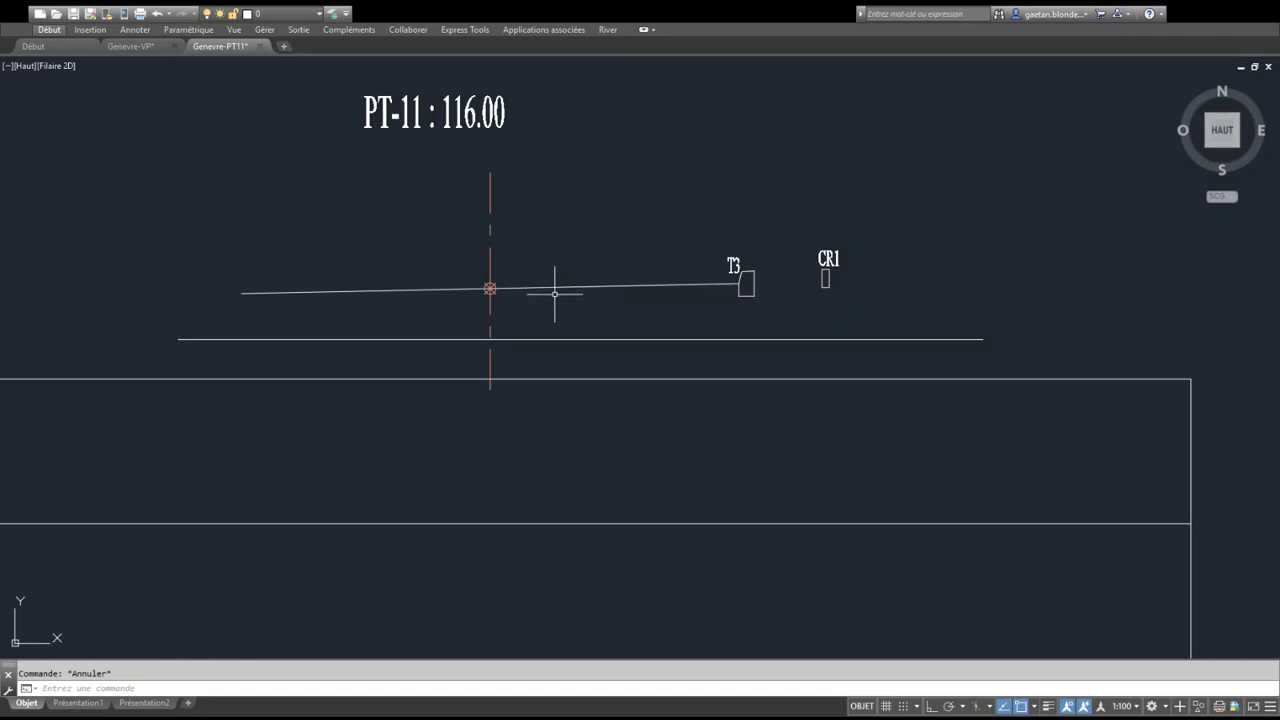
{"action": "left_click", "coordinate": [514, 221]}
{"action": "left_click", "coordinate": [461, 170]}
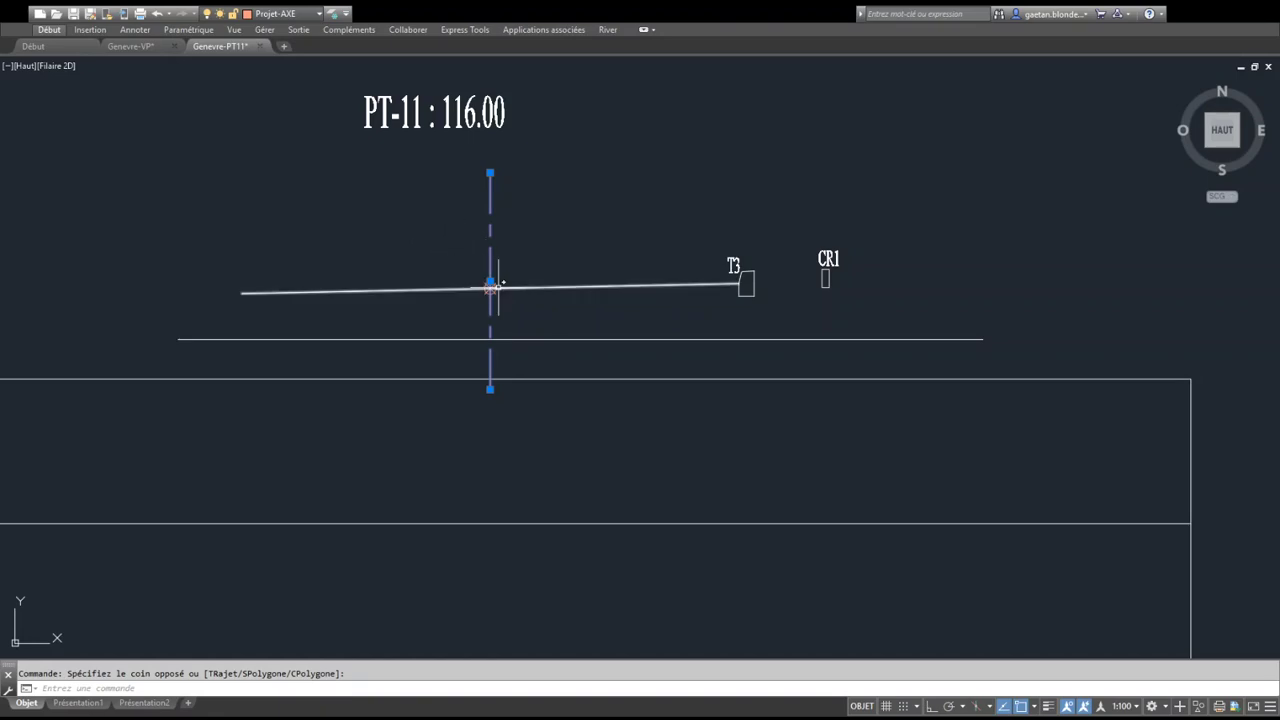
{"action": "scroll", "coordinate": [499, 291], "scroll_direction": "up", "scroll_amount": 8}
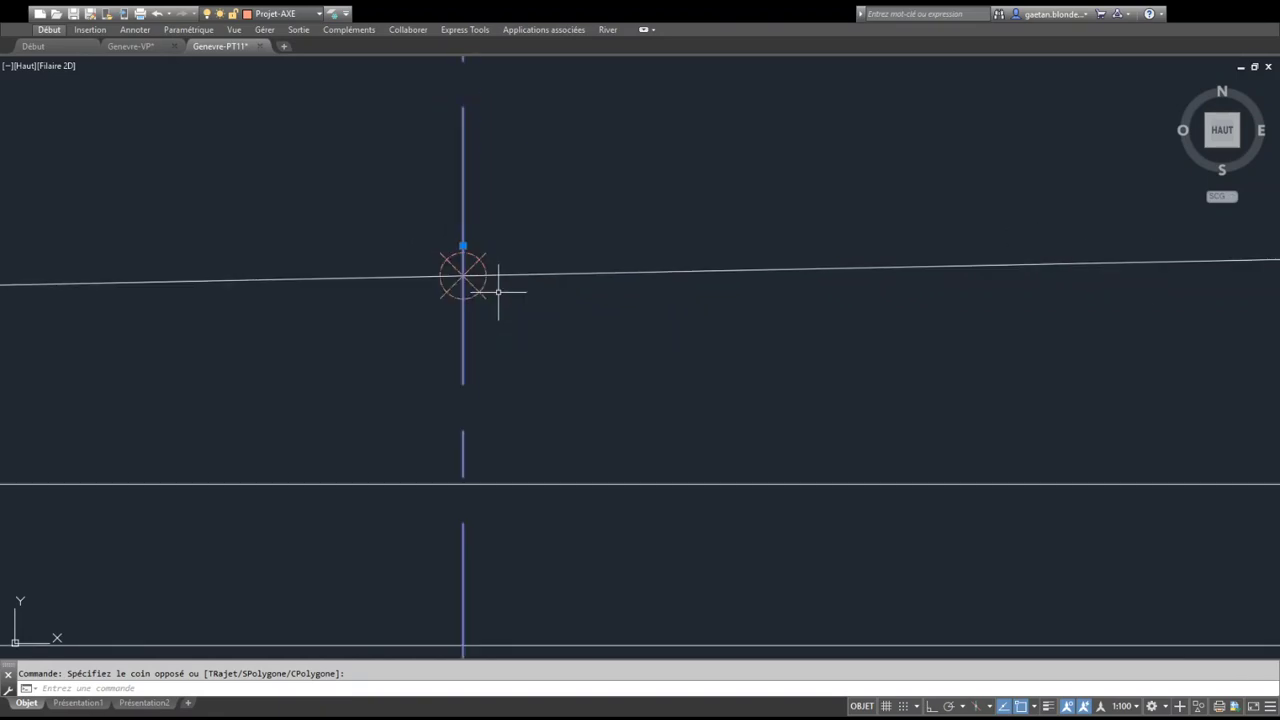
{"action": "left_click", "coordinate": [456, 256]}
{"action": "left_click", "coordinate": [456, 251]}
{"action": "left_click", "coordinate": [449, 229]}
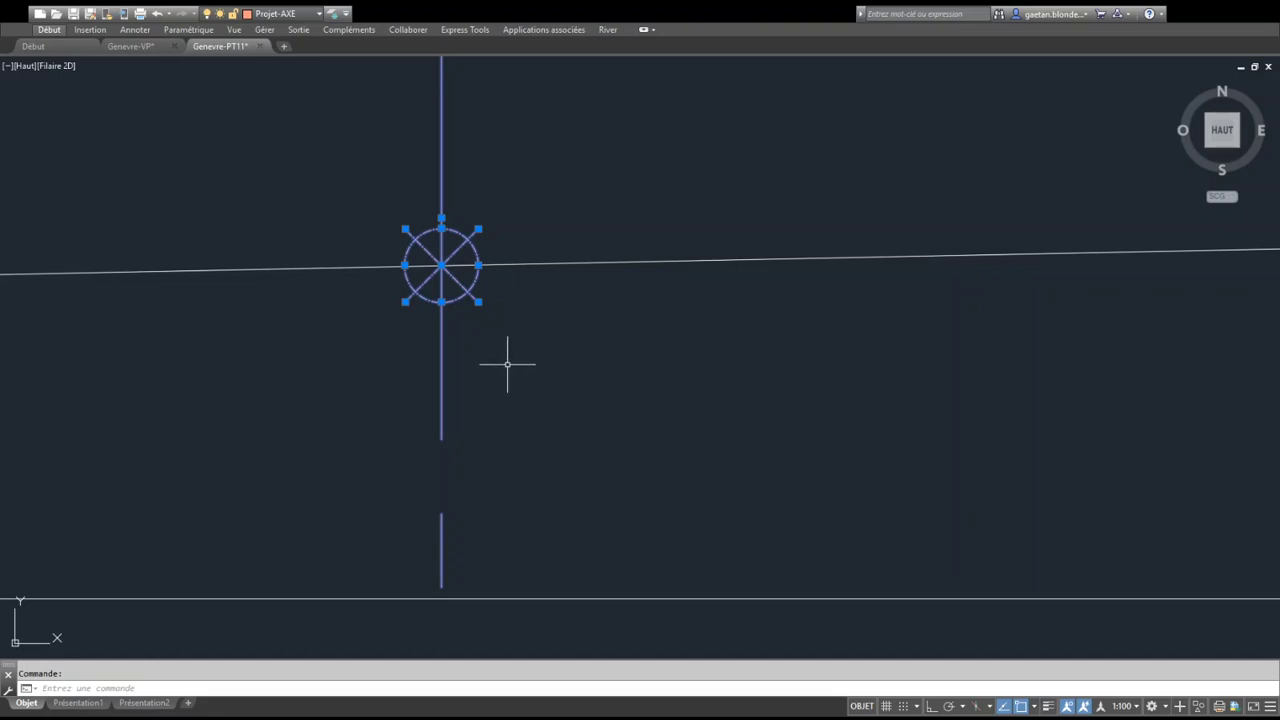
{"action": "scroll", "coordinate": [505, 358], "scroll_direction": "down", "scroll_amount": 4}
{"action": "scroll", "coordinate": [508, 345], "scroll_direction": "down", "scroll_amount": 2}
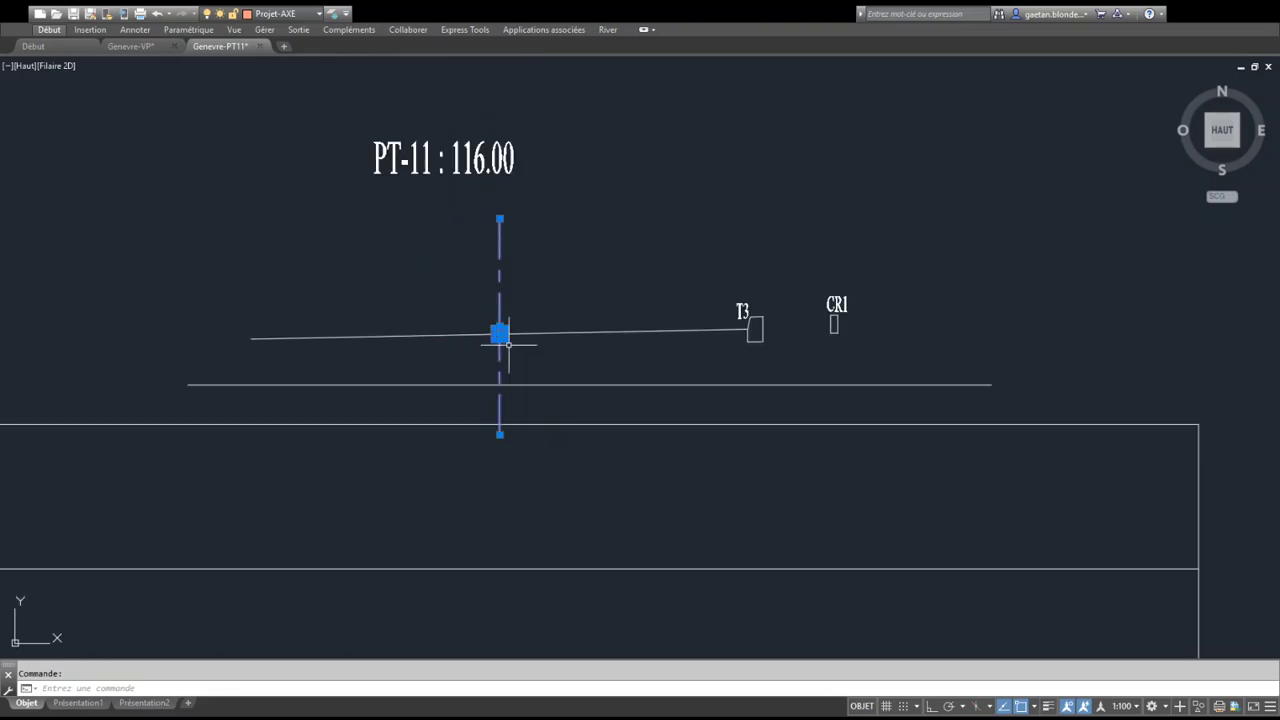
{"action": "middle_click_drag", "start_coordinate": [514, 349], "coordinate": [517, 323]}
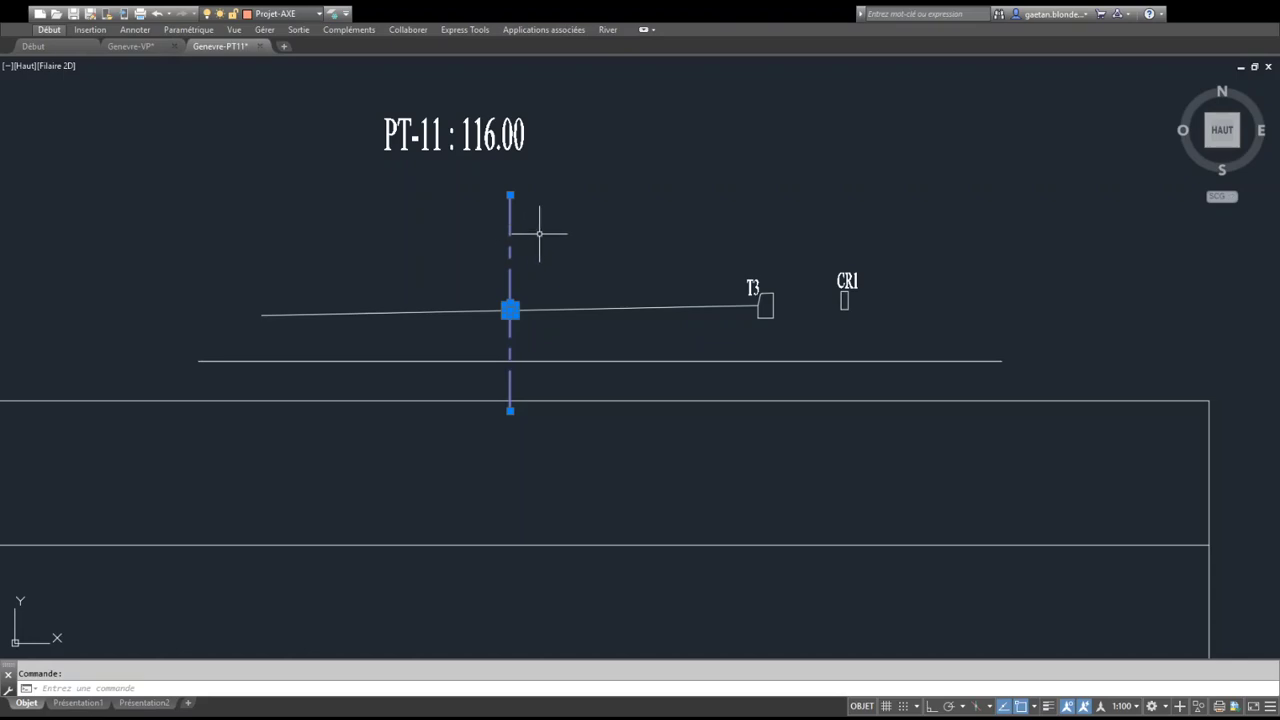
{"action": "key", "text": "Escape"}
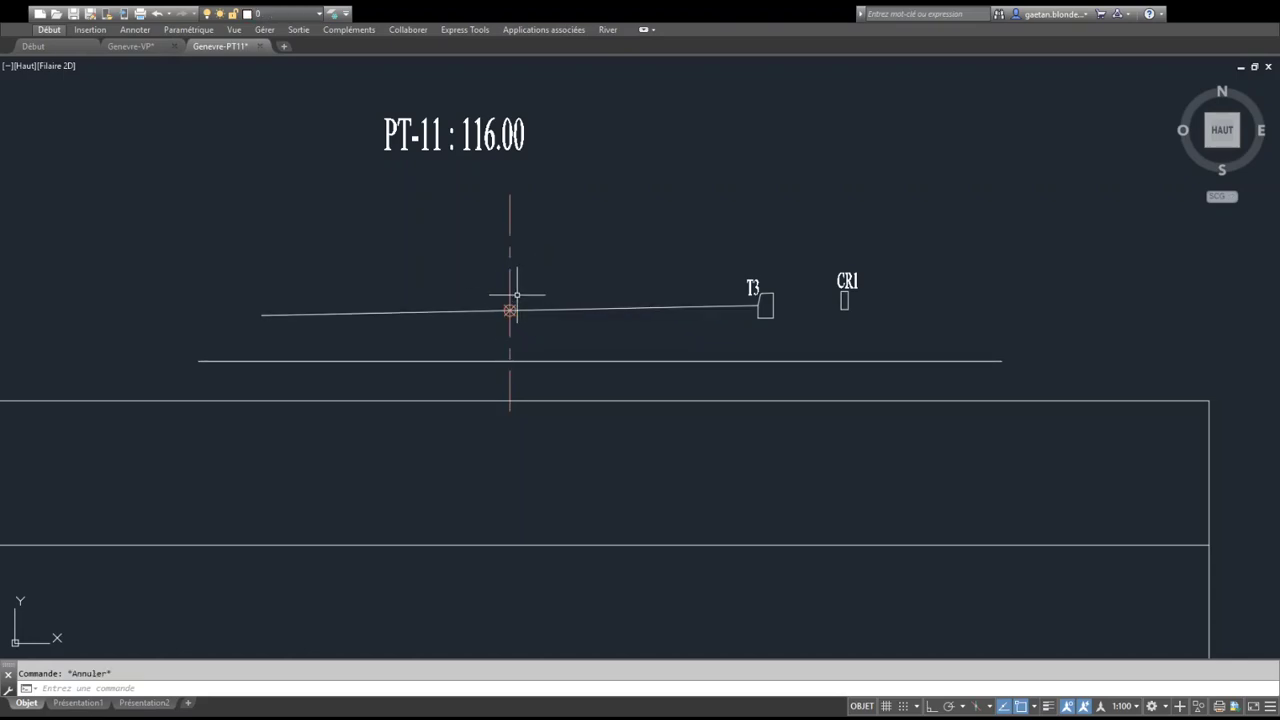
Check where the PT-11 cross-section and its table sit relative to the drawing origin
{"action": "scroll", "coordinate": [516, 296], "scroll_direction": "down", "scroll_amount": 4}
{"action": "scroll", "coordinate": [516, 296], "scroll_direction": "down", "scroll_amount": 12}
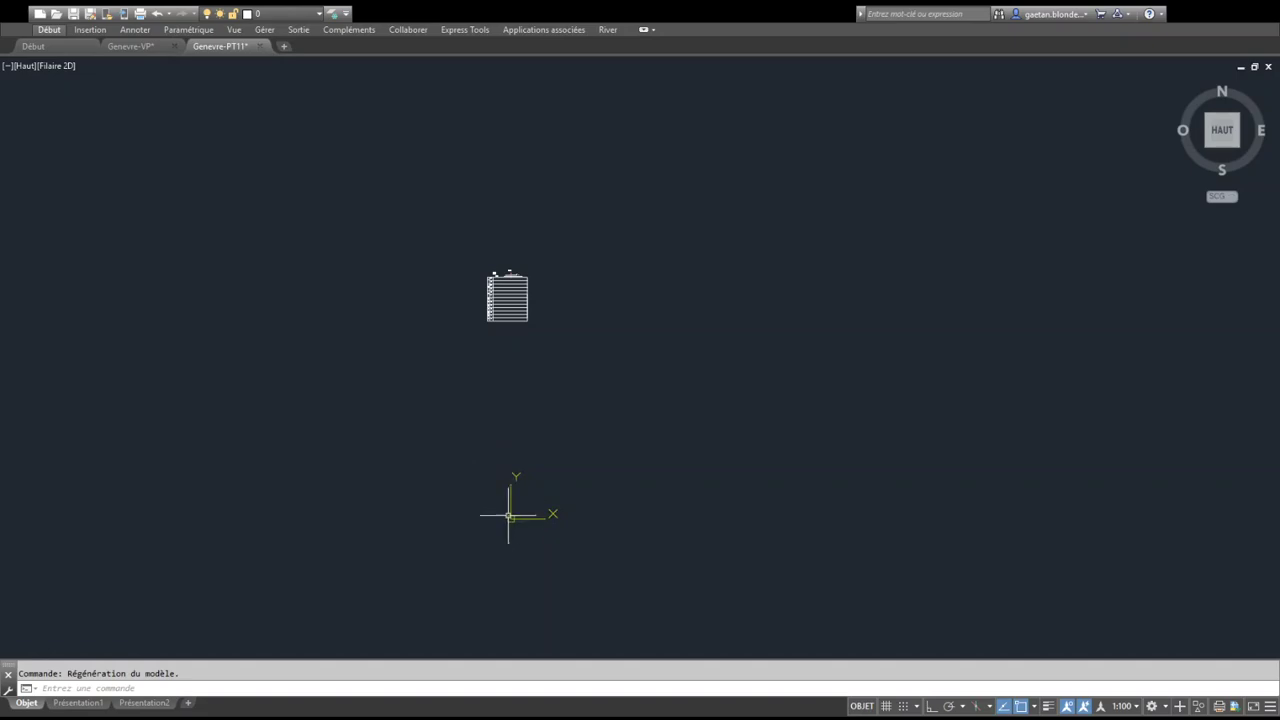
{"action": "middle_click_drag", "start_coordinate": [514, 490], "coordinate": [521, 607]}
{"action": "scroll", "coordinate": [513, 355], "scroll_direction": "up", "scroll_amount": 3}
{"action": "scroll", "coordinate": [521, 463], "scroll_direction": "up", "scroll_amount": 10}
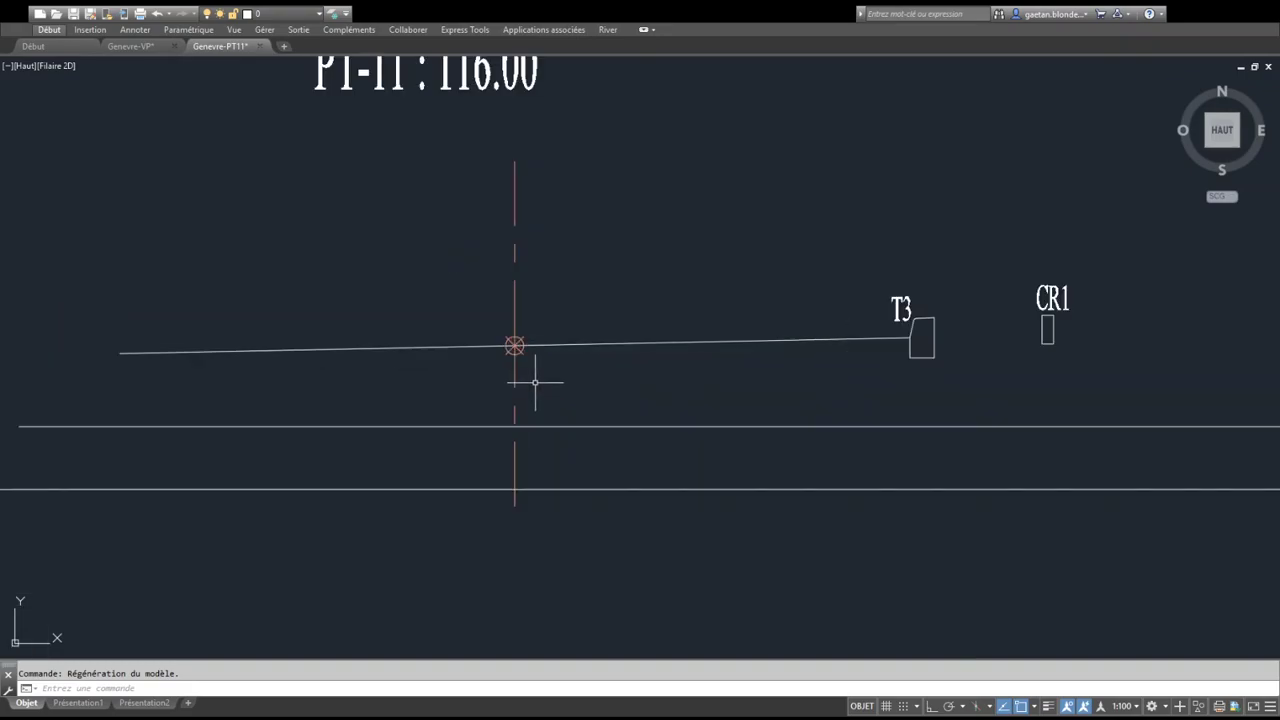
Select the marker circle where the axis crosses the road line, call up its properties, and clear the selection
{"action": "scroll", "coordinate": [536, 382], "scroll_direction": "up", "scroll_amount": 2}
{"action": "left_click", "coordinate": [512, 345]}
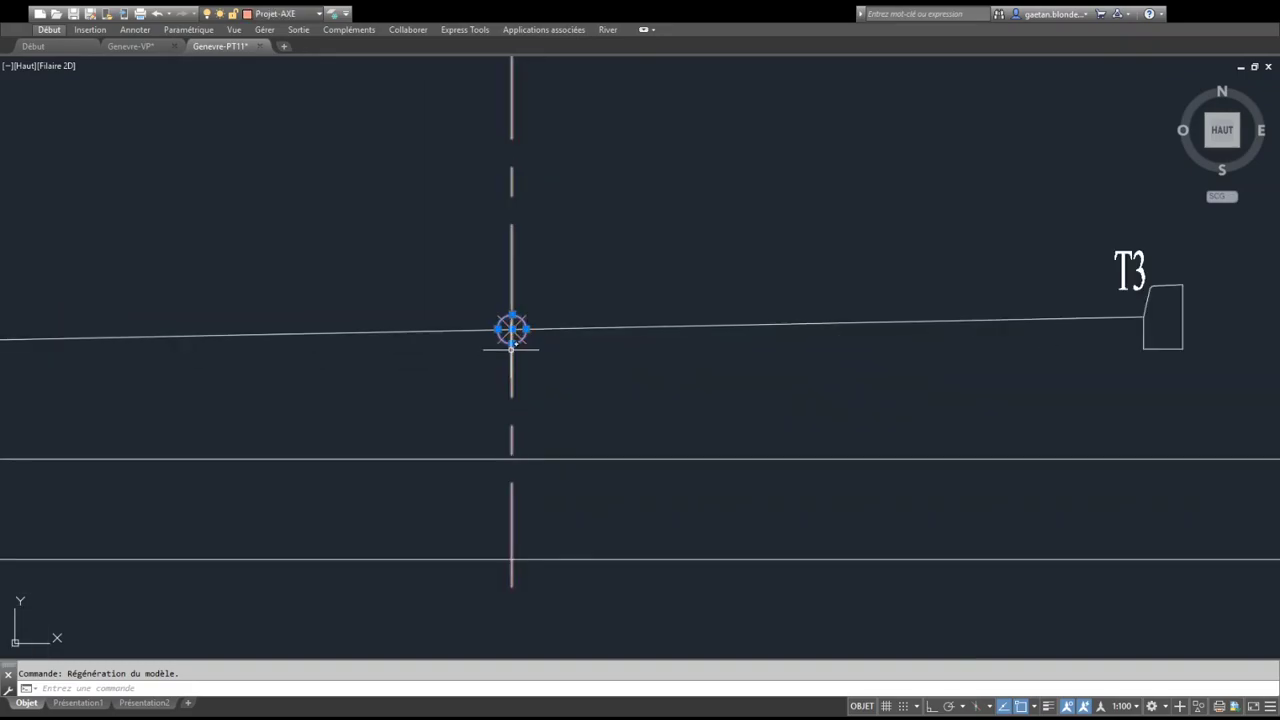
{"action": "type", "text": "_find"}
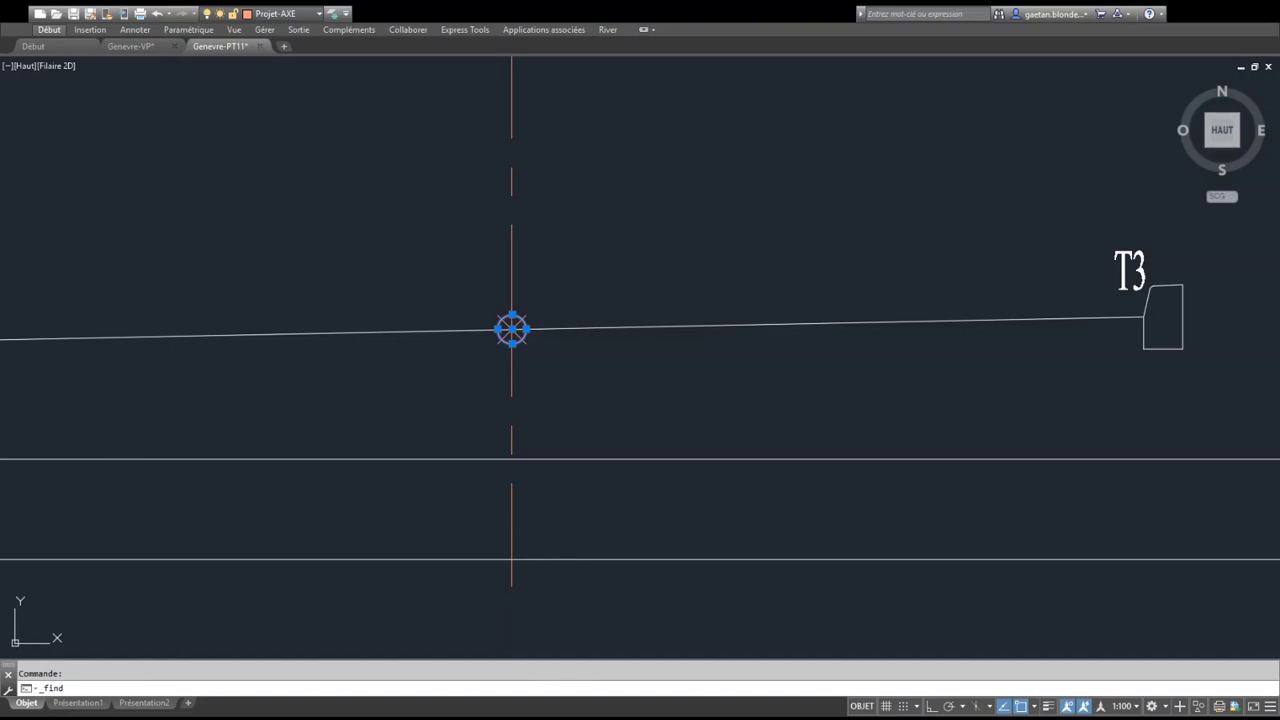
{"action": "key", "text": "Return"}
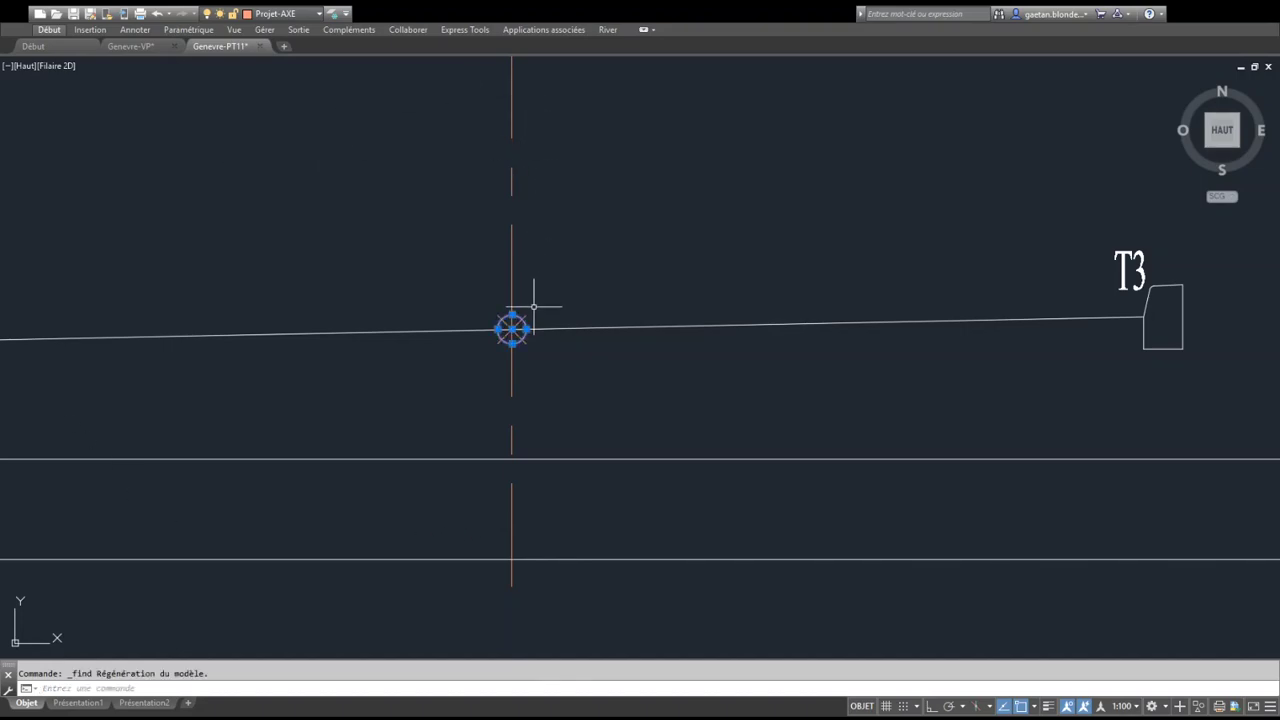
{"action": "key", "text": "ctrl+1"}
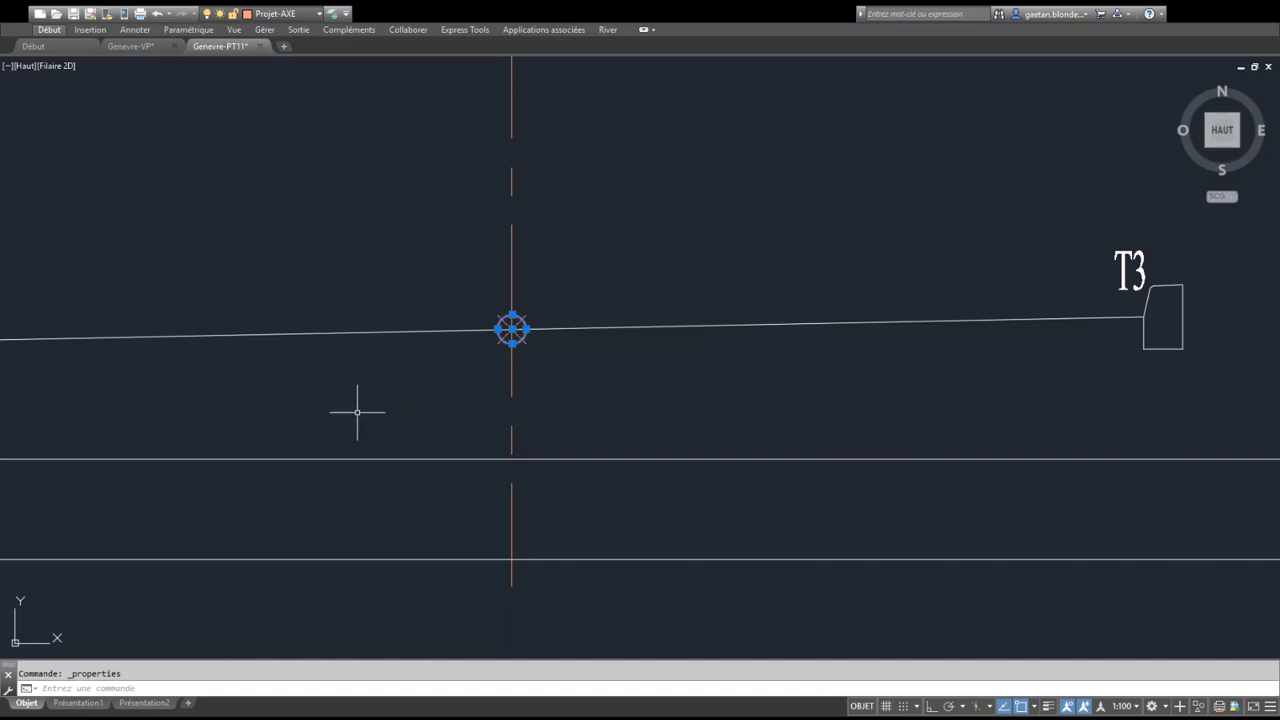
{"action": "mouse_move", "coordinate": [454, 324]}
{"action": "middle_mouse_down"}
{"action": "mouse_move", "coordinate": [471, 386]}
{"action": "mouse_move", "coordinate": [551, 350]}
{"action": "middle_mouse_up"}
{"action": "scroll", "coordinate": [452, 326], "scroll_direction": "down", "scroll_amount": 2}
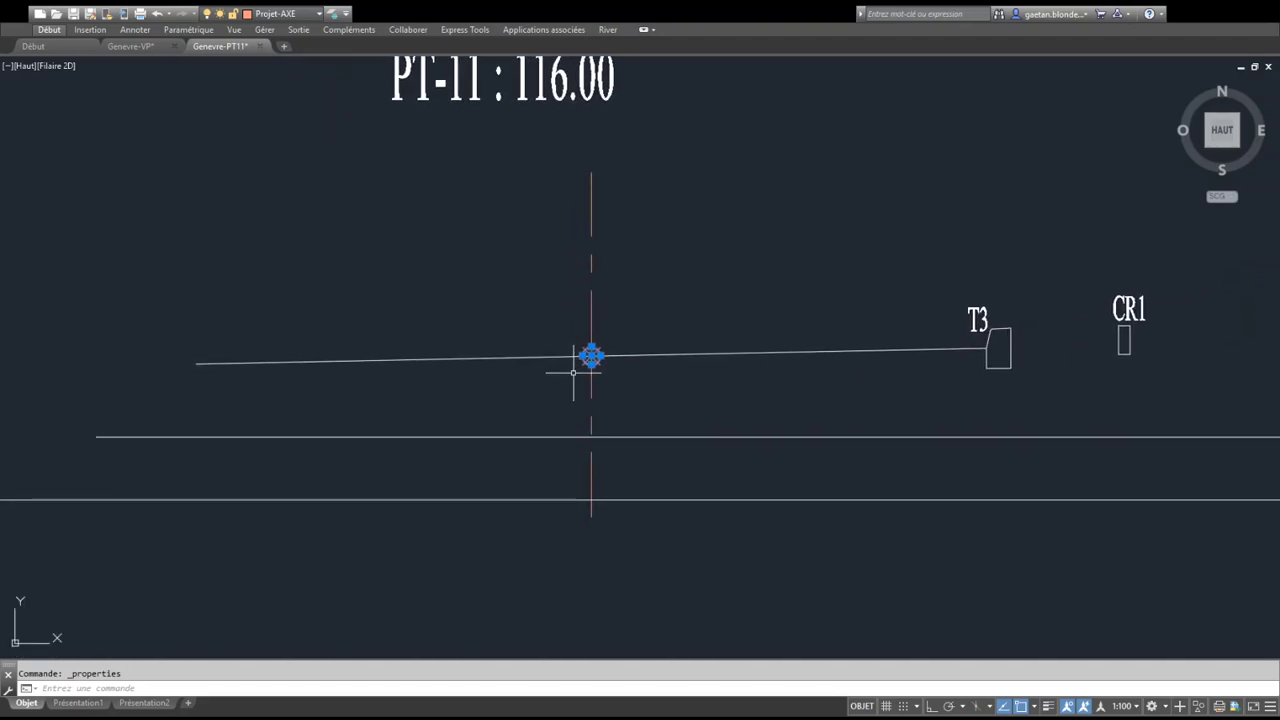
{"action": "key", "text": "Escape"}
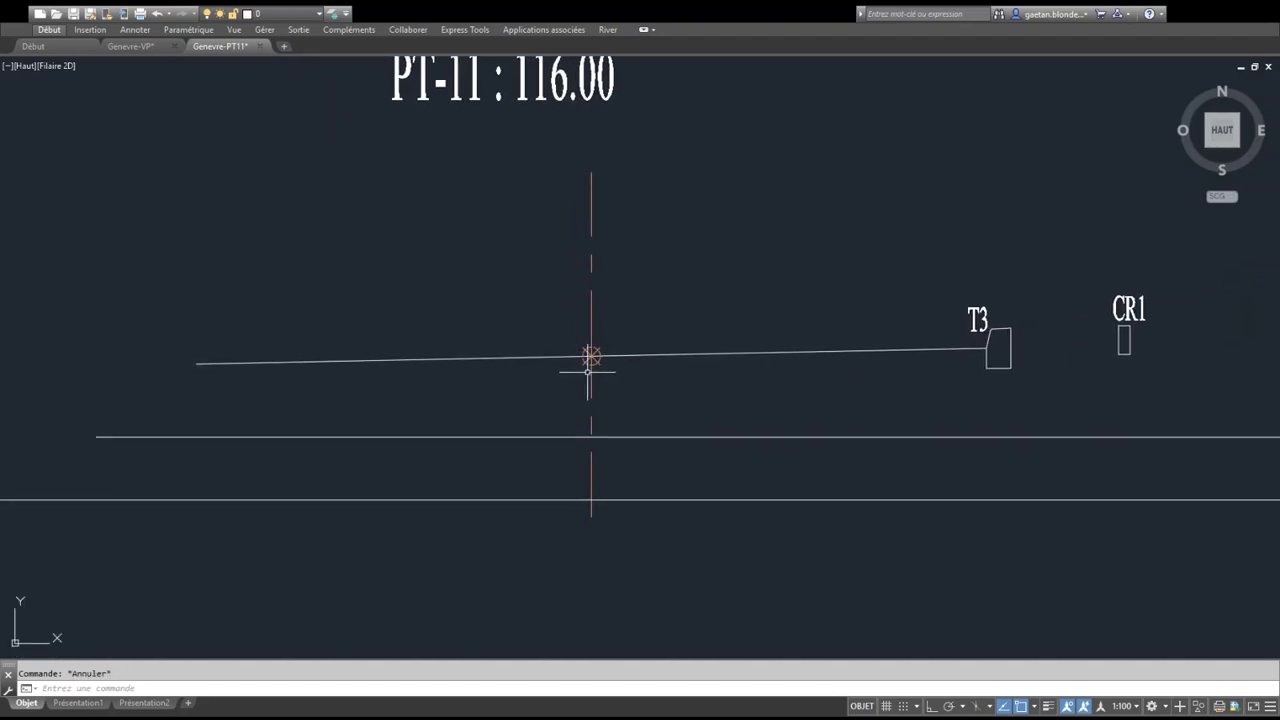
{"action": "middle_click_drag", "start_coordinate": [589, 364], "coordinate": [586, 388]}
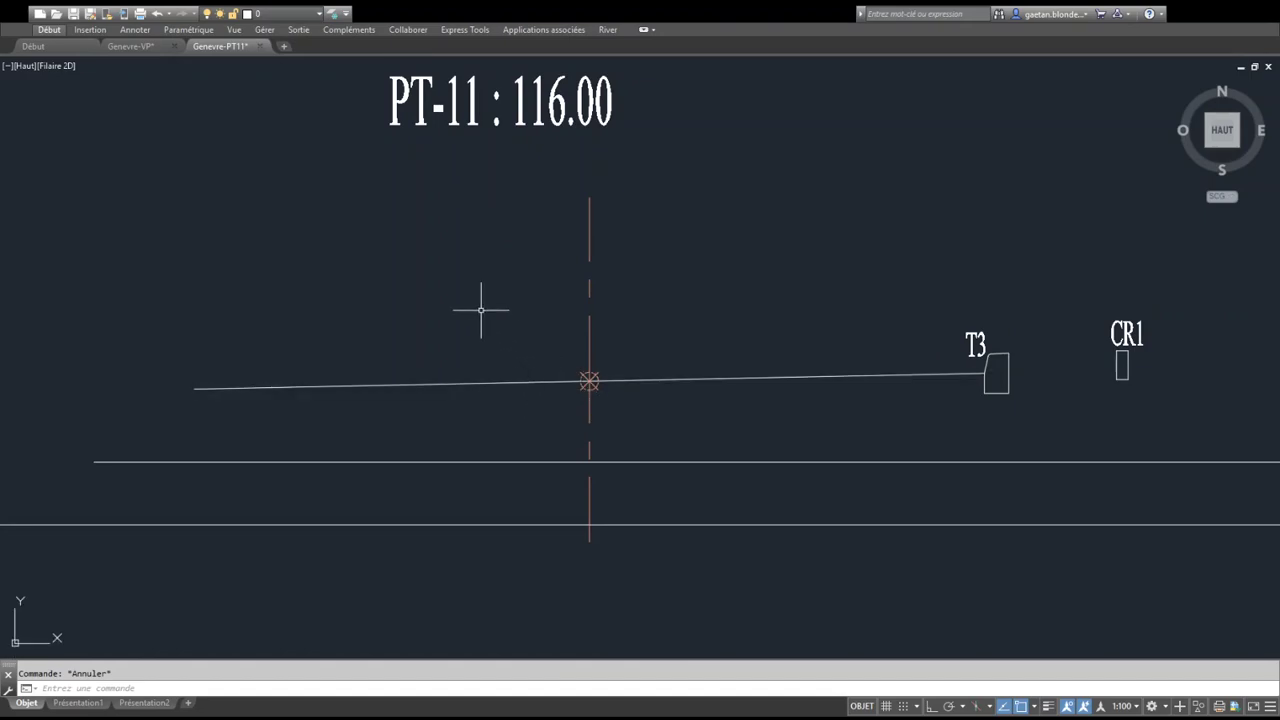
Switch to the Genevre-VP drawing and locate the PT11 point circle on the curved road centreline
{"action": "left_click", "coordinate": [153, 46]}
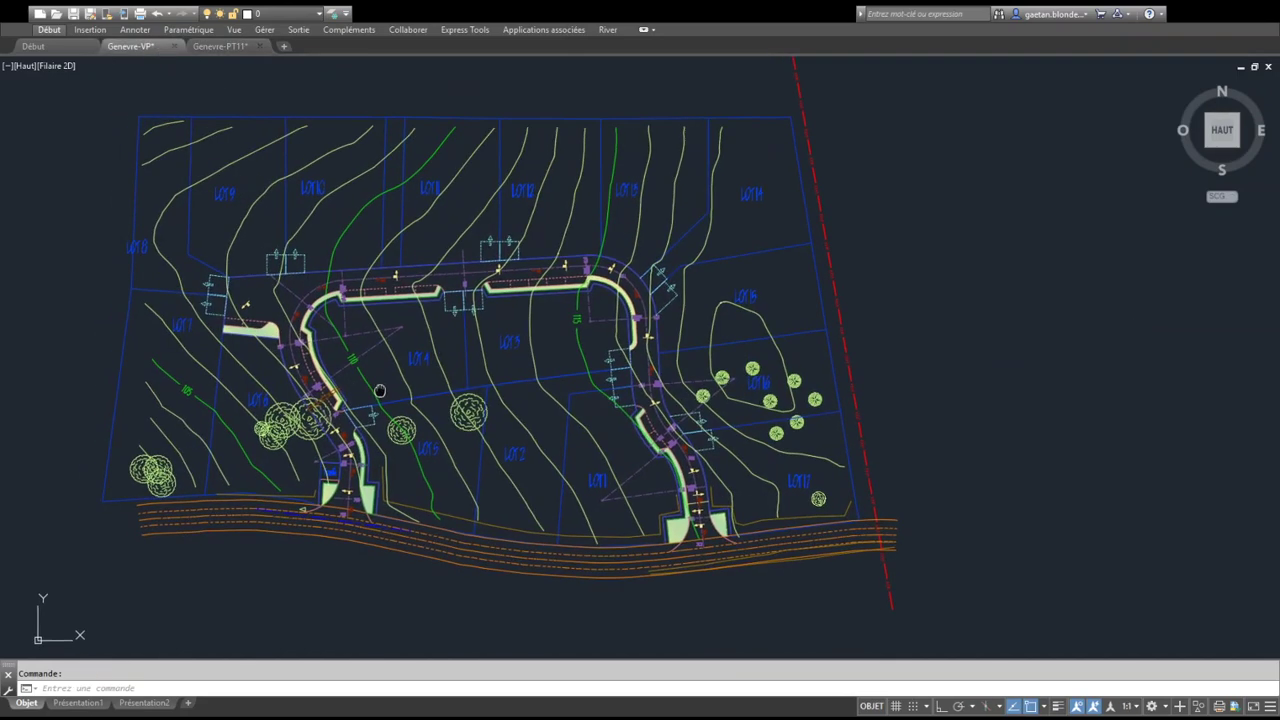
{"action": "scroll", "coordinate": [645, 349], "scroll_direction": "up", "scroll_amount": 6}
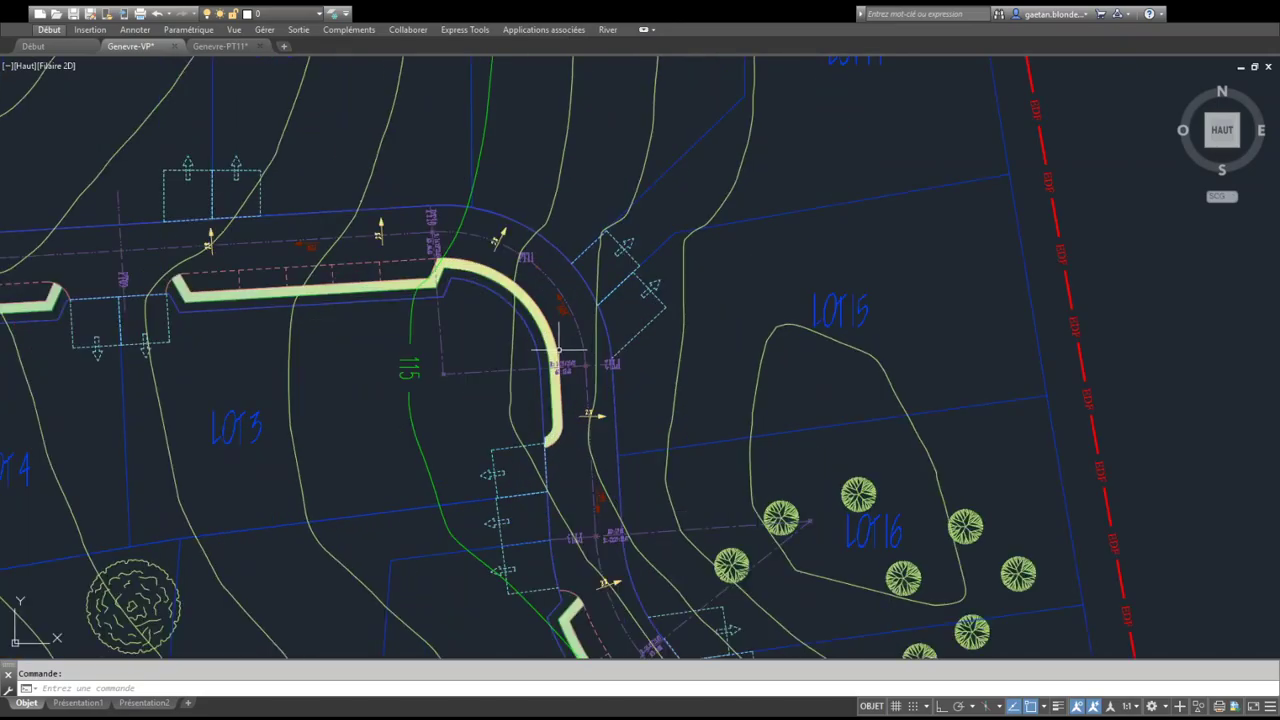
{"action": "mouse_move", "coordinate": [537, 283]}
{"action": "middle_mouse_down"}
{"action": "mouse_move", "coordinate": [603, 411]}
{"action": "mouse_move", "coordinate": [603, 468]}
{"action": "middle_mouse_up"}
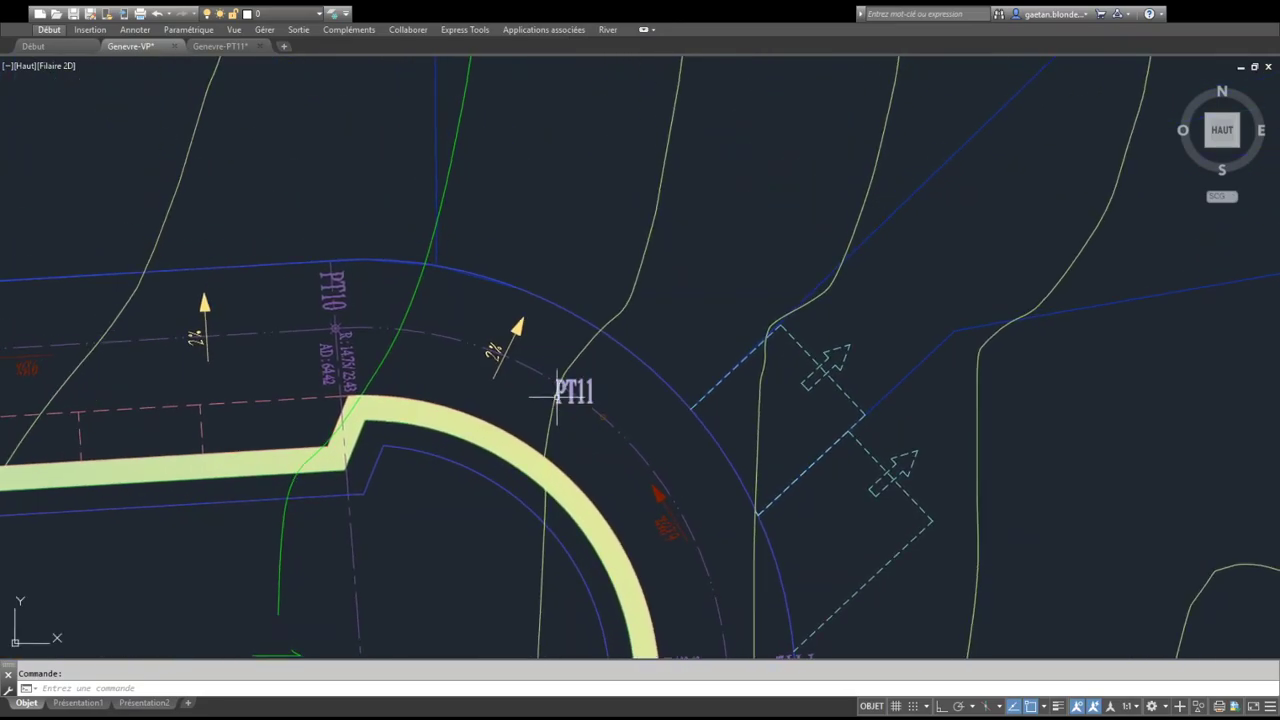
{"action": "scroll", "coordinate": [626, 443], "scroll_direction": "up", "scroll_amount": 4}
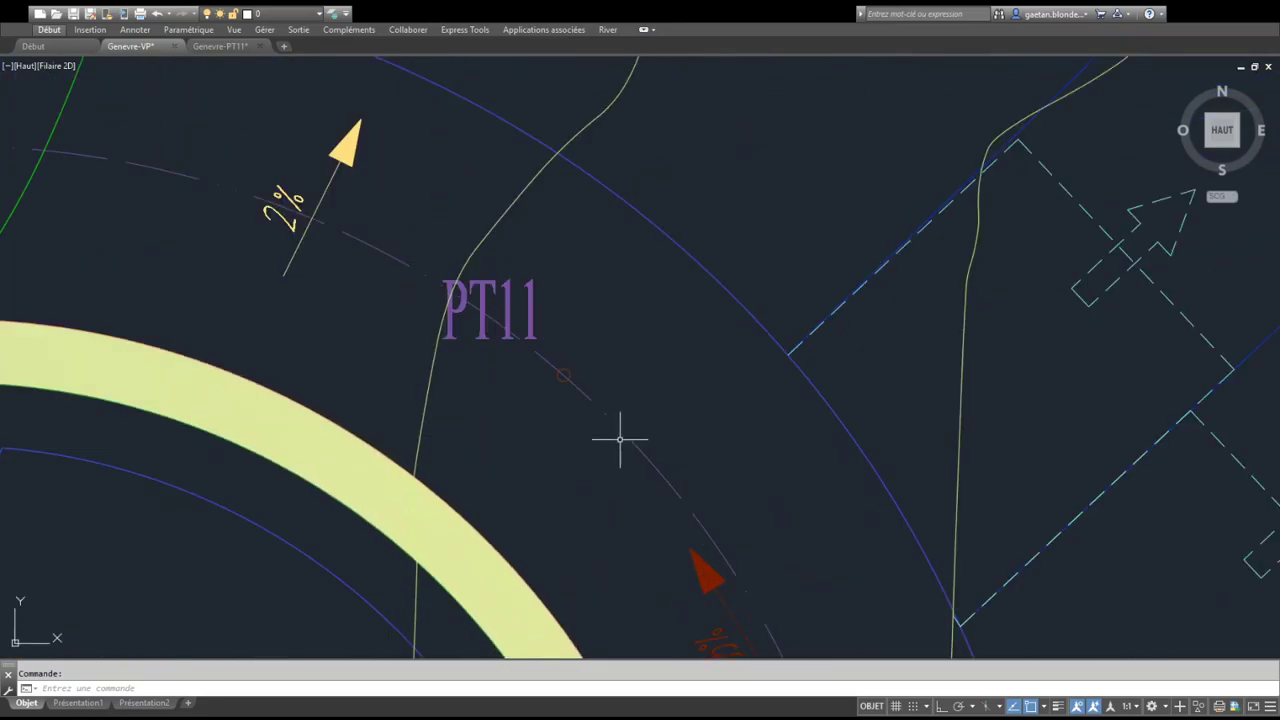
{"action": "left_click", "coordinate": [564, 372]}
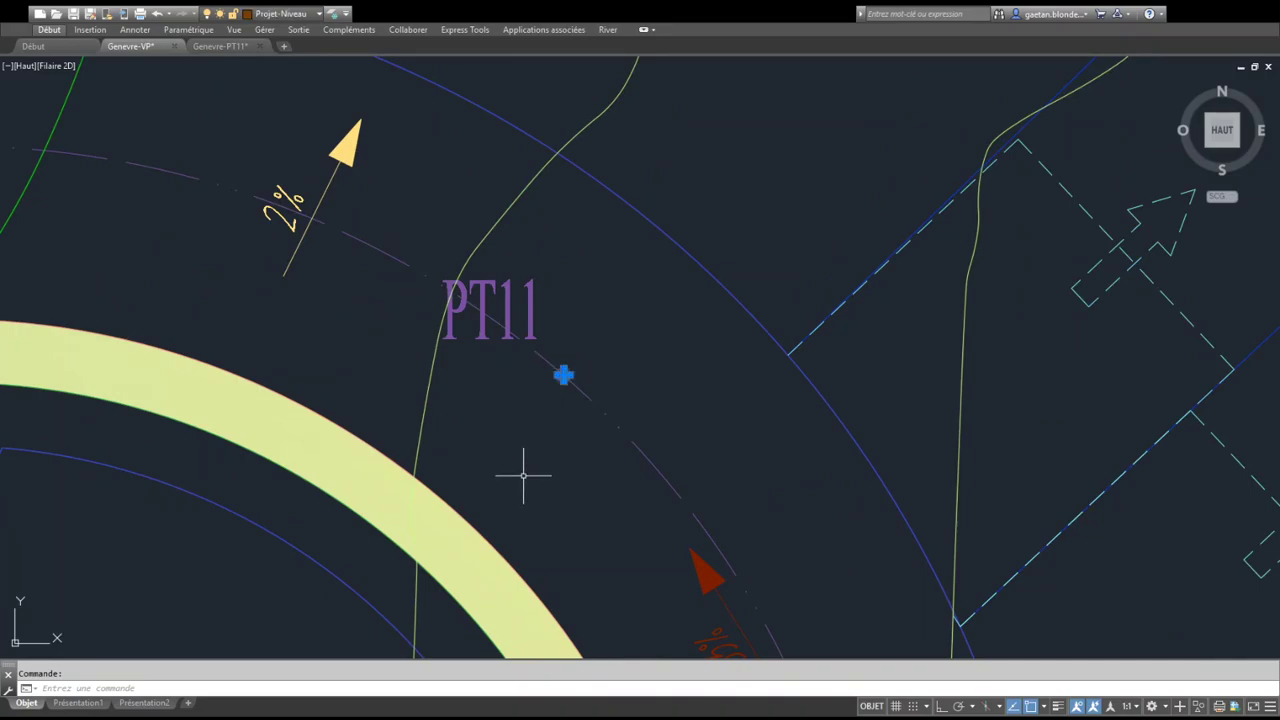
{"action": "scroll", "coordinate": [523, 460], "scroll_direction": "down", "scroll_amount": 3}
{"action": "middle_click_drag", "start_coordinate": [514, 434], "coordinate": [457, 423]}
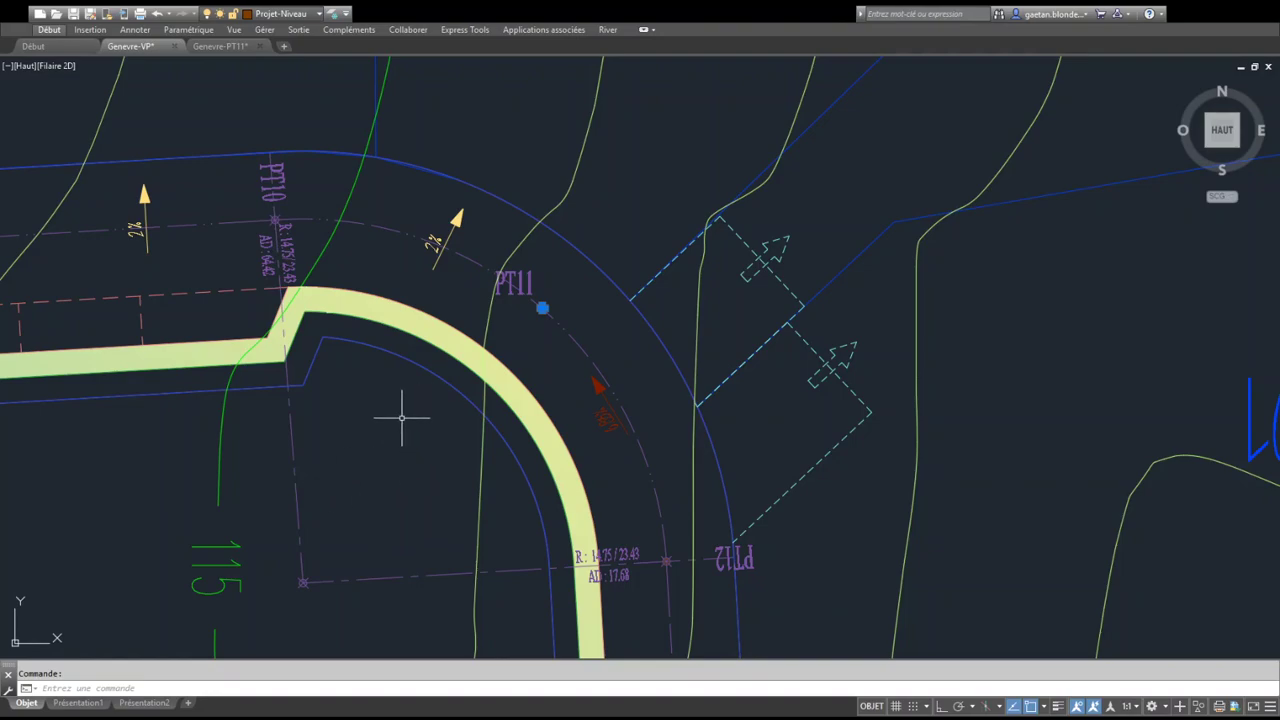
{"action": "key", "text": "Escape"}
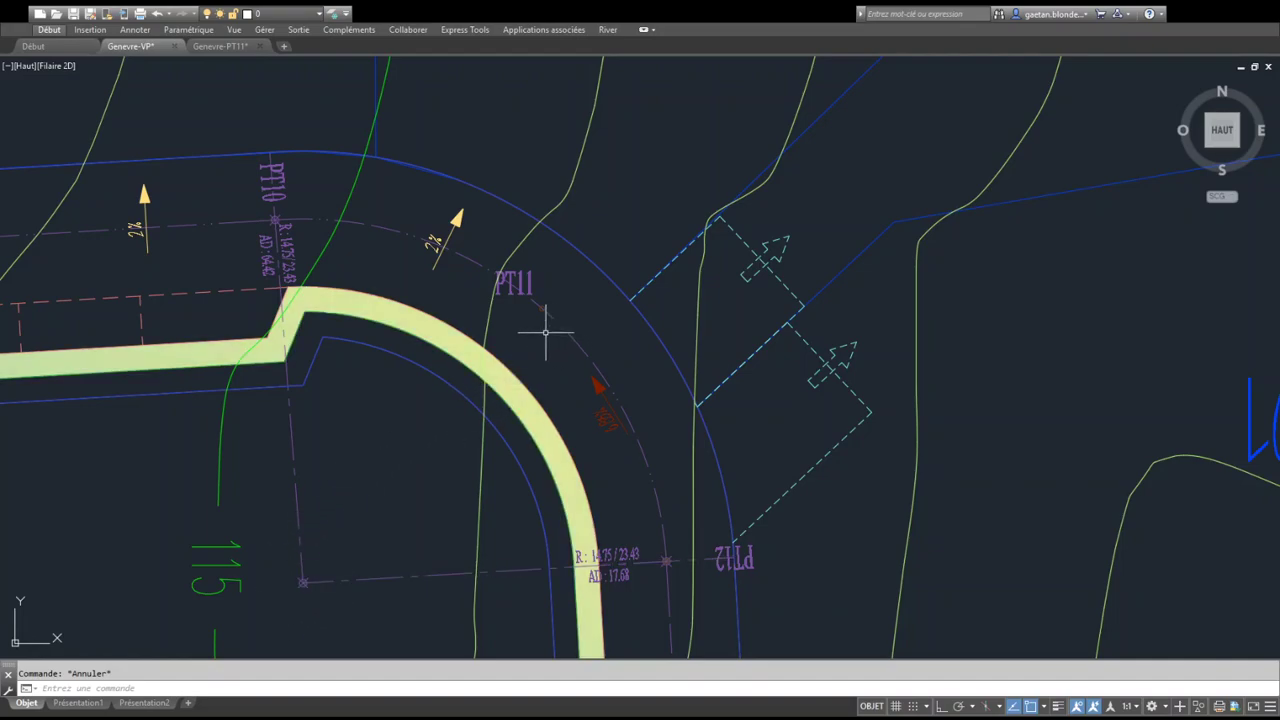
Draw a line from the centre of the PT11 point circle to the centre point of the road bend
{"action": "scroll", "coordinate": [545, 332], "scroll_direction": "up", "scroll_amount": 4}
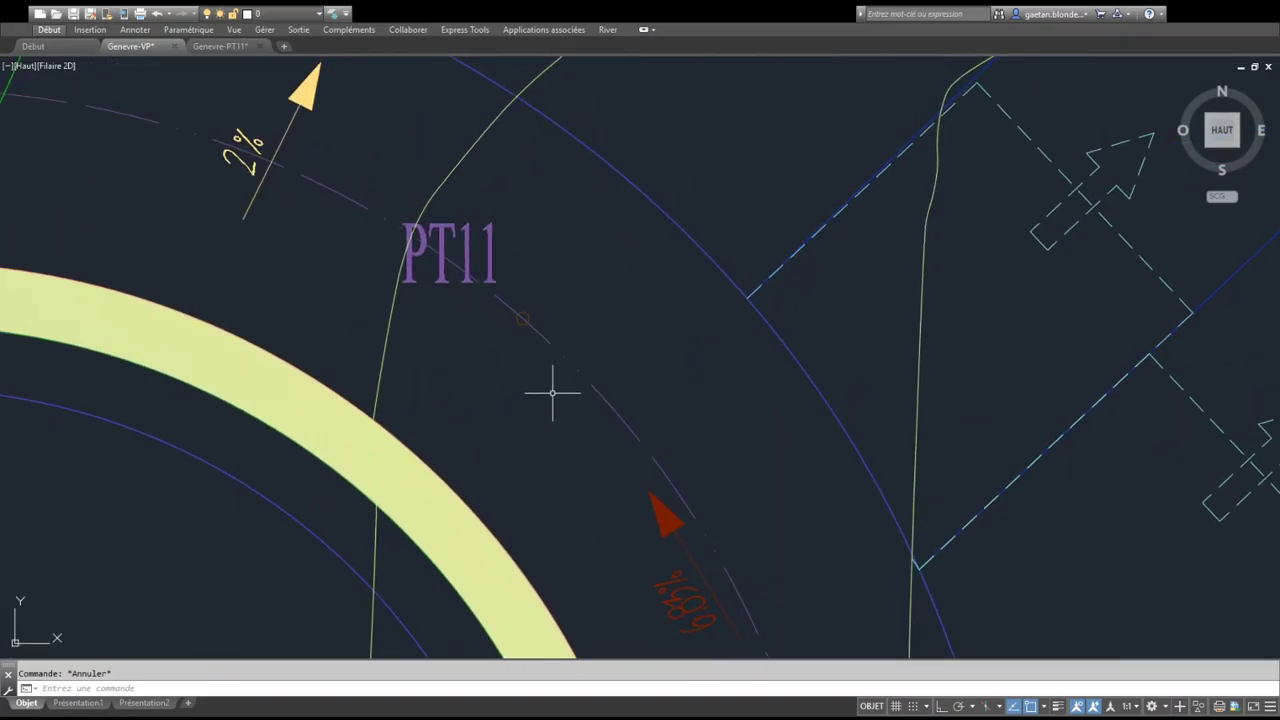
{"action": "type", "text": "l"}
{"action": "key", "text": "Return"}
{"action": "scroll", "coordinate": [517, 322], "scroll_direction": "up", "scroll_amount": 4}
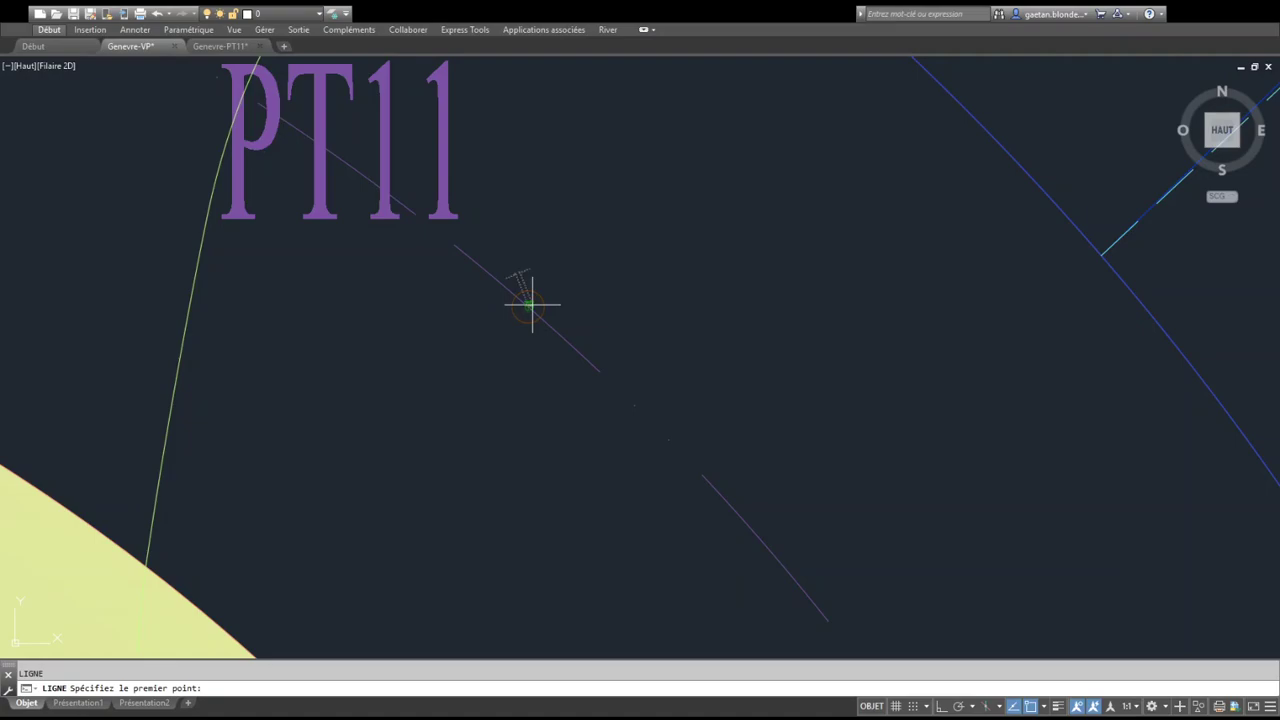
{"action": "left_click", "coordinate": [528, 305]}
{"action": "scroll", "coordinate": [501, 403], "scroll_direction": "down", "scroll_amount": 3}
{"action": "scroll", "coordinate": [490, 400], "scroll_direction": "down", "scroll_amount": 3}
{"action": "middle_click_drag", "start_coordinate": [265, 545], "coordinate": [350, 325]}
{"action": "scroll", "coordinate": [320, 386], "scroll_direction": "up", "scroll_amount": 5}
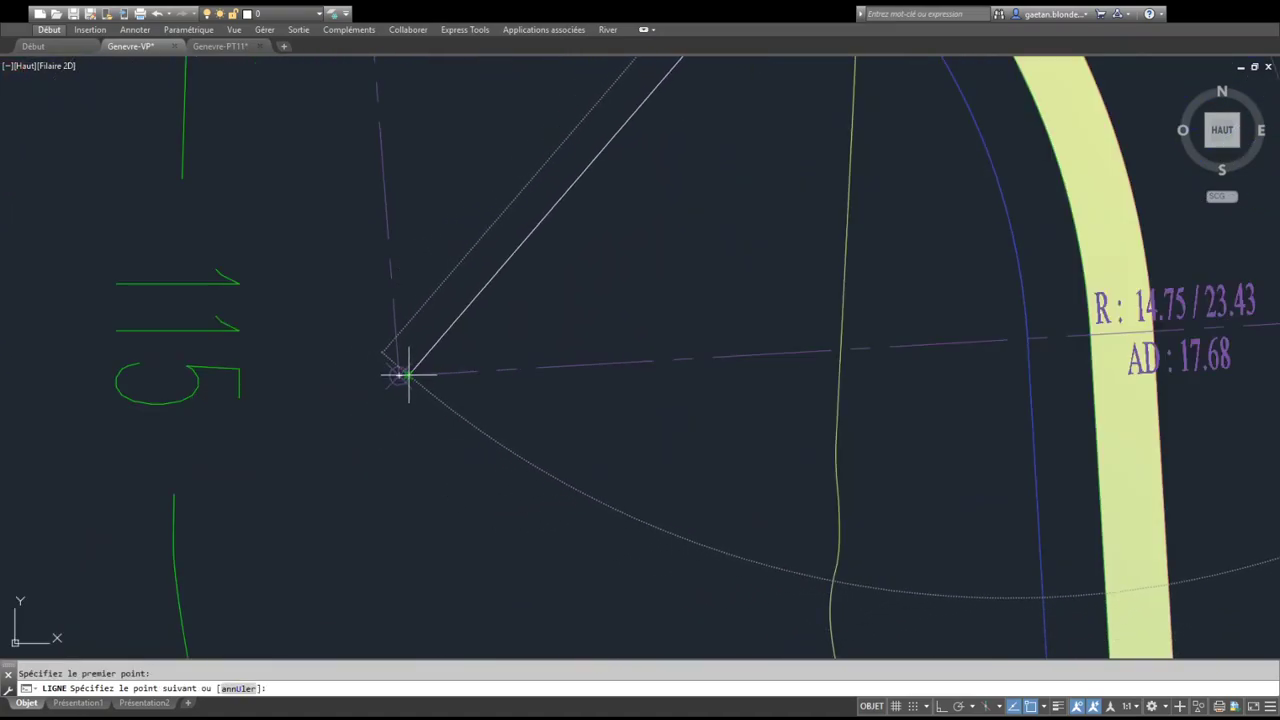
{"action": "left_click", "coordinate": [399, 375]}
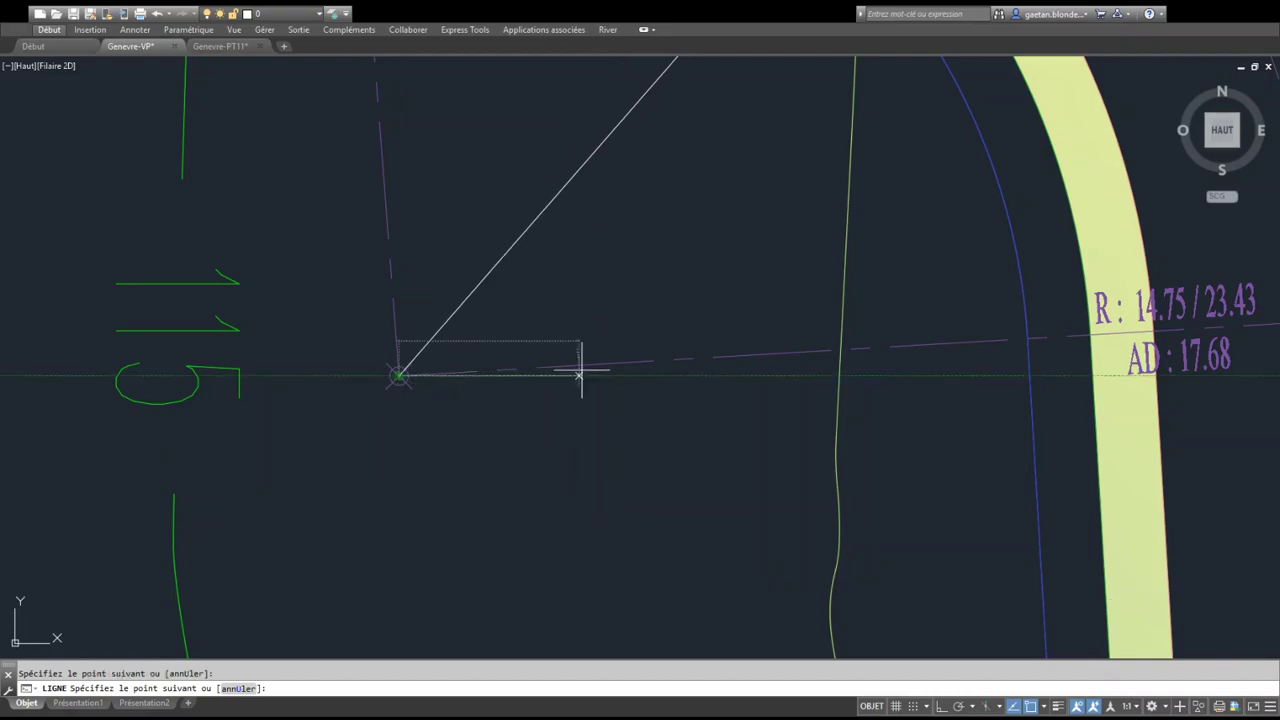
{"action": "scroll", "coordinate": [586, 330], "scroll_direction": "down", "scroll_amount": 2}
{"action": "key", "text": "Return"}
{"action": "scroll", "coordinate": [598, 323], "scroll_direction": "down", "scroll_amount": 3}
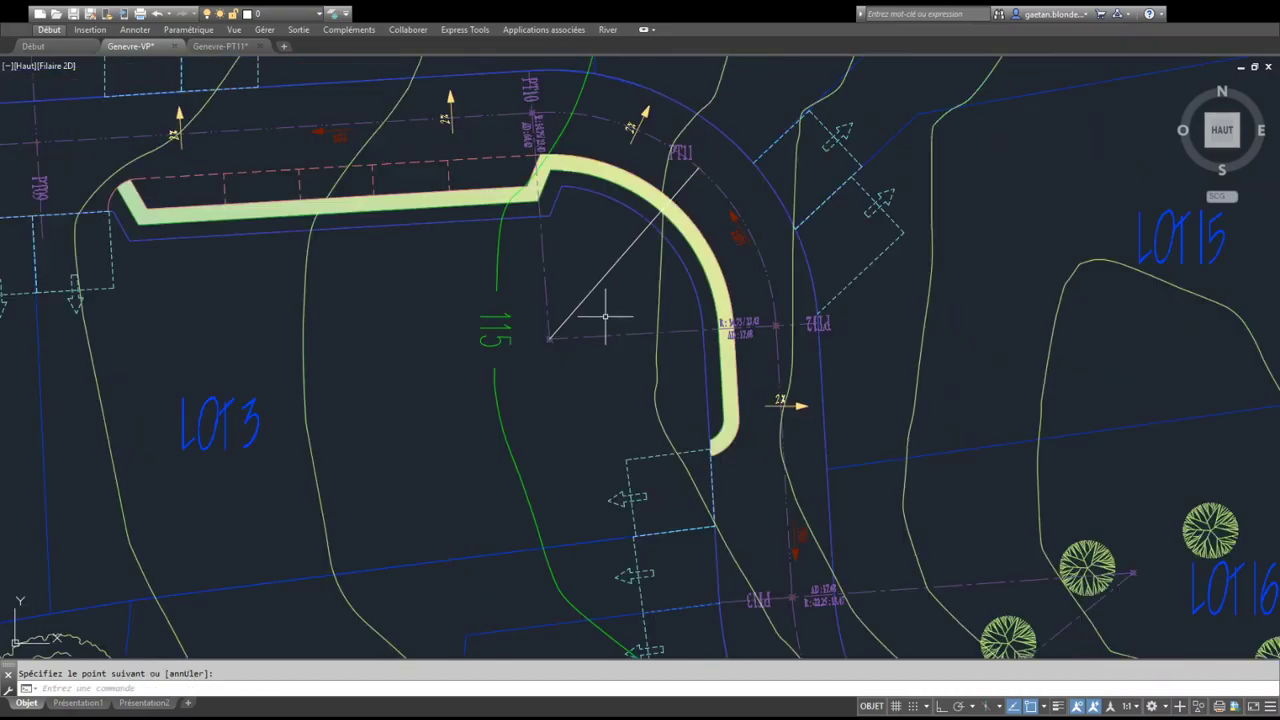
Match the new PT11 radius line's properties to those of the dash-dotted PT10 radius line
{"action": "middle_click_drag", "start_coordinate": [606, 317], "coordinate": [543, 434]}
{"action": "scroll", "coordinate": [560, 372], "scroll_direction": "up", "scroll_amount": 4}
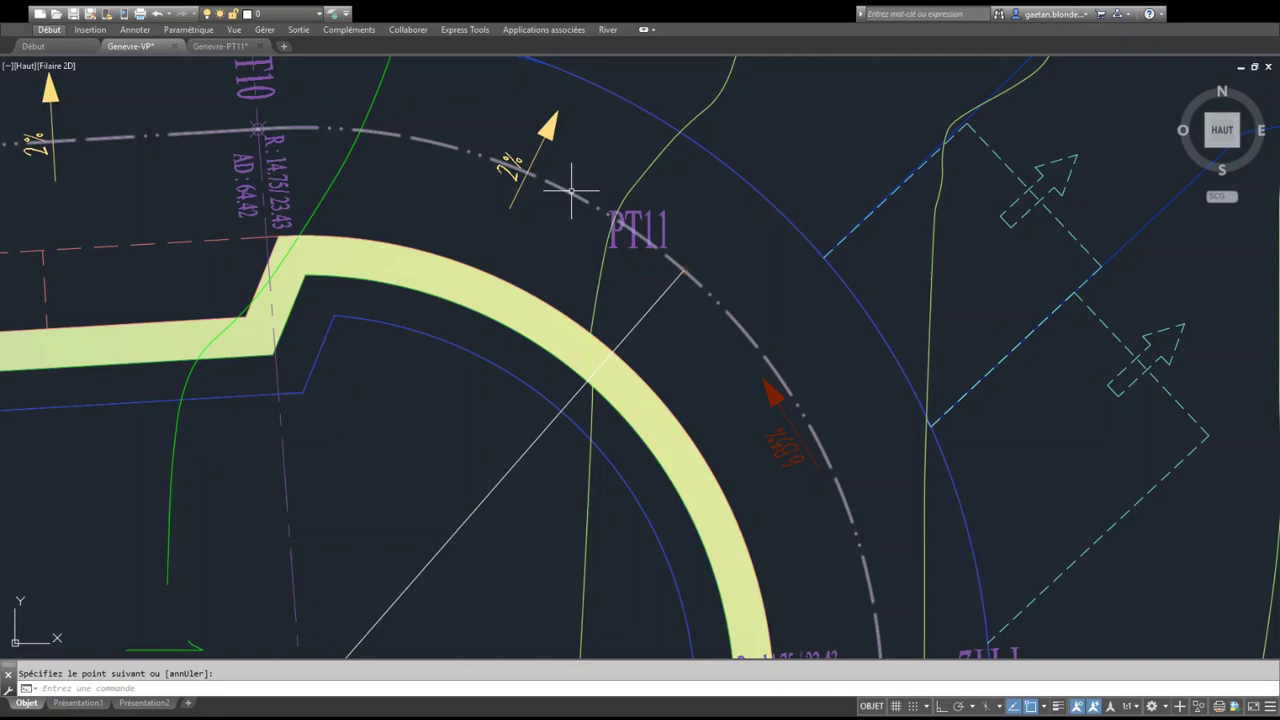
{"action": "key", "text": "Escape"}
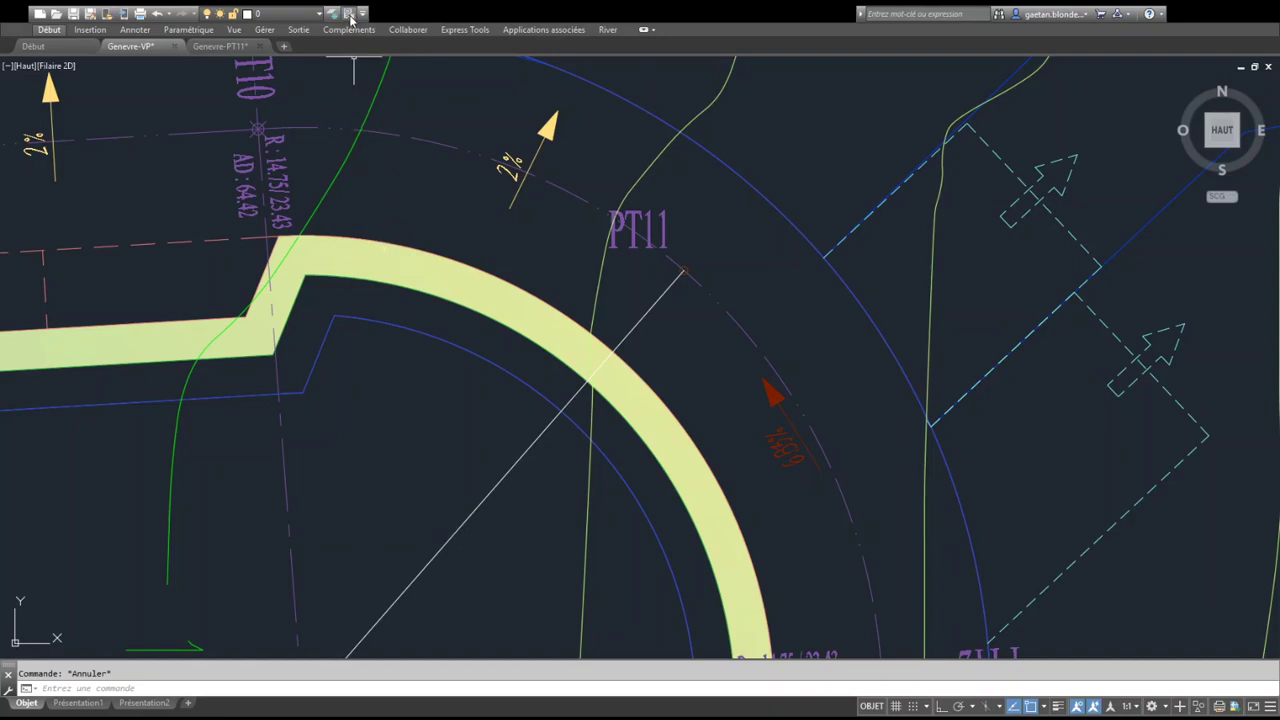
{"action": "key", "text": "ctrl+shift+m"}
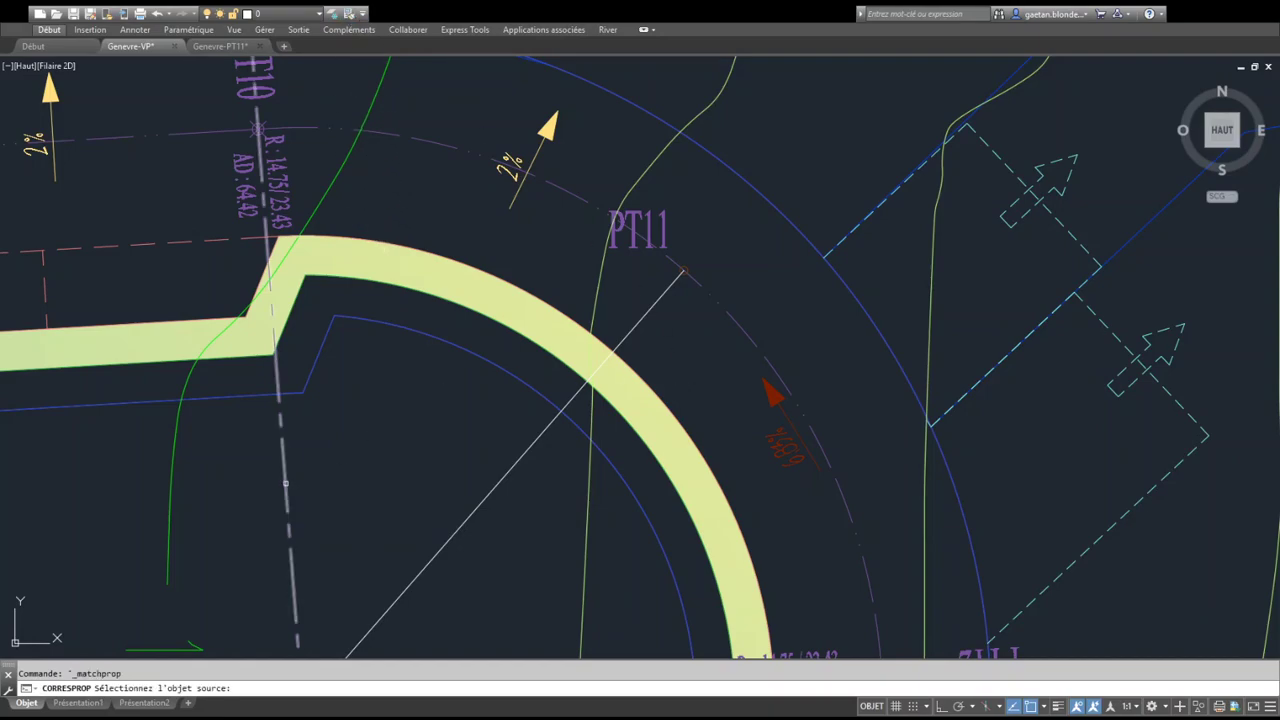
{"action": "left_click", "coordinate": [289, 483]}
{"action": "left_click", "coordinate": [460, 530]}
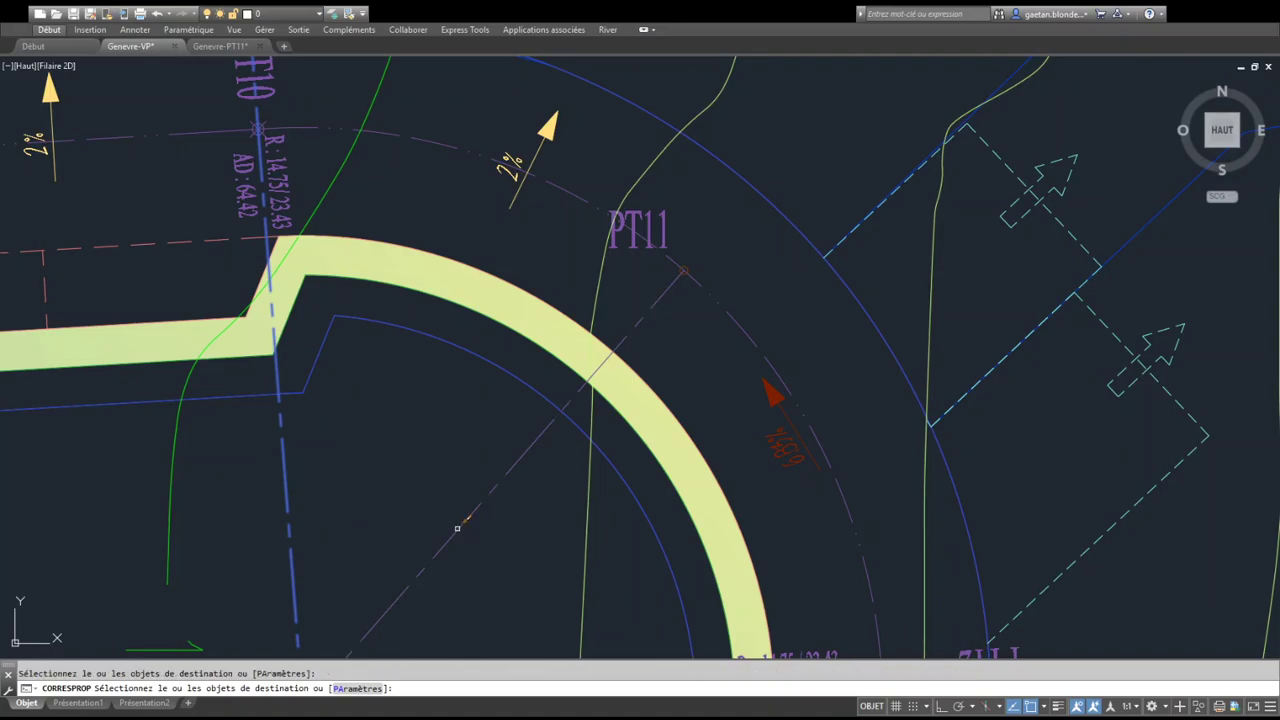
{"action": "key", "text": "Escape"}
Highlight the three terrain contours around the PT11 bend, including both parts of the 115 contour, plus the PT11 radius line, and clear the selection
{"action": "scroll", "coordinate": [456, 527], "scroll_direction": "down", "scroll_amount": 4}
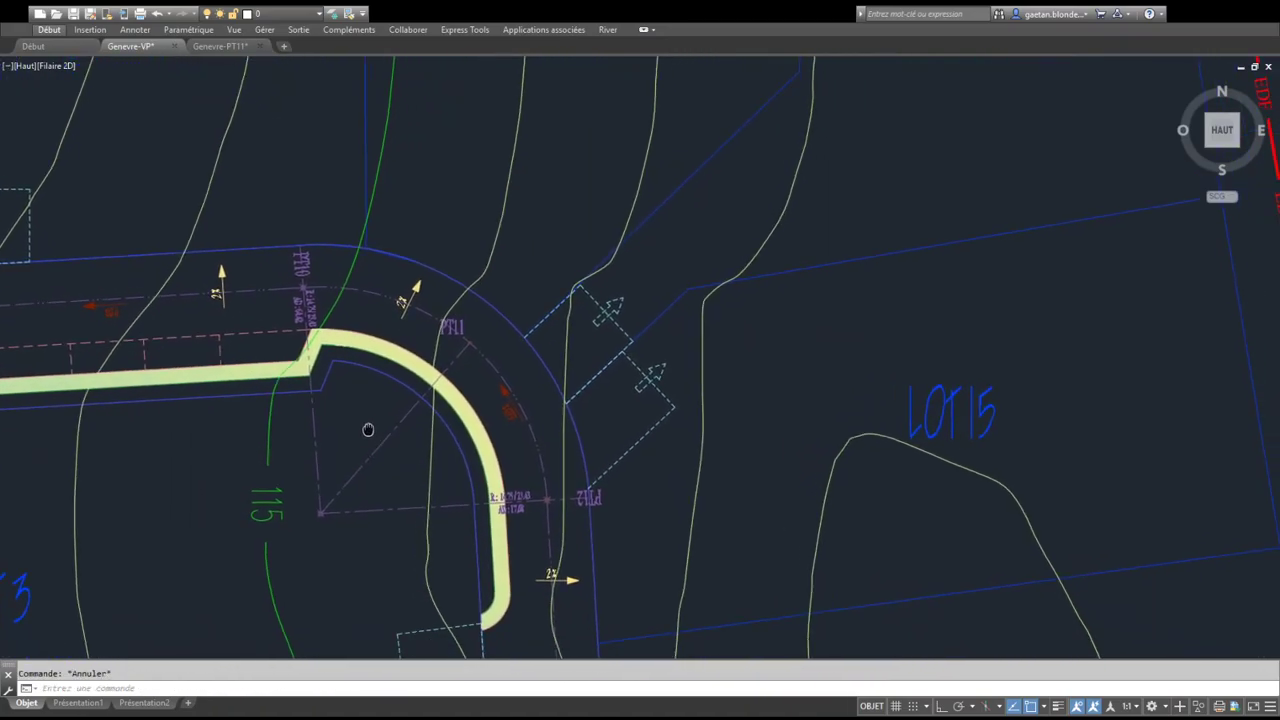
{"action": "left_click", "coordinate": [537, 203]}
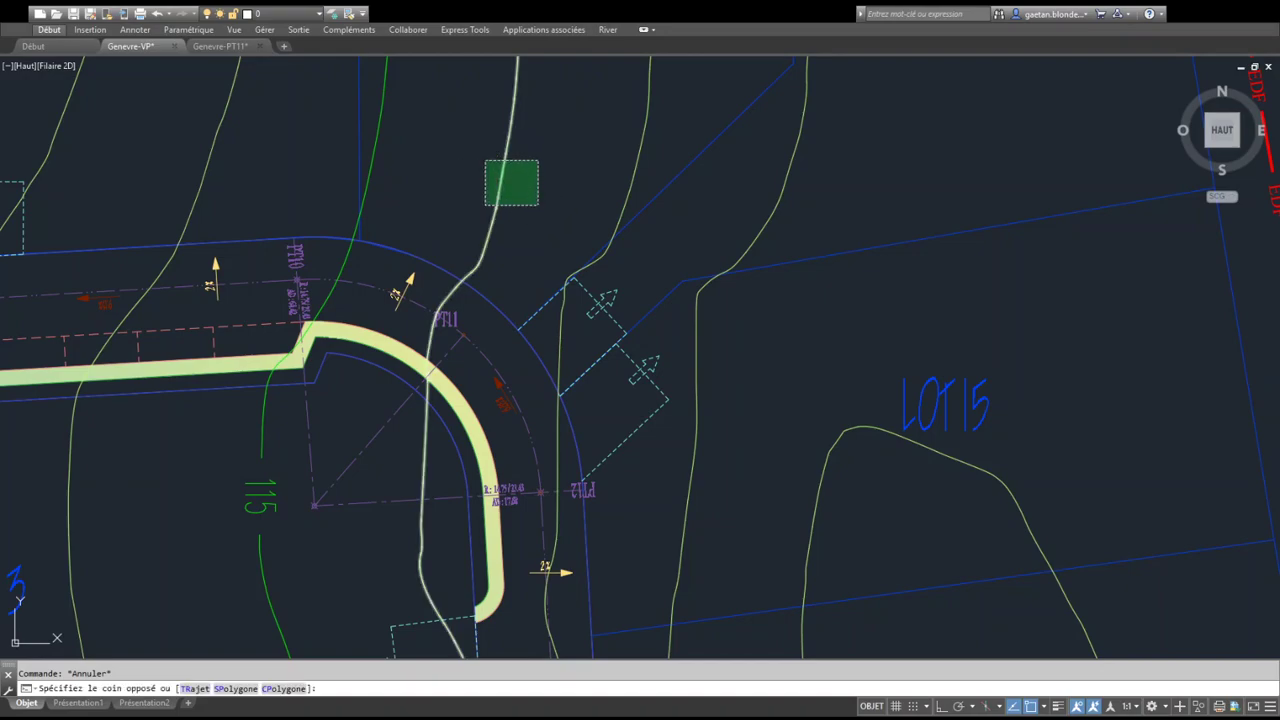
{"action": "left_click", "coordinate": [490, 161]}
{"action": "left_click", "coordinate": [623, 152]}
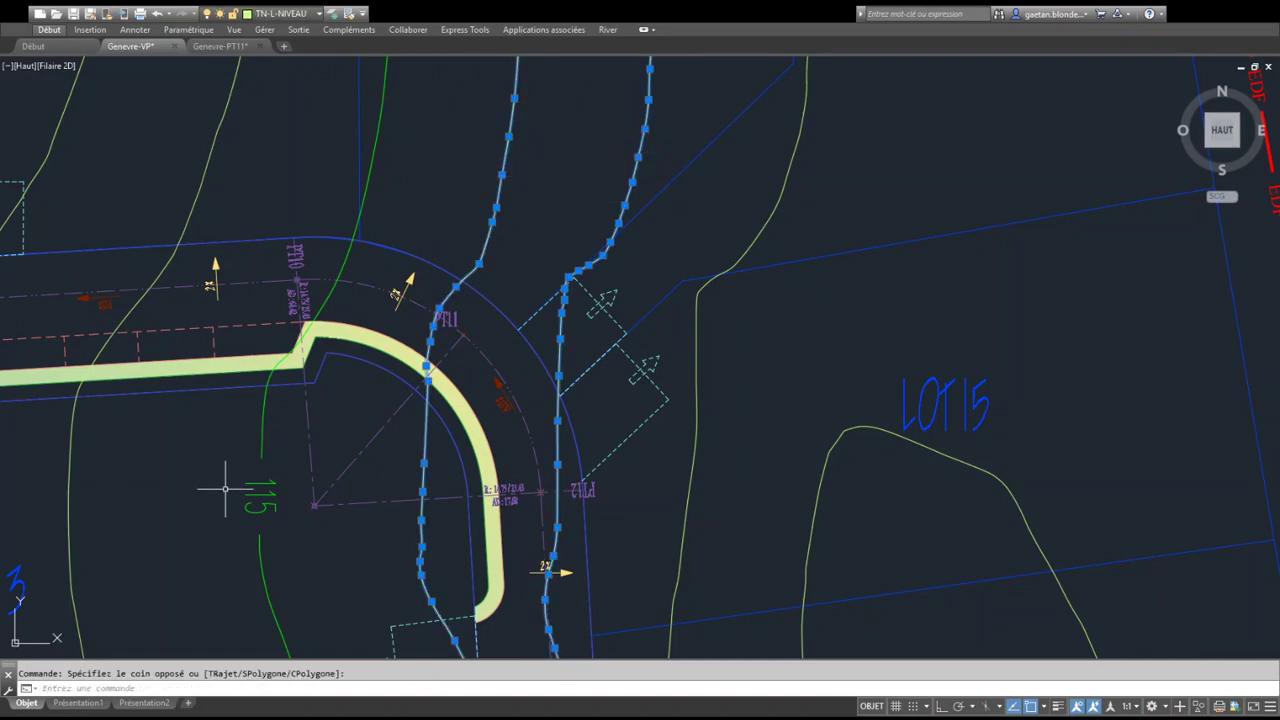
{"action": "left_click", "coordinate": [283, 424]}
{"action": "left_click", "coordinate": [252, 447]}
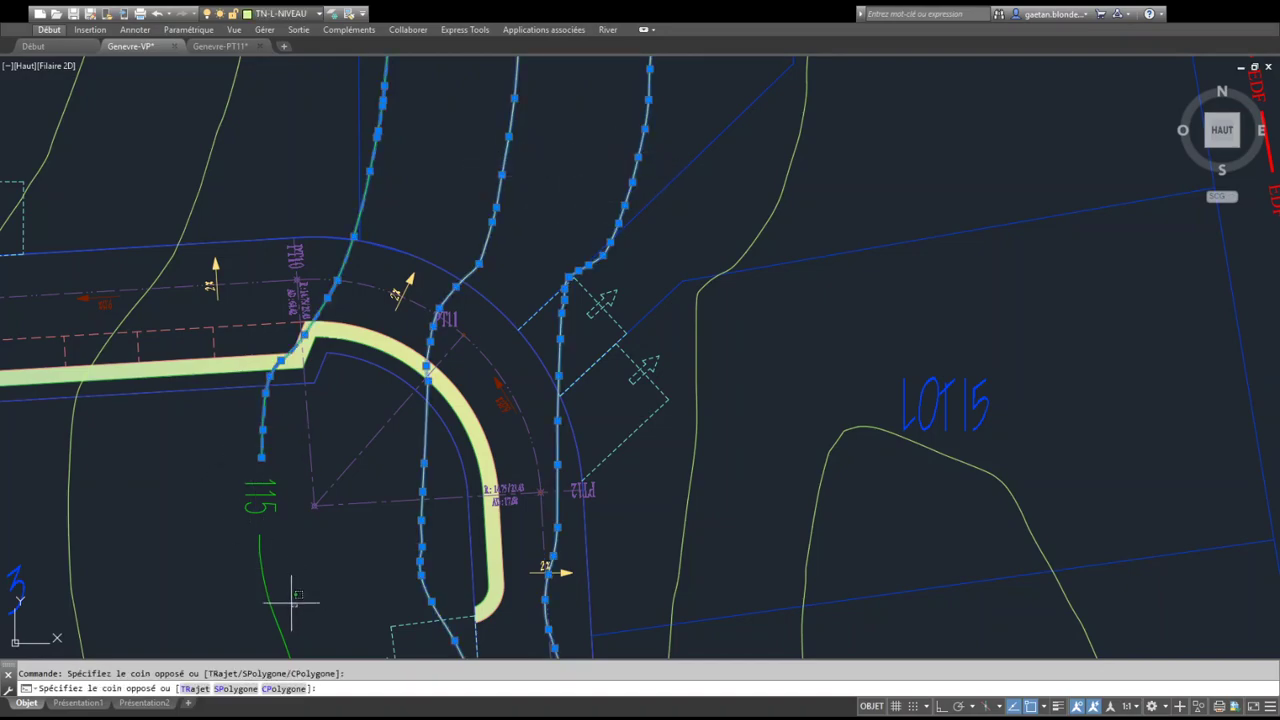
{"action": "middle_click_drag", "start_coordinate": [272, 568], "coordinate": [215, 567]}
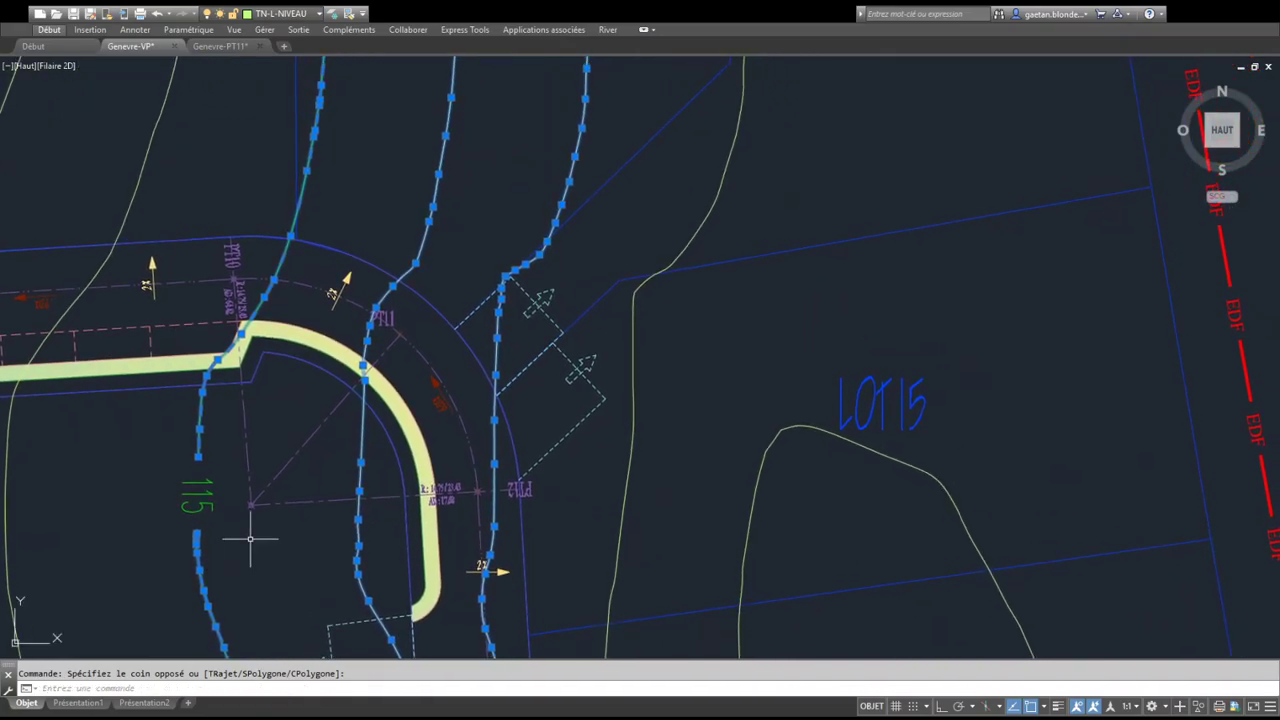
{"action": "left_click", "coordinate": [279, 461]}
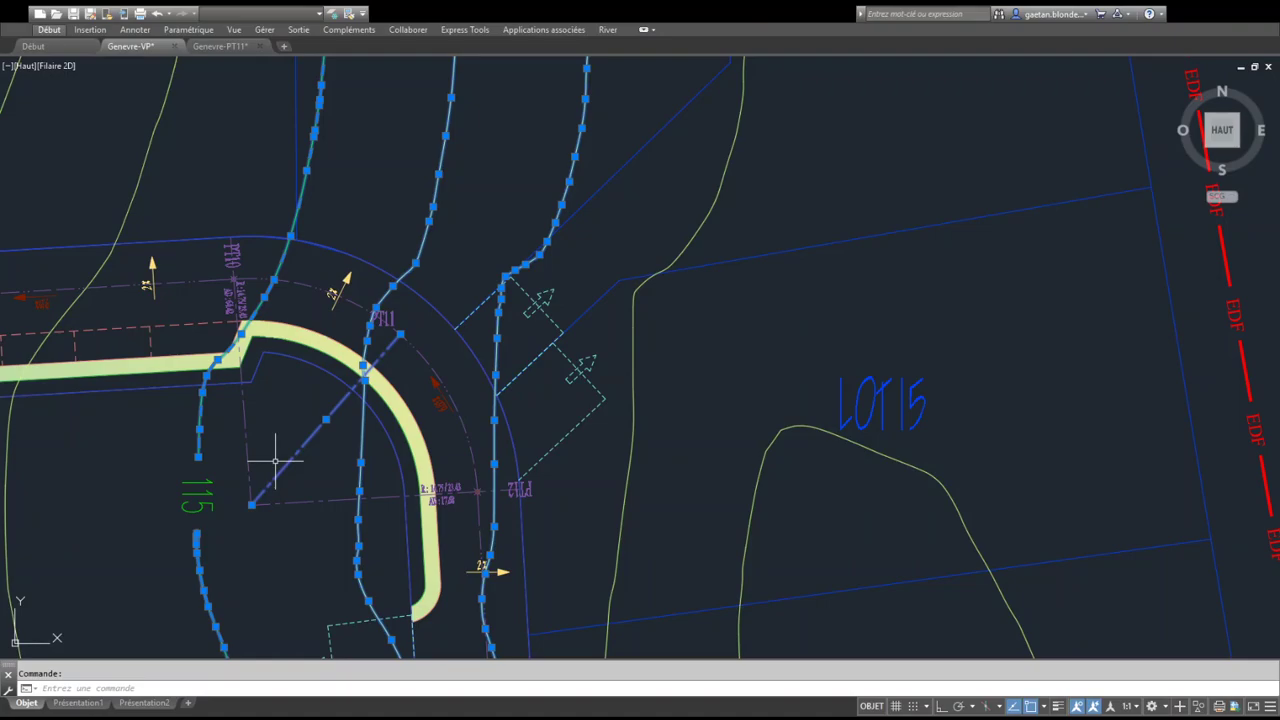
{"action": "key", "text": "Escape"}
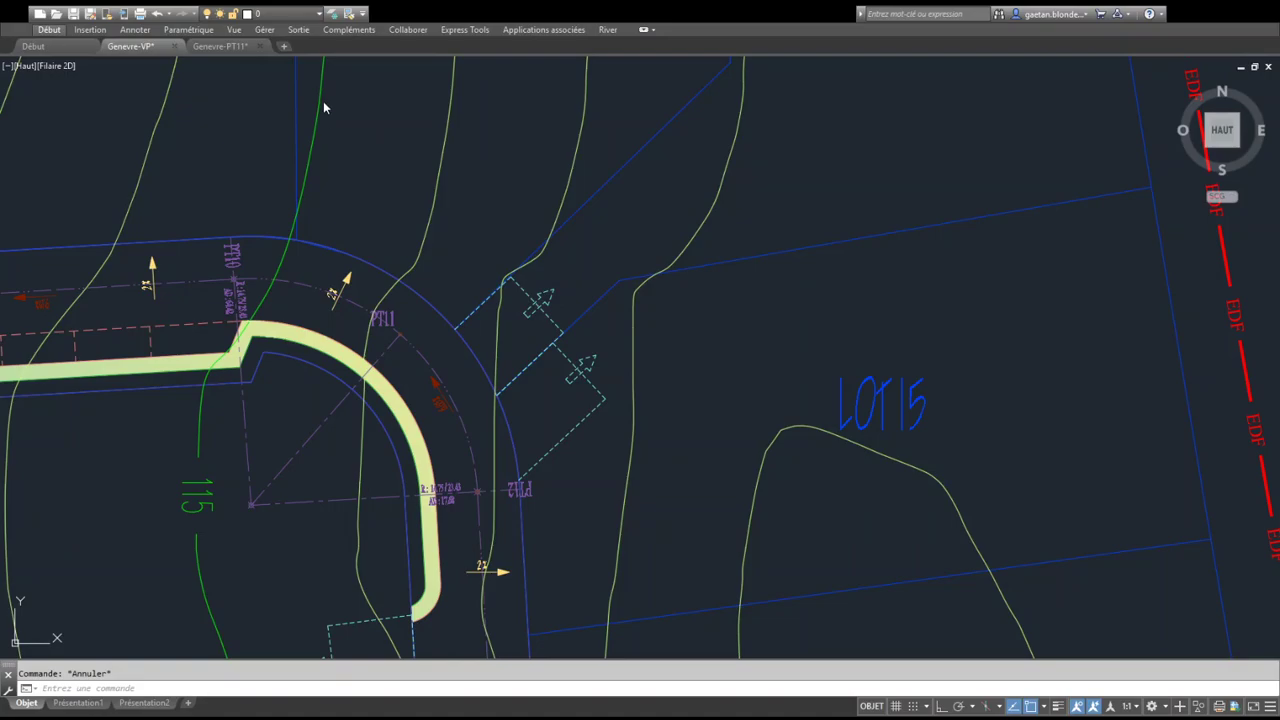
Extend the PT11 radius line outward beyond the road to the terrain contour that passes by the parking bays on the outer side
{"action": "key", "text": "Return"}
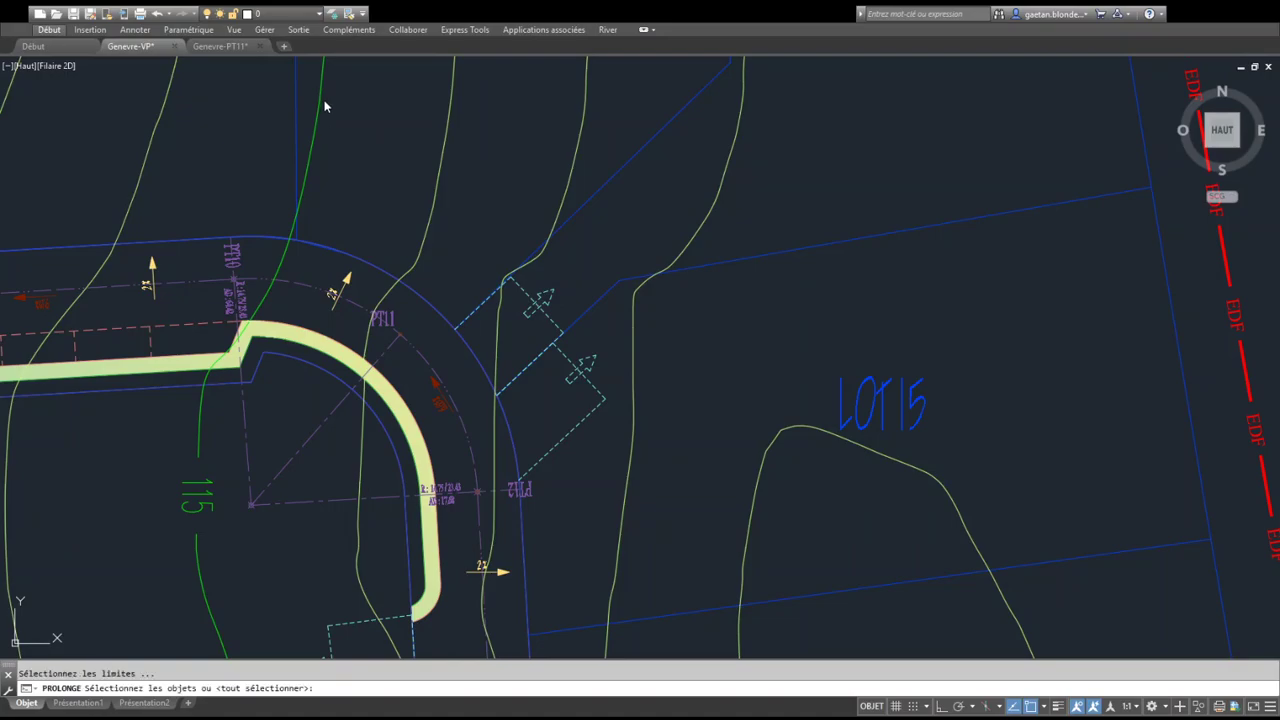
{"action": "scroll", "coordinate": [397, 297], "scroll_direction": "down", "scroll_amount": 2}
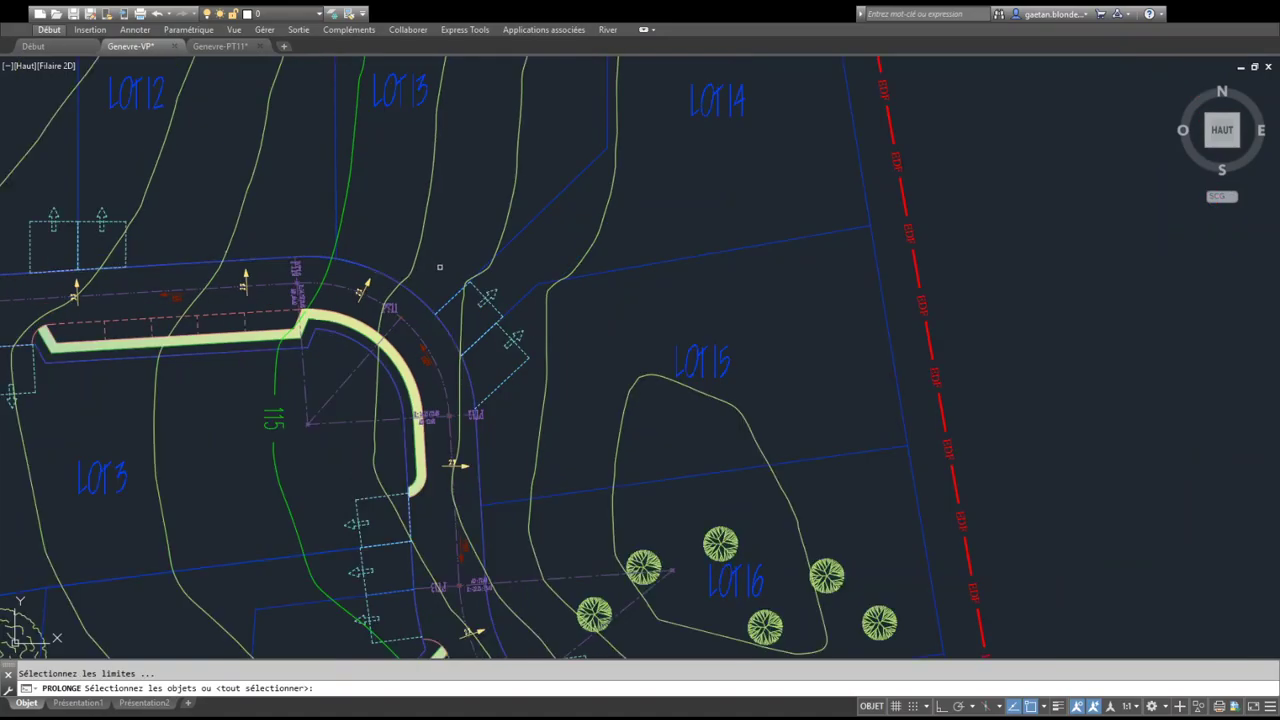
{"action": "left_click", "coordinate": [514, 188]}
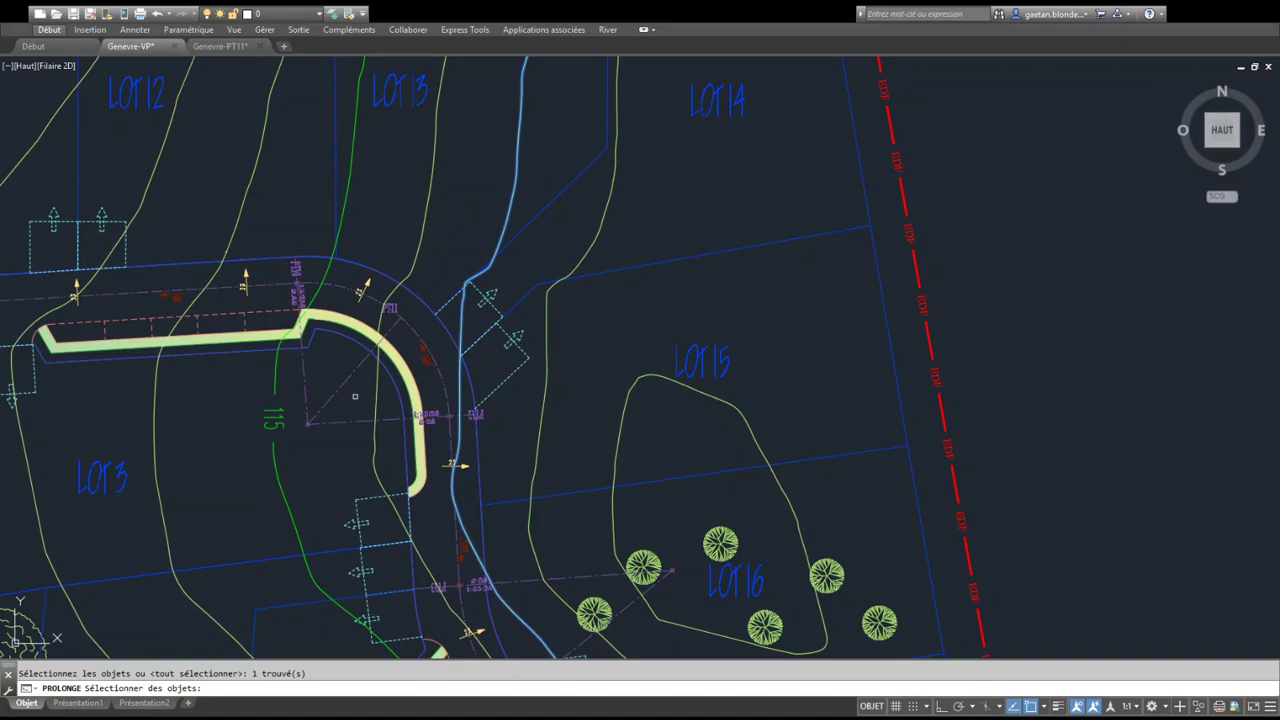
{"action": "key", "text": "Return"}
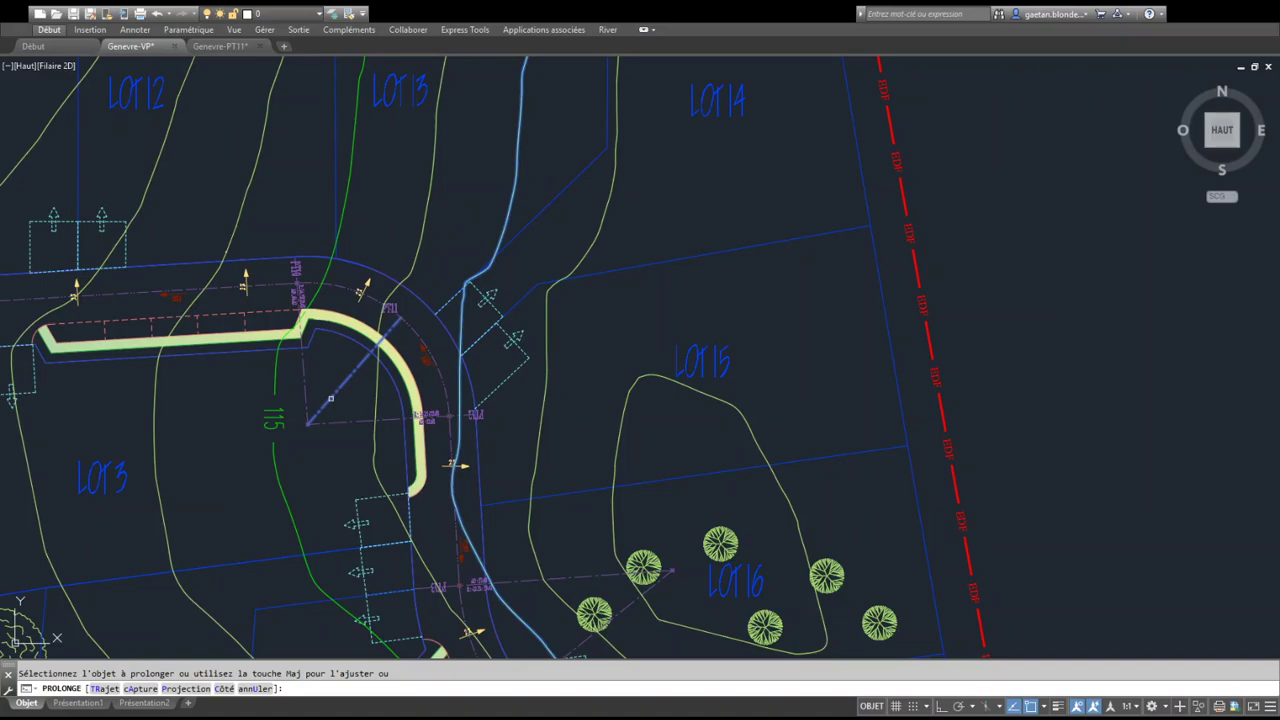
{"action": "left_click", "coordinate": [321, 407]}
{"action": "left_click", "coordinate": [332, 402]}
{"action": "scroll", "coordinate": [318, 413], "scroll_direction": "up", "scroll_amount": 8}
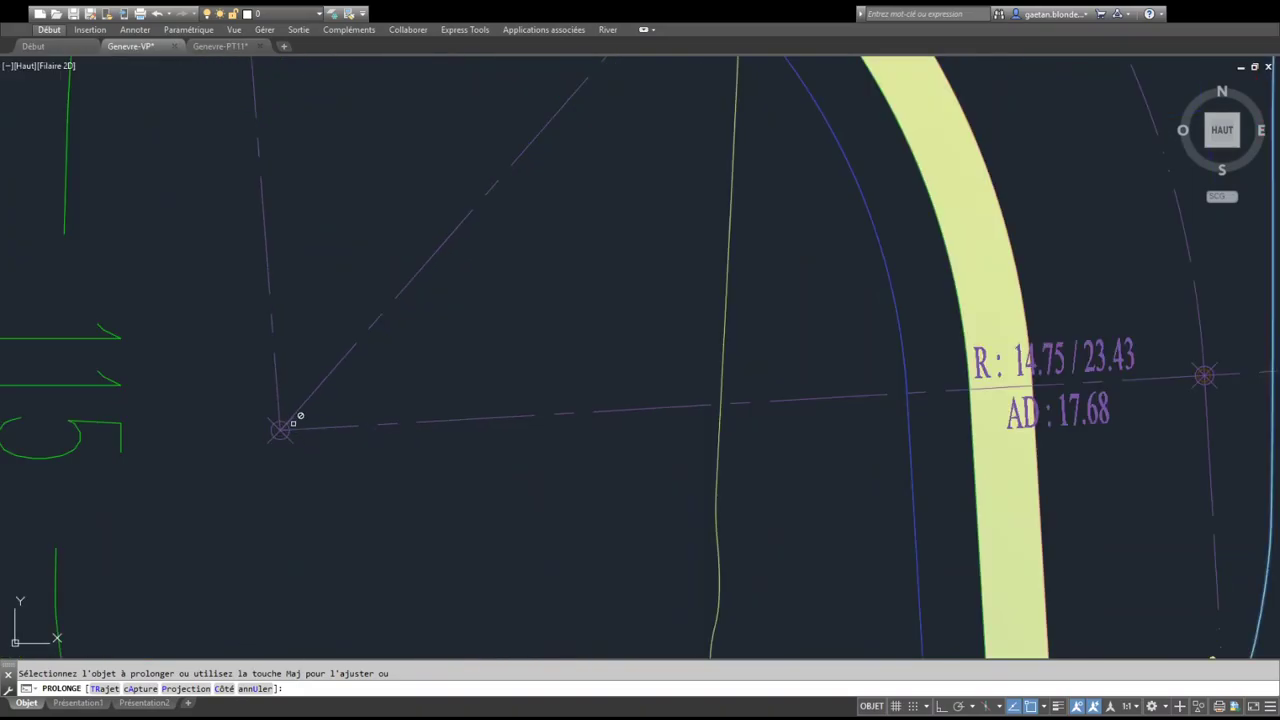
{"action": "scroll", "coordinate": [306, 400], "scroll_direction": "down", "scroll_amount": 4}
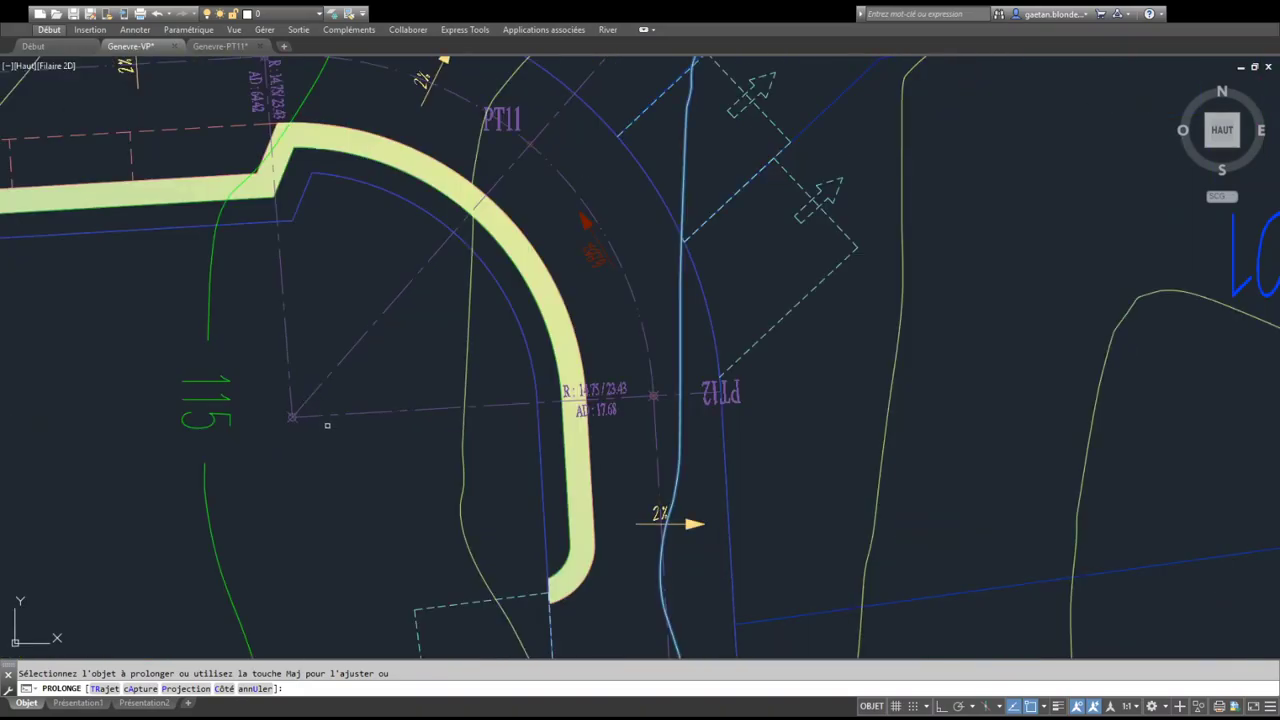
{"action": "key", "text": "Escape"}
Extend the other end of the PT11 line past the bend centre to the part of the 115 contour below its label
{"action": "key", "text": "Return"}
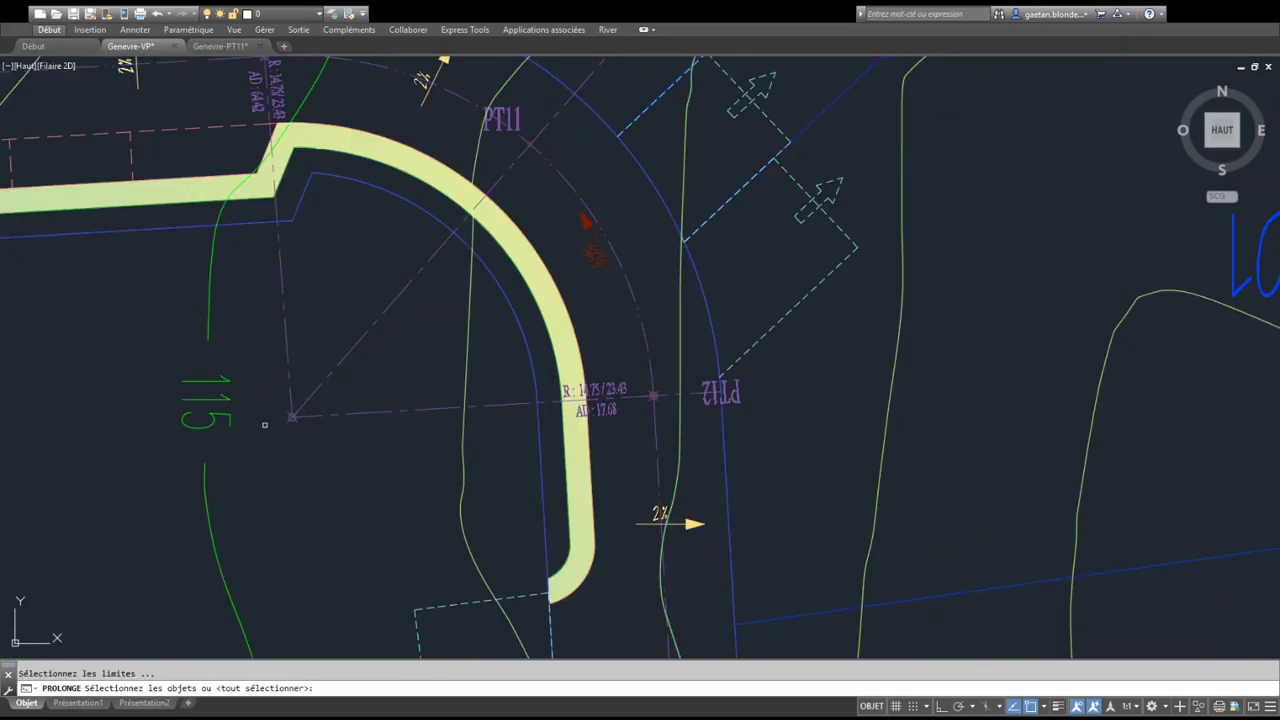
{"action": "left_click", "coordinate": [205, 492]}
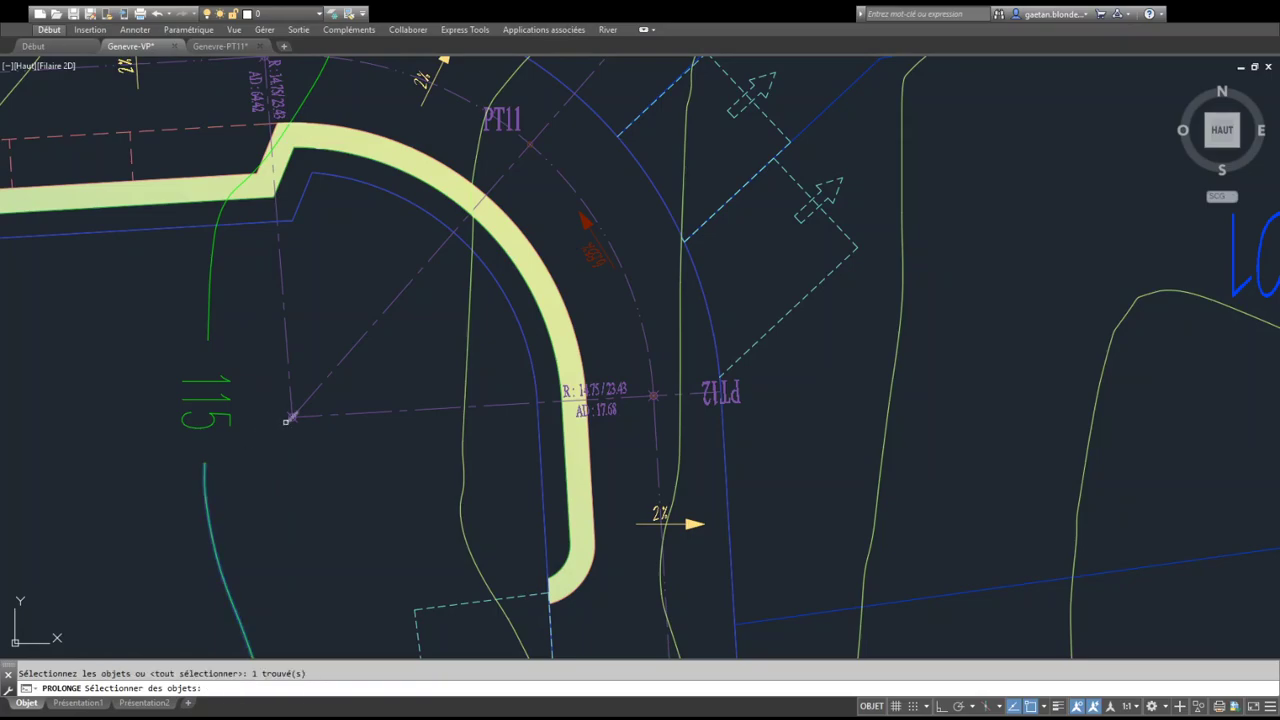
{"action": "key", "text": "Return"}
{"action": "scroll", "coordinate": [292, 458], "scroll_direction": "down", "scroll_amount": 5}
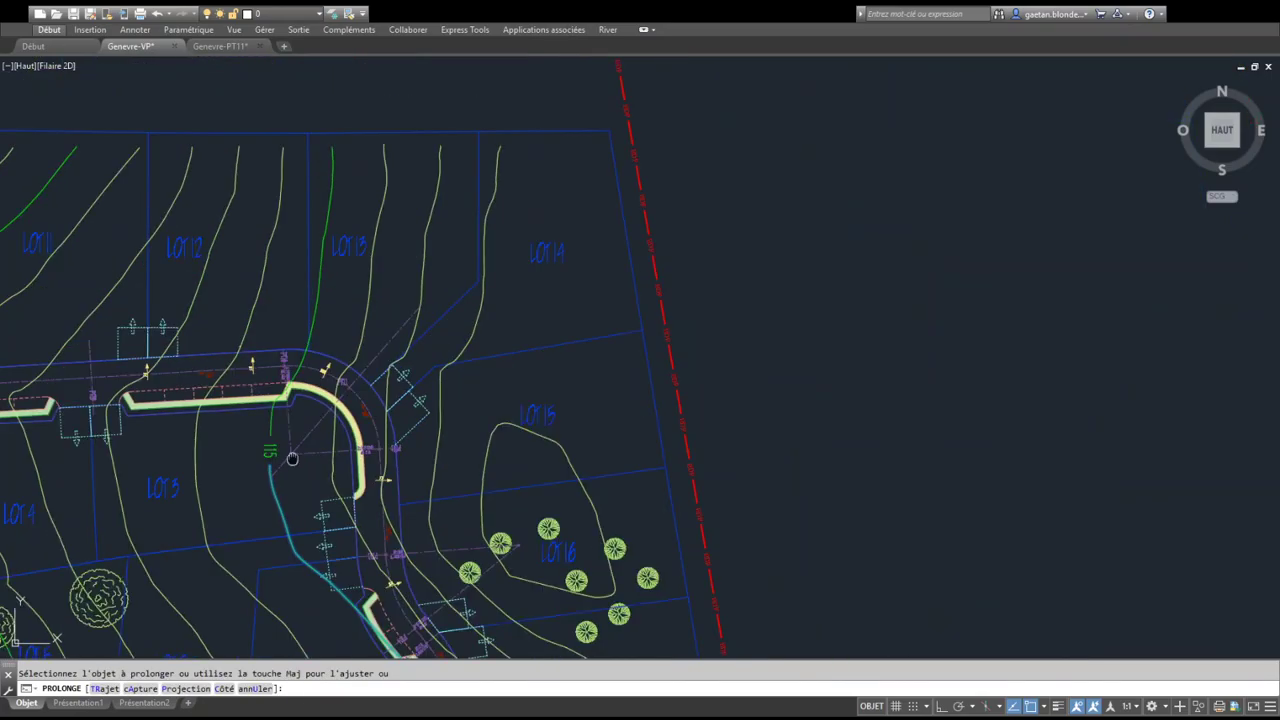
{"action": "middle_click_drag", "start_coordinate": [292, 458], "coordinate": [286, 434]}
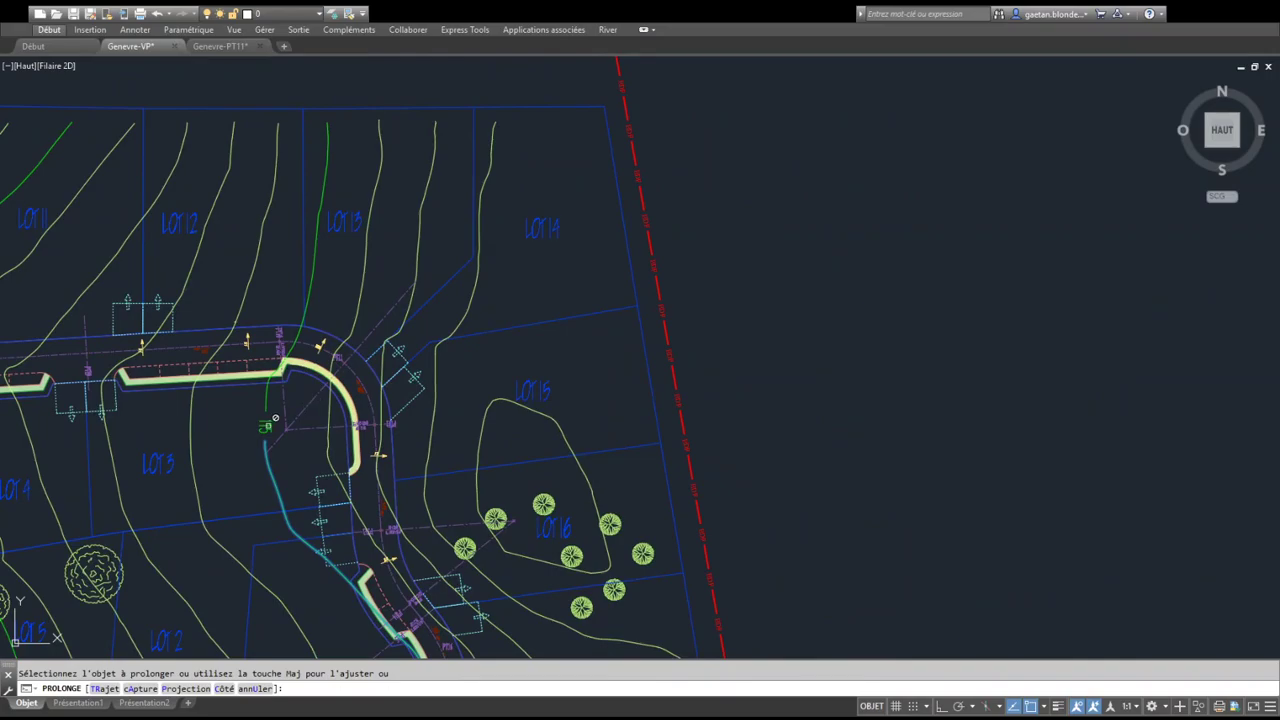
{"action": "left_click", "coordinate": [272, 420]}
{"action": "key", "text": "Escape"}
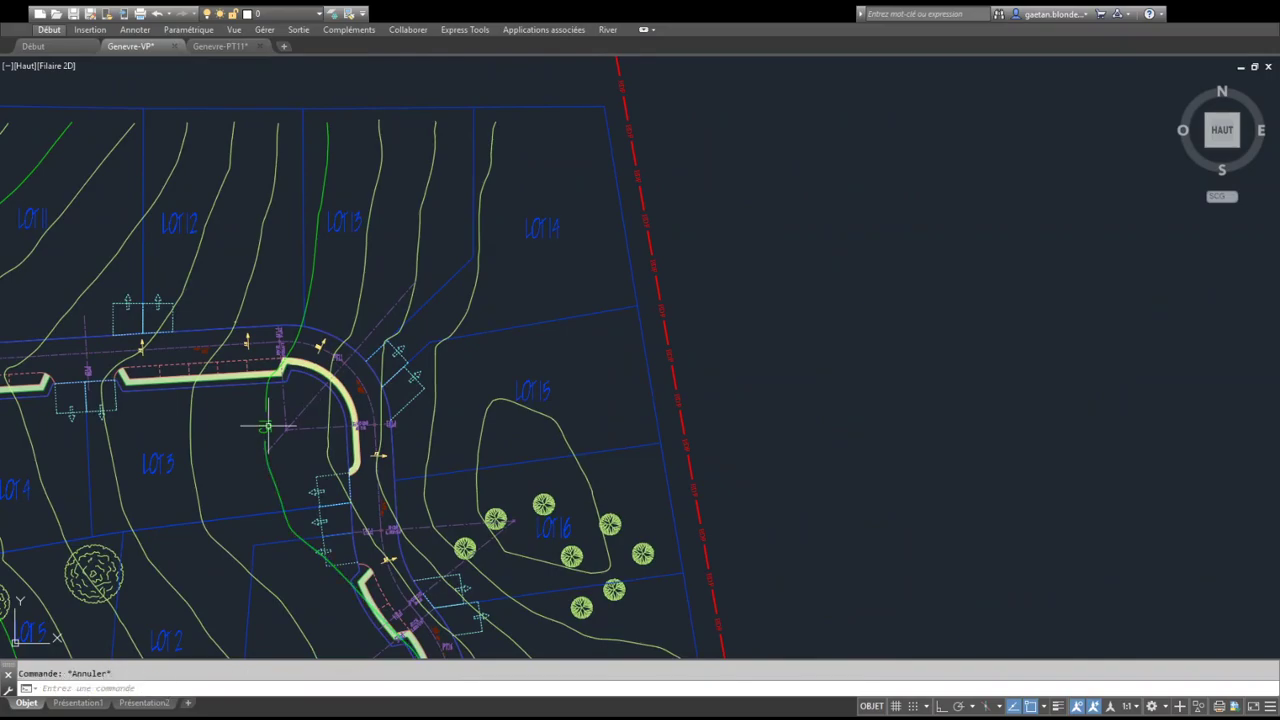
Highlight the road elements crossed by the PT11 section line: inner boundary, filled strip and its edges, centreline, point circle and outer road edge
{"action": "scroll", "coordinate": [300, 425], "scroll_direction": "up", "scroll_amount": 8}
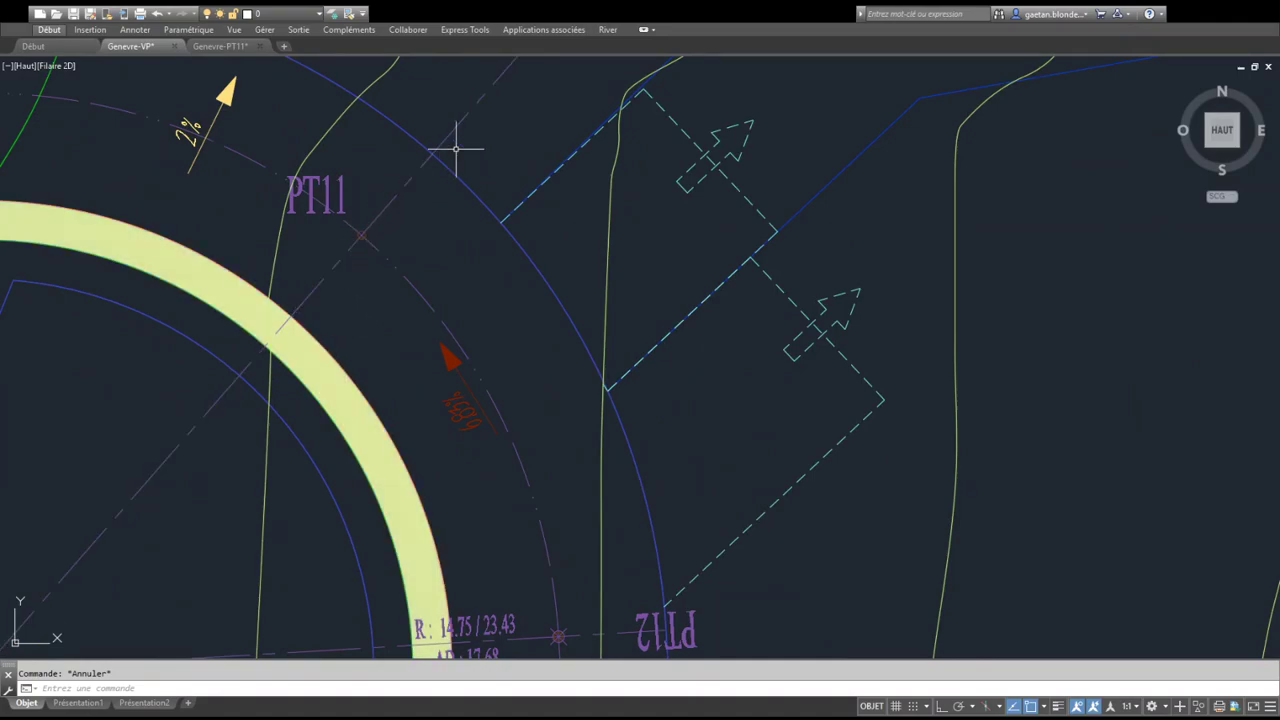
{"action": "left_click", "coordinate": [203, 358]}
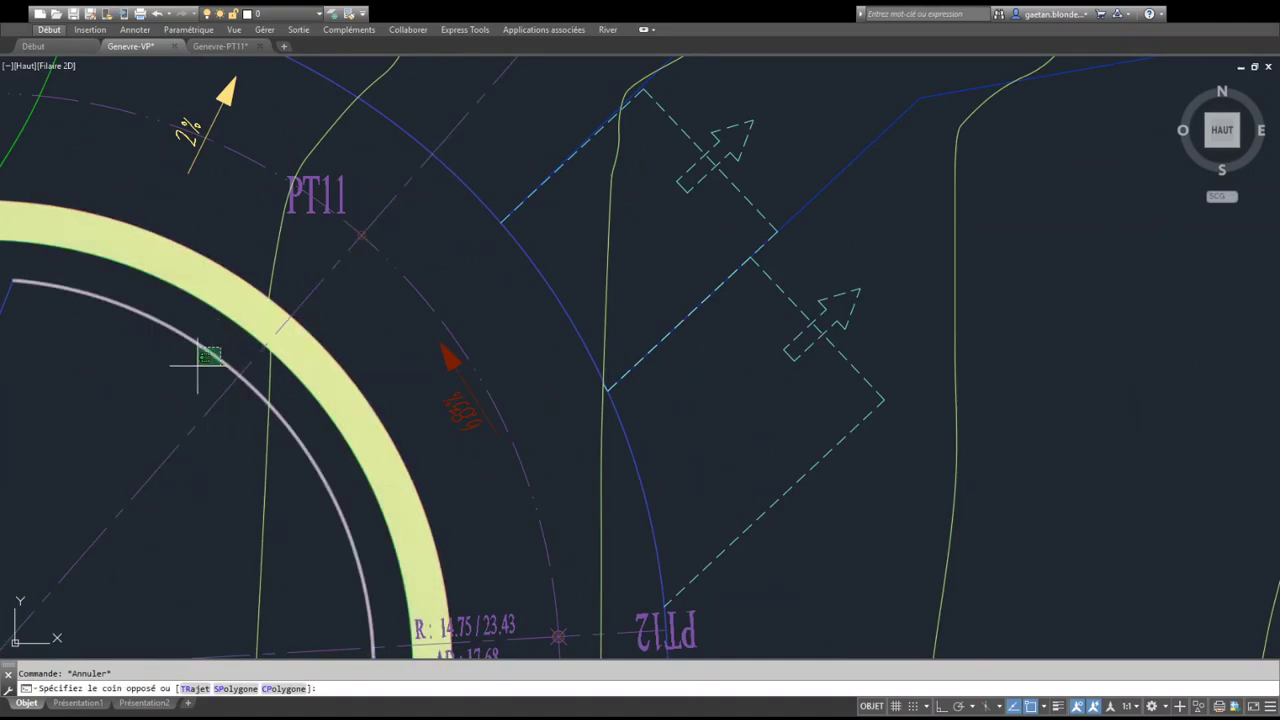
{"action": "left_click", "coordinate": [232, 287]}
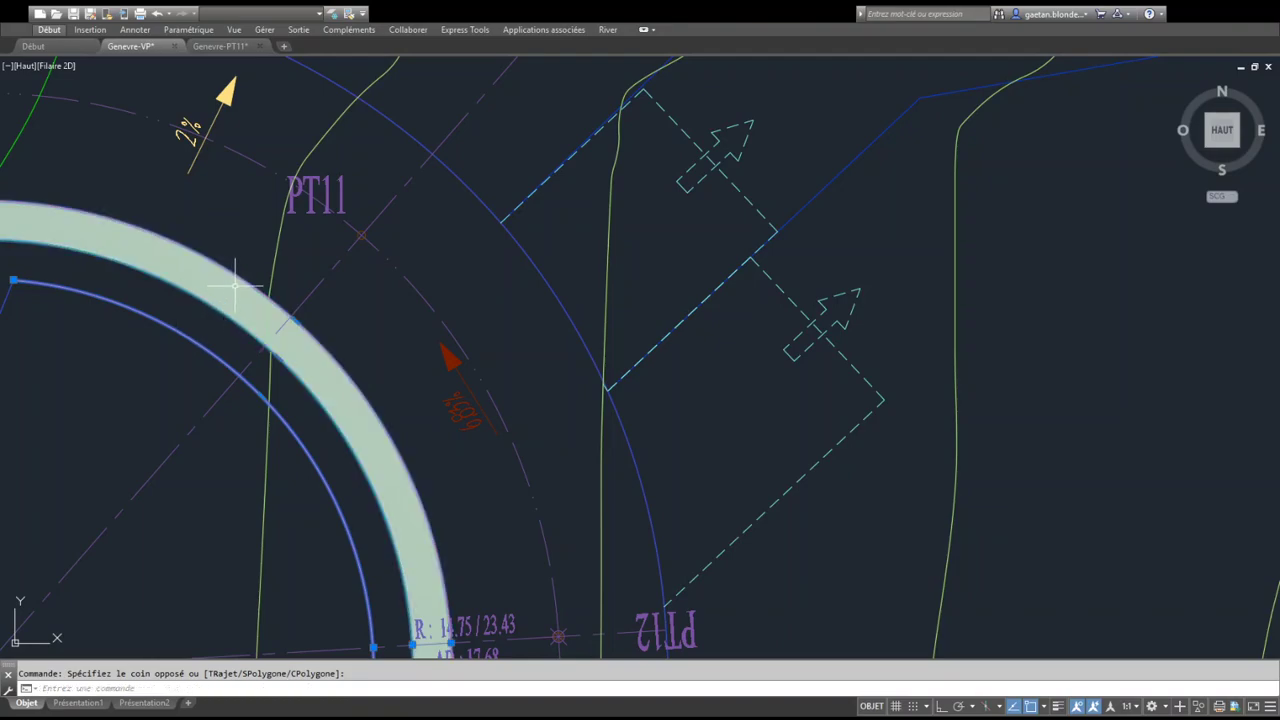
{"action": "left_click", "coordinate": [412, 292]}
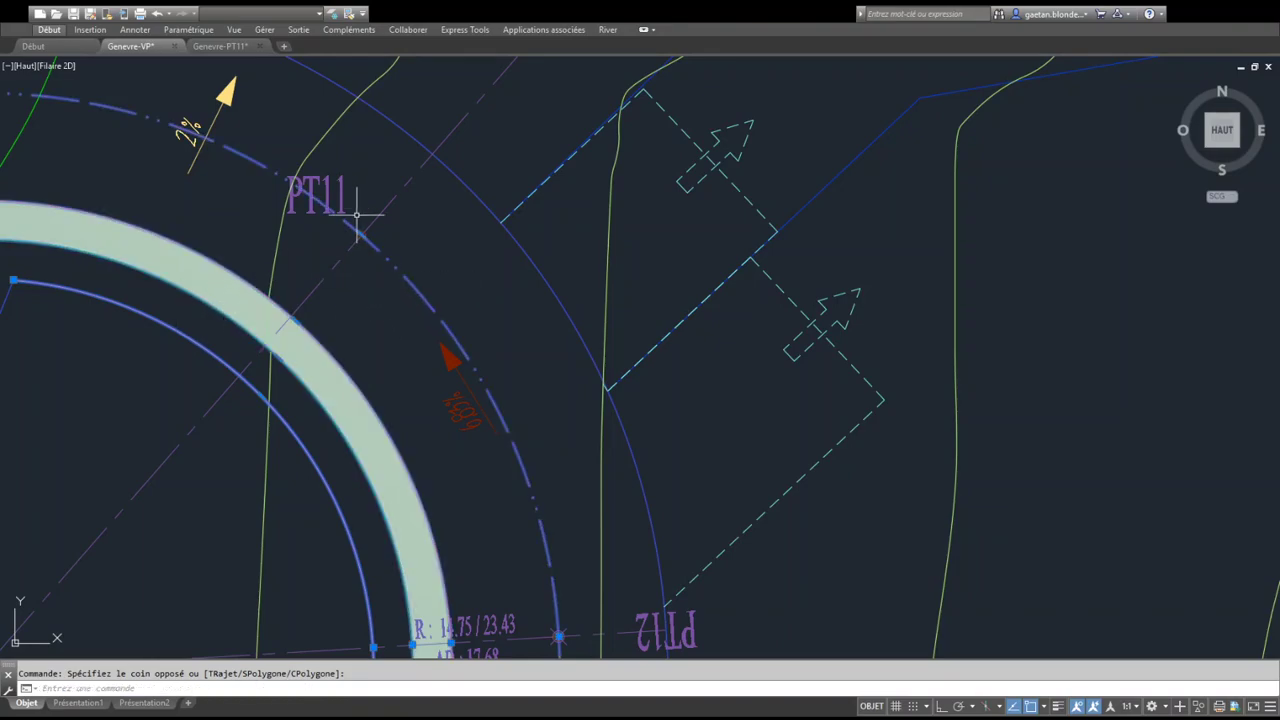
{"action": "scroll", "coordinate": [354, 220], "scroll_direction": "up", "scroll_amount": 5}
{"action": "left_click", "coordinate": [322, 193]}
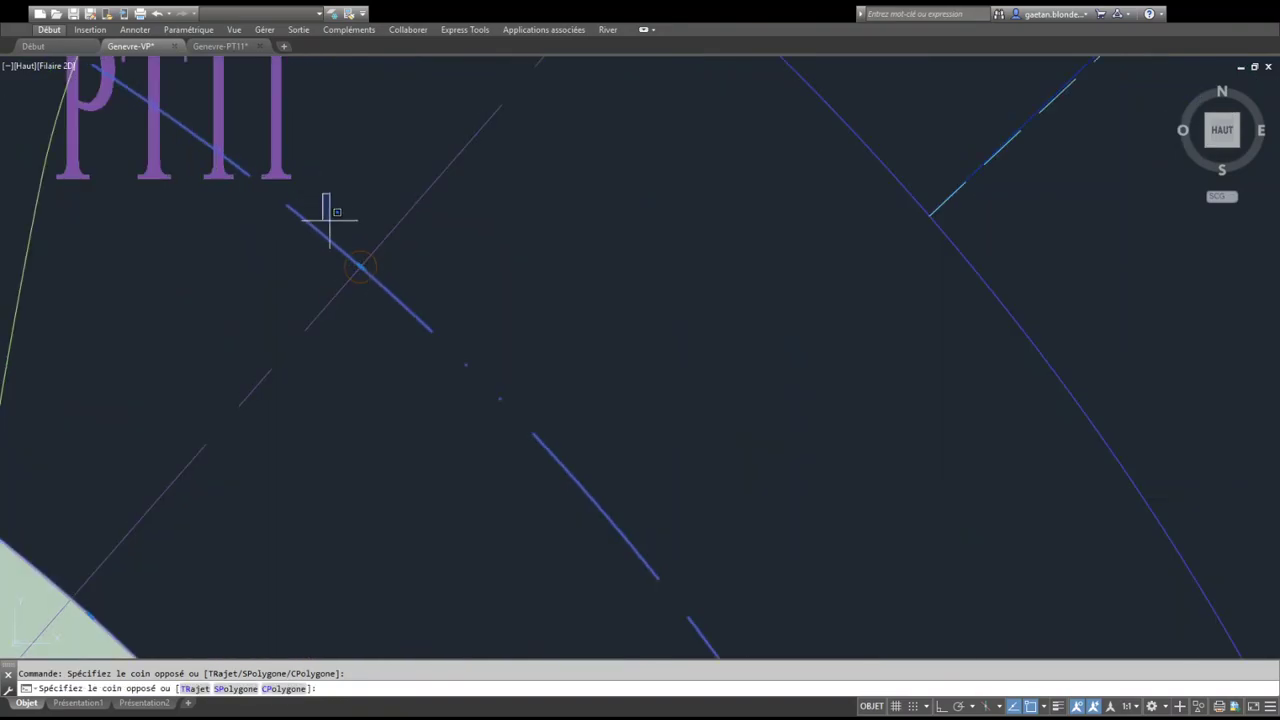
{"action": "left_click", "coordinate": [412, 328]}
{"action": "scroll", "coordinate": [434, 295], "scroll_direction": "down", "scroll_amount": 3}
{"action": "middle_click_drag", "start_coordinate": [434, 291], "coordinate": [415, 428]}
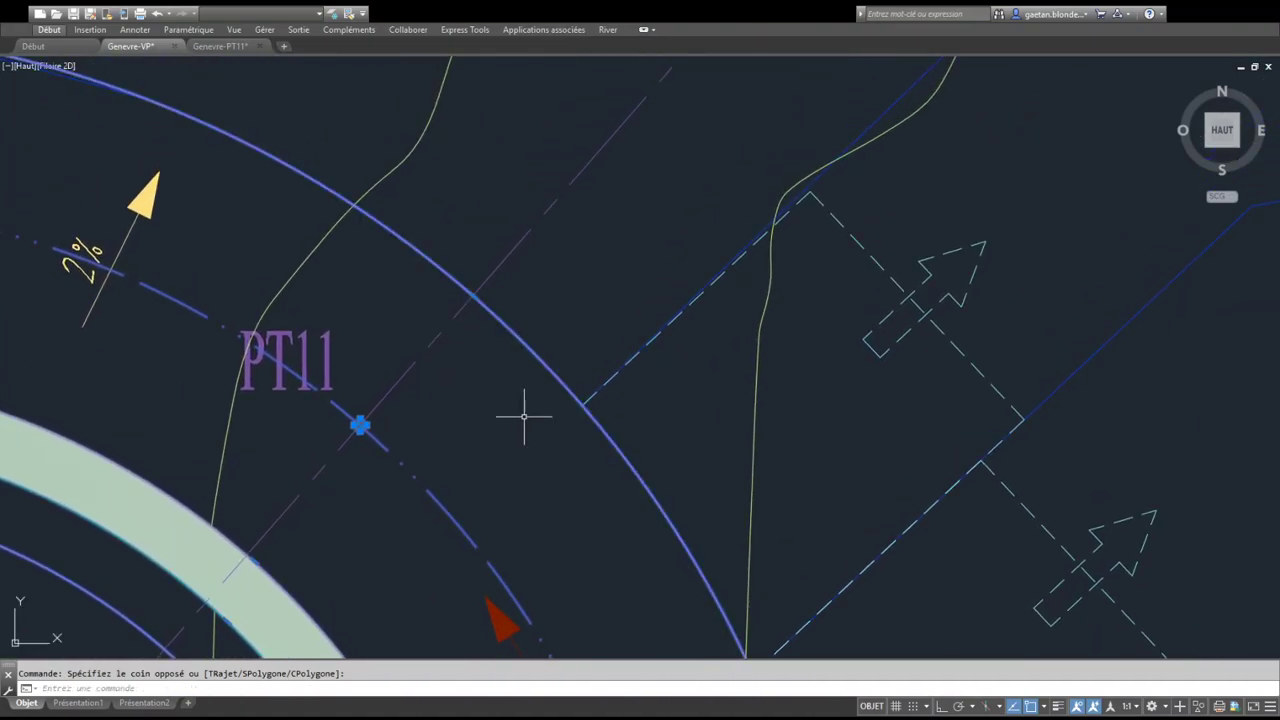
Add the three terrain contours crossed by the section line to the selection, clear it, and inspect the extended PT11 line alone
{"action": "scroll", "coordinate": [523, 416], "scroll_direction": "down", "scroll_amount": 5}
{"action": "left_click", "coordinate": [679, 167]}
{"action": "left_click", "coordinate": [623, 240]}
{"action": "middle_click_drag", "start_coordinate": [443, 423], "coordinate": [565, 178]}
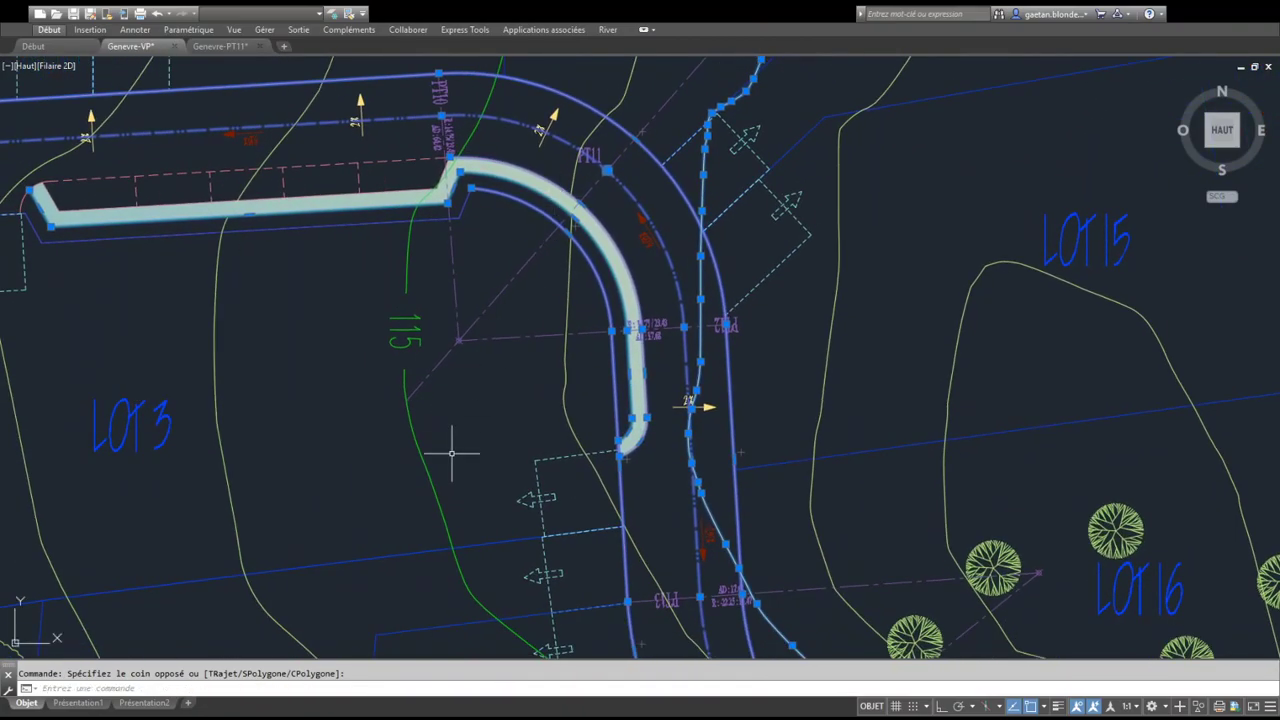
{"action": "left_click", "coordinate": [416, 440]}
{"action": "left_click", "coordinate": [566, 380]}
{"action": "scroll", "coordinate": [500, 374], "scroll_direction": "up", "scroll_amount": 2}
{"action": "middle_click_drag", "start_coordinate": [457, 449], "coordinate": [440, 531]}
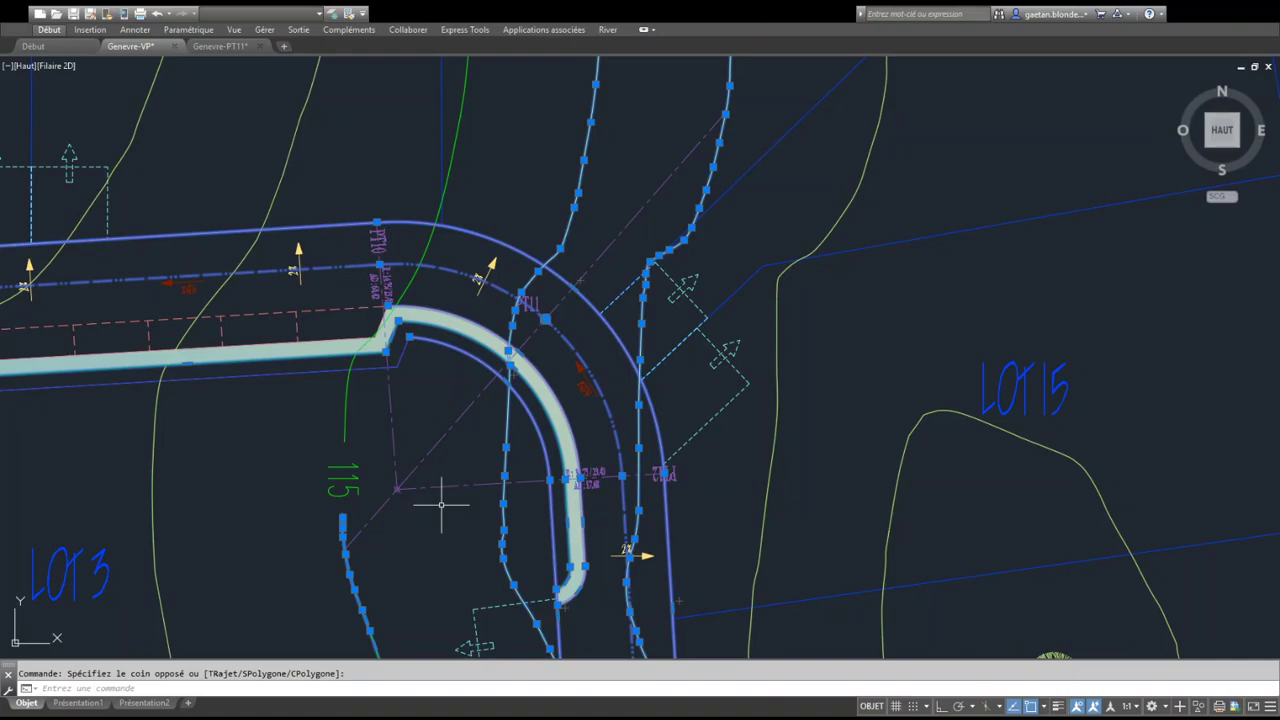
{"action": "key", "text": "Escape"}
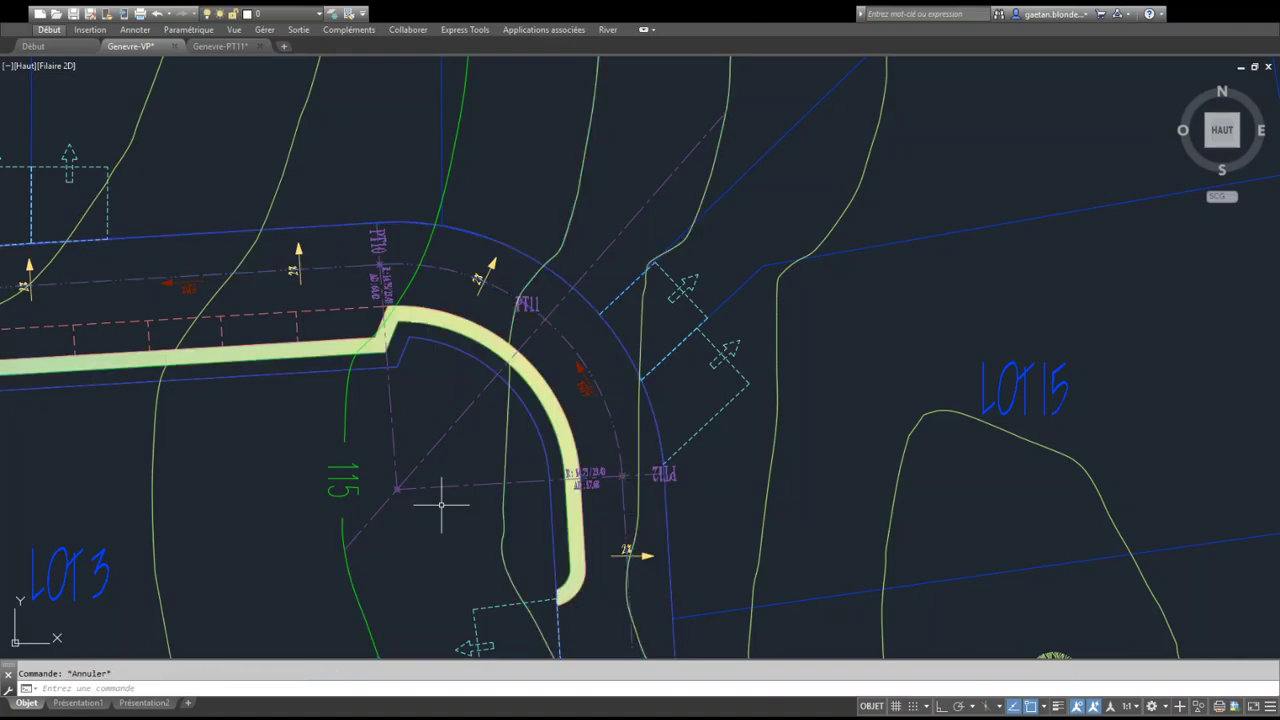
{"action": "left_click", "coordinate": [446, 426]}
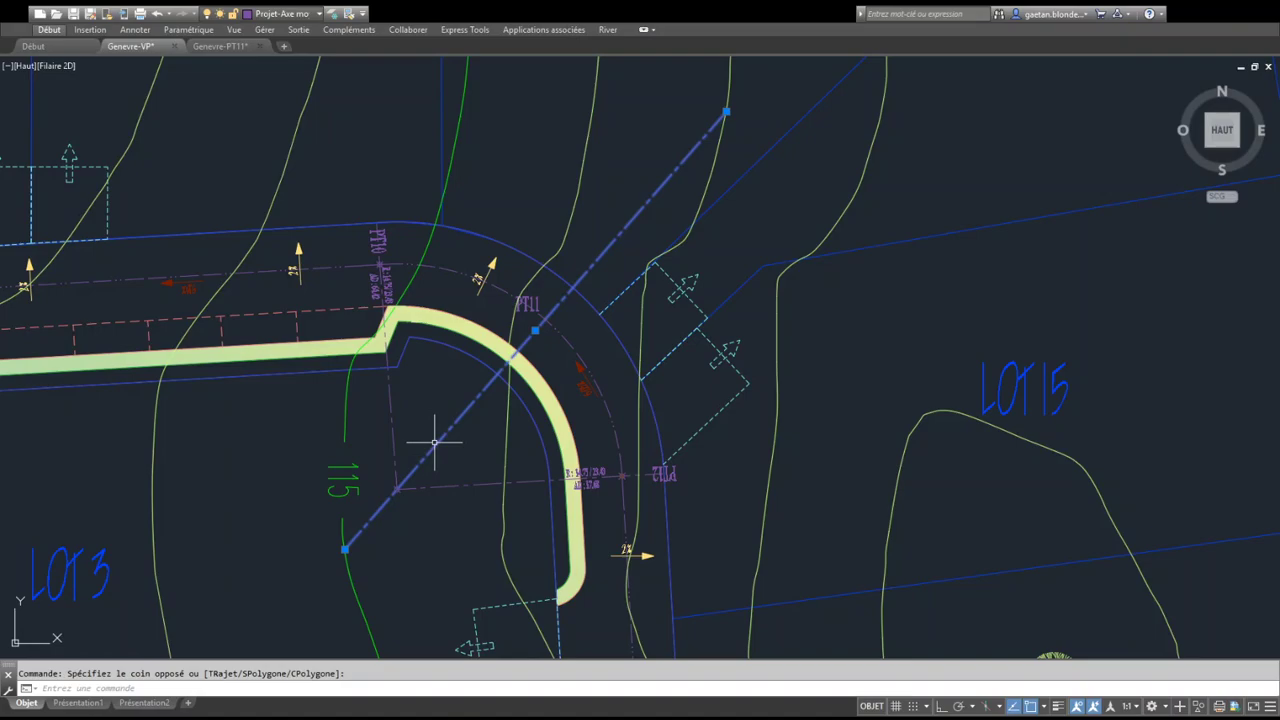
{"action": "key", "text": "Escape"}
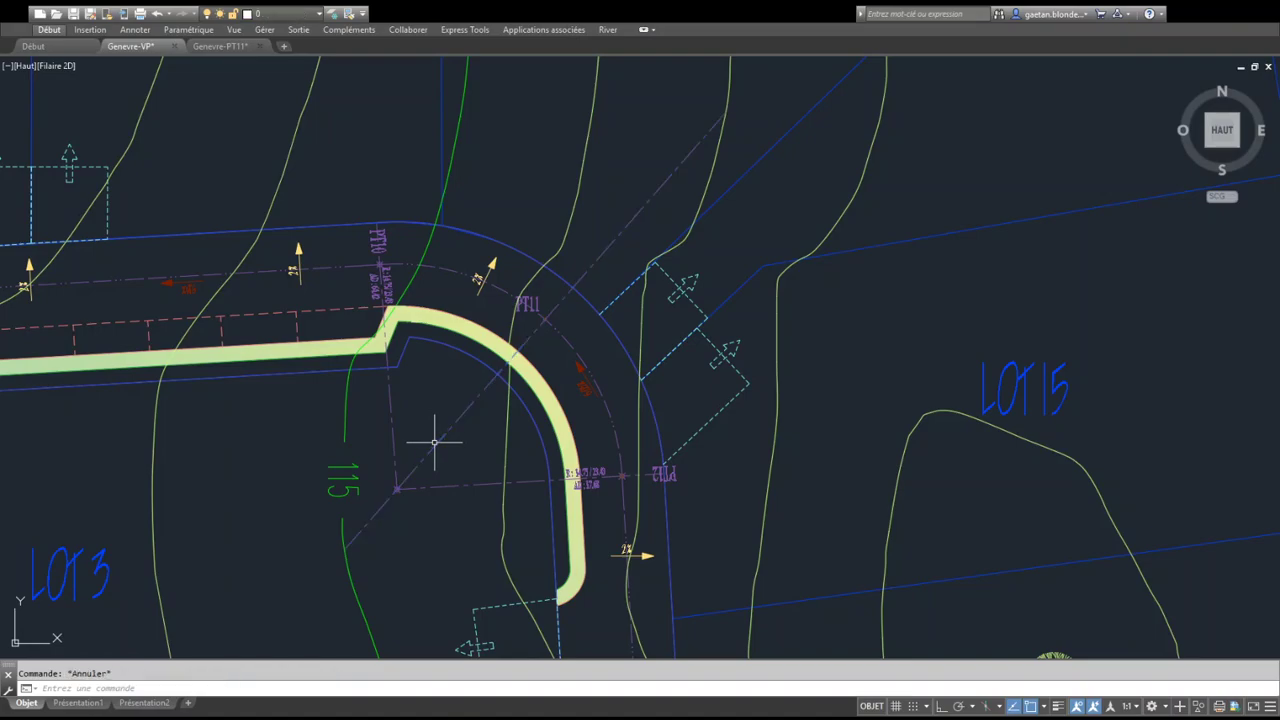
Draw a short line from a free point perpendicular to the PT11 section line, between the 115 contour and the bend centre, and select it
{"action": "mouse_move", "coordinate": [350, 536]}
{"action": "middle_mouse_down"}
{"action": "mouse_move", "coordinate": [336, 500]}
{"action": "mouse_move", "coordinate": [346, 423]}
{"action": "mouse_move", "coordinate": [329, 411]}
{"action": "middle_mouse_up"}
{"action": "scroll", "coordinate": [346, 423], "scroll_direction": "up", "scroll_amount": 5}
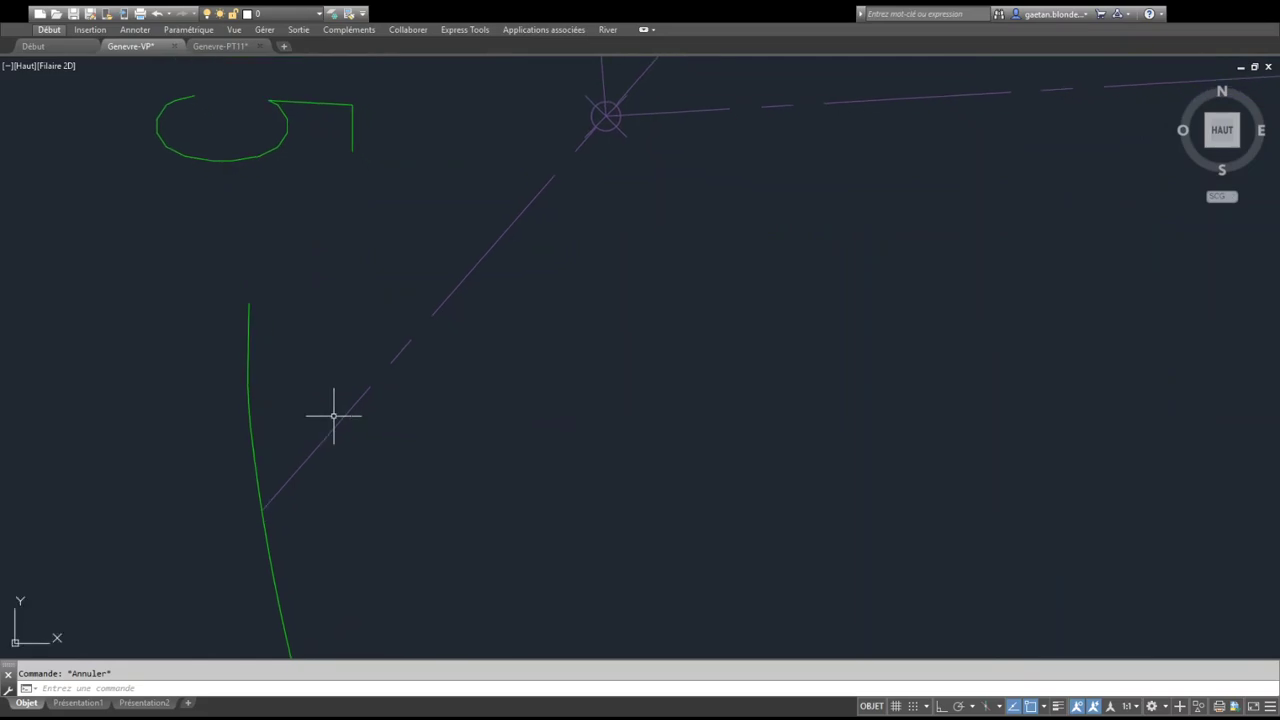
{"action": "type", "text": "l"}
{"action": "key", "text": "Return"}
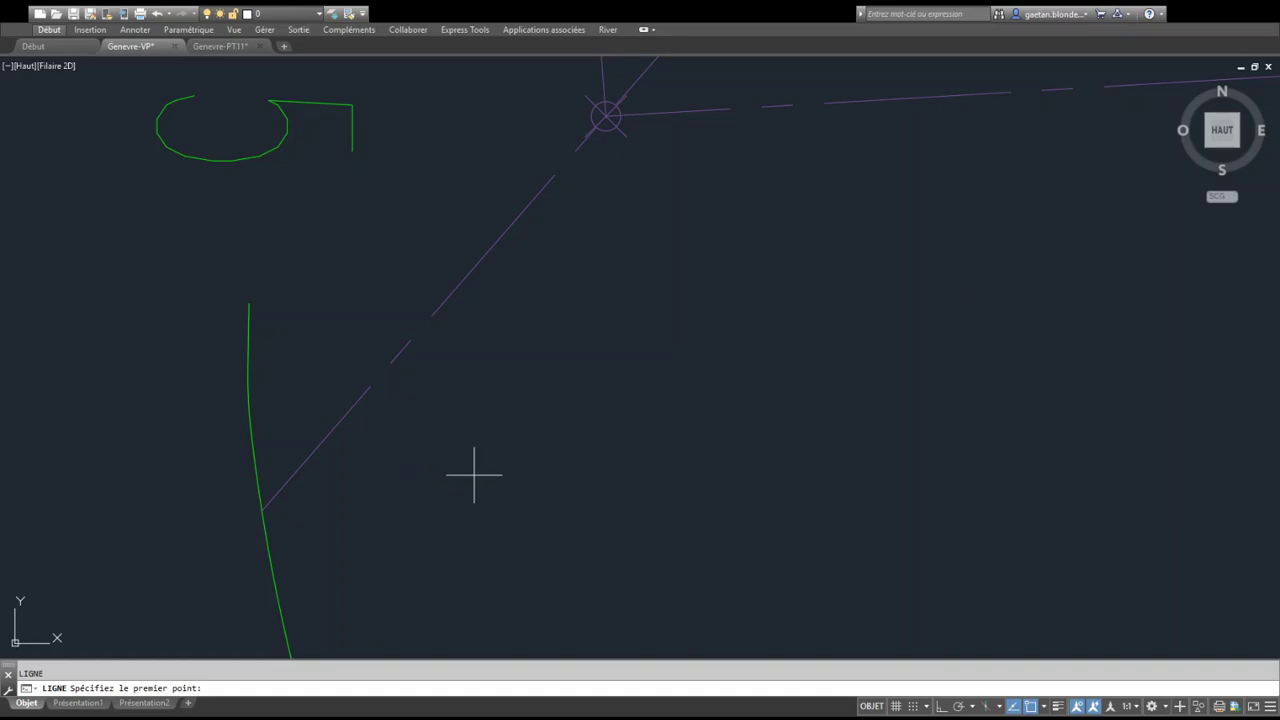
{"action": "left_click", "coordinate": [473, 474]}
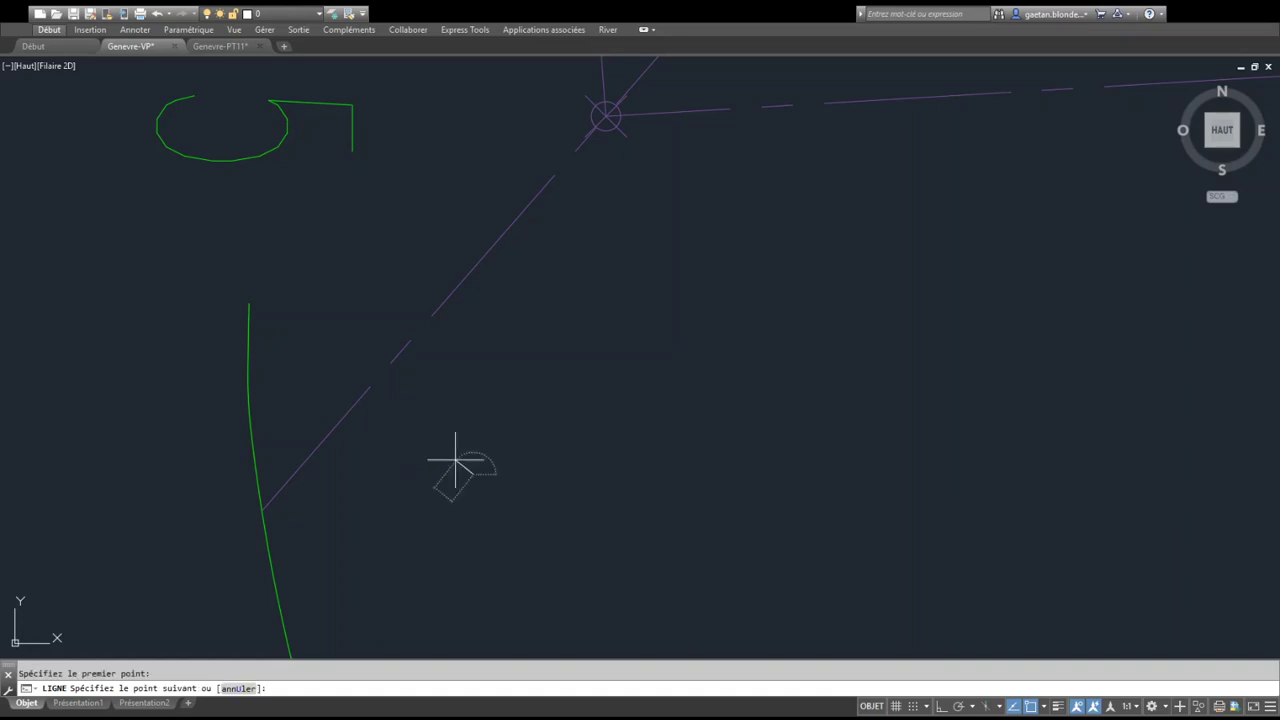
{"action": "left_click", "coordinate": [371, 385]}
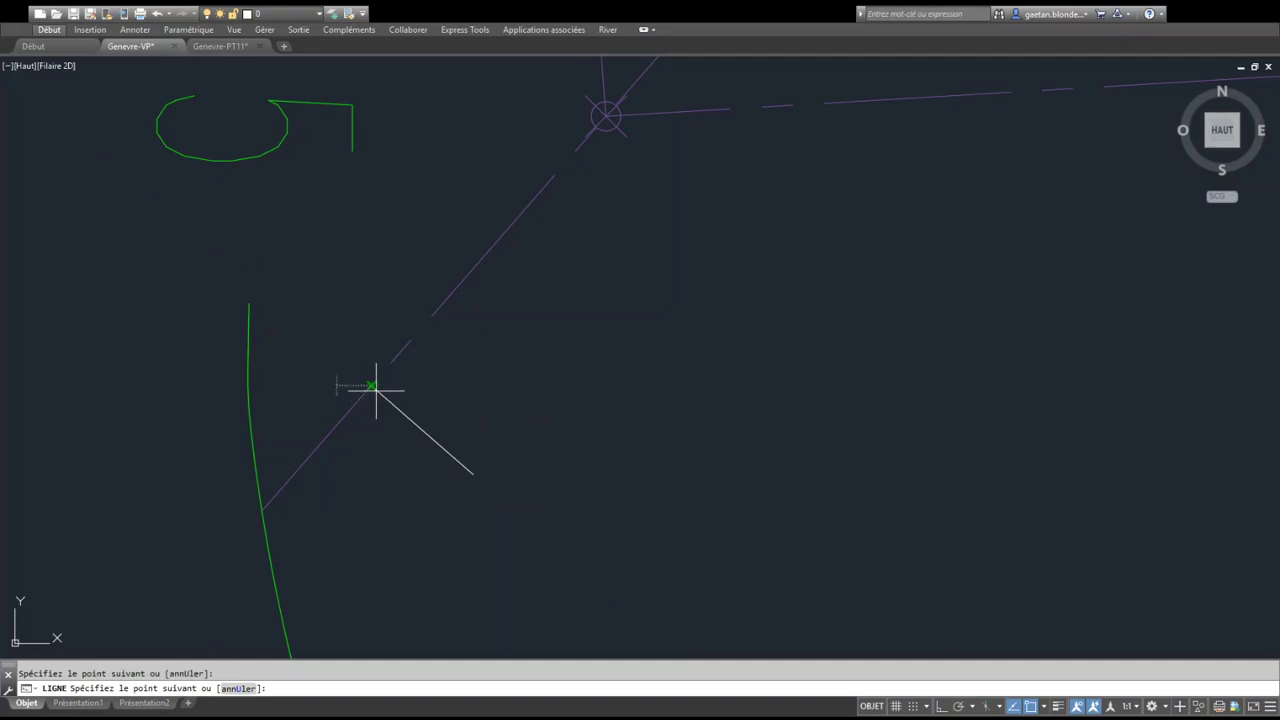
{"action": "key", "text": "Return"}
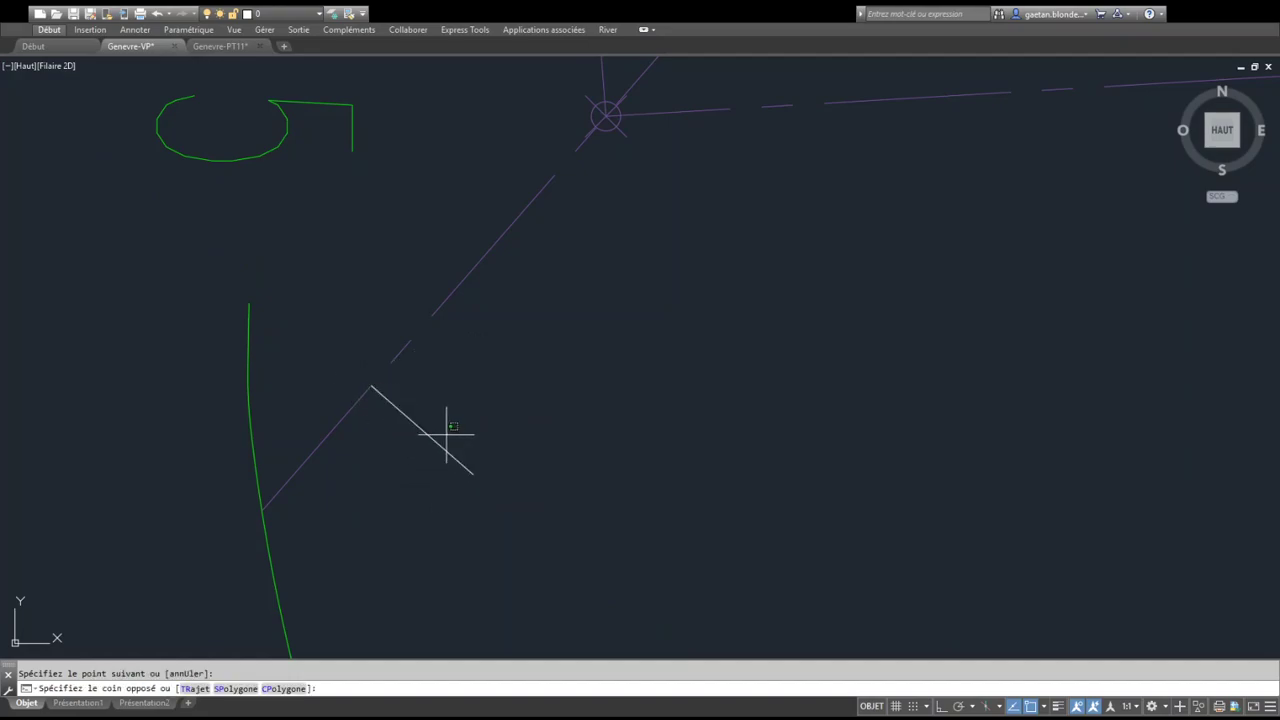
{"action": "left_click", "coordinate": [429, 436]}
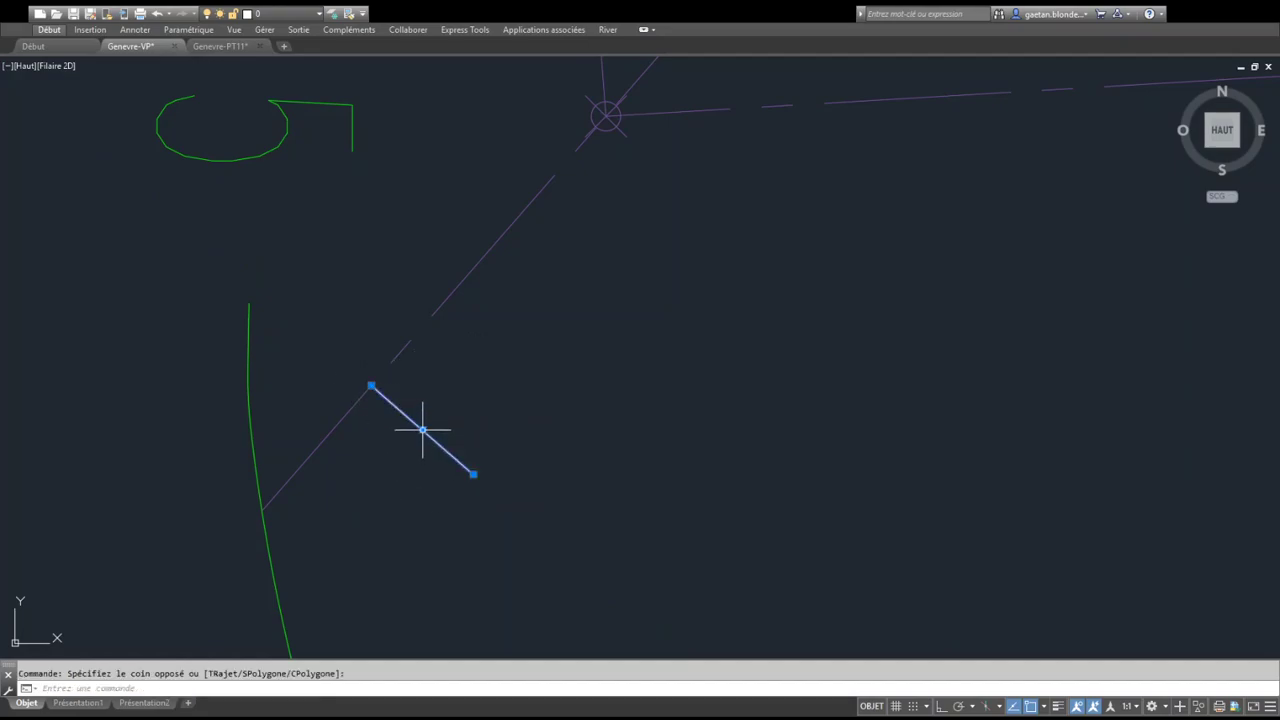
Move the short perpendicular line by its midpoint onto the end of the PT11 section line at the 115 contour
{"action": "left_click", "coordinate": [422, 429]}
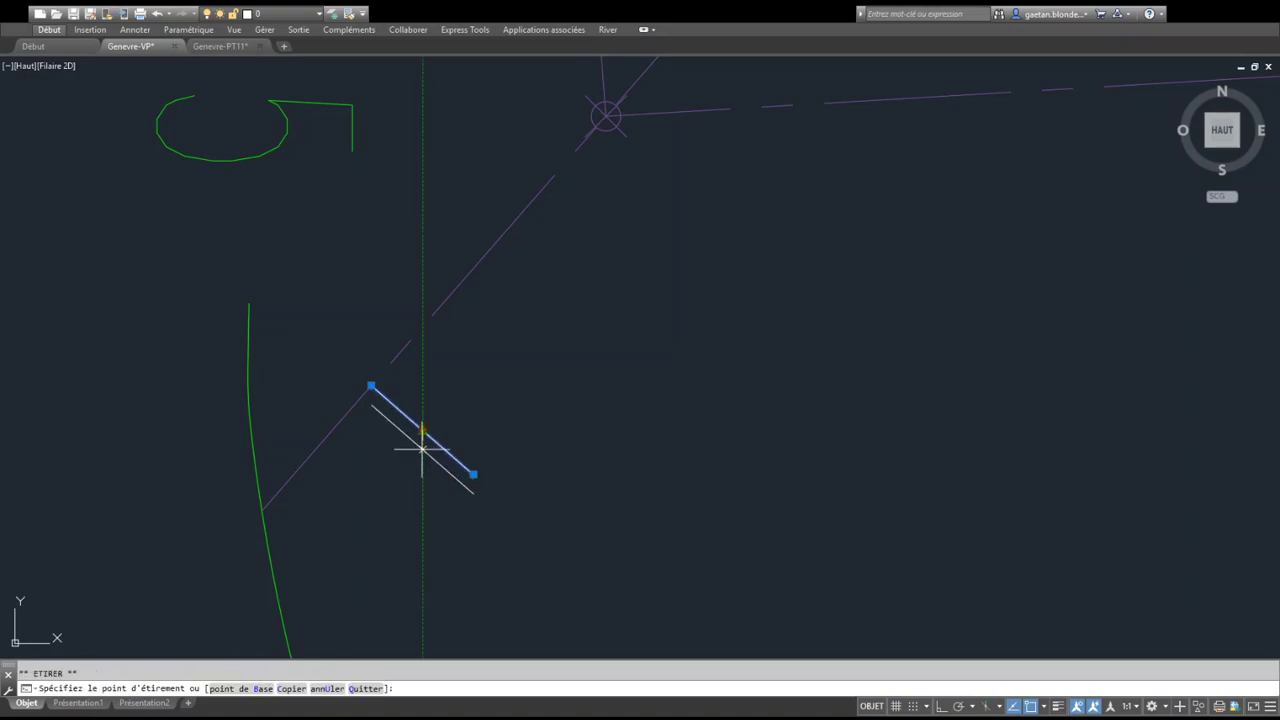
{"action": "left_click", "coordinate": [263, 514]}
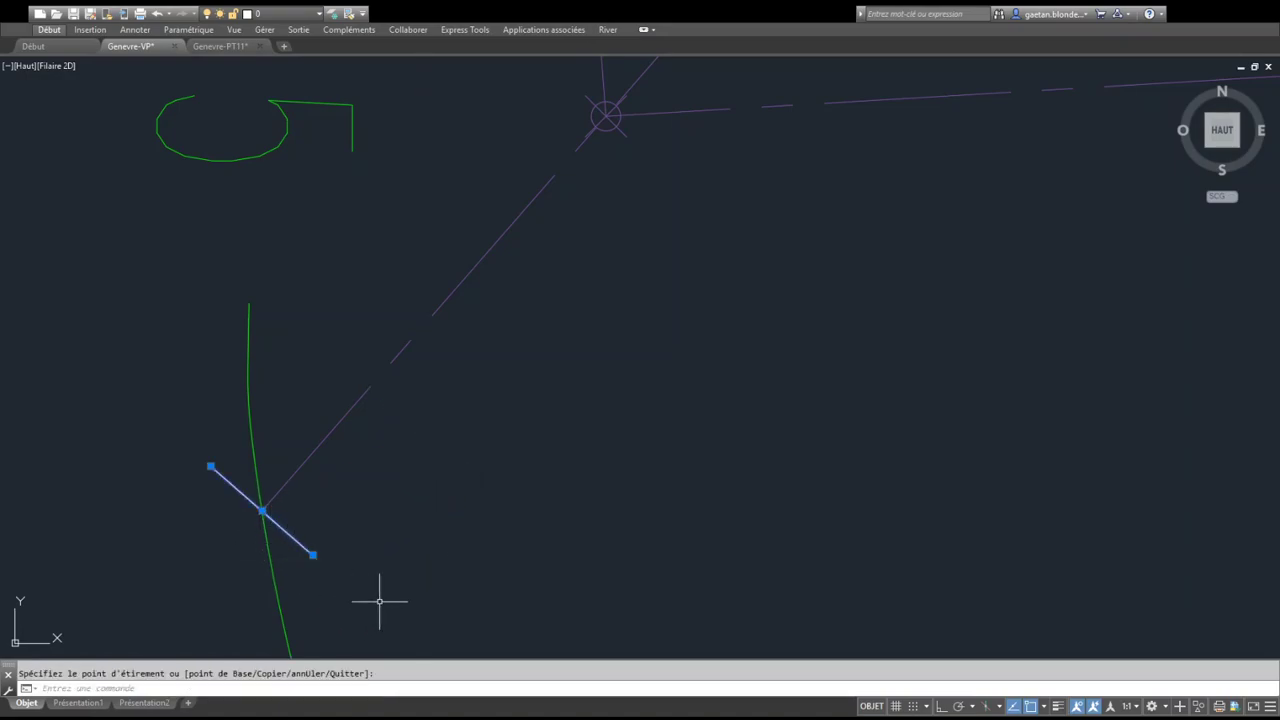
{"action": "scroll", "coordinate": [481, 511], "scroll_direction": "down", "scroll_amount": 2}
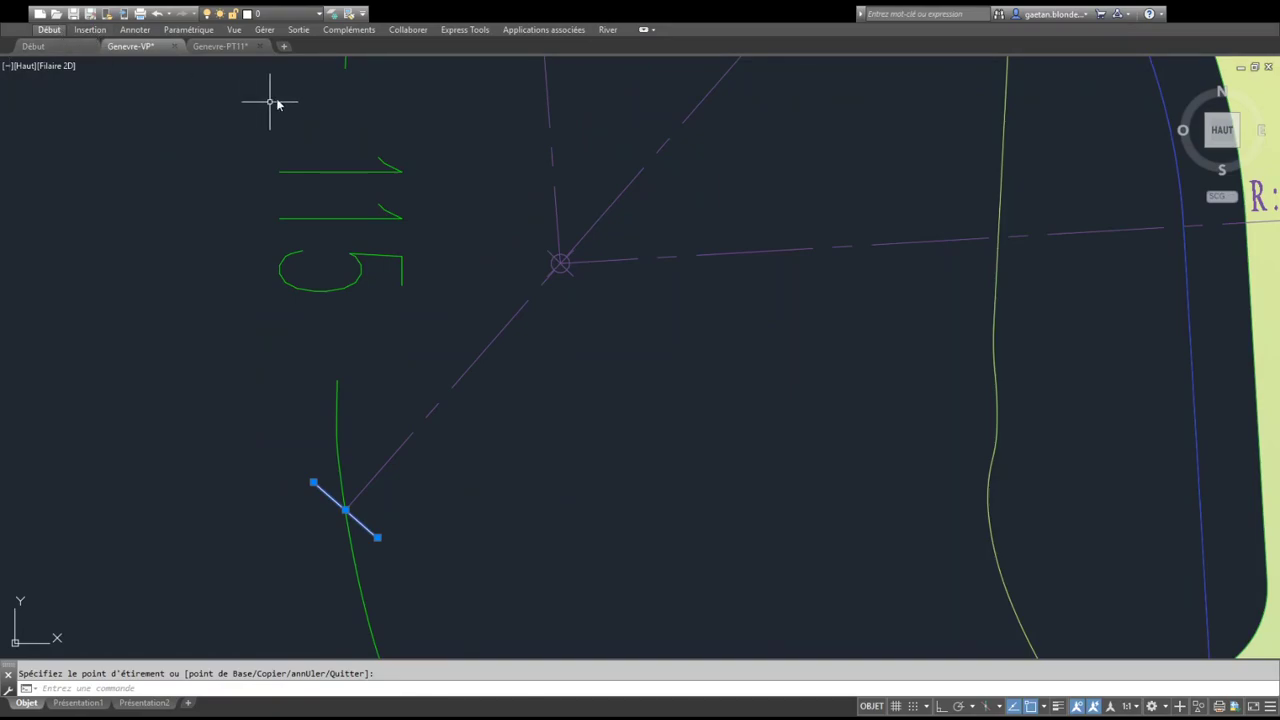
Copy the tick mark from its midpoint to the section line's crossings with the inner boundary and both edges of the filled strip
{"action": "key", "text": "Escape"}
{"action": "type", "text": "co"}
{"action": "key", "text": "Return"}
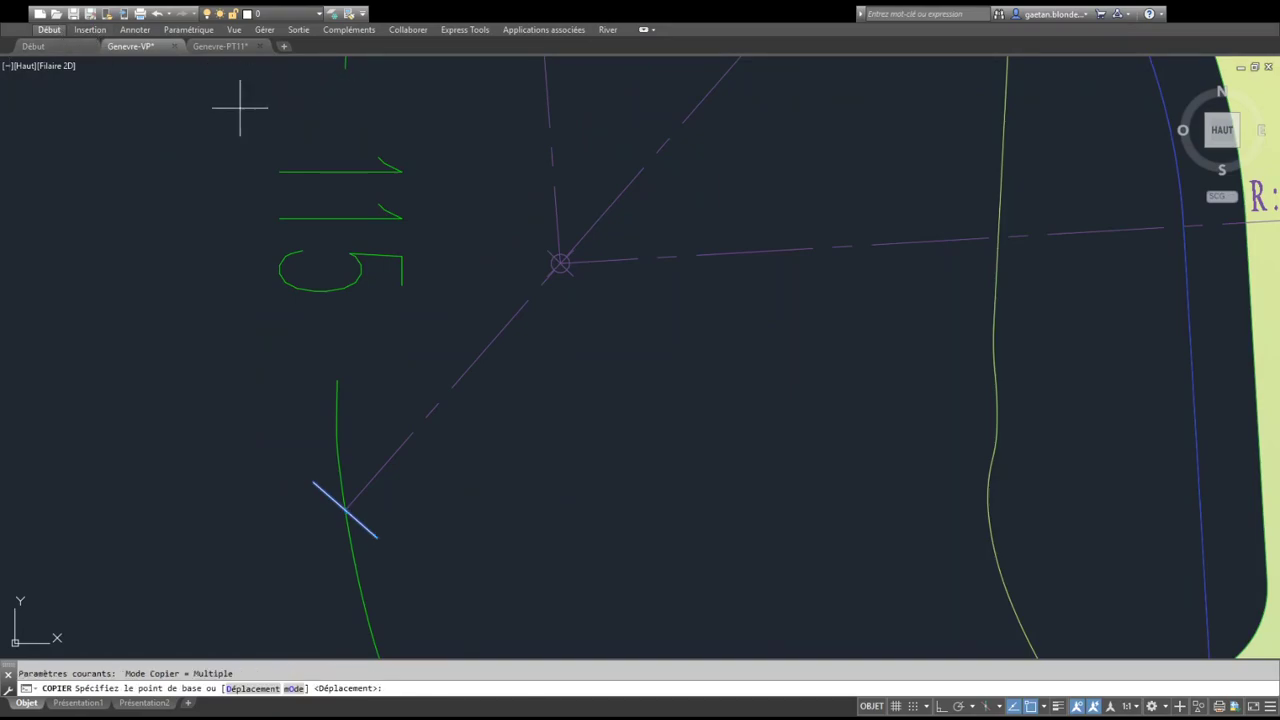
{"action": "left_click", "coordinate": [345, 510]}
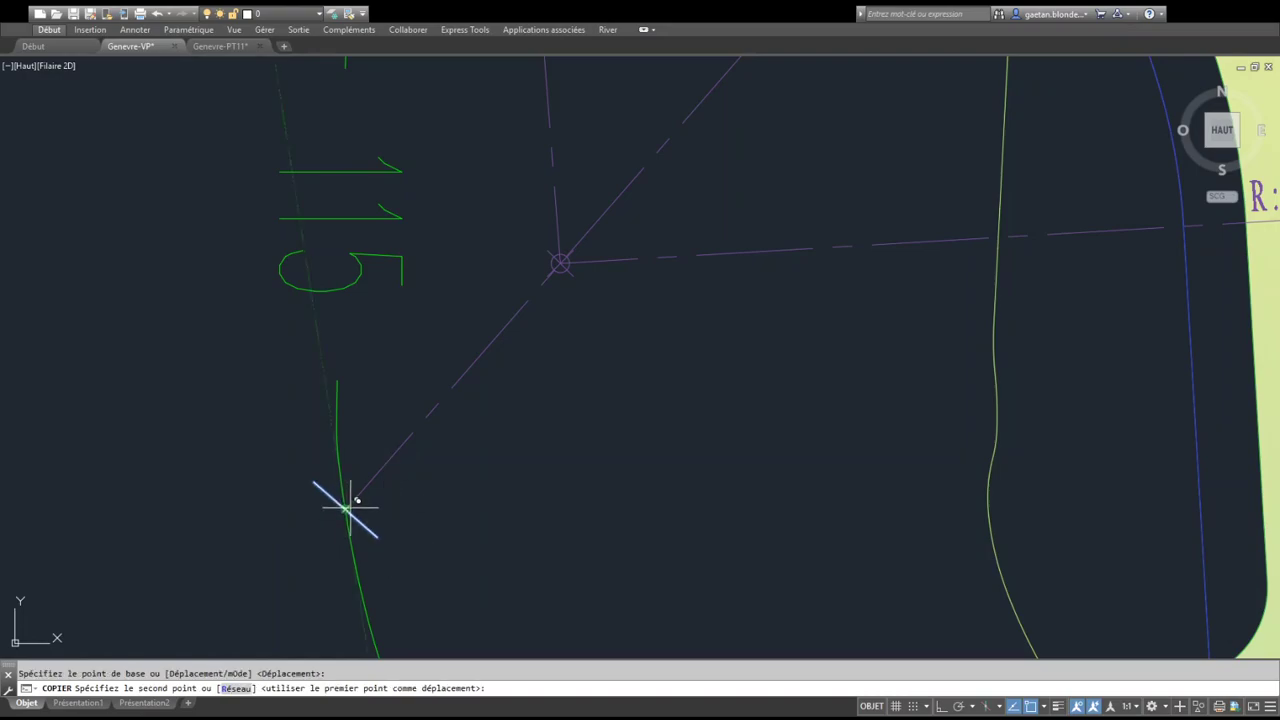
{"action": "scroll", "coordinate": [609, 386], "scroll_direction": "down", "scroll_amount": 4}
{"action": "middle_click_drag", "start_coordinate": [617, 383], "coordinate": [334, 640]}
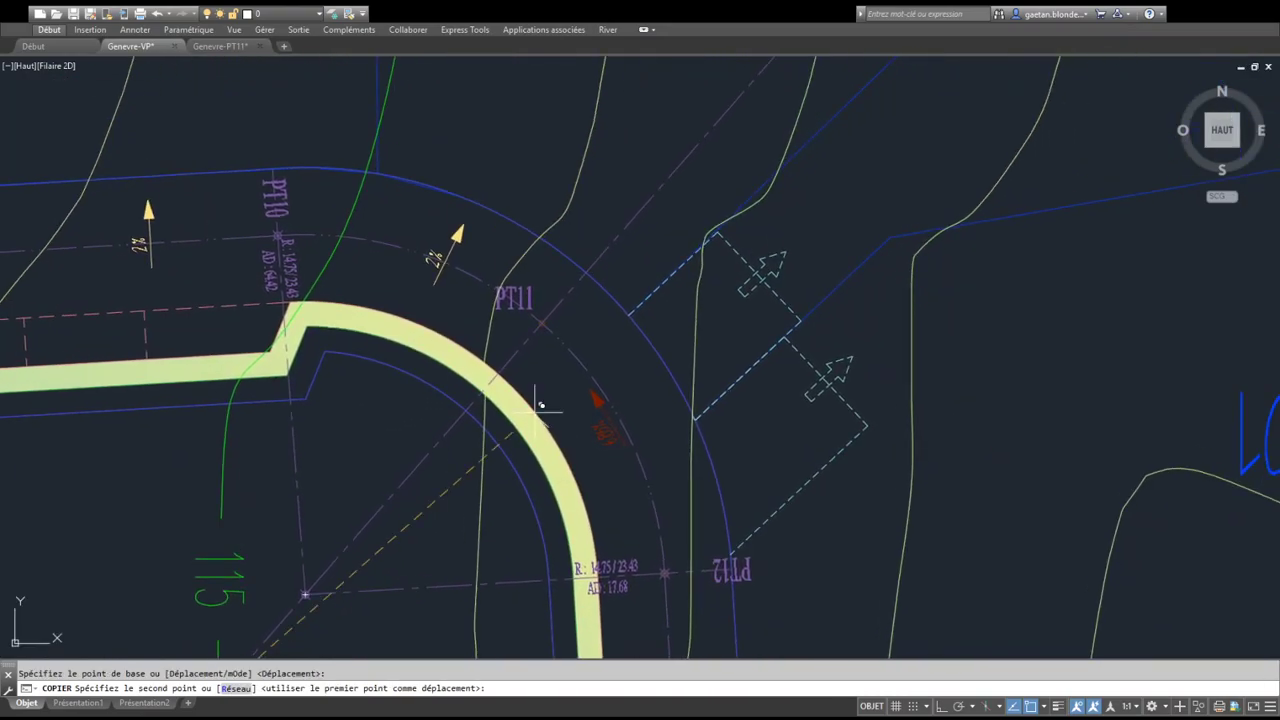
{"action": "scroll", "coordinate": [520, 408], "scroll_direction": "up", "scroll_amount": 4}
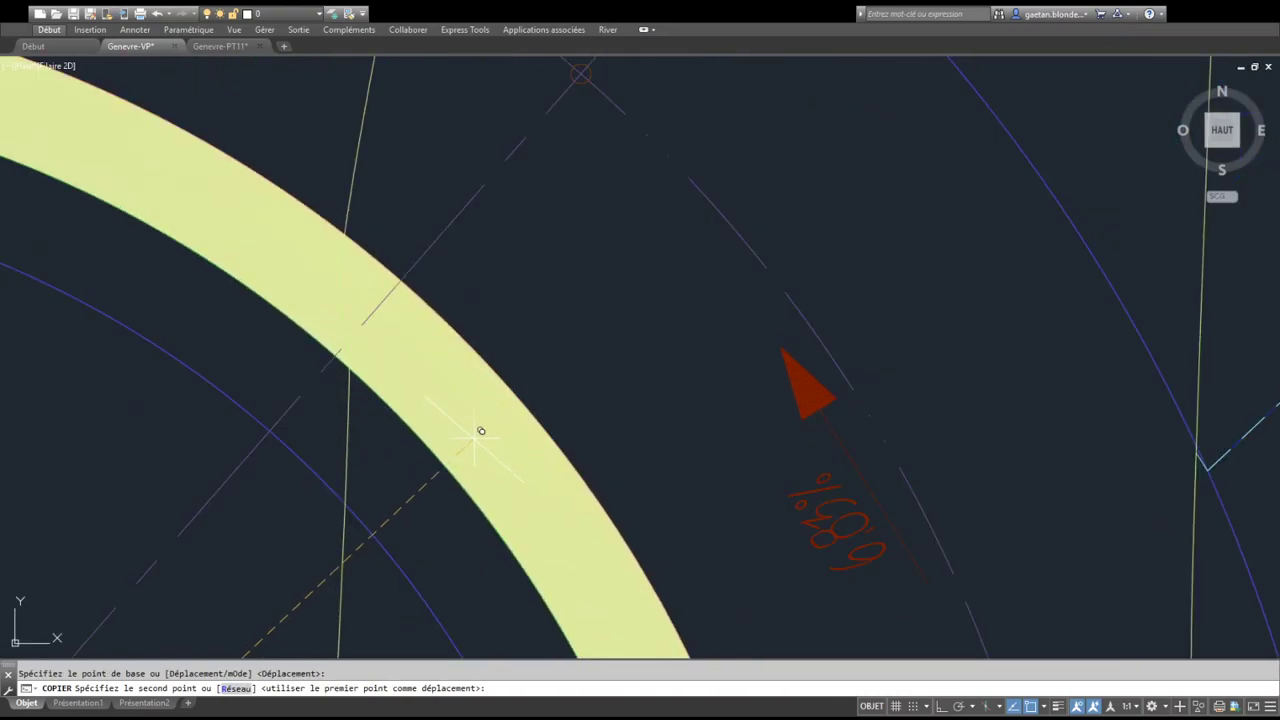
{"action": "left_click", "coordinate": [271, 428]}
{"action": "left_click", "coordinate": [340, 355]}
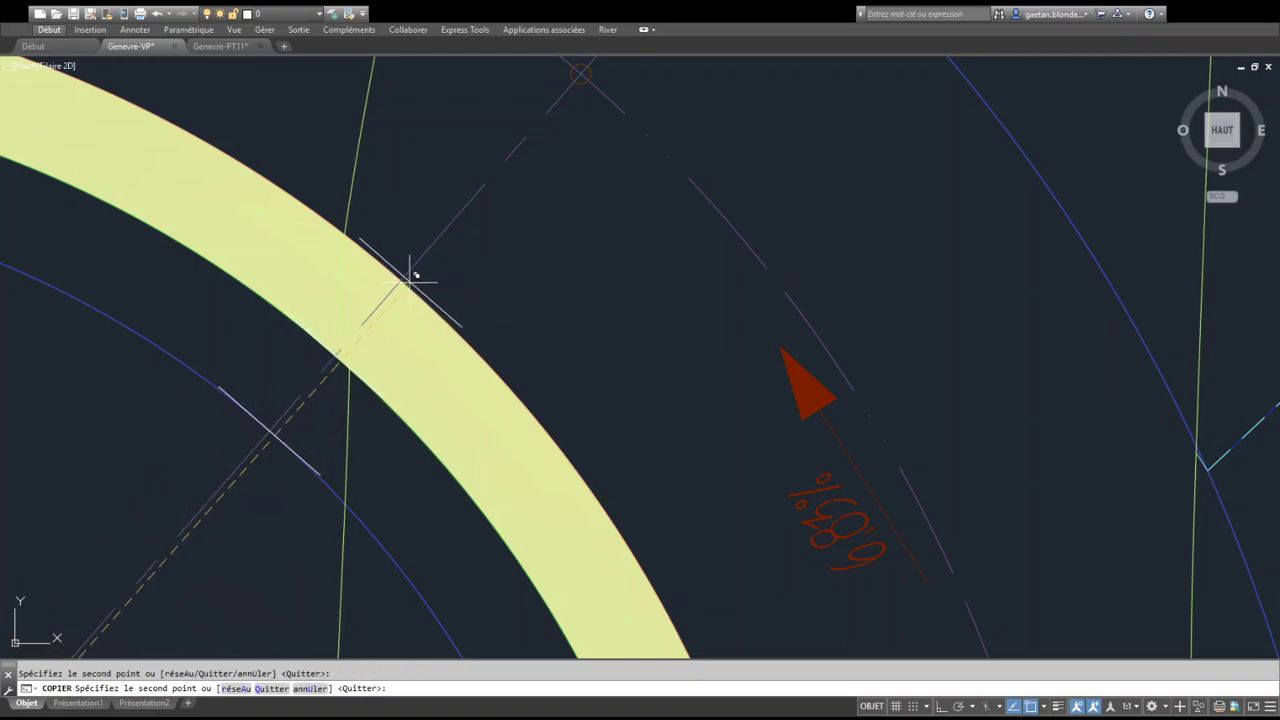
{"action": "left_click", "coordinate": [400, 280]}
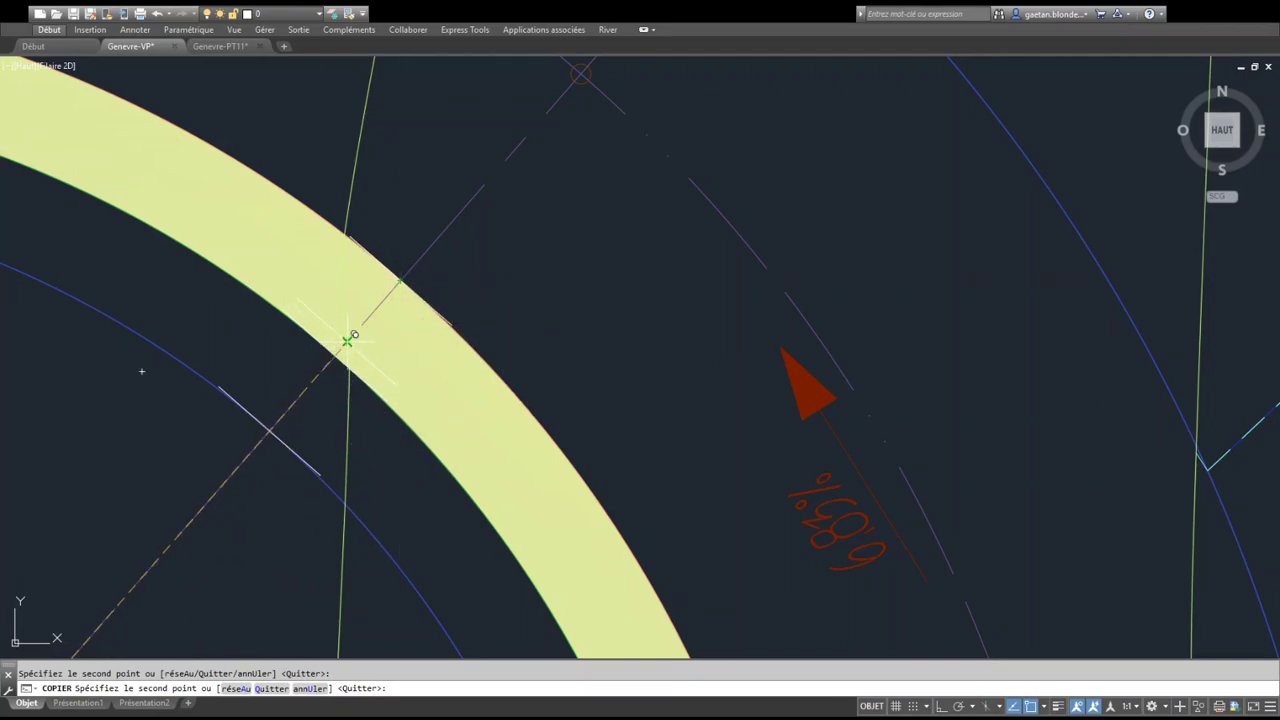
Place further tick copies at the contour crossing inside the strip, the PT11 point circle's centre and the outer road edge
{"action": "scroll", "coordinate": [614, 286], "scroll_direction": "down", "scroll_amount": 3}
{"action": "scroll", "coordinate": [549, 386], "scroll_direction": "up", "scroll_amount": 2}
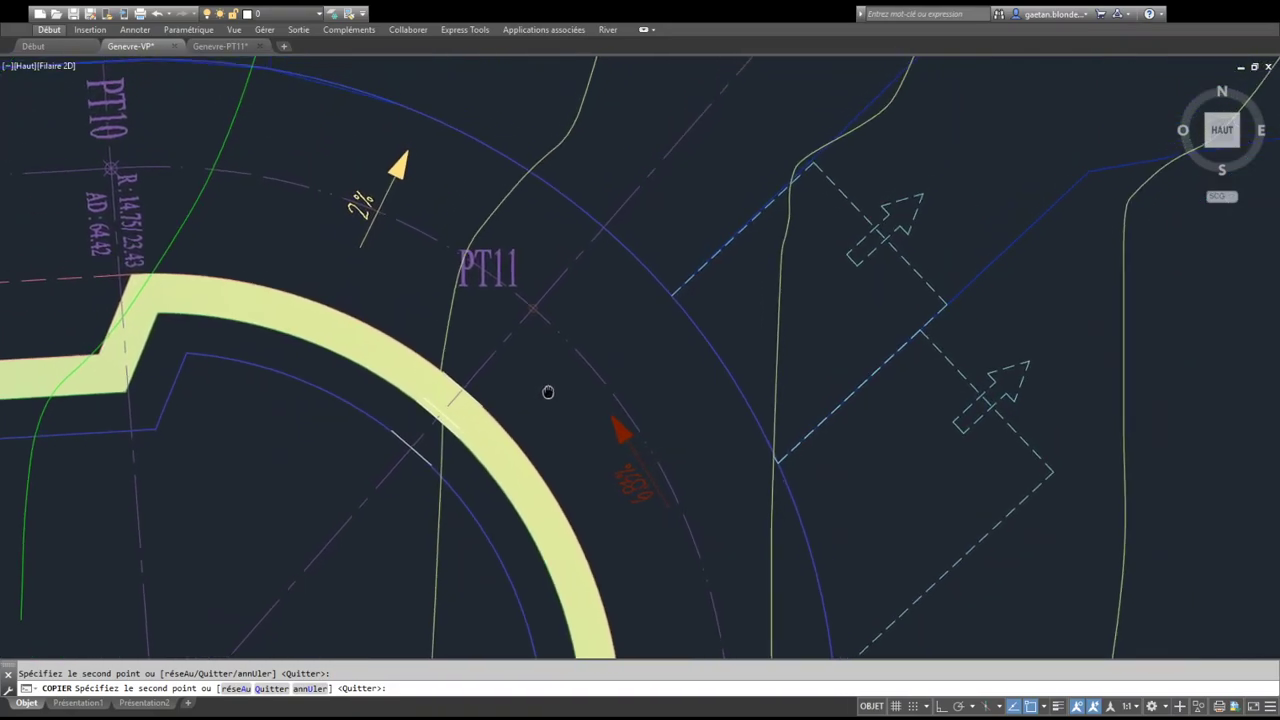
{"action": "scroll", "coordinate": [471, 371], "scroll_direction": "up", "scroll_amount": 6}
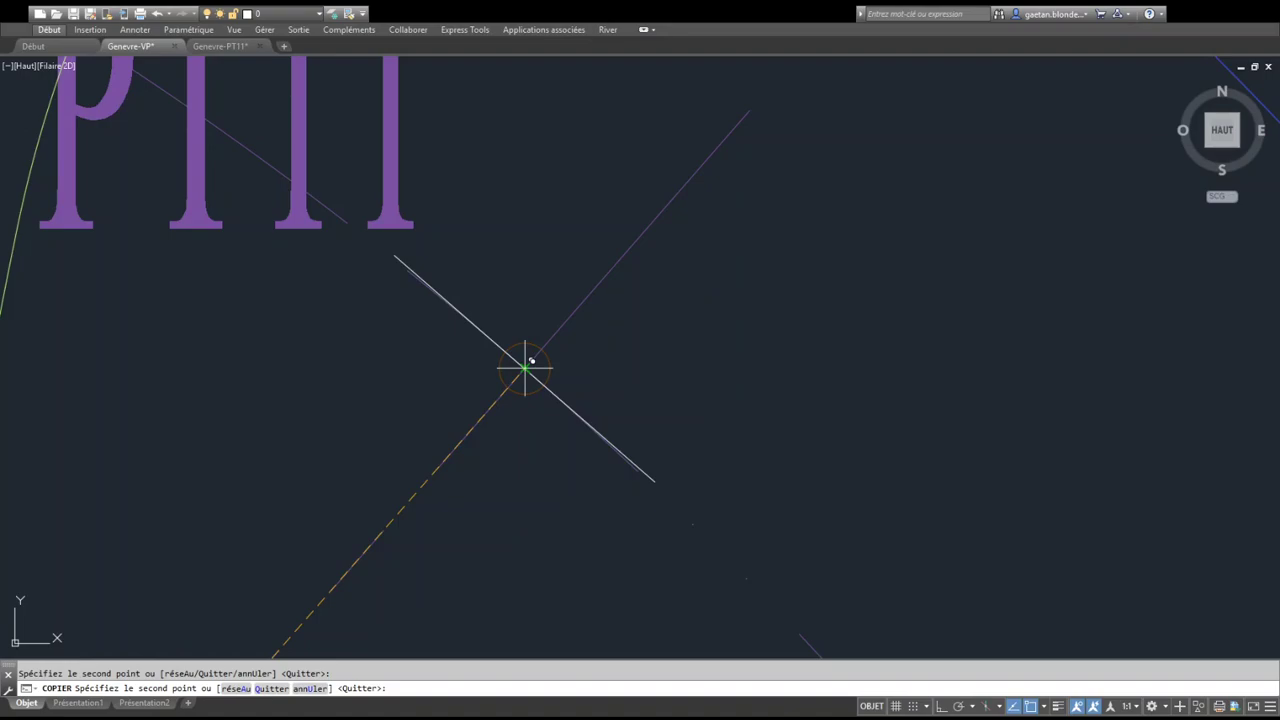
{"action": "scroll", "coordinate": [703, 337], "scroll_direction": "down", "scroll_amount": 5}
{"action": "middle_click_drag", "start_coordinate": [704, 338], "coordinate": [451, 466]}
{"action": "scroll", "coordinate": [434, 423], "scroll_direction": "up", "scroll_amount": 4}
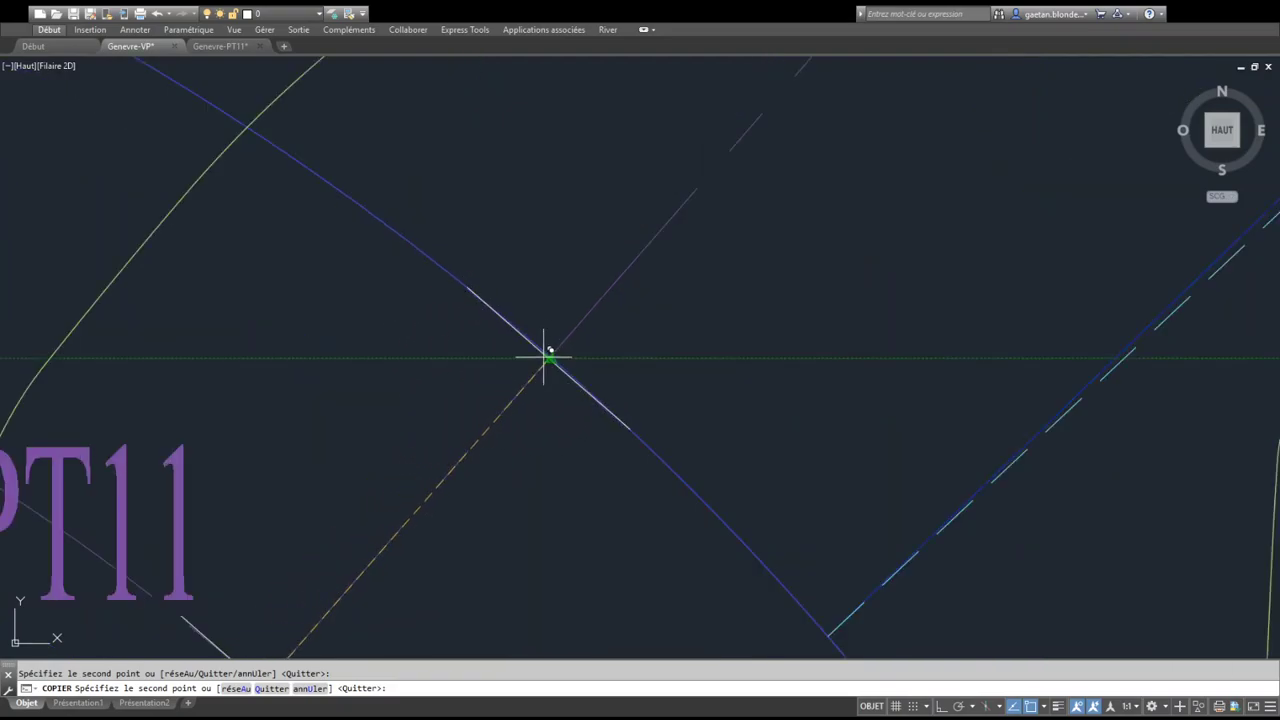
{"action": "scroll", "coordinate": [548, 358], "scroll_direction": "up", "scroll_amount": 4}
{"action": "scroll", "coordinate": [552, 361], "scroll_direction": "up", "scroll_amount": 2}
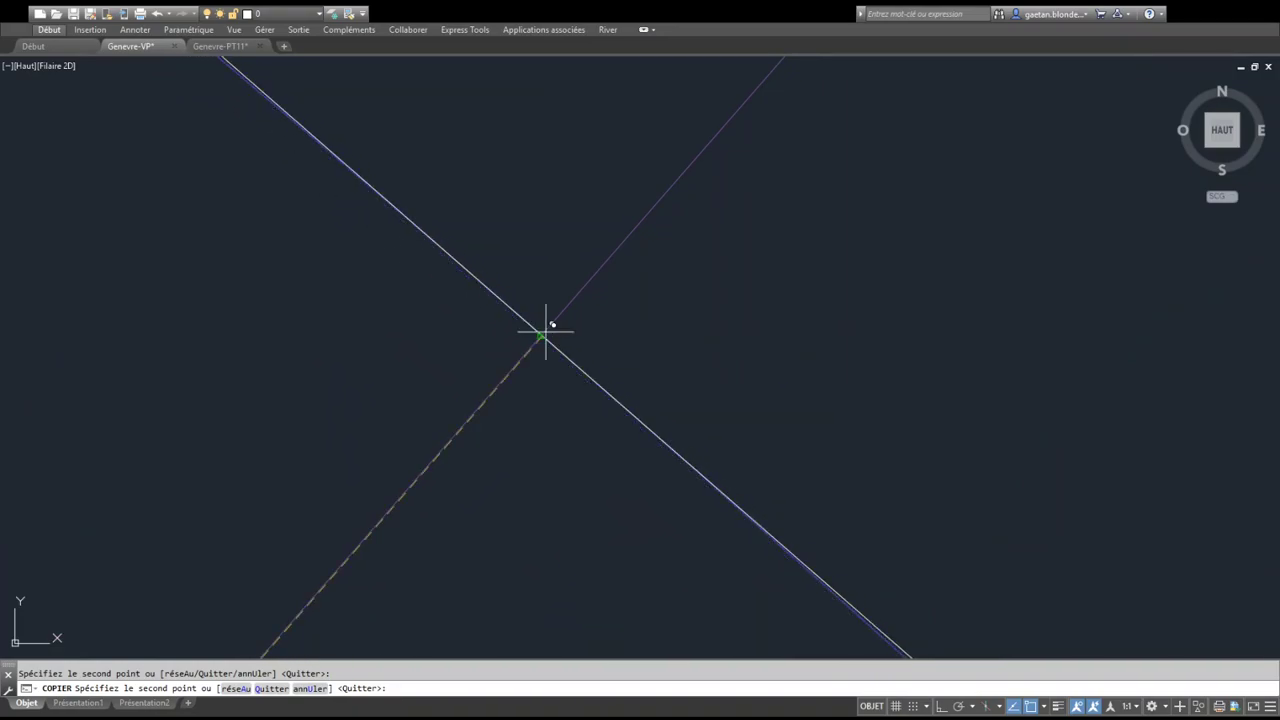
Place the last tick copy at the section line's far end on the outer terrain contour and finish copying
{"action": "scroll", "coordinate": [523, 386], "scroll_direction": "down", "scroll_amount": 2}
{"action": "middle_click_drag", "start_coordinate": [523, 386], "coordinate": [349, 586]}
{"action": "scroll", "coordinate": [623, 366], "scroll_direction": "down", "scroll_amount": 2}
{"action": "scroll", "coordinate": [623, 366], "scroll_direction": "up", "scroll_amount": 3}
{"action": "scroll", "coordinate": [580, 314], "scroll_direction": "down", "scroll_amount": 2}
{"action": "scroll", "coordinate": [423, 506], "scroll_direction": "up", "scroll_amount": 2}
{"action": "scroll", "coordinate": [512, 297], "scroll_direction": "up", "scroll_amount": 1}
{"action": "scroll", "coordinate": [512, 297], "scroll_direction": "up", "scroll_amount": 3}
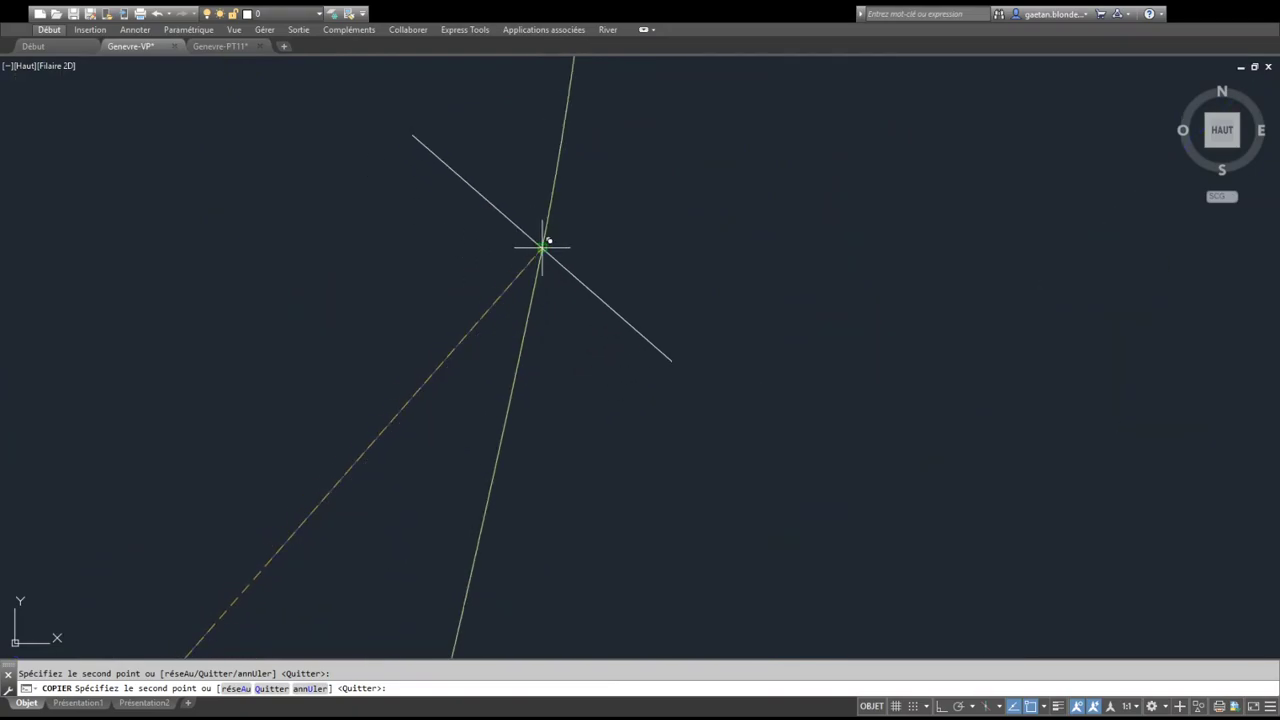
{"action": "scroll", "coordinate": [251, 406], "scroll_direction": "down", "scroll_amount": 6}
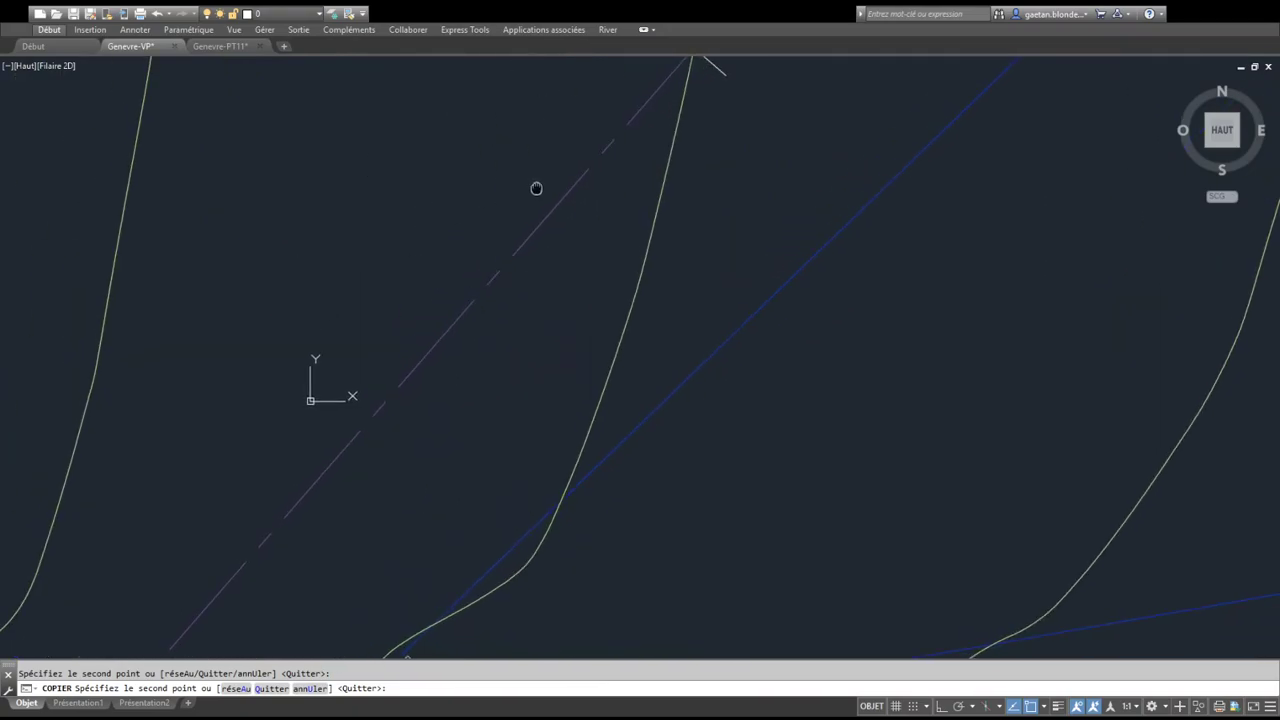
{"action": "mouse_move", "coordinate": [338, 395]}
{"action": "middle_mouse_down"}
{"action": "mouse_move", "coordinate": [556, 241]}
{"action": "mouse_move", "coordinate": [671, 106]}
{"action": "middle_mouse_up"}
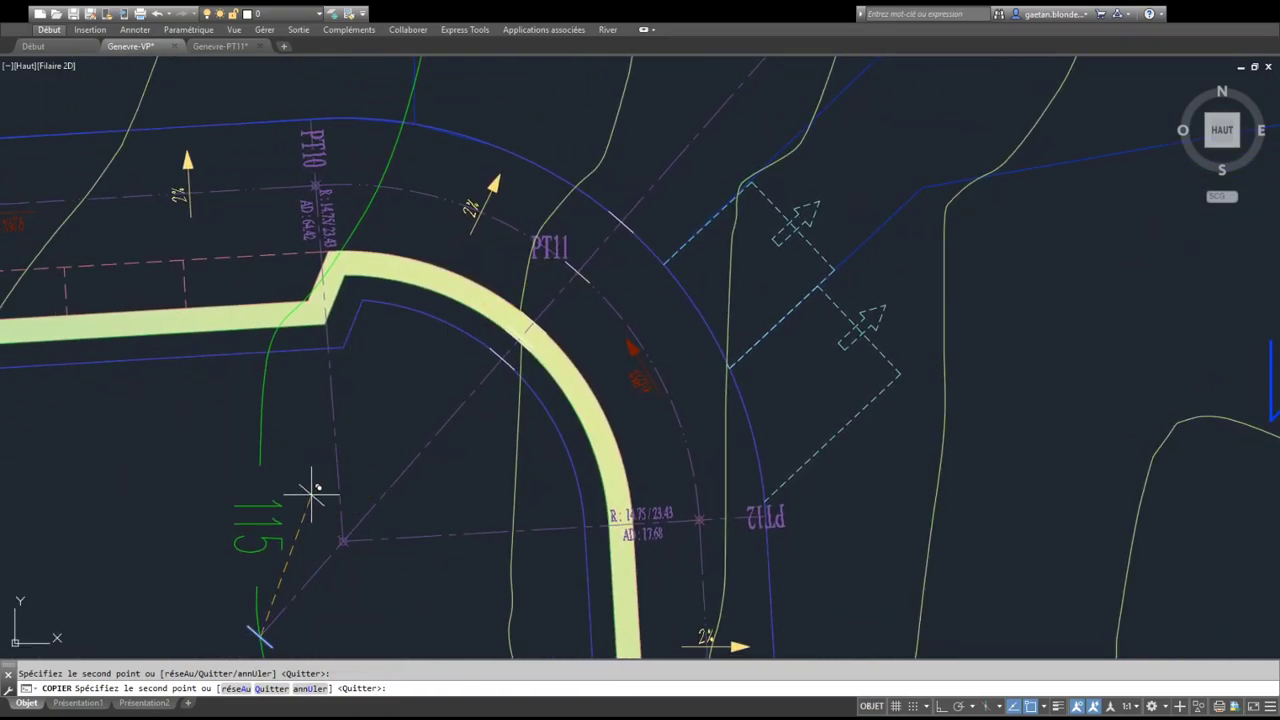
{"action": "key", "text": "Escape"}
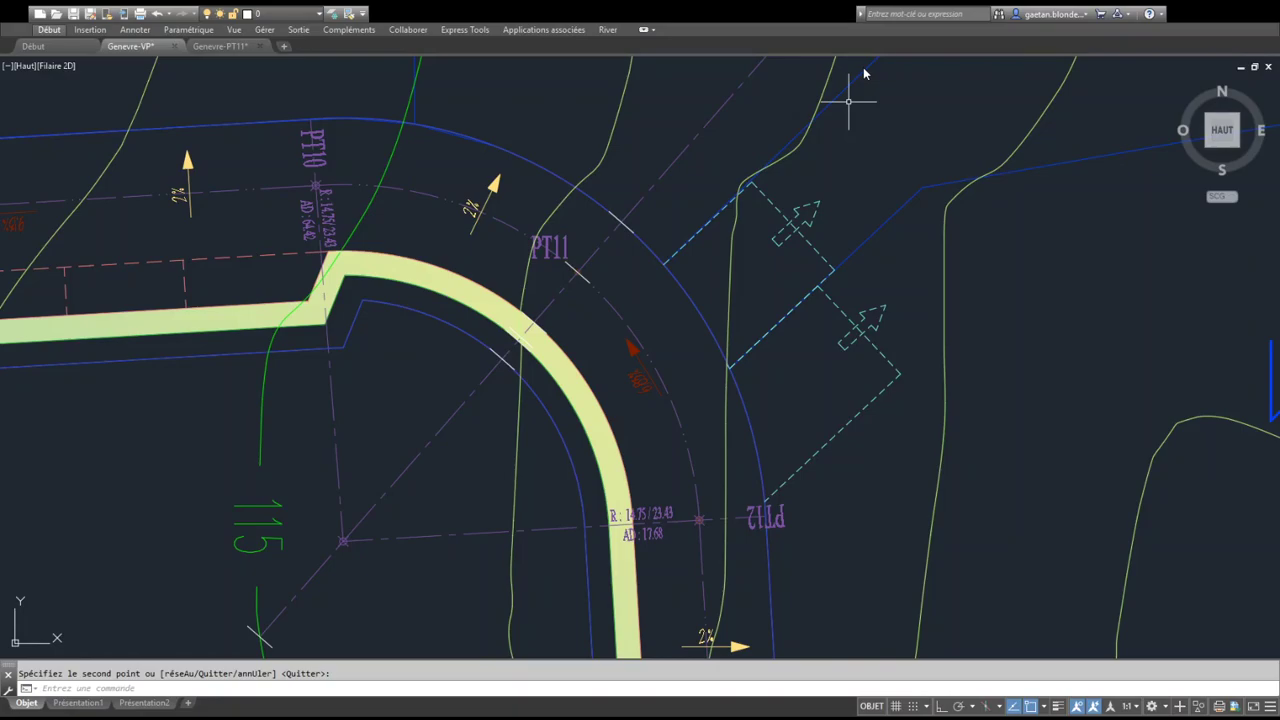
Match the 115 contour's properties onto the tick mark at the section line's end on that contour
{"action": "type", "text": "ma"}
{"action": "key", "text": "Return"}
{"action": "mouse_move", "coordinate": [330, 503]}
{"action": "middle_mouse_down"}
{"action": "mouse_move", "coordinate": [371, 357]}
{"action": "mouse_move", "coordinate": [424, 259]}
{"action": "middle_mouse_up"}
{"action": "scroll", "coordinate": [379, 434], "scroll_direction": "up", "scroll_amount": 4}
{"action": "middle_click_drag", "start_coordinate": [366, 389], "coordinate": [331, 617]}
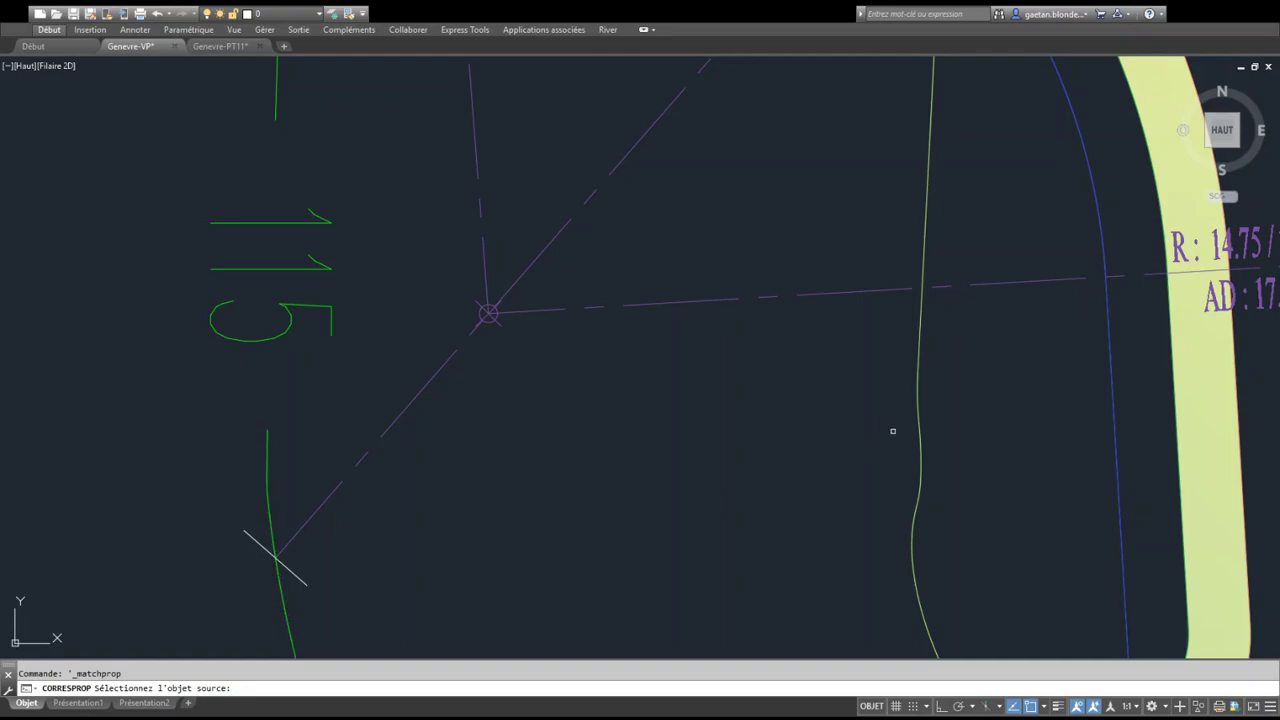
{"action": "left_click", "coordinate": [270, 524]}
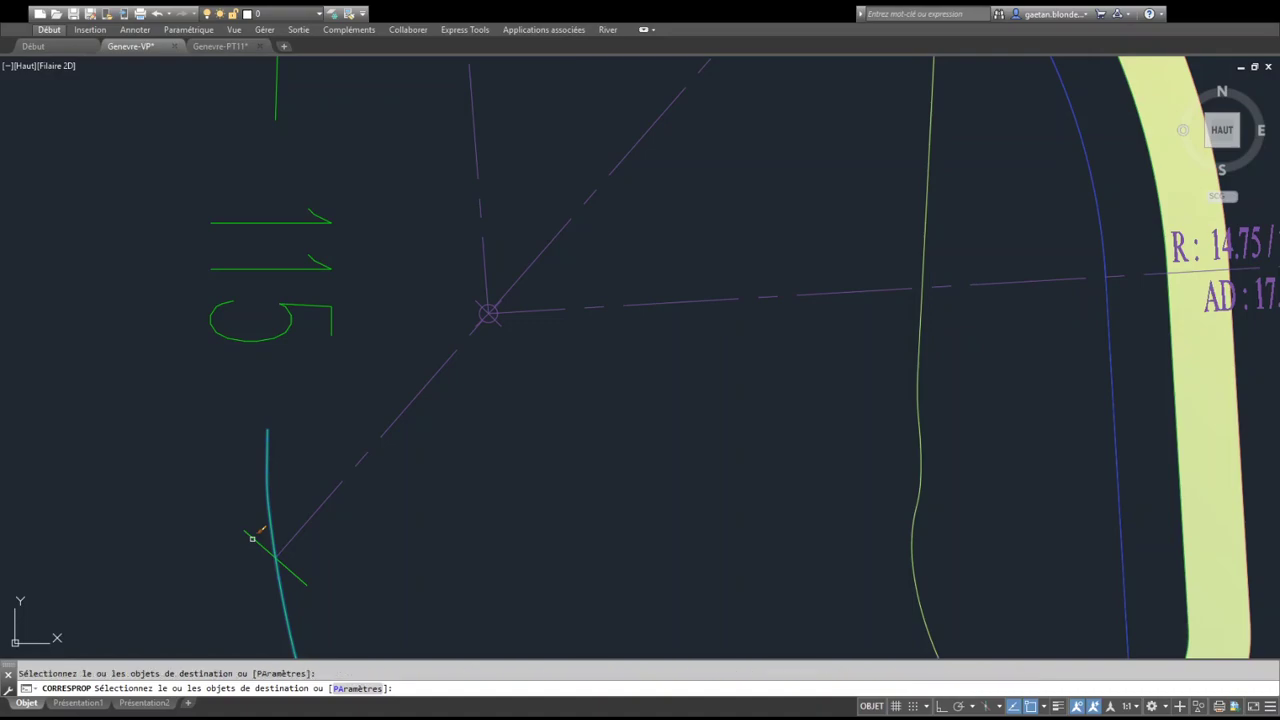
{"action": "key", "text": "Return"}
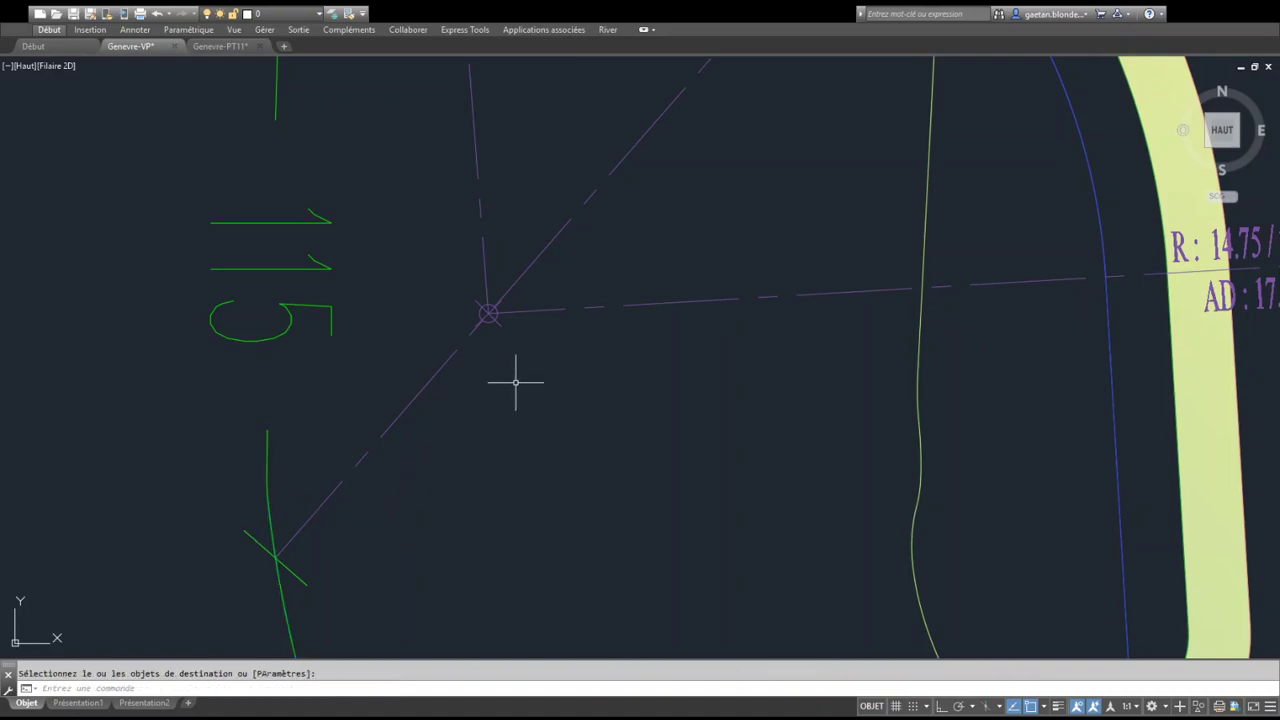
Match the properties of the terrain contour crossing the filled strip onto the tick mark at its crossing with the section line
{"action": "key", "text": "Return"}
{"action": "scroll", "coordinate": [786, 430], "scroll_direction": "down", "scroll_amount": 2}
{"action": "middle_click_drag", "start_coordinate": [786, 420], "coordinate": [385, 657]}
{"action": "middle_click_drag", "start_coordinate": [415, 504], "coordinate": [407, 510]}
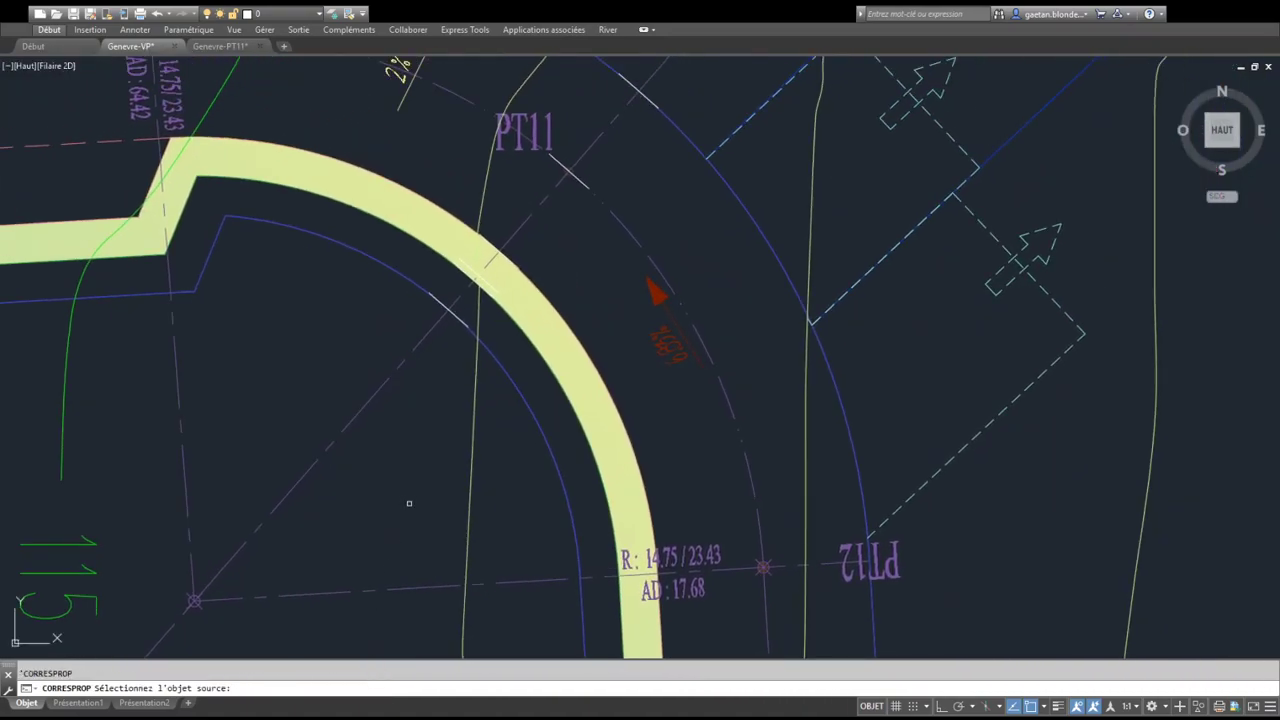
{"action": "left_click", "coordinate": [470, 456]}
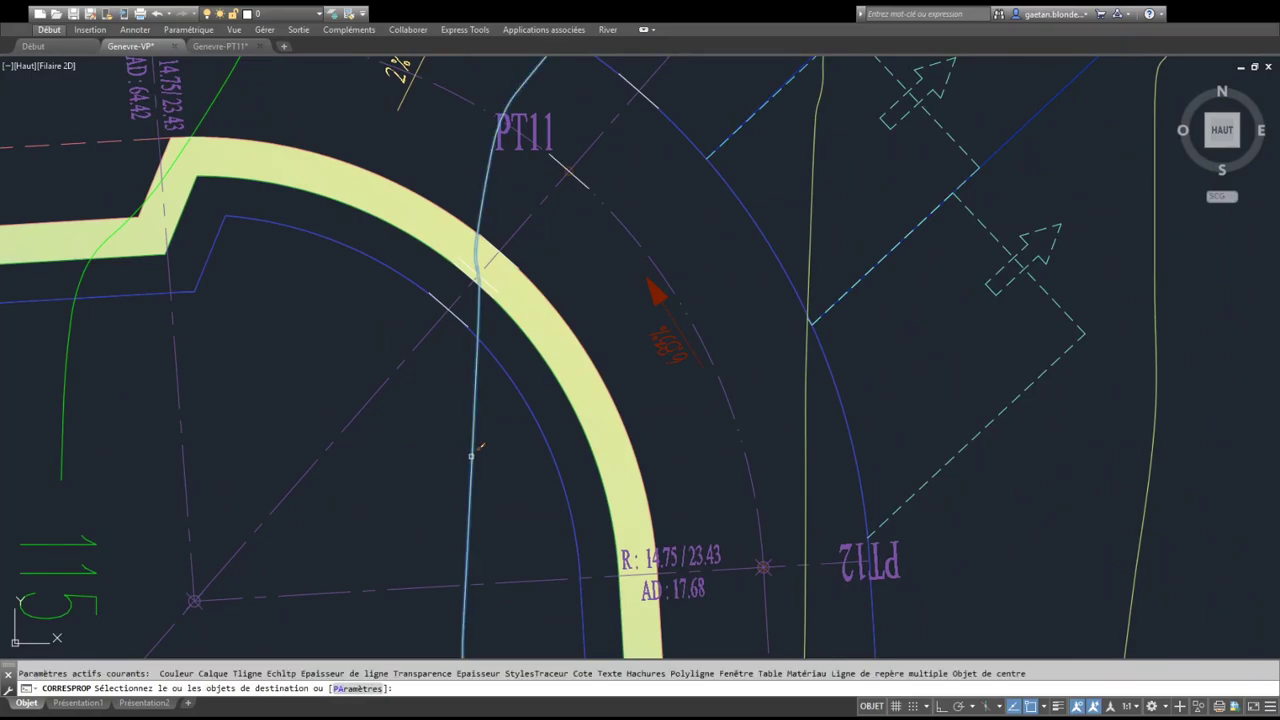
{"action": "middle_click_drag", "start_coordinate": [476, 420], "coordinate": [381, 575]}
{"action": "scroll", "coordinate": [409, 464], "scroll_direction": "up", "scroll_amount": 4}
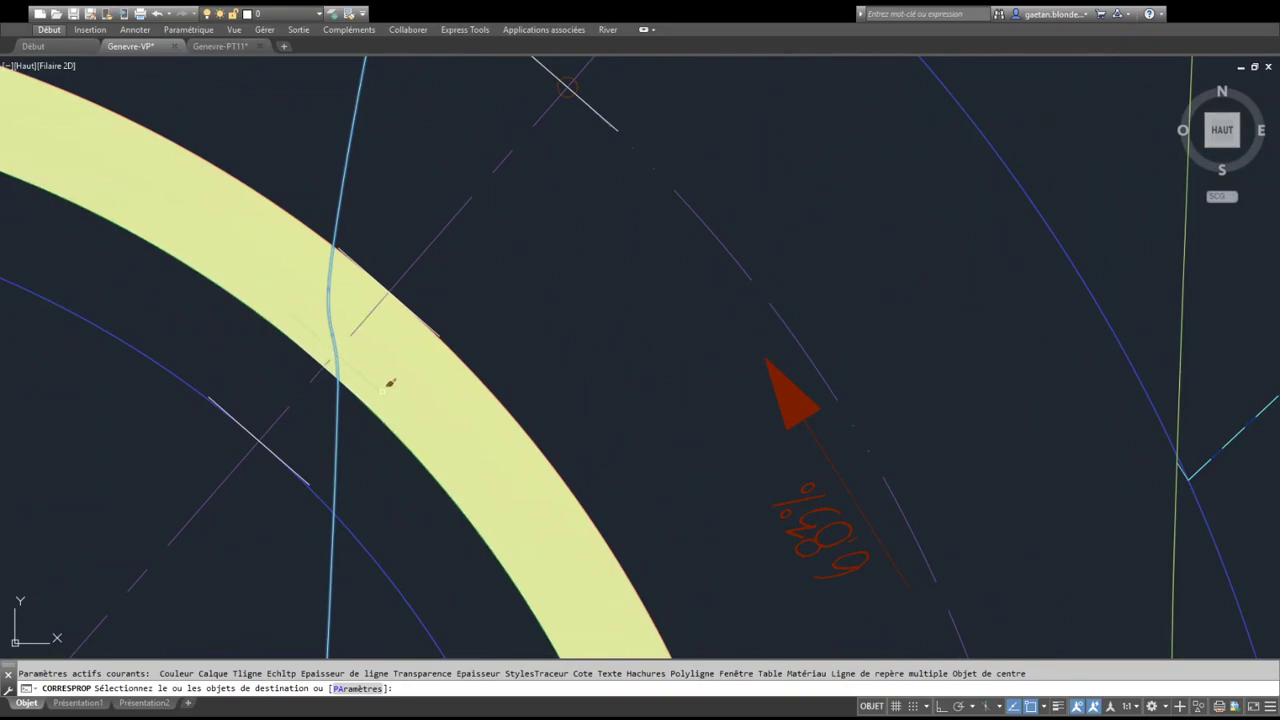
{"action": "left_click", "coordinate": [355, 405]}
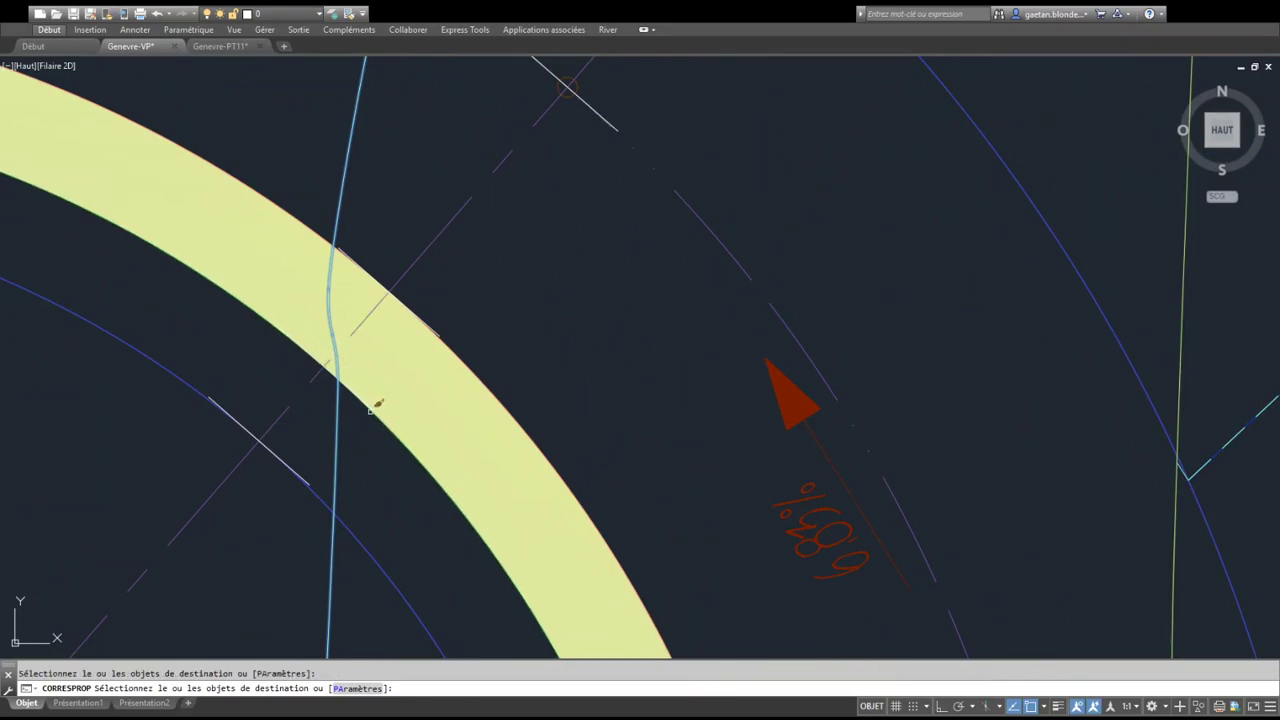
Apply the same contour properties to the tick mark at the section line's far end and finish matching
{"action": "scroll", "coordinate": [490, 395], "scroll_direction": "down", "scroll_amount": 3}
{"action": "middle_click_drag", "start_coordinate": [500, 380], "coordinate": [257, 614]}
{"action": "middle_click_drag", "start_coordinate": [353, 282], "coordinate": [283, 525]}
{"action": "scroll", "coordinate": [240, 470], "scroll_direction": "down", "scroll_amount": 2}
{"action": "middle_click_drag", "start_coordinate": [194, 414], "coordinate": [123, 577]}
{"action": "scroll", "coordinate": [491, 320], "scroll_direction": "up", "scroll_amount": 3}
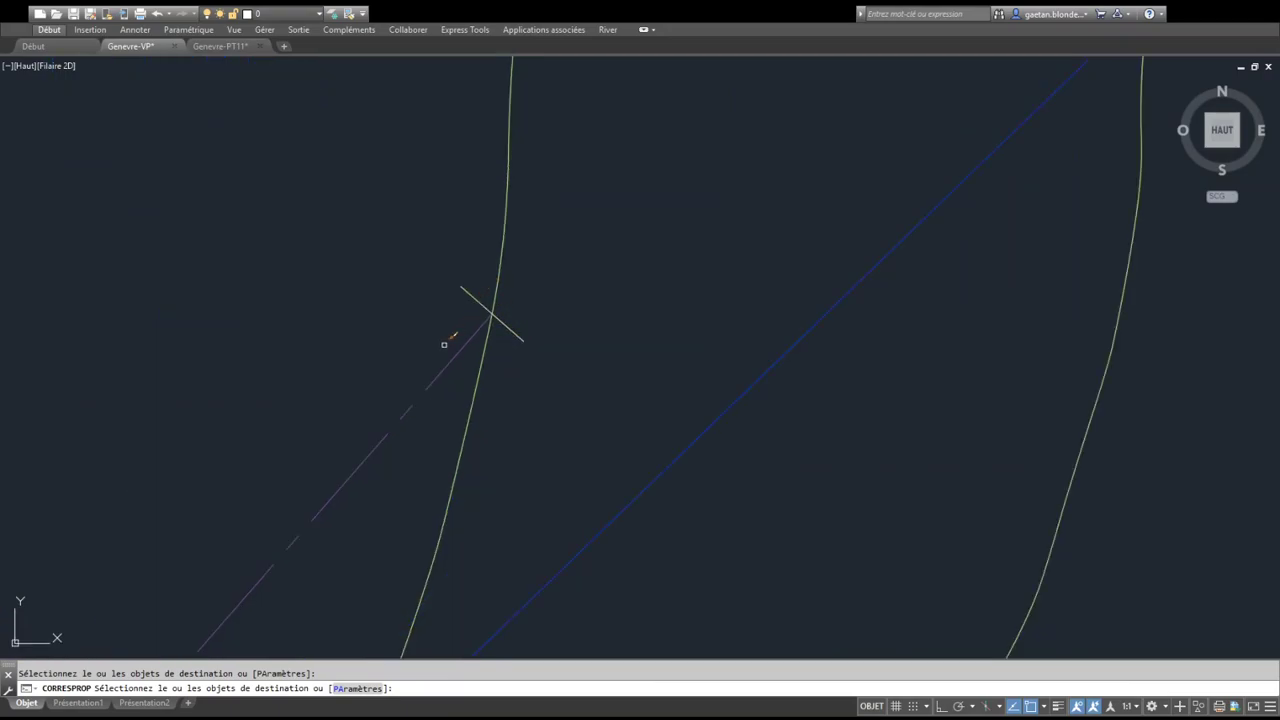
{"action": "scroll", "coordinate": [445, 340], "scroll_direction": "down", "scroll_amount": 2}
{"action": "middle_click_drag", "start_coordinate": [357, 352], "coordinate": [509, 225]}
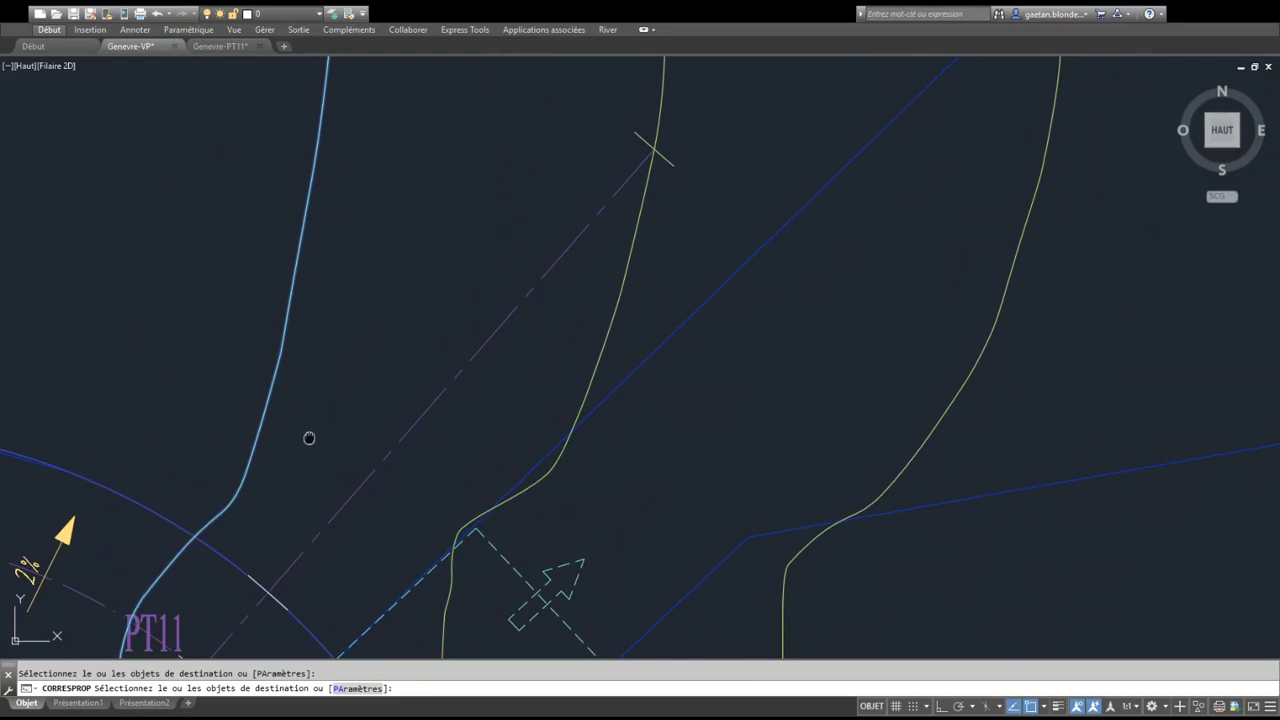
{"action": "middle_click_drag", "start_coordinate": [309, 437], "coordinate": [474, 191]}
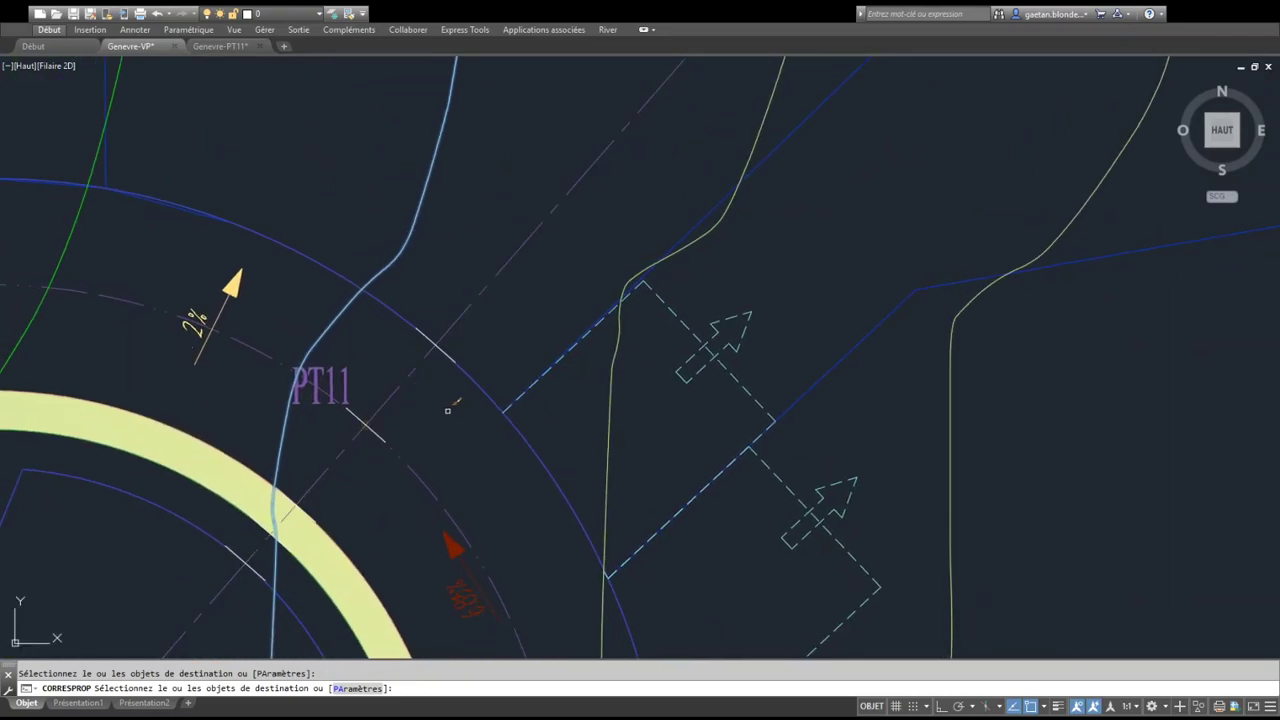
{"action": "key", "text": "Escape"}
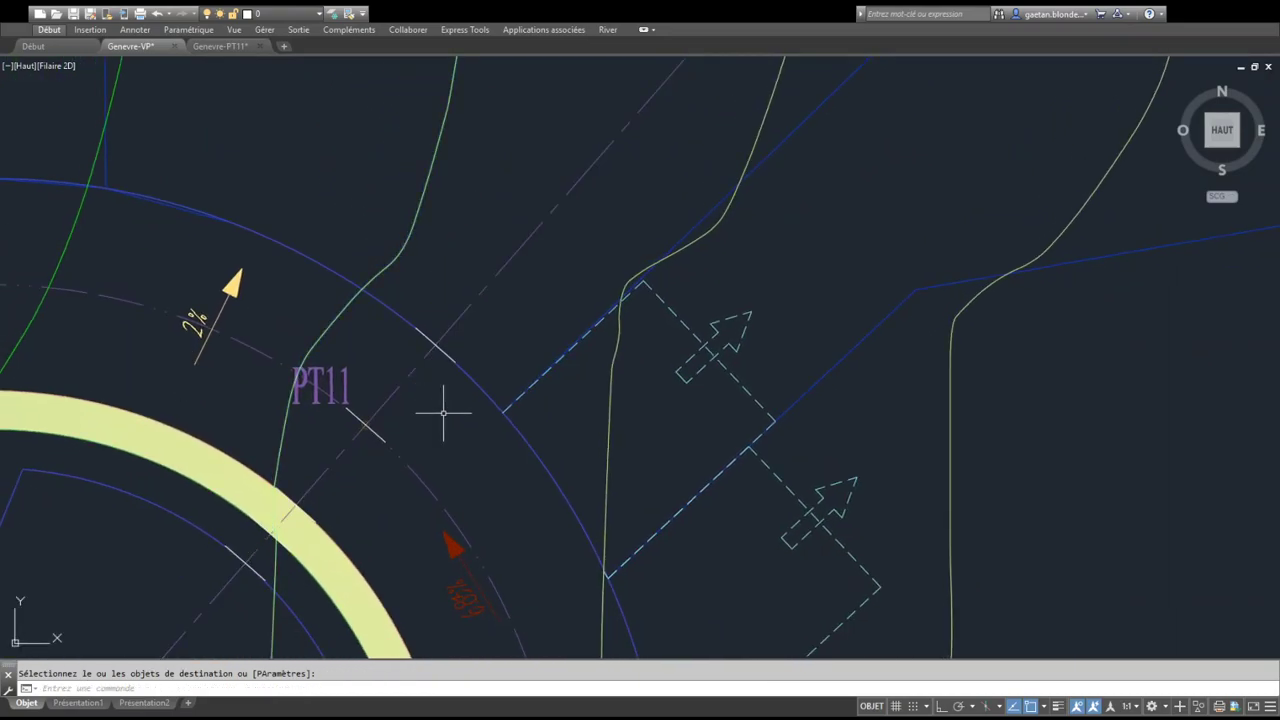
Match the blue outer road edge's properties onto the tick marks at the outer road edge and at the inner boundary
{"action": "key", "text": "Return"}
{"action": "left_click", "coordinate": [451, 365]}
{"action": "scroll", "coordinate": [451, 365], "scroll_direction": "up", "scroll_amount": 5}
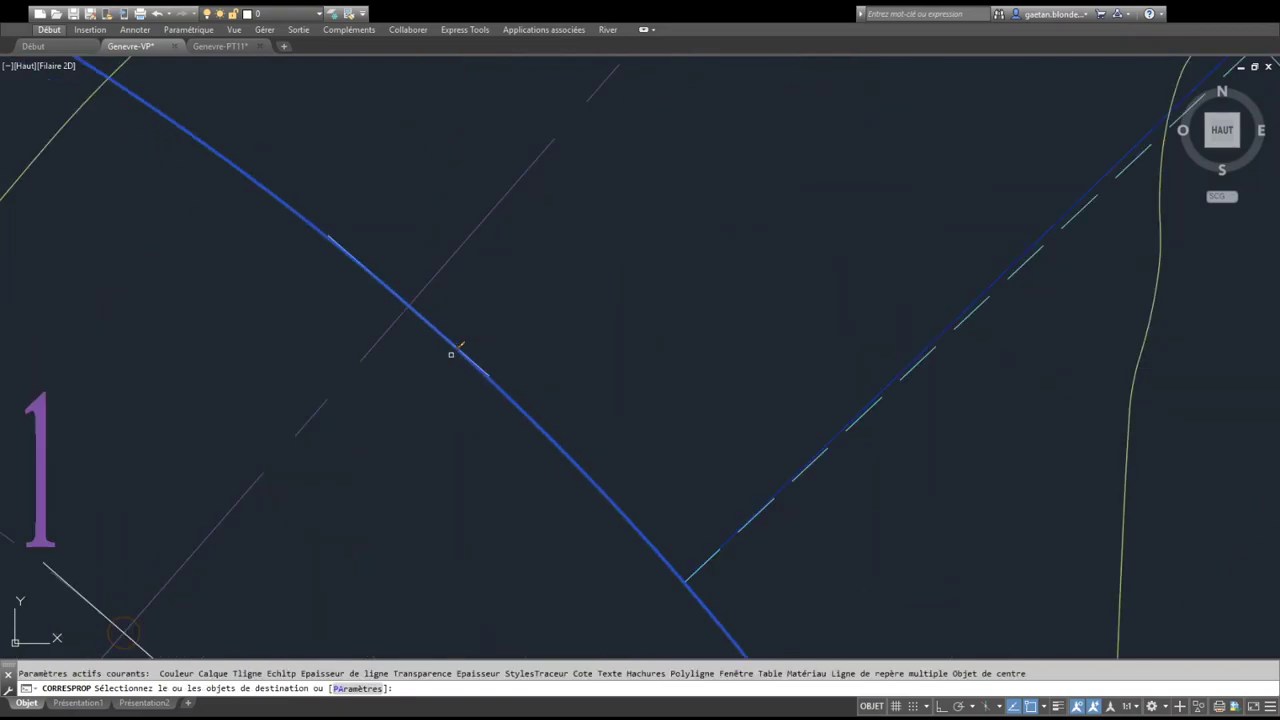
{"action": "left_click", "coordinate": [517, 376]}
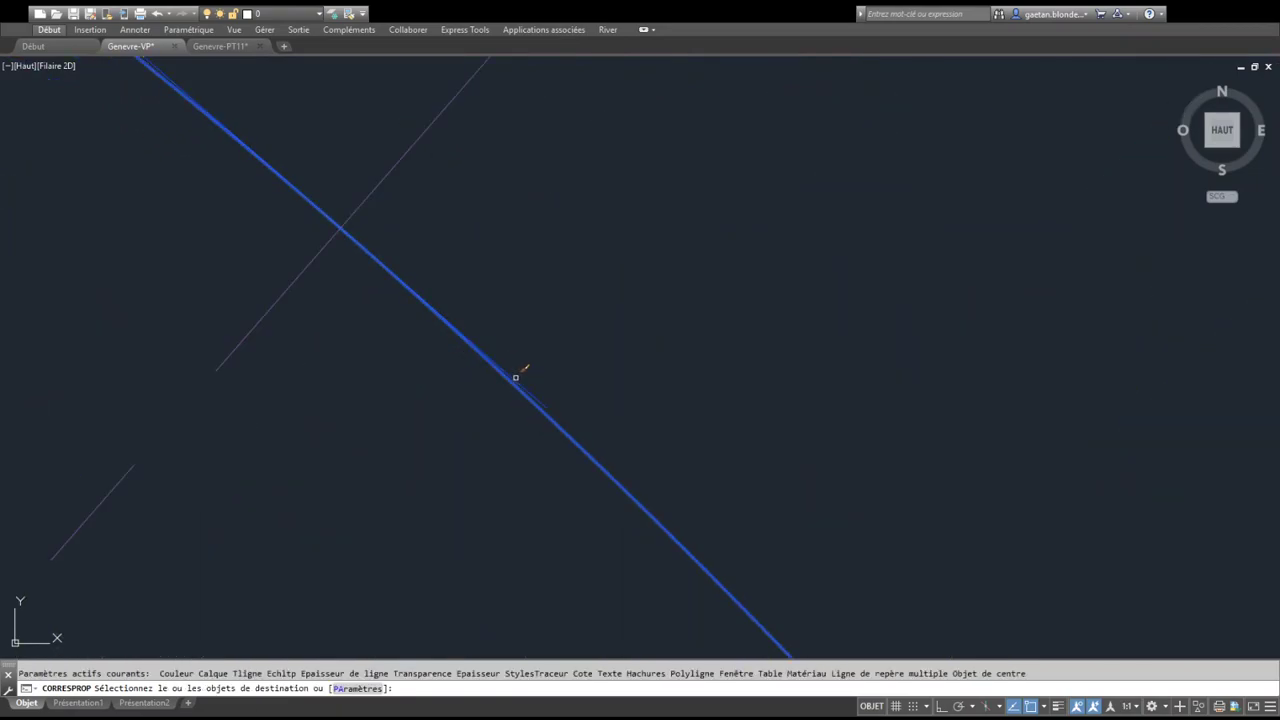
{"action": "scroll", "coordinate": [309, 337], "scroll_direction": "down", "scroll_amount": 4}
{"action": "middle_click_drag", "start_coordinate": [223, 531], "coordinate": [583, 177]}
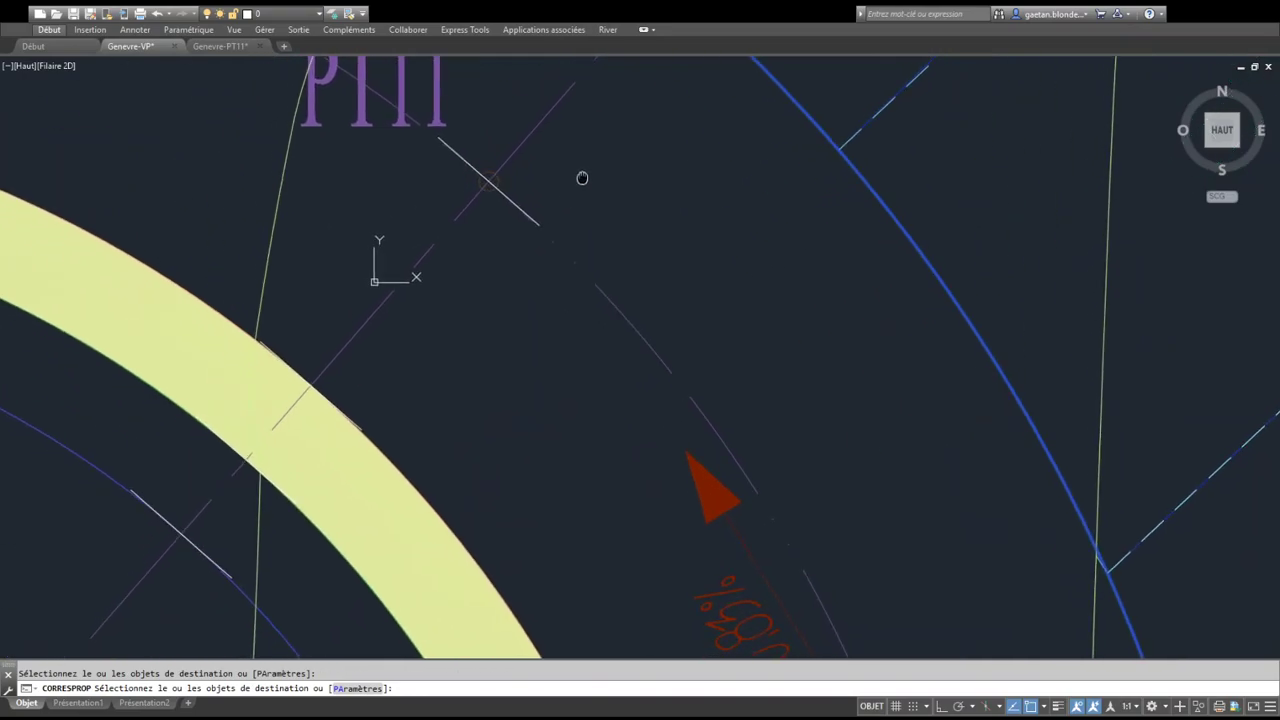
{"action": "scroll", "coordinate": [187, 590], "scroll_direction": "up", "scroll_amount": 4}
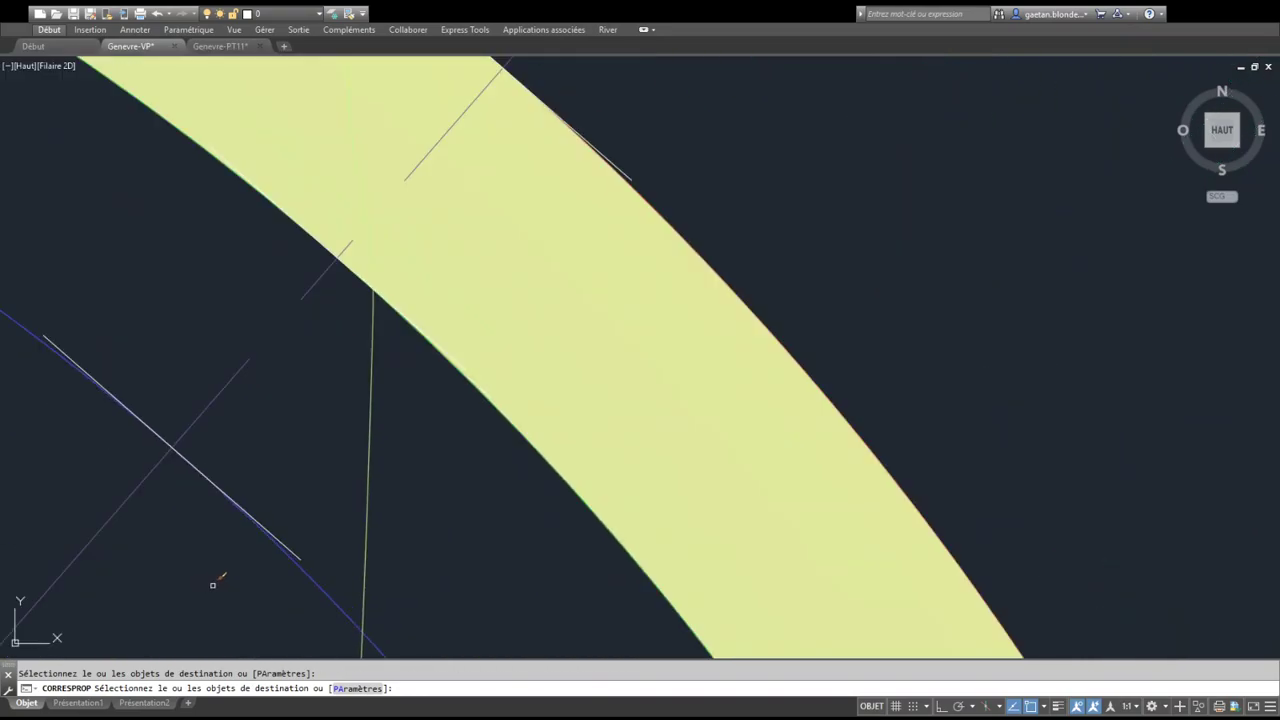
{"action": "left_click", "coordinate": [292, 548]}
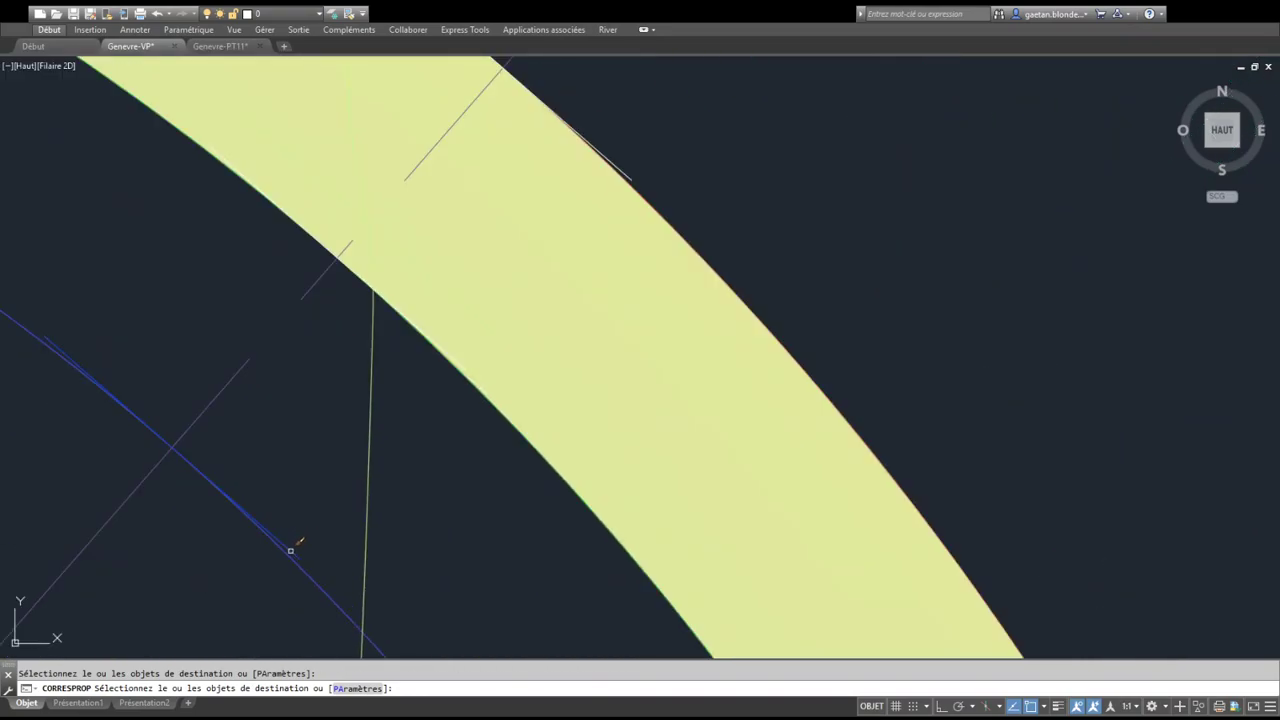
{"action": "scroll", "coordinate": [311, 386], "scroll_direction": "down", "scroll_amount": 3}
{"action": "middle_click_drag", "start_coordinate": [309, 363], "coordinate": [143, 571]}
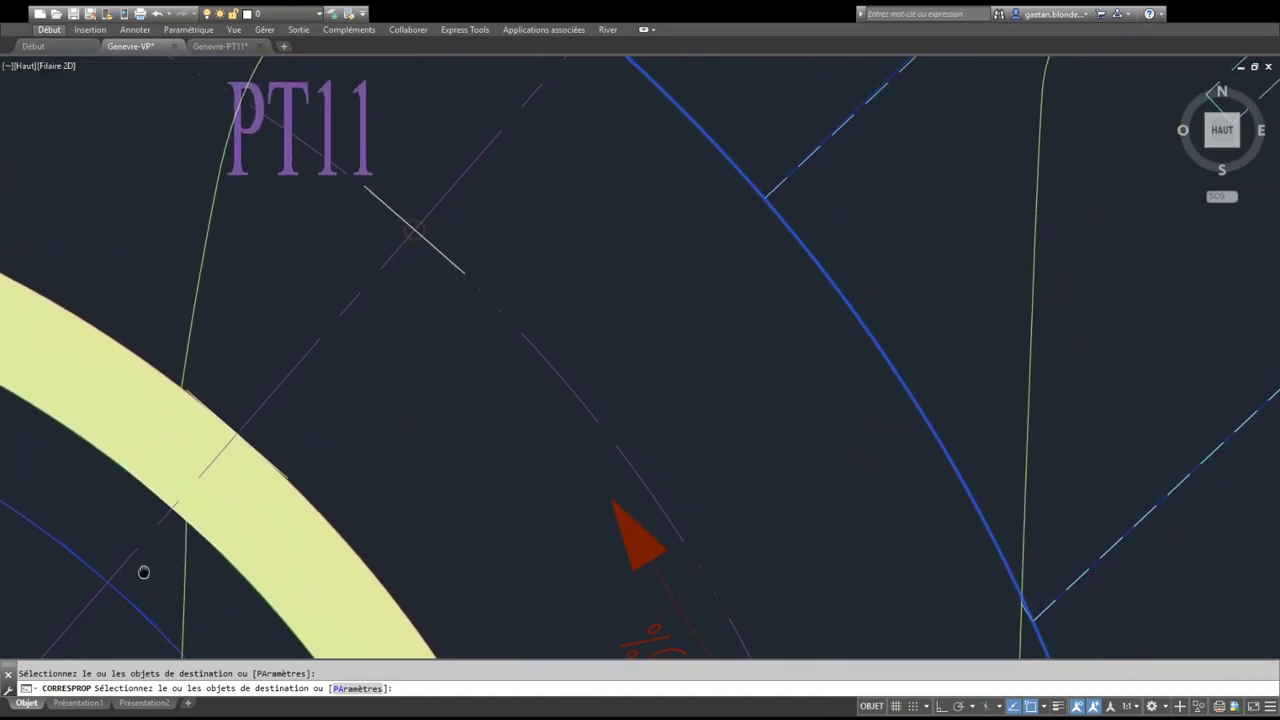
{"action": "key", "text": "Return"}
Match the dash-dot road axis's properties onto the tick mark where the section line crosses it at PT11
{"action": "key", "text": "Return"}
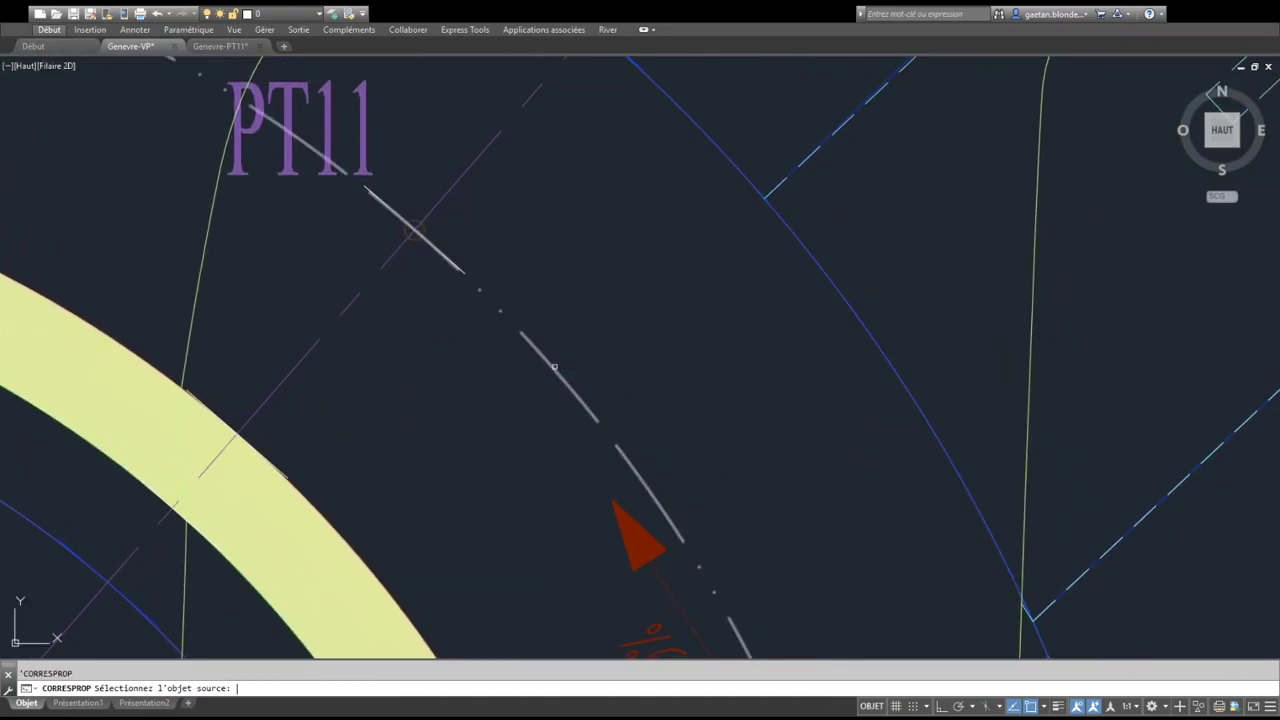
{"action": "left_click", "coordinate": [554, 367]}
{"action": "scroll", "coordinate": [532, 335], "scroll_direction": "up", "scroll_amount": 3}
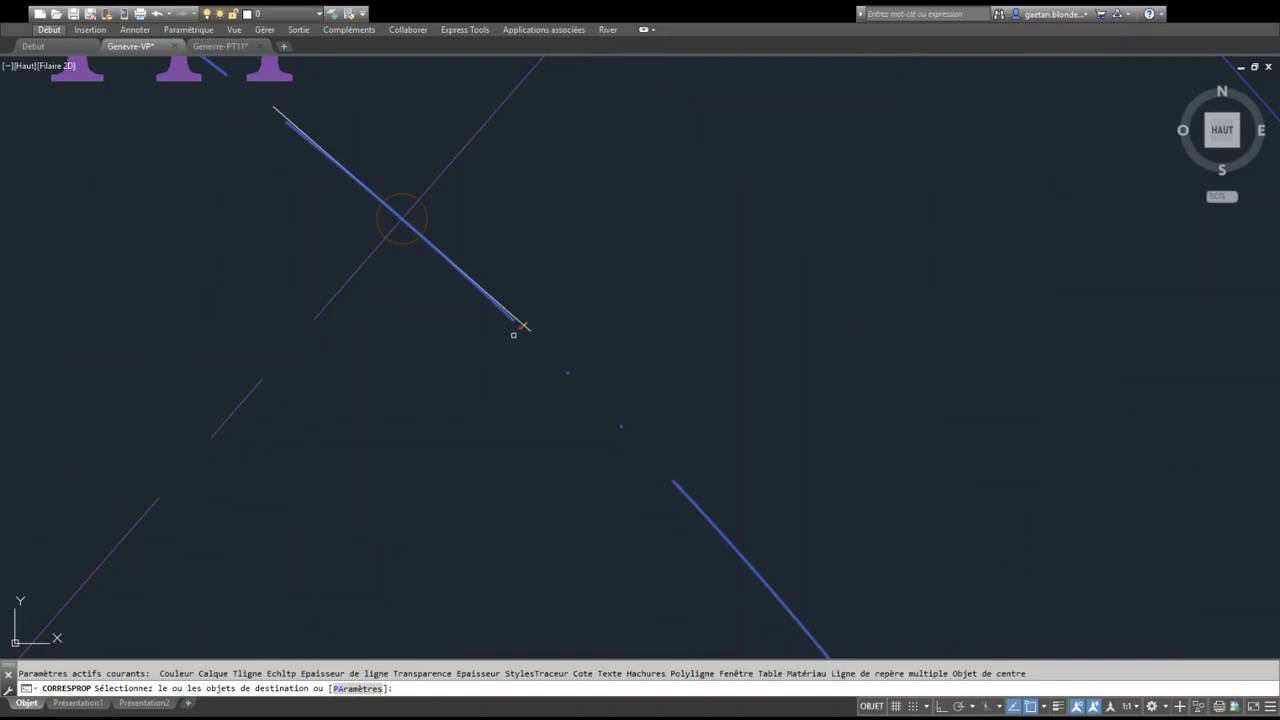
{"action": "left_click", "coordinate": [528, 323]}
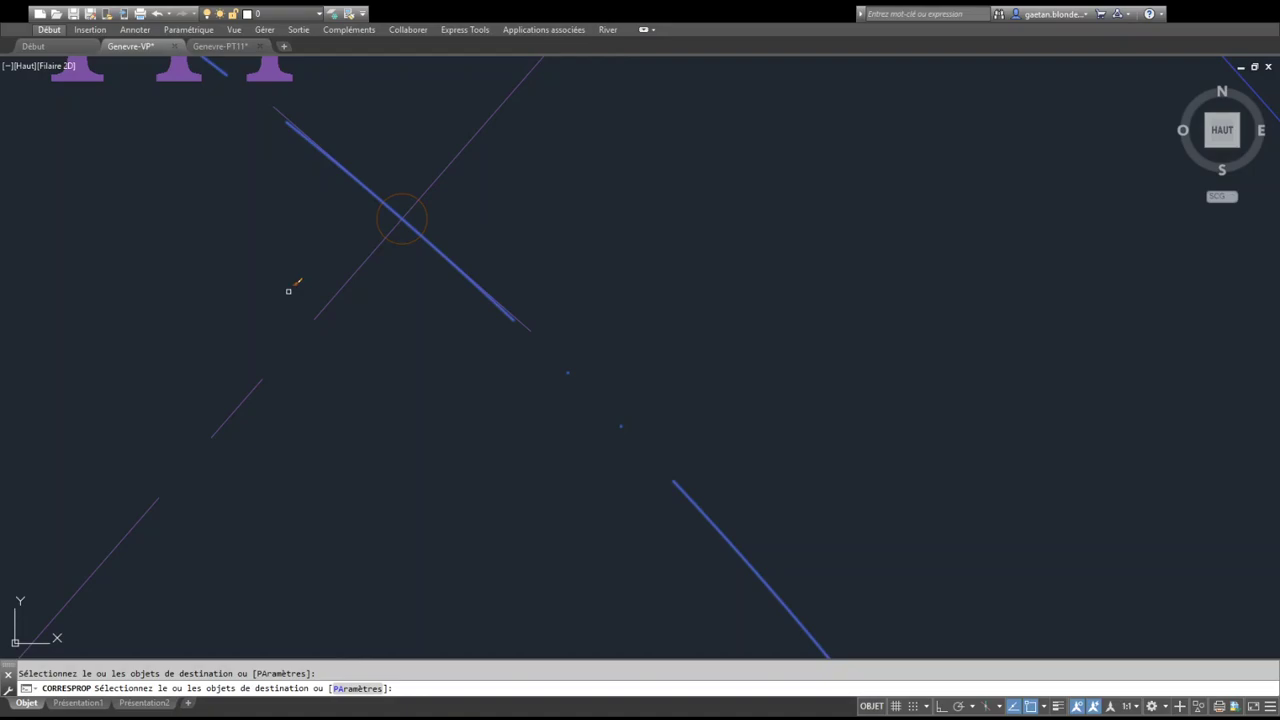
{"action": "scroll", "coordinate": [289, 291], "scroll_direction": "down", "scroll_amount": 4}
{"action": "mouse_move", "coordinate": [341, 346]}
{"action": "middle_mouse_down"}
{"action": "mouse_move", "coordinate": [429, 289]}
{"action": "mouse_move", "coordinate": [536, 178]}
{"action": "middle_mouse_up"}
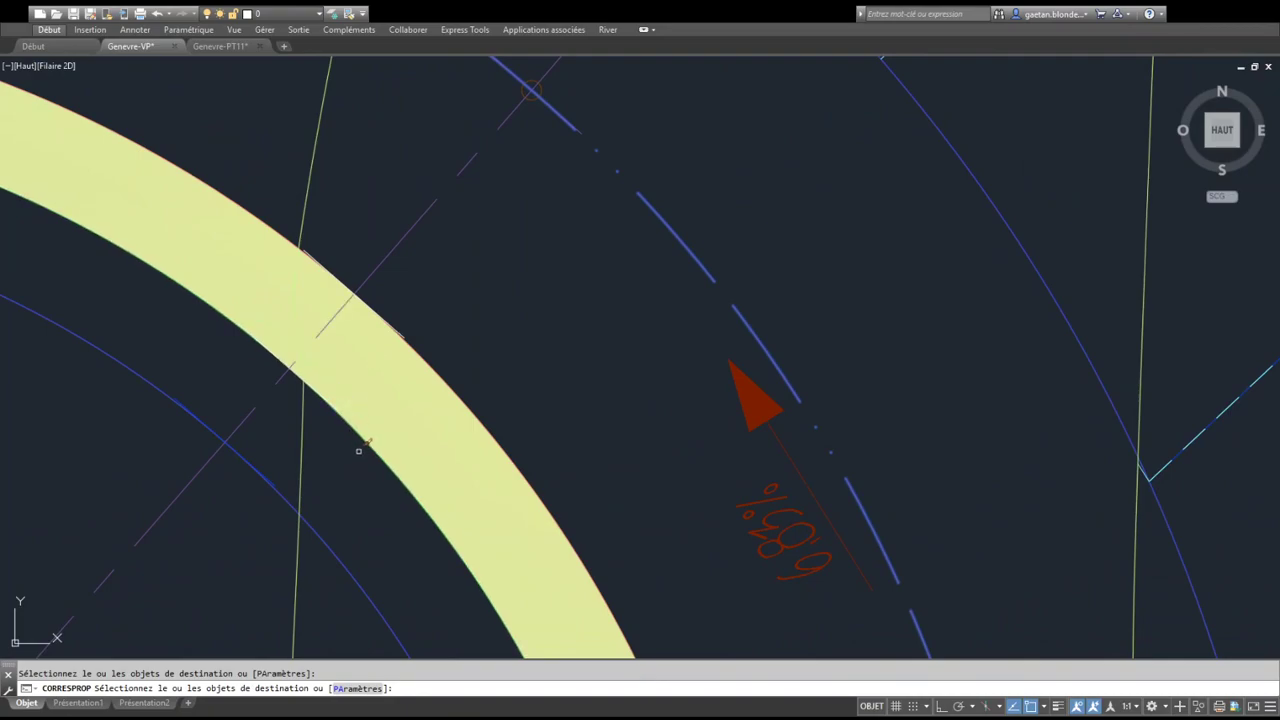
{"action": "scroll", "coordinate": [432, 318], "scroll_direction": "up", "scroll_amount": 2}
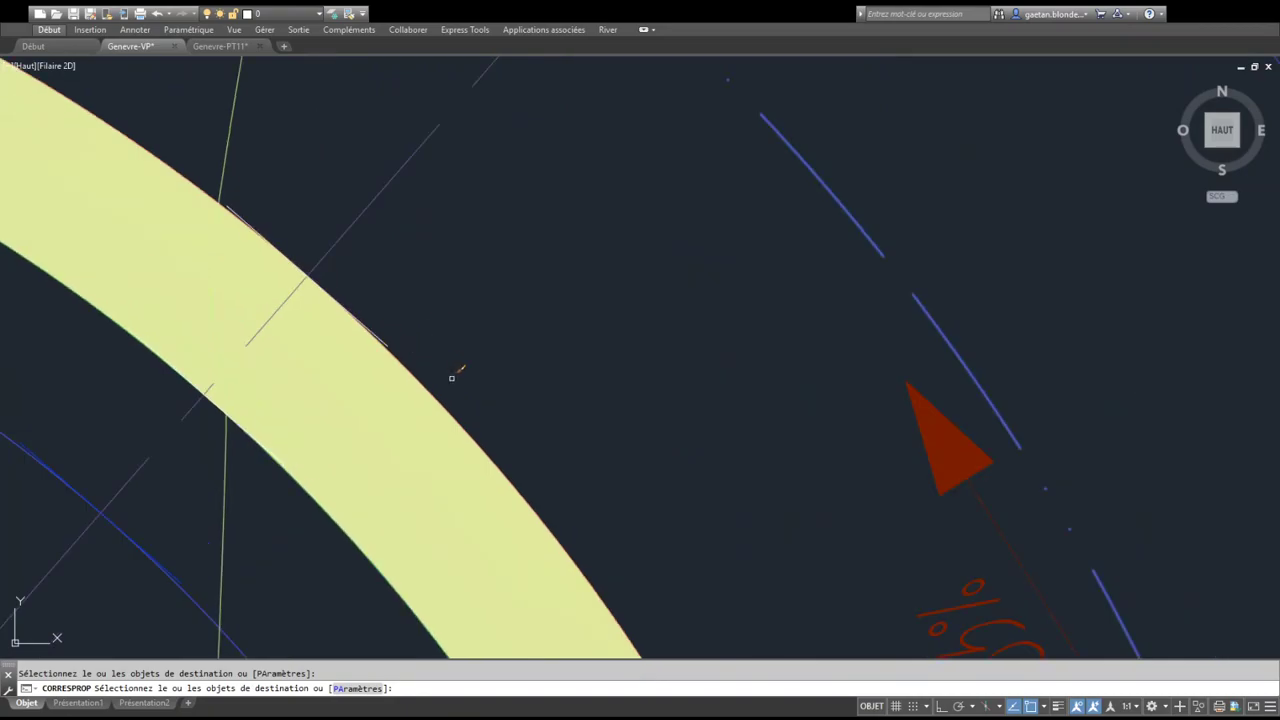
{"action": "key", "text": "Return"}
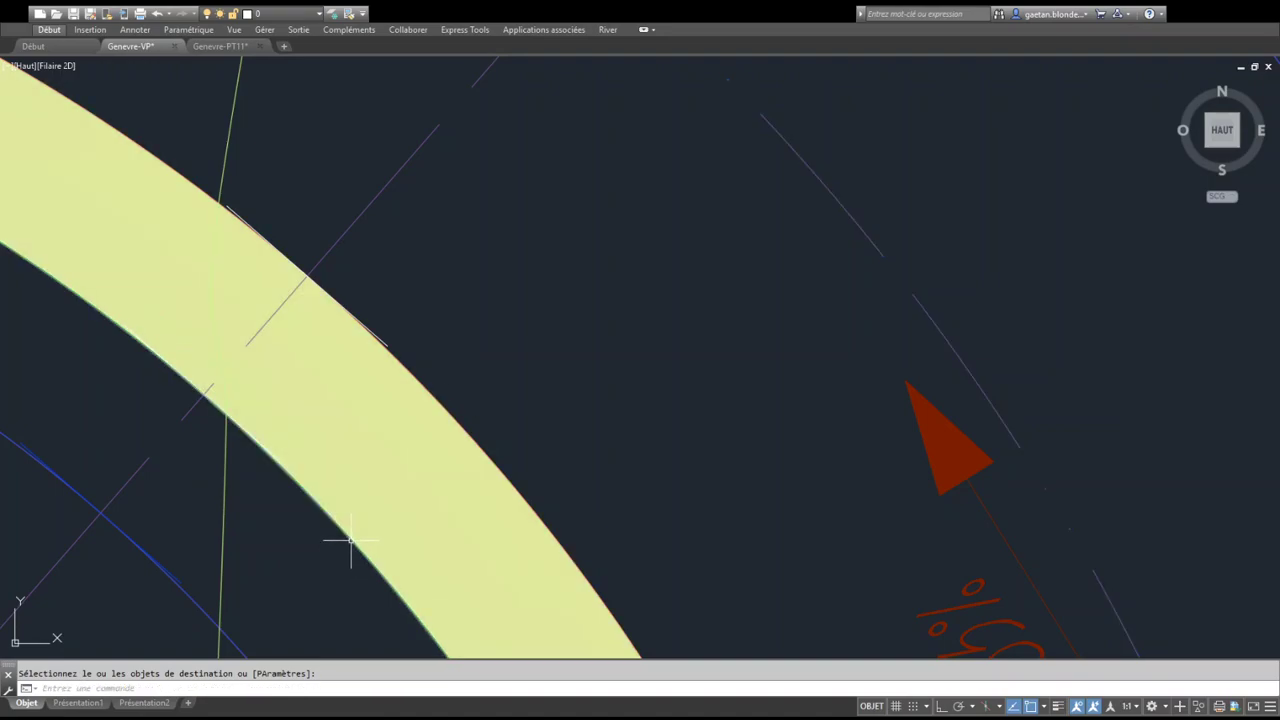
Match the properties of the filled strip's green inner edge onto the tick marks at both edges of the strip
{"action": "key", "text": "Return"}
{"action": "left_click", "coordinate": [320, 505]}
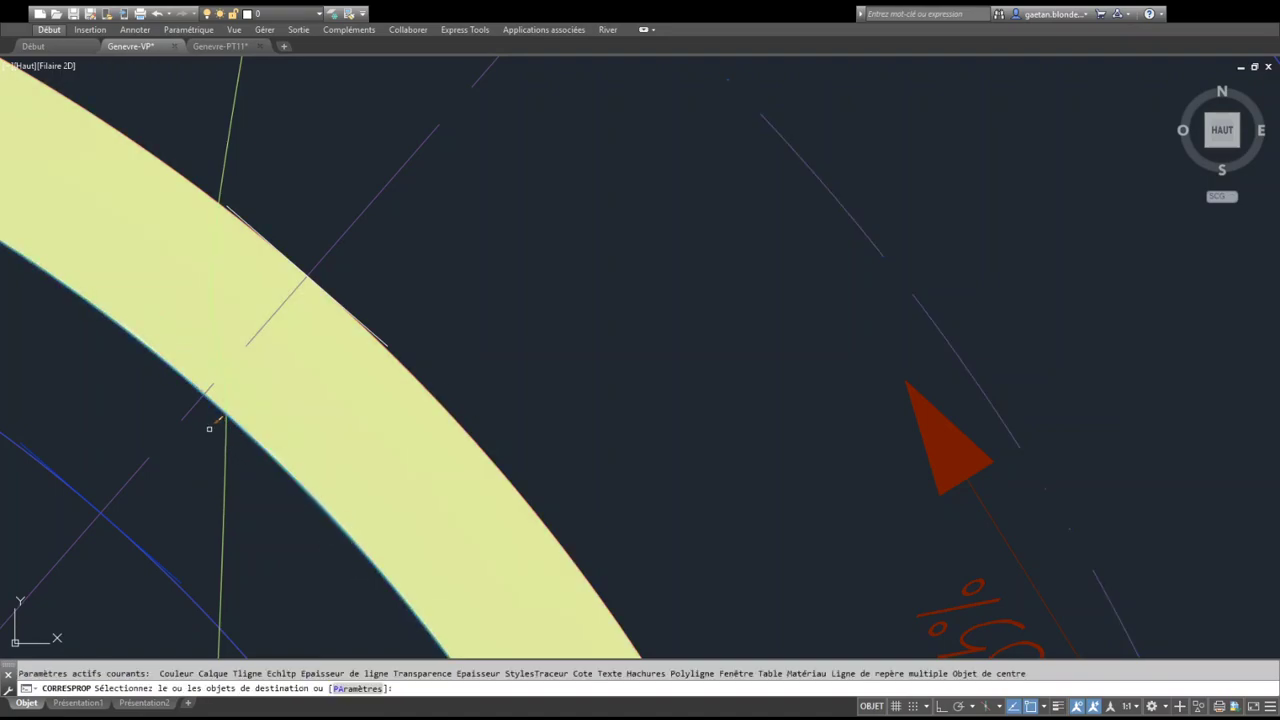
{"action": "scroll", "coordinate": [212, 415], "scroll_direction": "up", "scroll_amount": 4}
{"action": "left_click", "coordinate": [226, 368]}
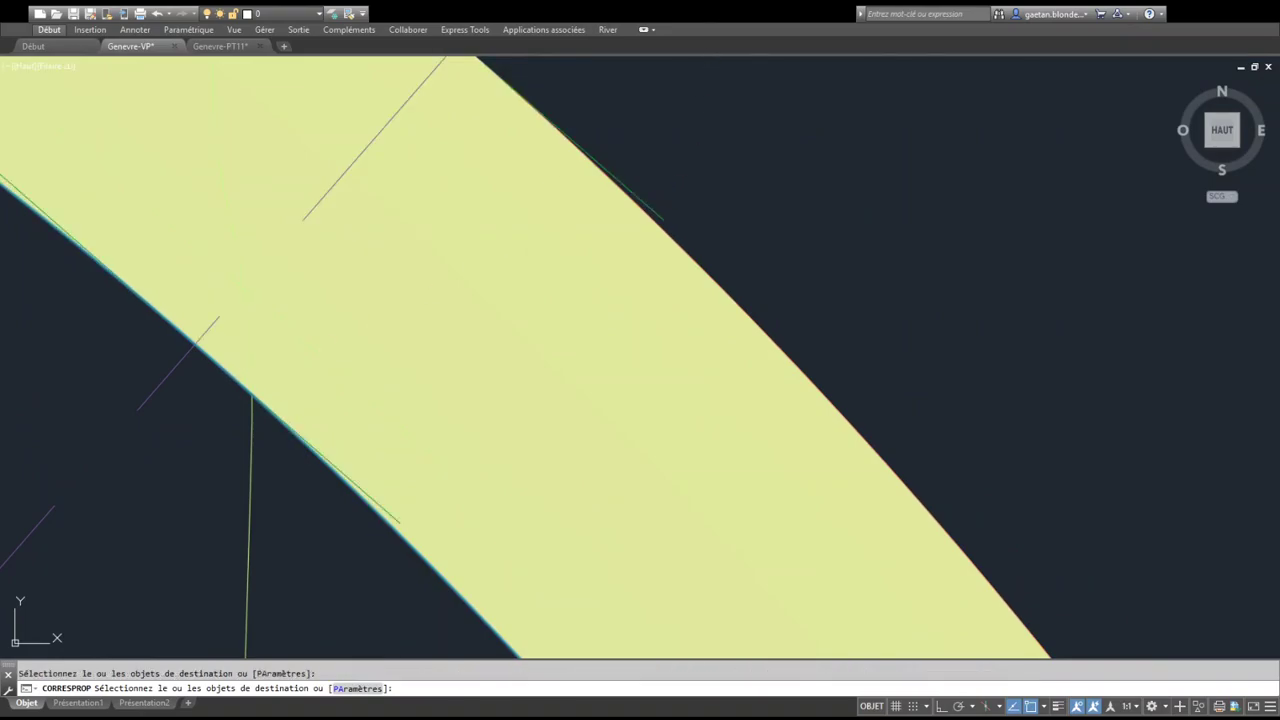
{"action": "scroll", "coordinate": [669, 200], "scroll_direction": "down", "scroll_amount": 8}
{"action": "middle_click_drag", "start_coordinate": [658, 233], "coordinate": [573, 380]}
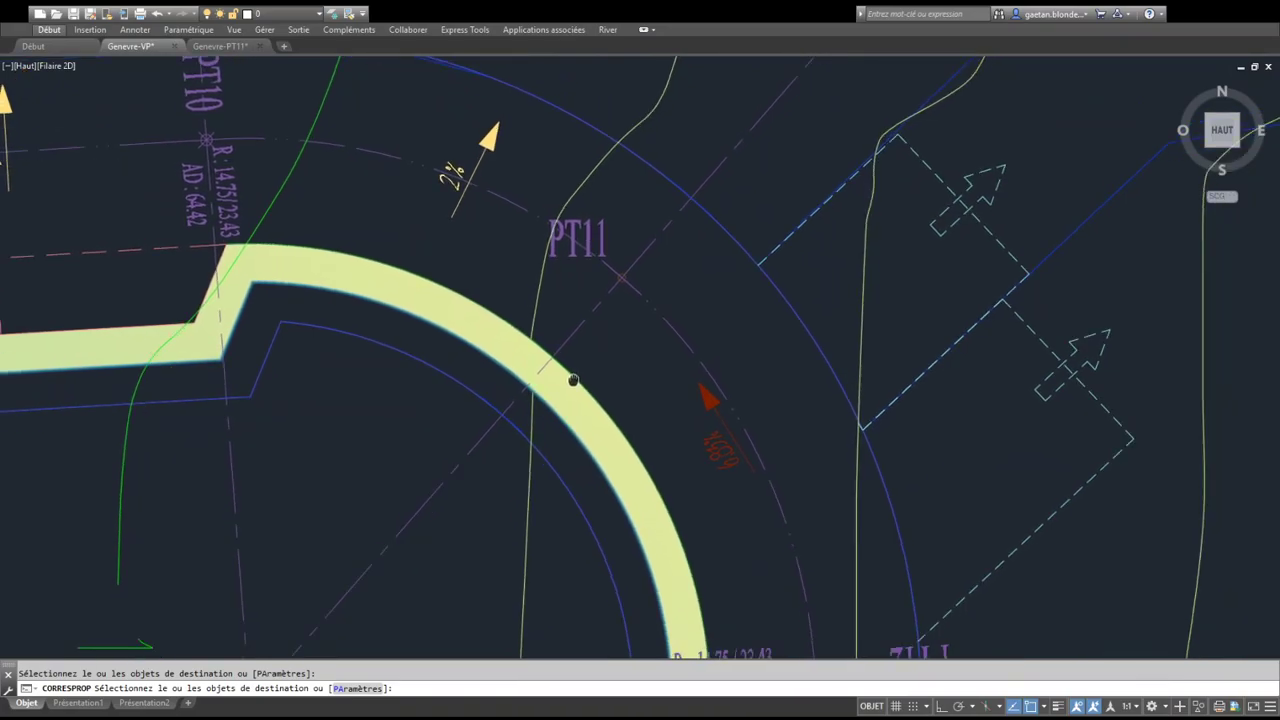
{"action": "scroll", "coordinate": [413, 479], "scroll_direction": "down", "scroll_amount": 3}
{"action": "scroll", "coordinate": [421, 391], "scroll_direction": "up", "scroll_amount": 2}
{"action": "mouse_move", "coordinate": [421, 391]}
{"action": "middle_mouse_down"}
{"action": "mouse_move", "coordinate": [437, 277]}
{"action": "mouse_move", "coordinate": [334, 400]}
{"action": "mouse_move", "coordinate": [309, 506]}
{"action": "mouse_move", "coordinate": [333, 413]}
{"action": "middle_mouse_up"}
{"action": "scroll", "coordinate": [313, 484], "scroll_direction": "down", "scroll_amount": 2}
{"action": "left_click", "coordinate": [333, 411]}
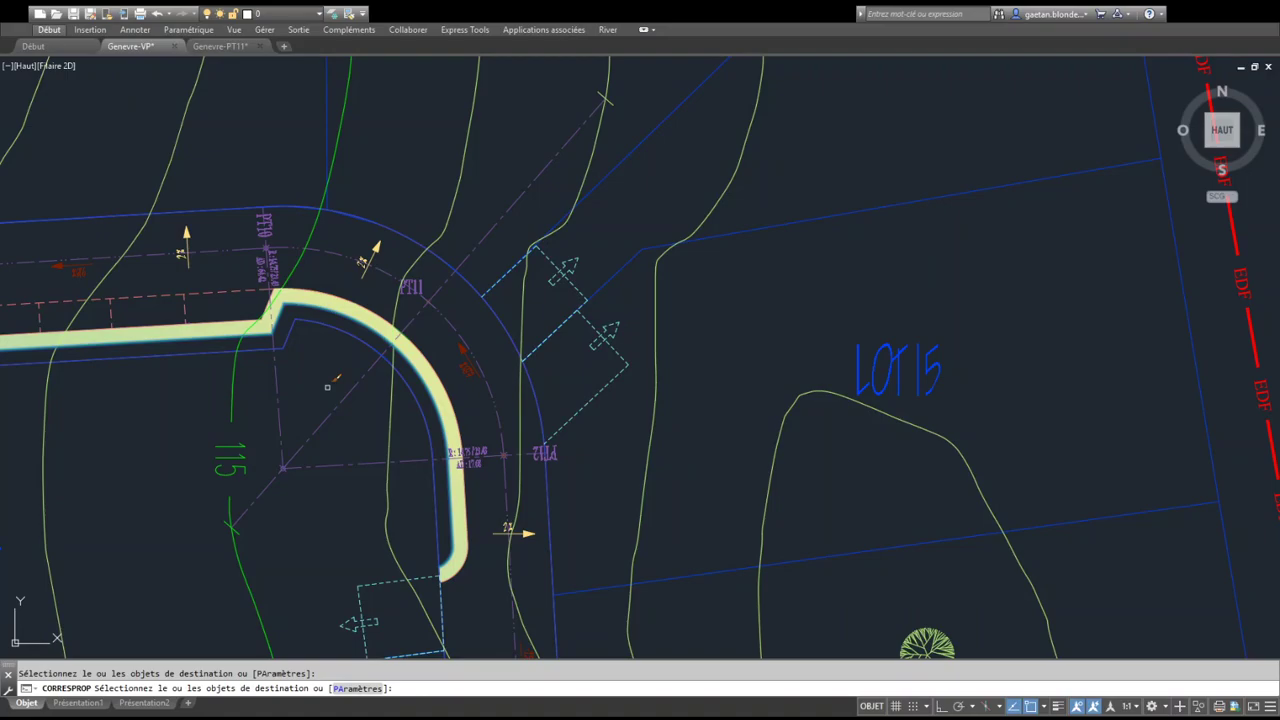
{"action": "key", "text": "Escape"}
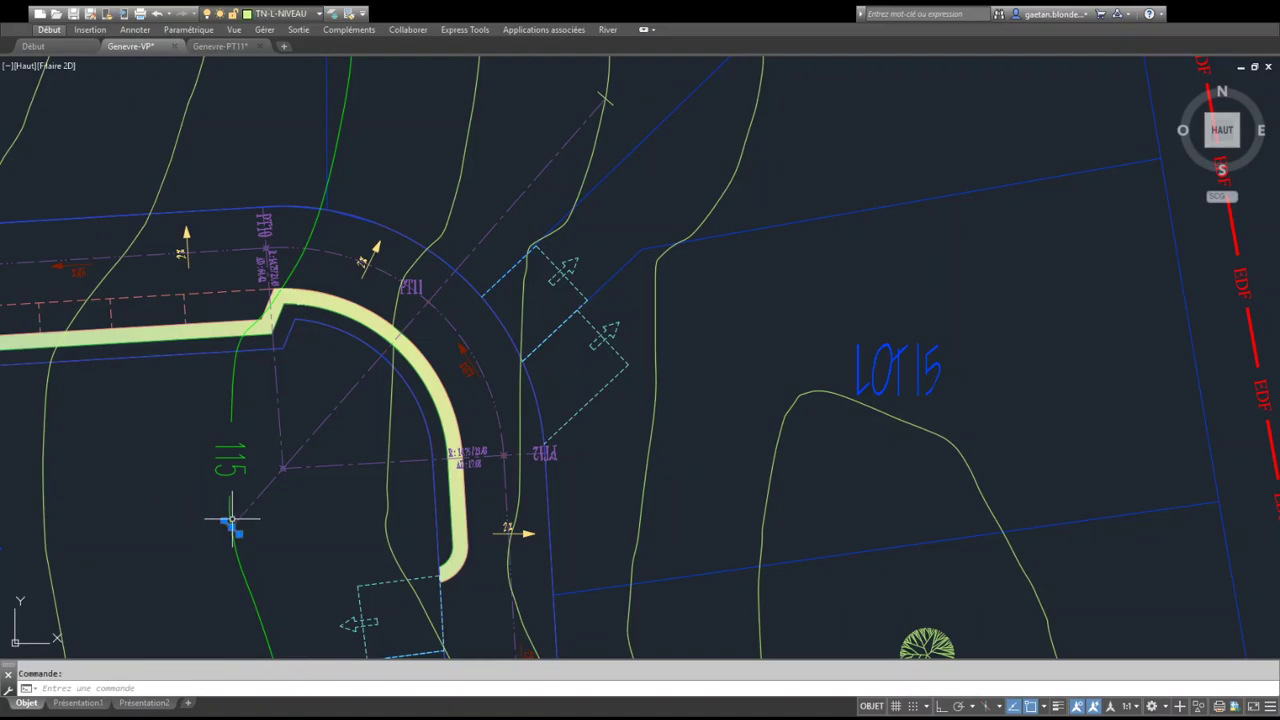
Select the section line, its ticks at the 115 contour, inner boundary, filled strip and road axis, and the PT11 circle
{"action": "left_click", "coordinate": [251, 503]}
{"action": "key", "text": "Escape"}
{"action": "left_click", "coordinate": [304, 444]}
{"action": "scroll", "coordinate": [304, 444], "scroll_direction": "up", "scroll_amount": 3}
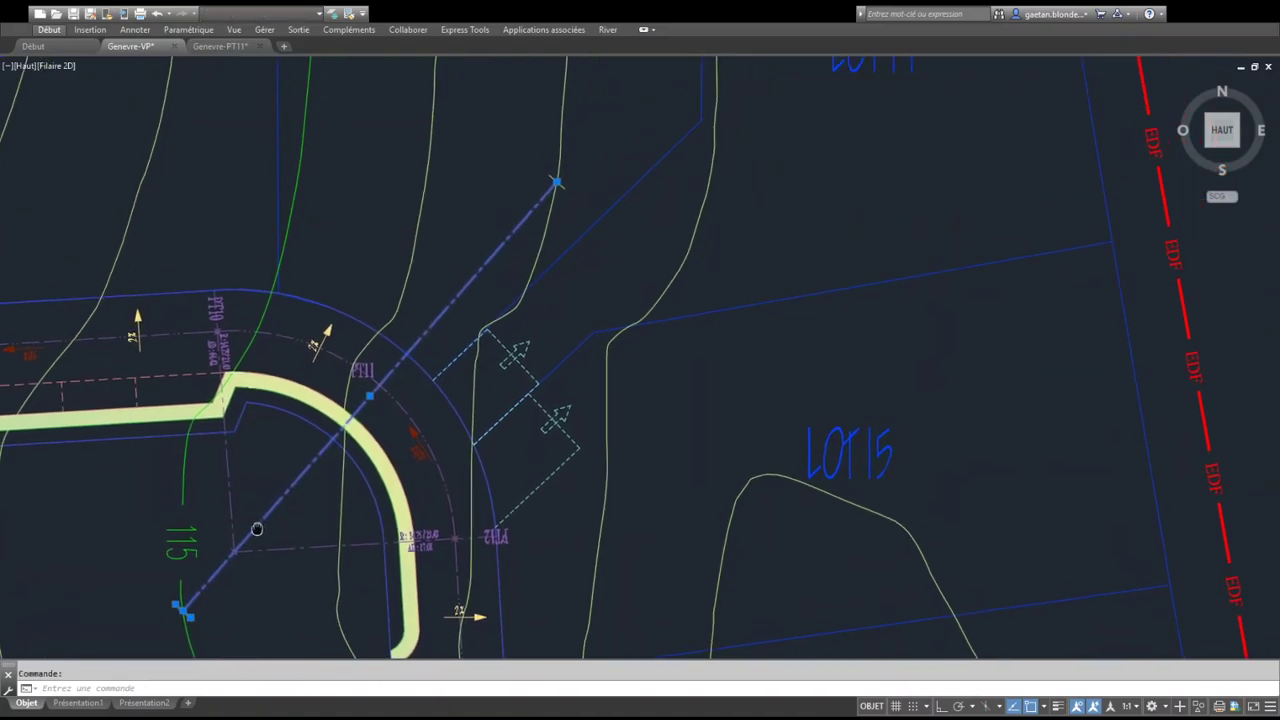
{"action": "left_click", "coordinate": [321, 432]}
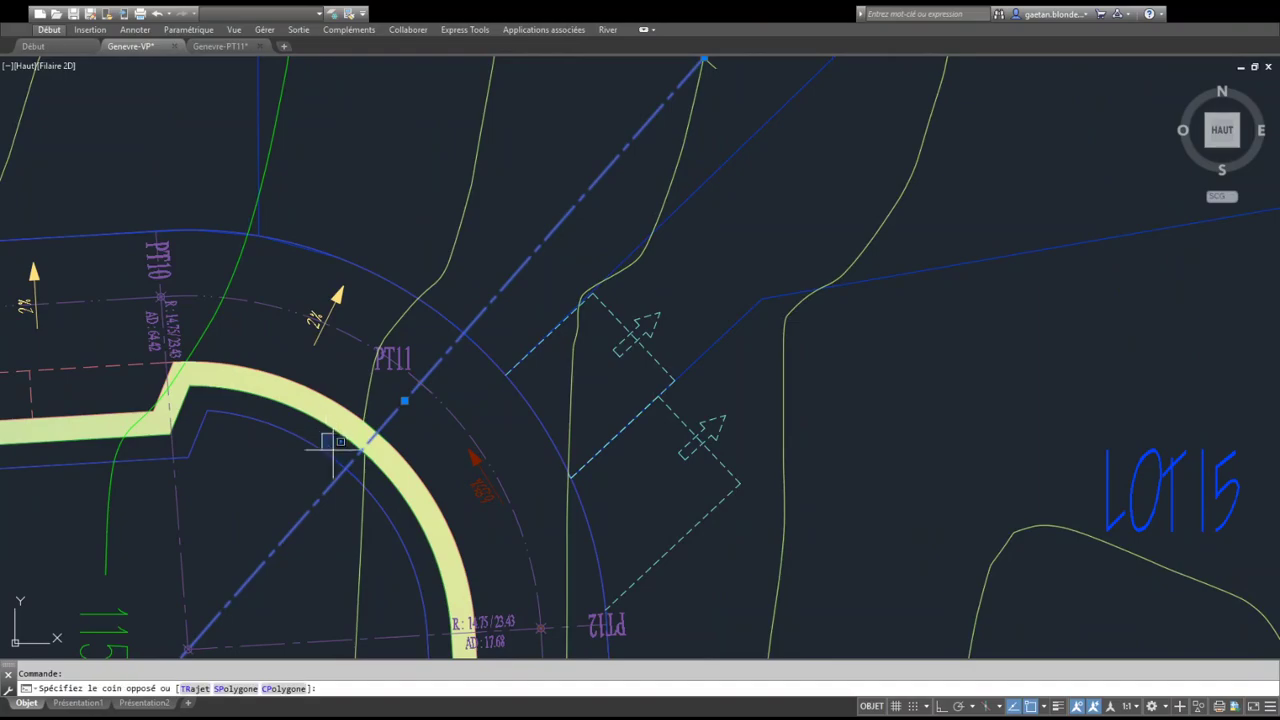
{"action": "left_click", "coordinate": [382, 514]}
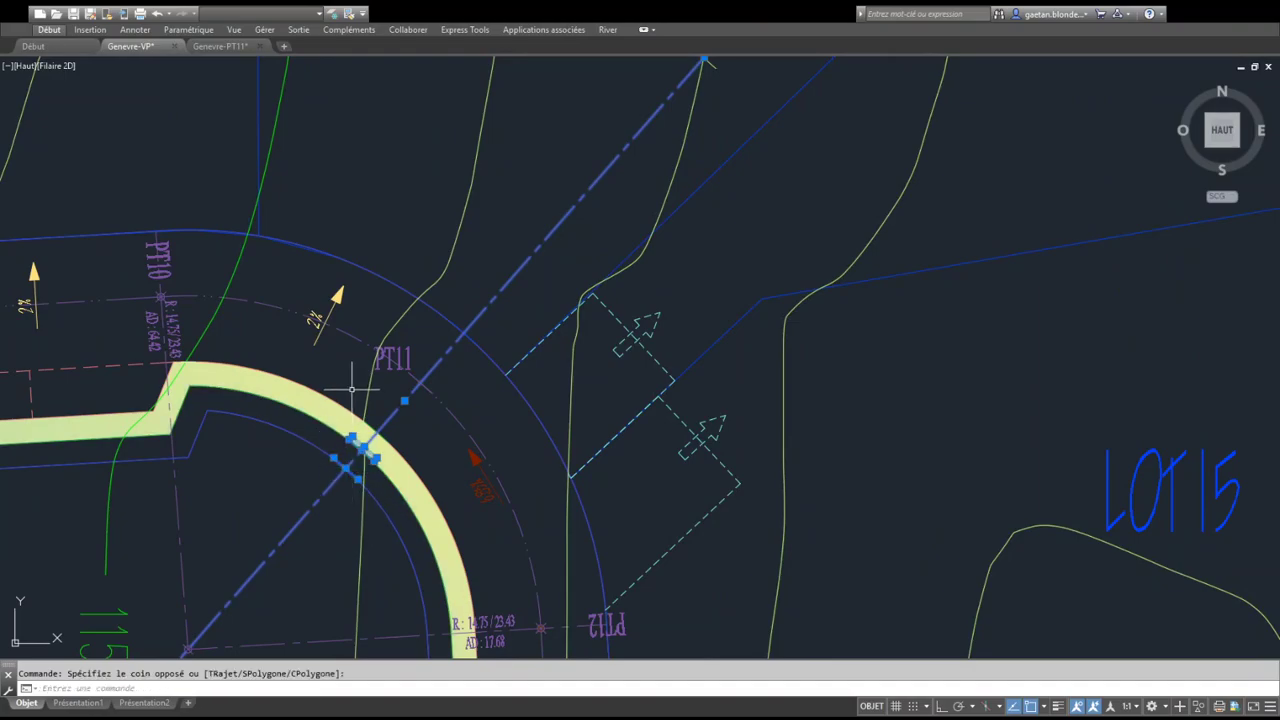
{"action": "scroll", "coordinate": [400, 445], "scroll_direction": "up", "scroll_amount": 5}
{"action": "left_click", "coordinate": [186, 277]}
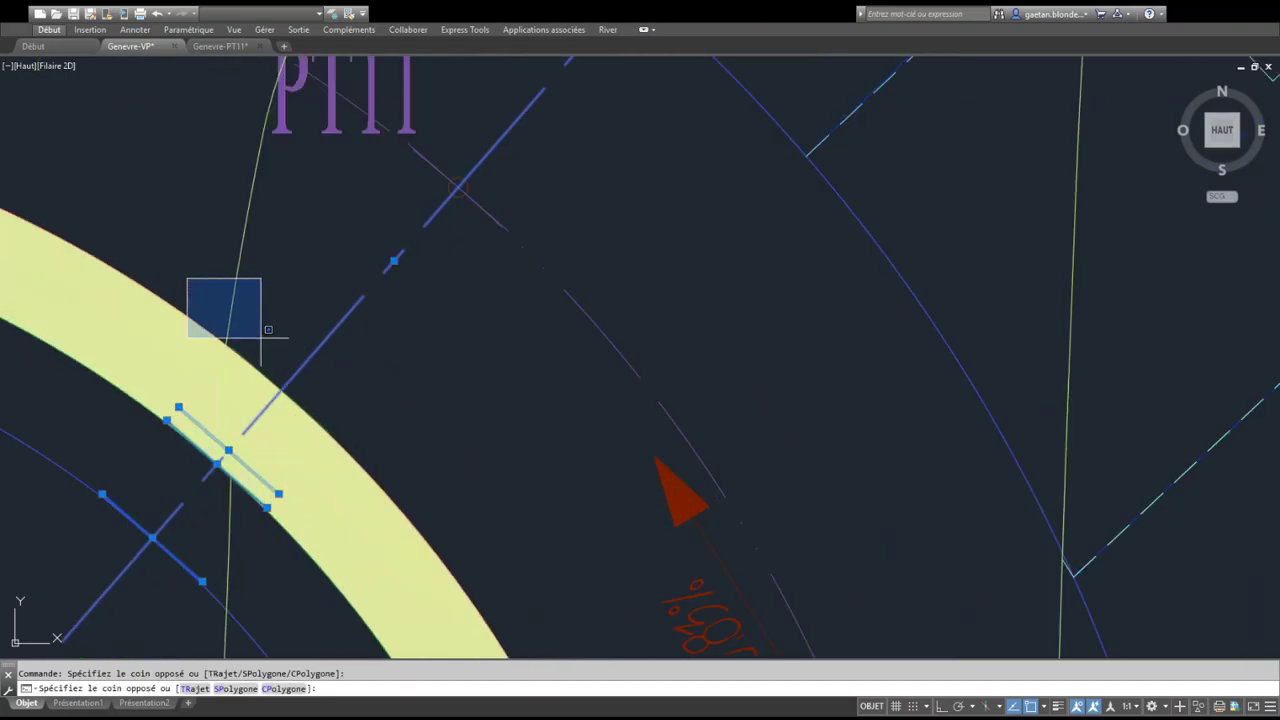
{"action": "left_click", "coordinate": [414, 455]}
{"action": "middle_click_drag", "start_coordinate": [457, 386], "coordinate": [371, 577]}
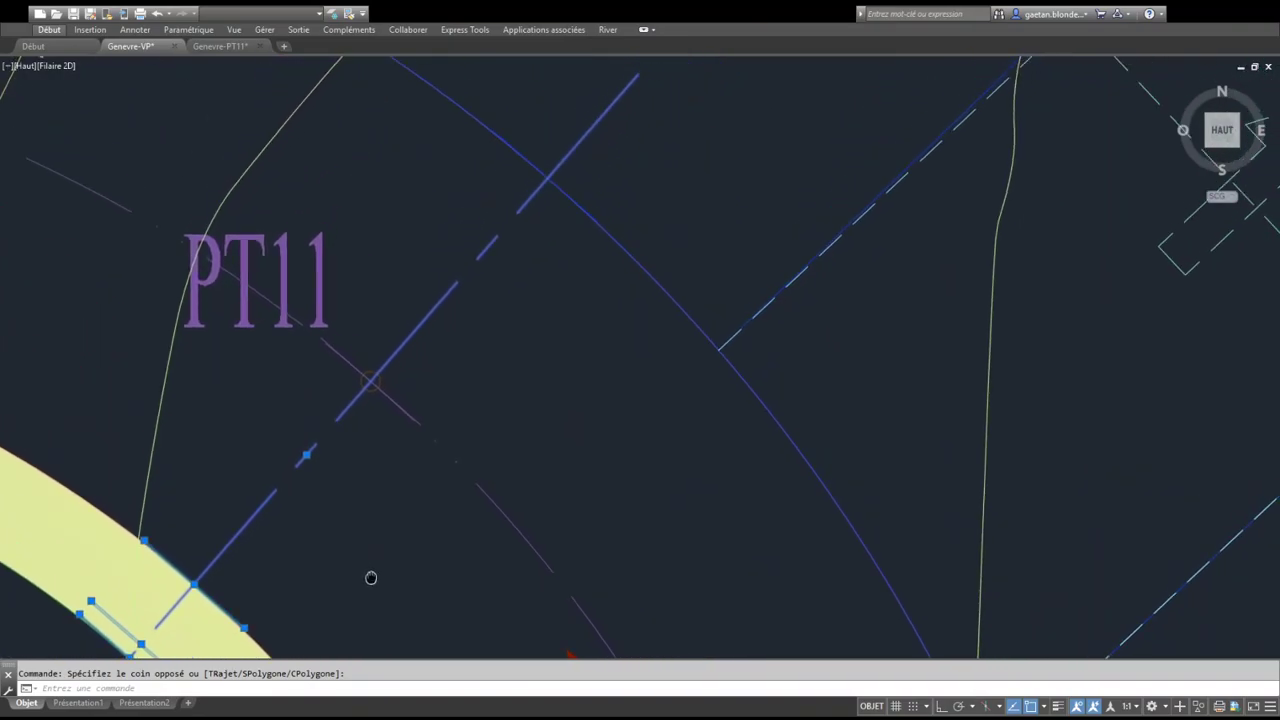
{"action": "left_click", "coordinate": [490, 467]}
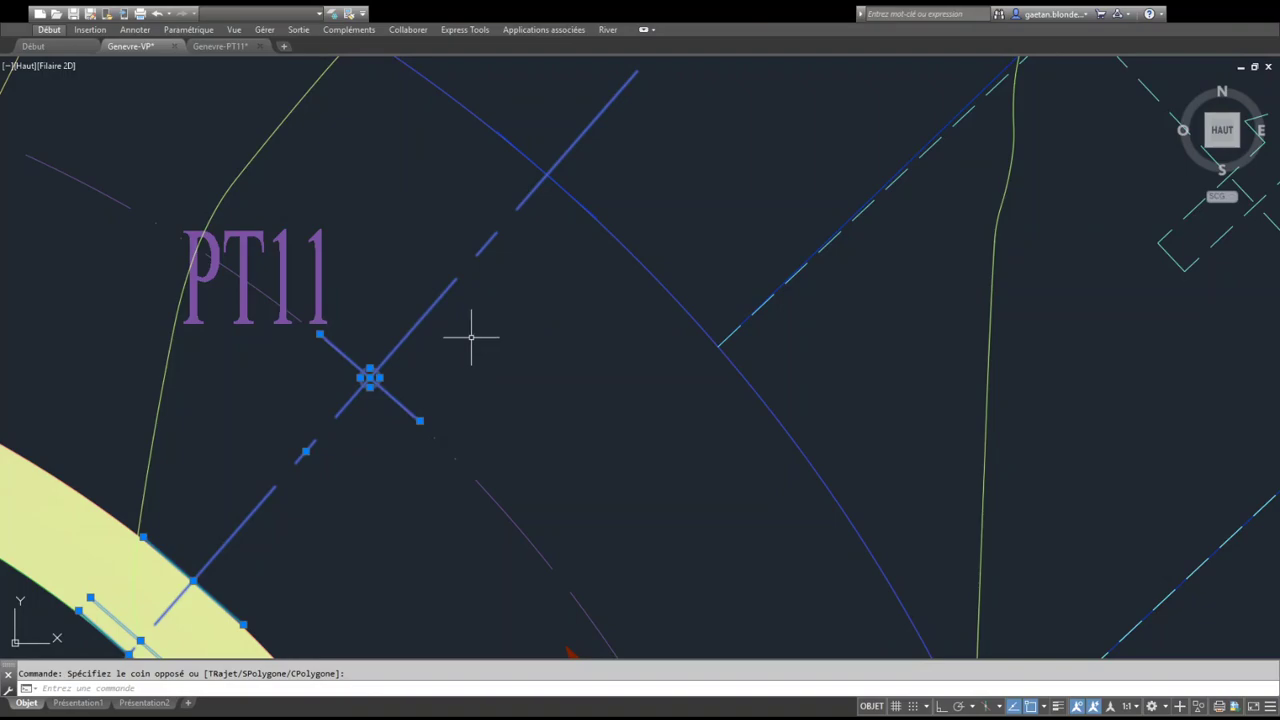
Add the tick marks at the outer road edge and at the section line's far end to the selection
{"action": "scroll", "coordinate": [477, 333], "scroll_direction": "down", "scroll_amount": 4}
{"action": "middle_click_drag", "start_coordinate": [477, 331], "coordinate": [375, 520]}
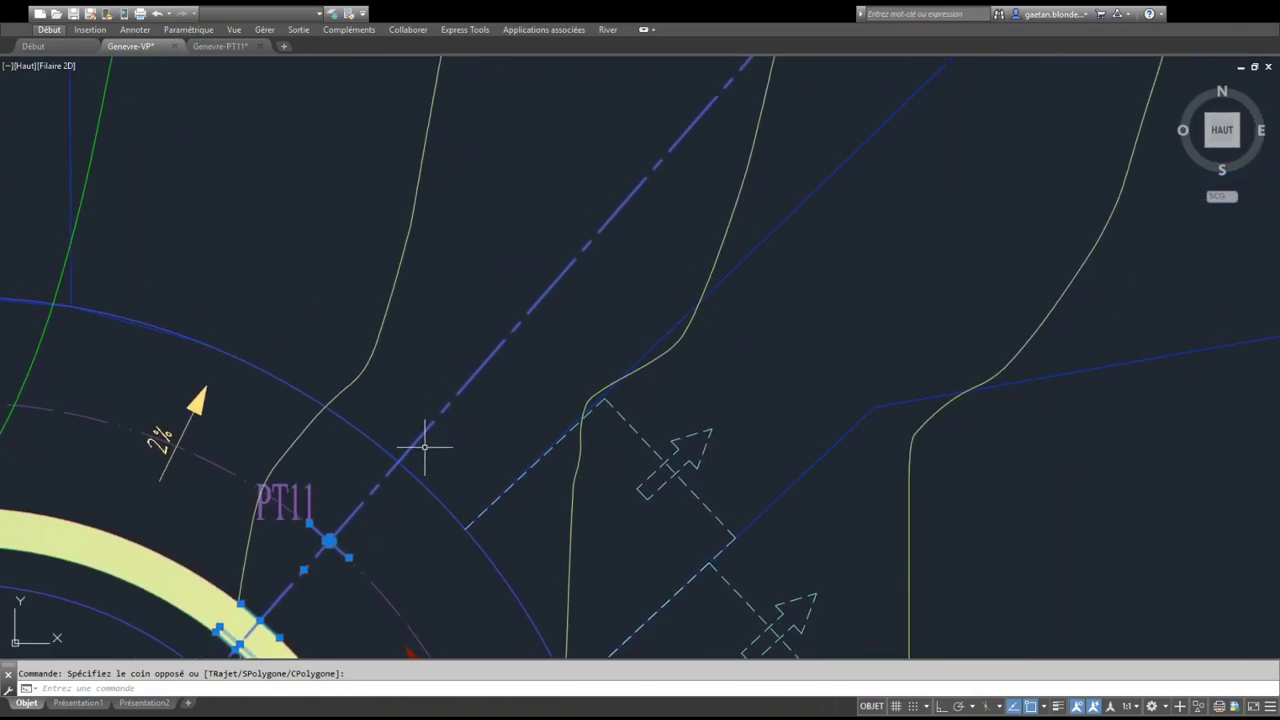
{"action": "middle_click_drag", "start_coordinate": [455, 415], "coordinate": [443, 420]}
{"action": "left_click", "coordinate": [352, 422]}
{"action": "left_click", "coordinate": [425, 512]}
{"action": "scroll", "coordinate": [285, 607], "scroll_direction": "up", "scroll_amount": 3}
{"action": "middle_click_drag", "start_coordinate": [204, 608], "coordinate": [287, 597]}
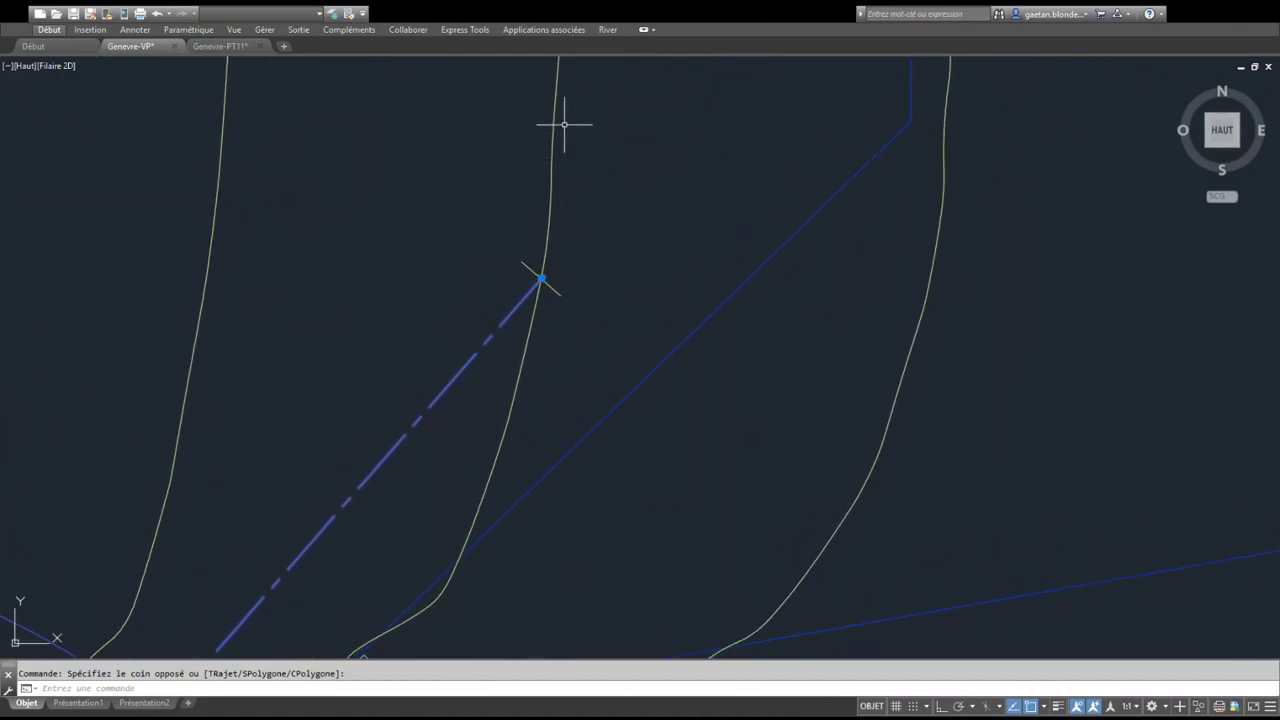
{"action": "left_click", "coordinate": [509, 237]}
{"action": "left_click", "coordinate": [596, 330]}
{"action": "scroll", "coordinate": [493, 320], "scroll_direction": "down", "scroll_amount": 4}
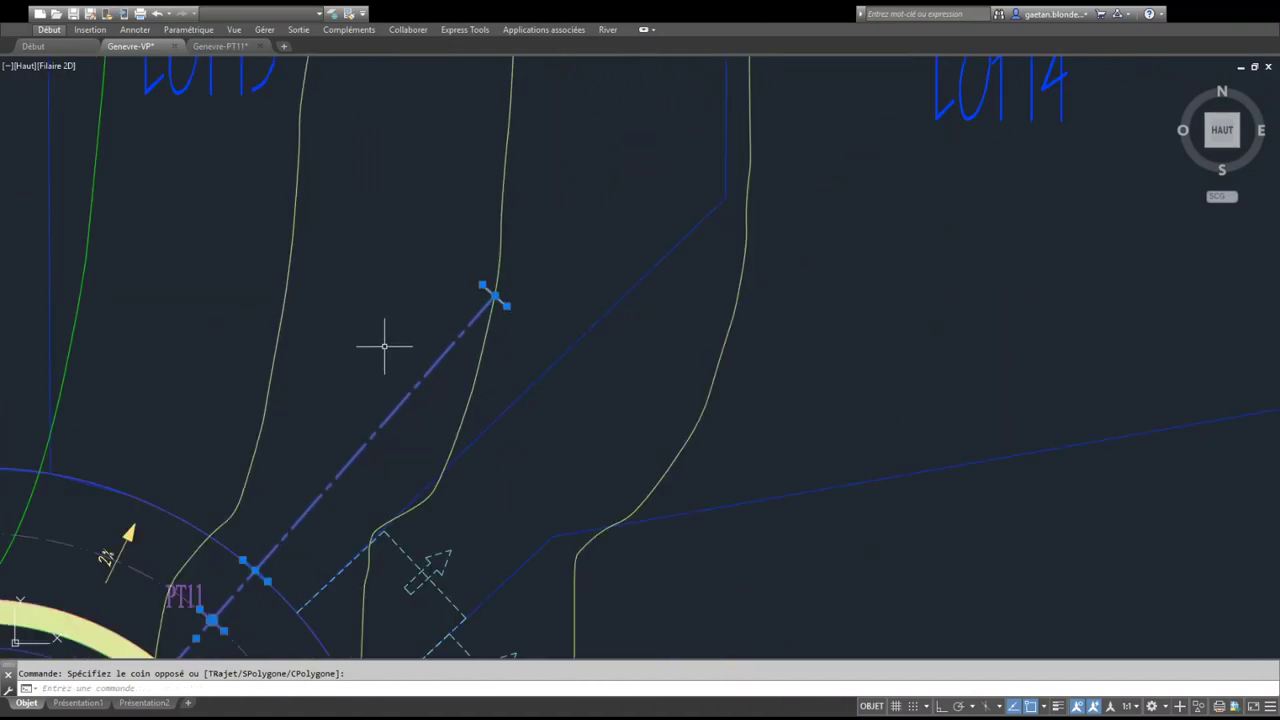
{"action": "middle_click_drag", "start_coordinate": [570, 127], "coordinate": [519, 190]}
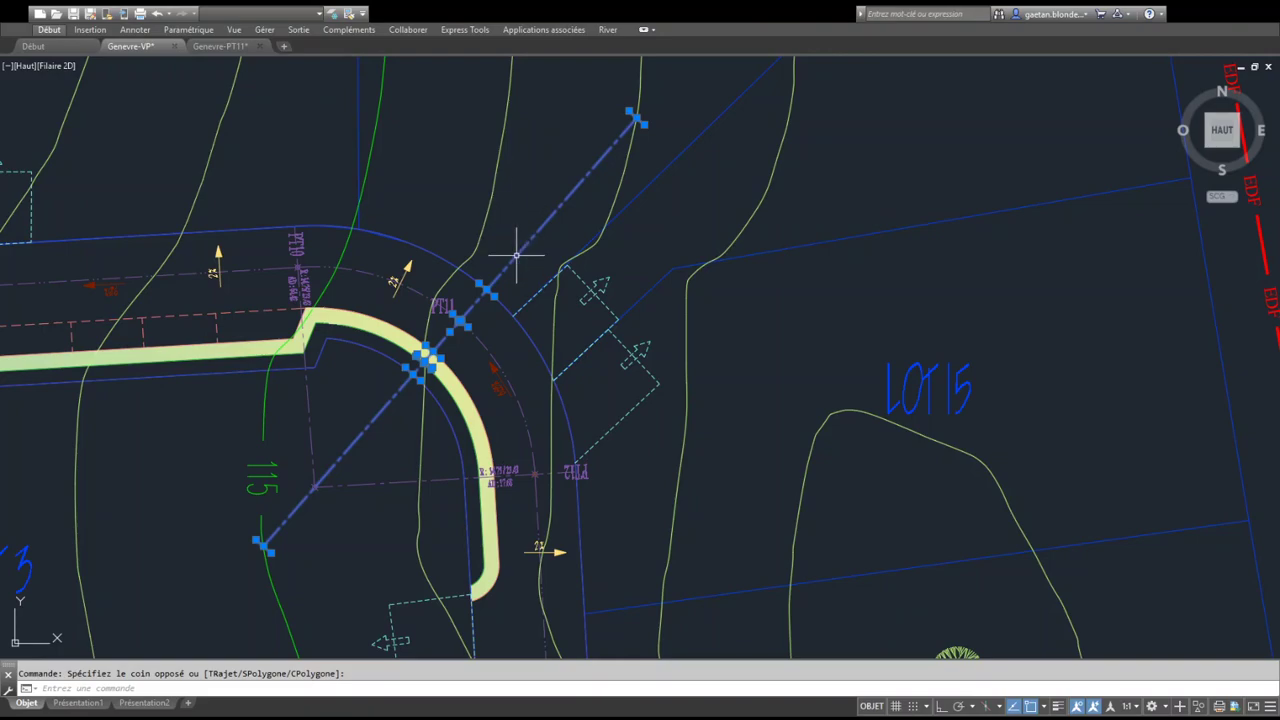
Copy the selected section line and ticks with the centre of the PT11 circle as base point
{"action": "key", "text": "ctrl+shift+c"}
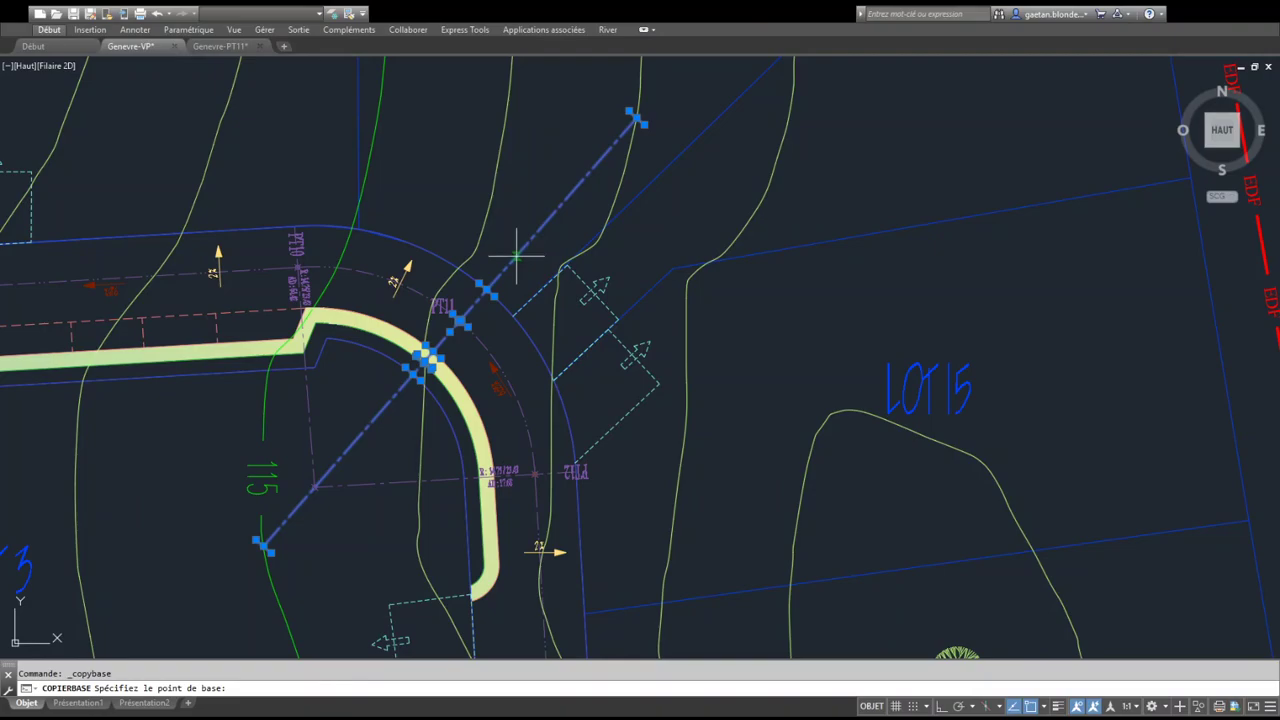
{"action": "scroll", "coordinate": [499, 330], "scroll_direction": "up", "scroll_amount": 5}
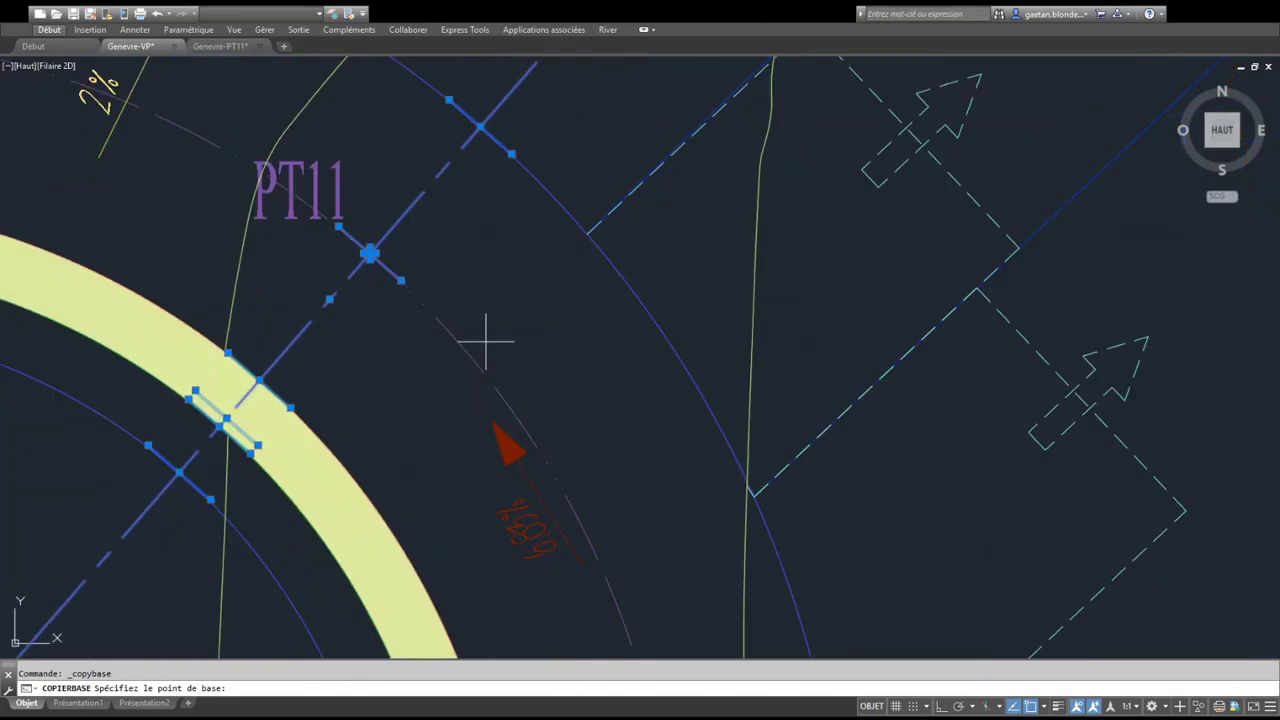
{"action": "scroll", "coordinate": [420, 286], "scroll_direction": "up", "scroll_amount": 5}
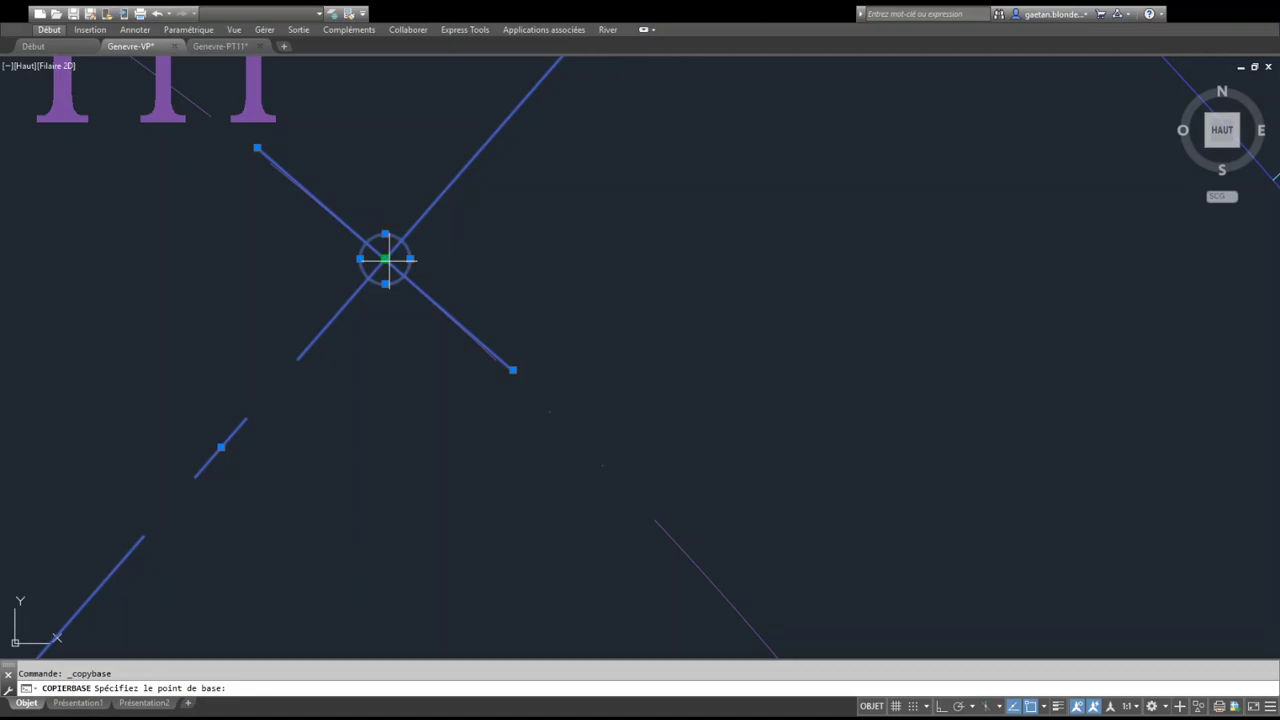
{"action": "left_click", "coordinate": [385, 259]}
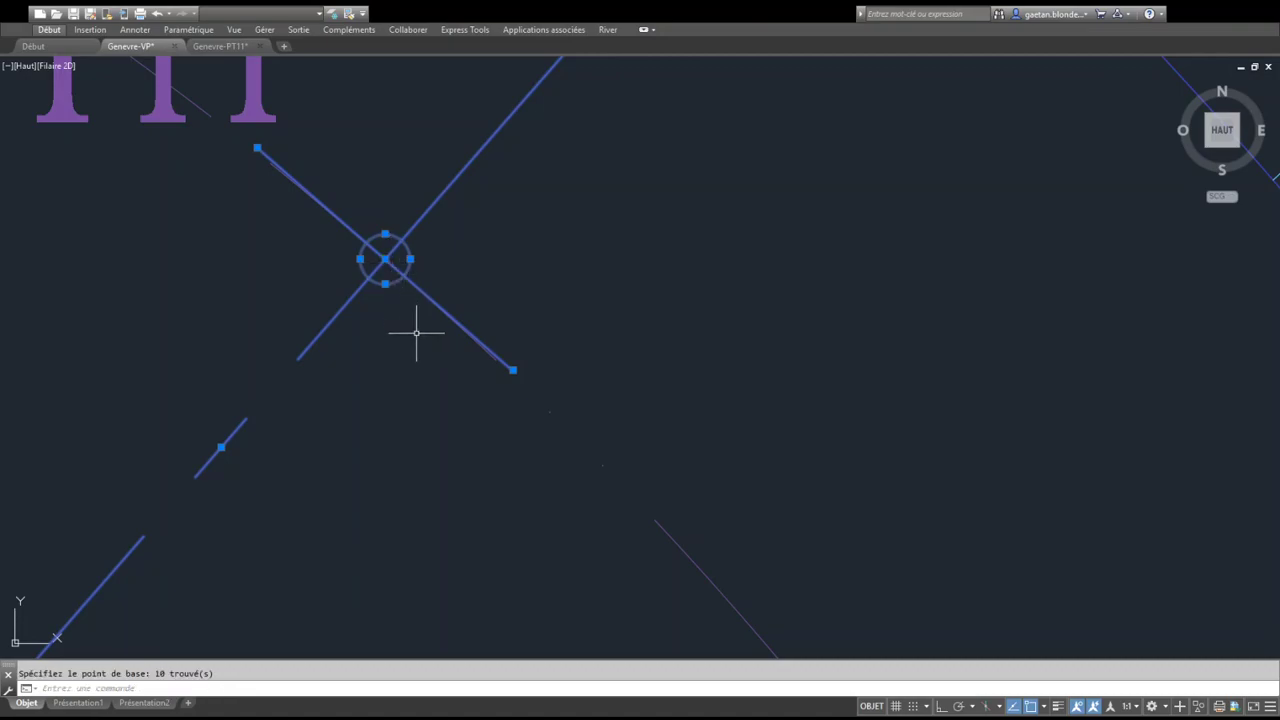
{"action": "scroll", "coordinate": [416, 340], "scroll_direction": "down", "scroll_amount": 4}
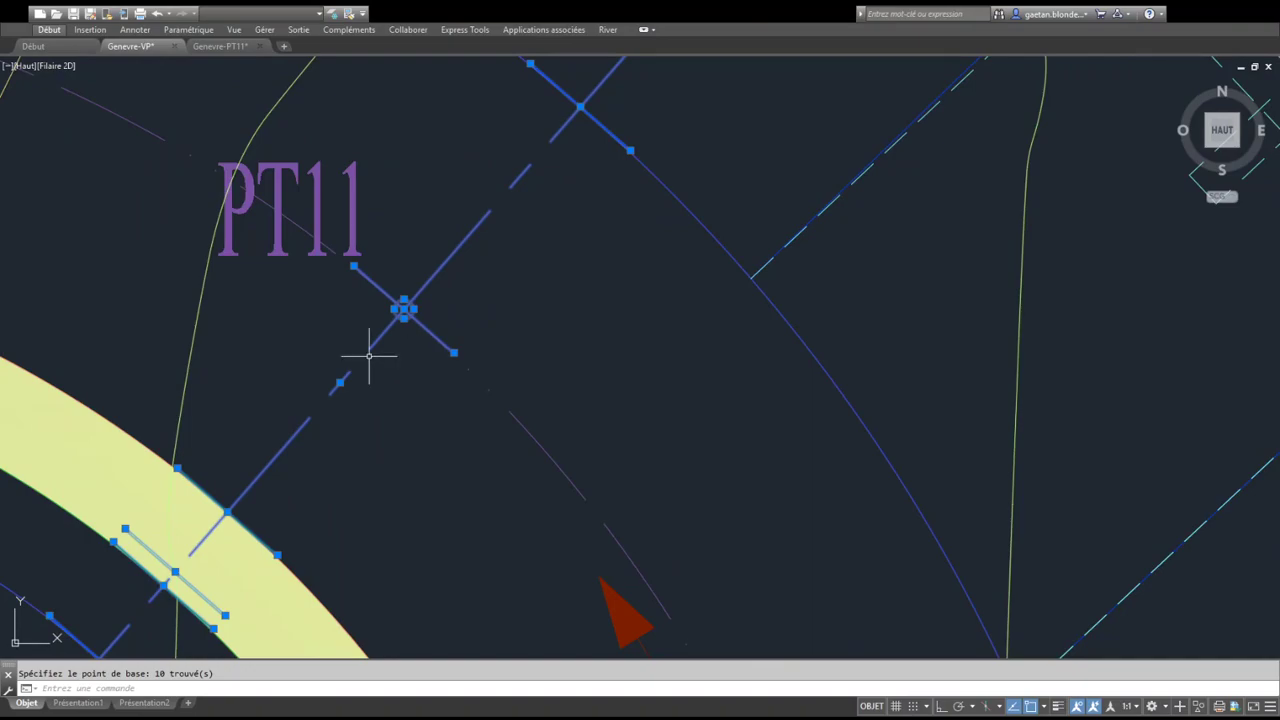
{"action": "scroll", "coordinate": [370, 340], "scroll_direction": "down", "scroll_amount": 6}
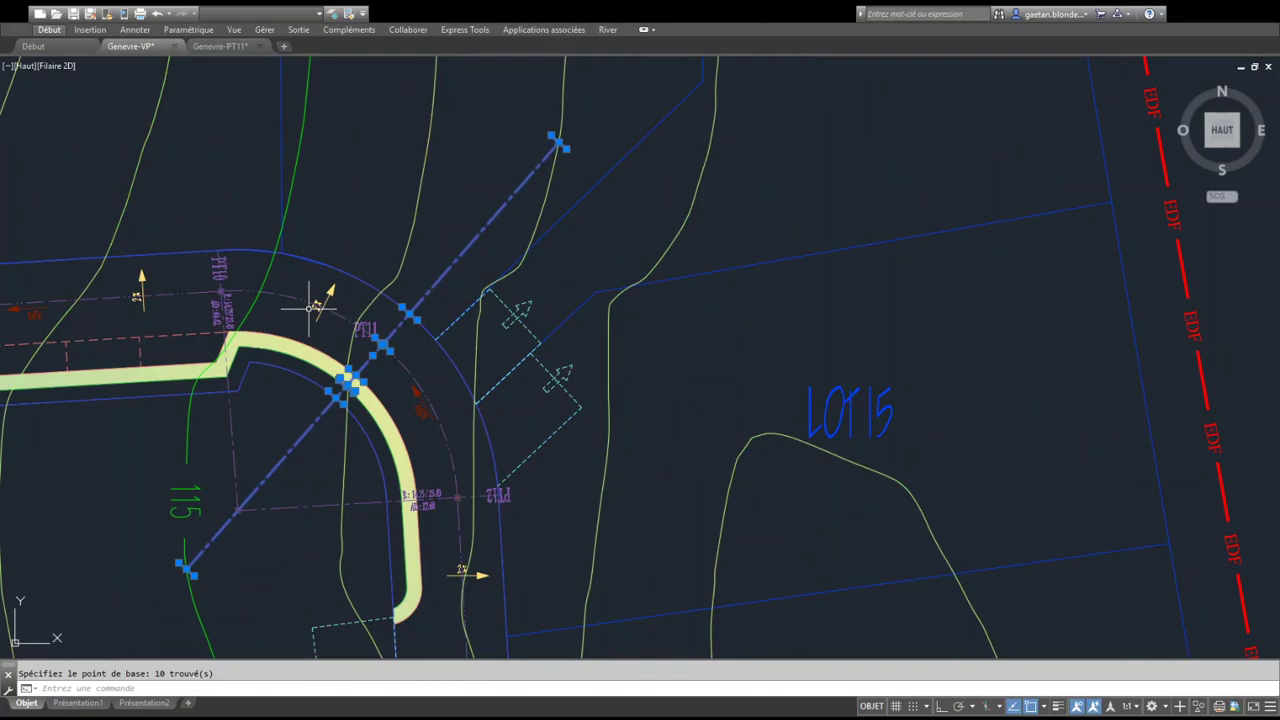
Switch to the Genevre-PT11 drawing and paste the copied section line with its ticks in the empty space beside the profile table
{"action": "left_click", "coordinate": [219, 47]}
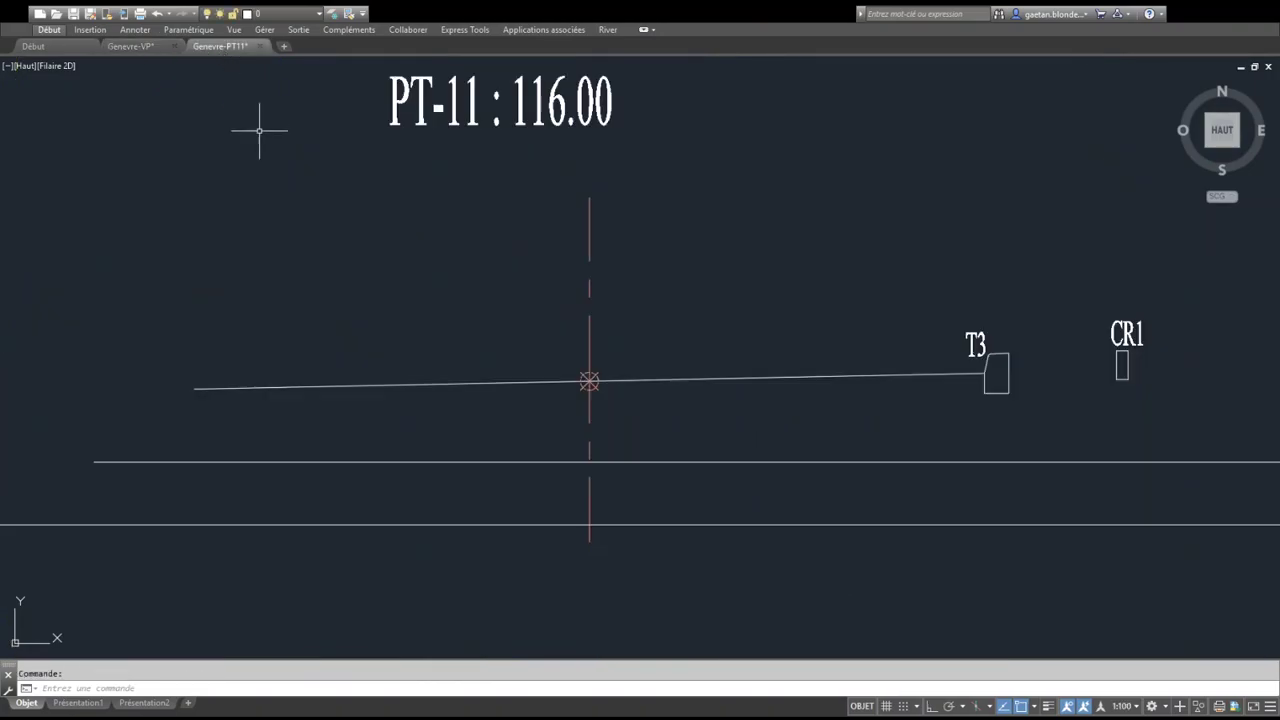
{"action": "scroll", "coordinate": [390, 347], "scroll_direction": "down", "scroll_amount": 4}
{"action": "mouse_move", "coordinate": [428, 379]}
{"action": "middle_mouse_down"}
{"action": "mouse_move", "coordinate": [352, 284]}
{"action": "mouse_move", "coordinate": [337, 243]}
{"action": "middle_mouse_up"}
{"action": "scroll", "coordinate": [386, 257], "scroll_direction": "down", "scroll_amount": 4}
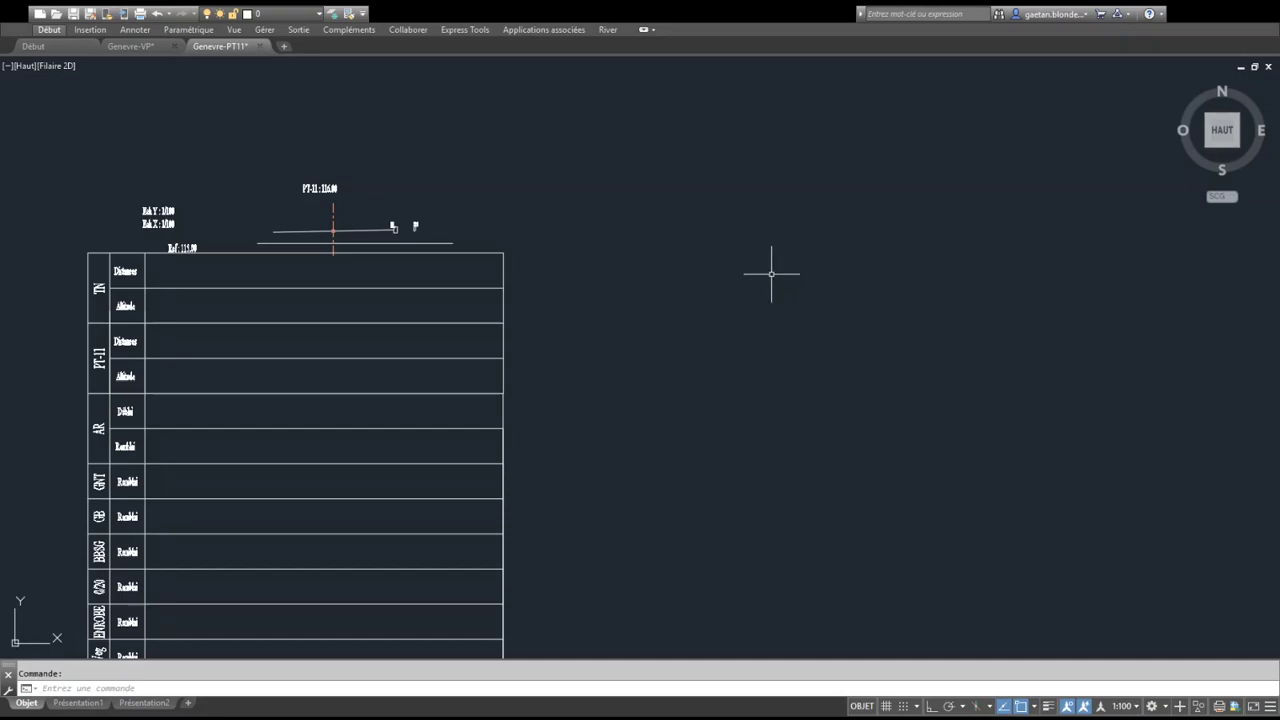
{"action": "key", "text": "ctrl+v"}
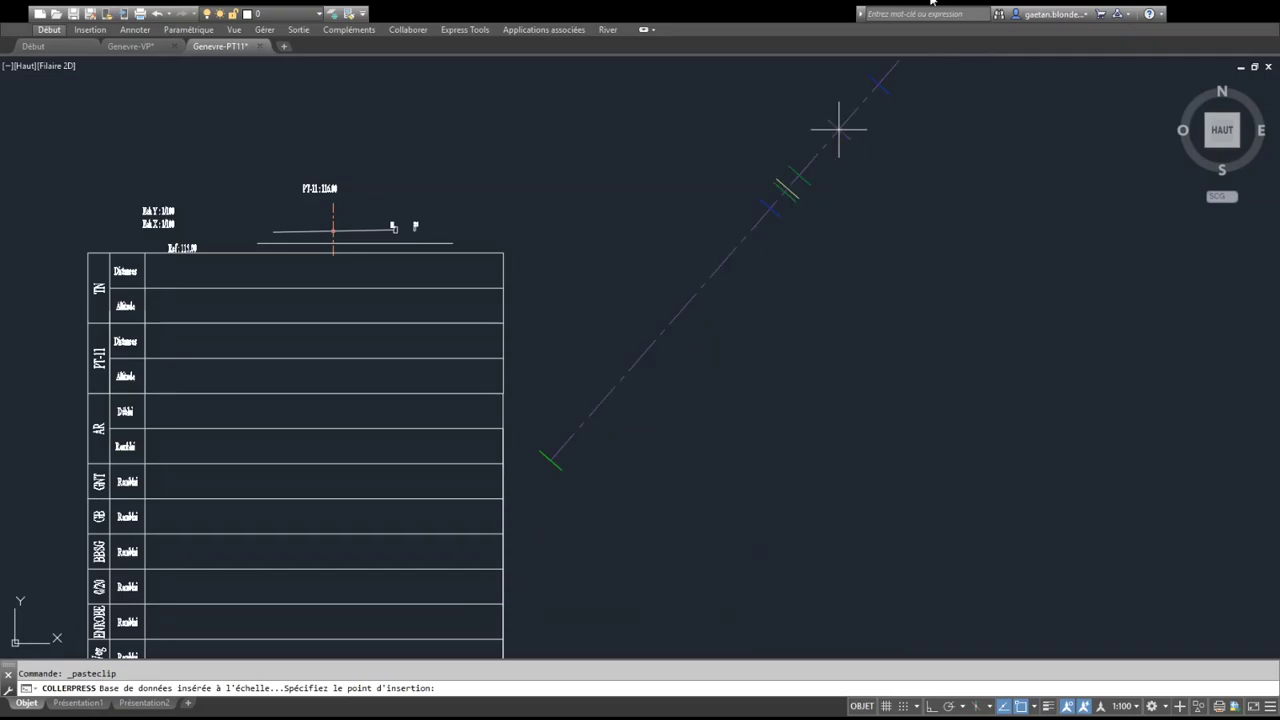
{"action": "scroll", "coordinate": [890, 255], "scroll_direction": "down", "scroll_amount": 1}
{"action": "middle_click_drag", "start_coordinate": [890, 255], "coordinate": [600, 320]}
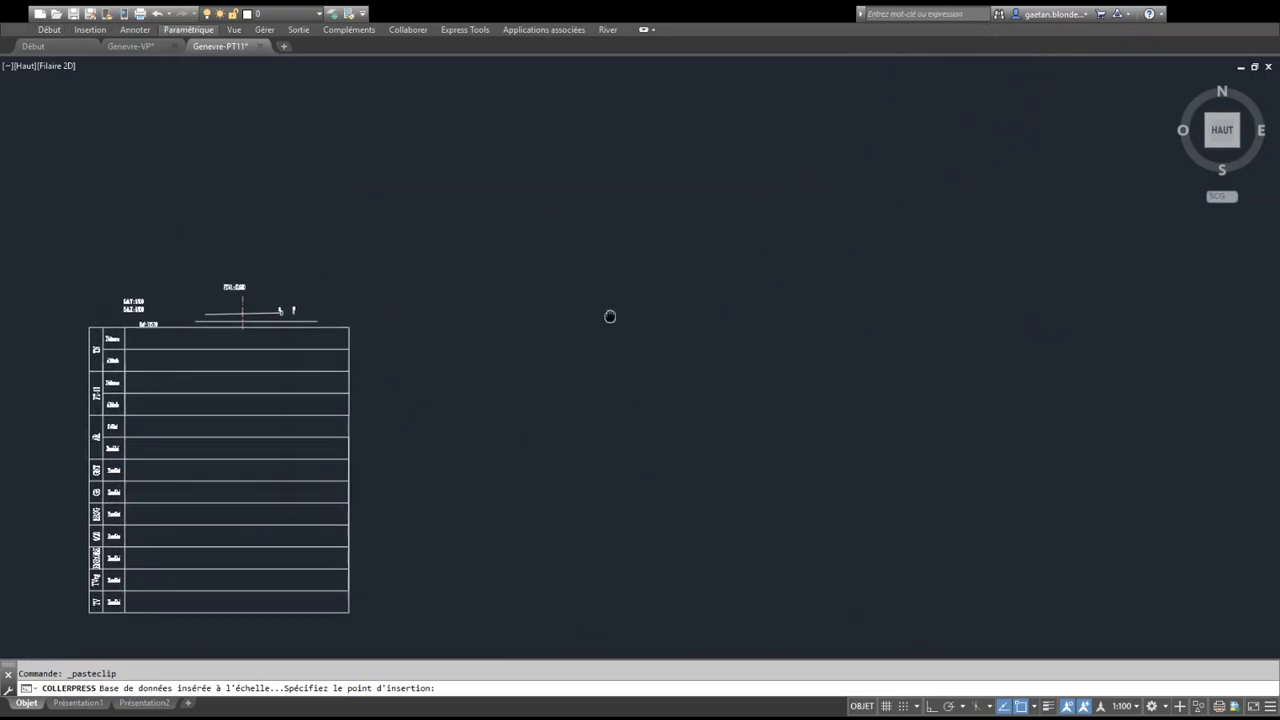
{"action": "left_click", "coordinate": [648, 322]}
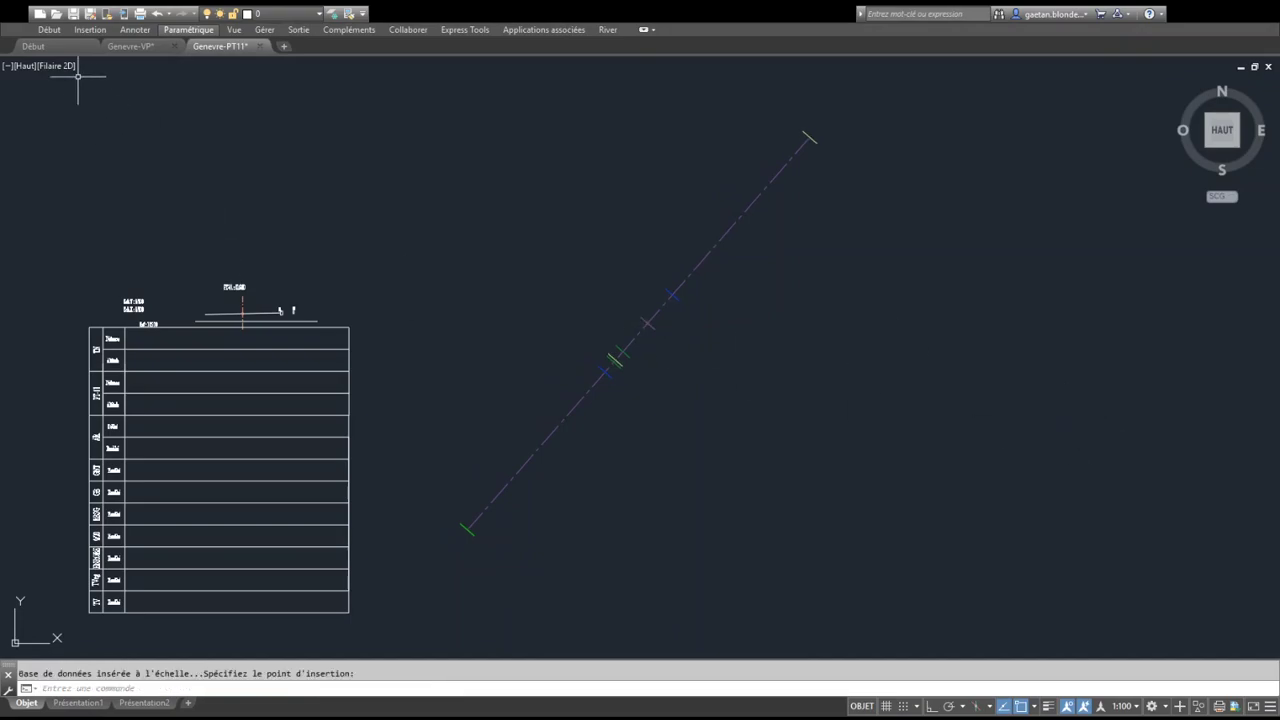
Switch to the Genevre-VP drawing and examine the section line's direction from its far end through PT11 to the 115 contour
{"action": "left_click", "coordinate": [143, 48]}
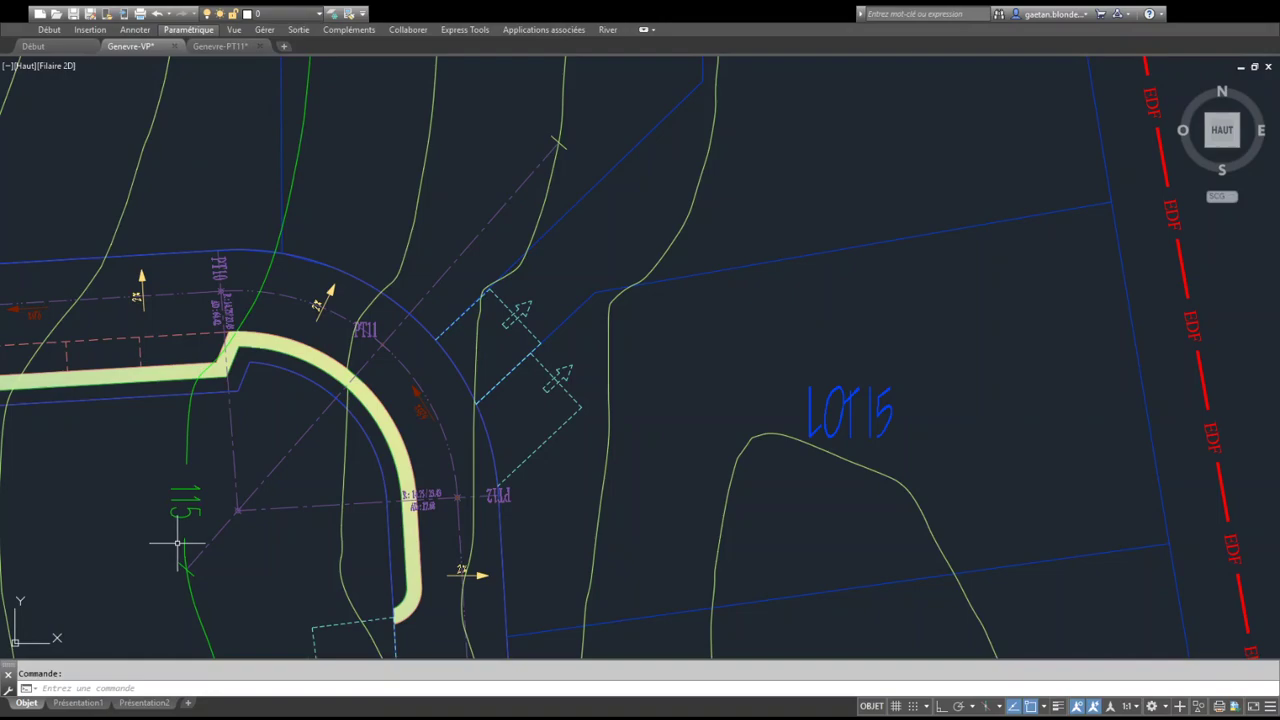
{"action": "left_click", "coordinate": [302, 434]}
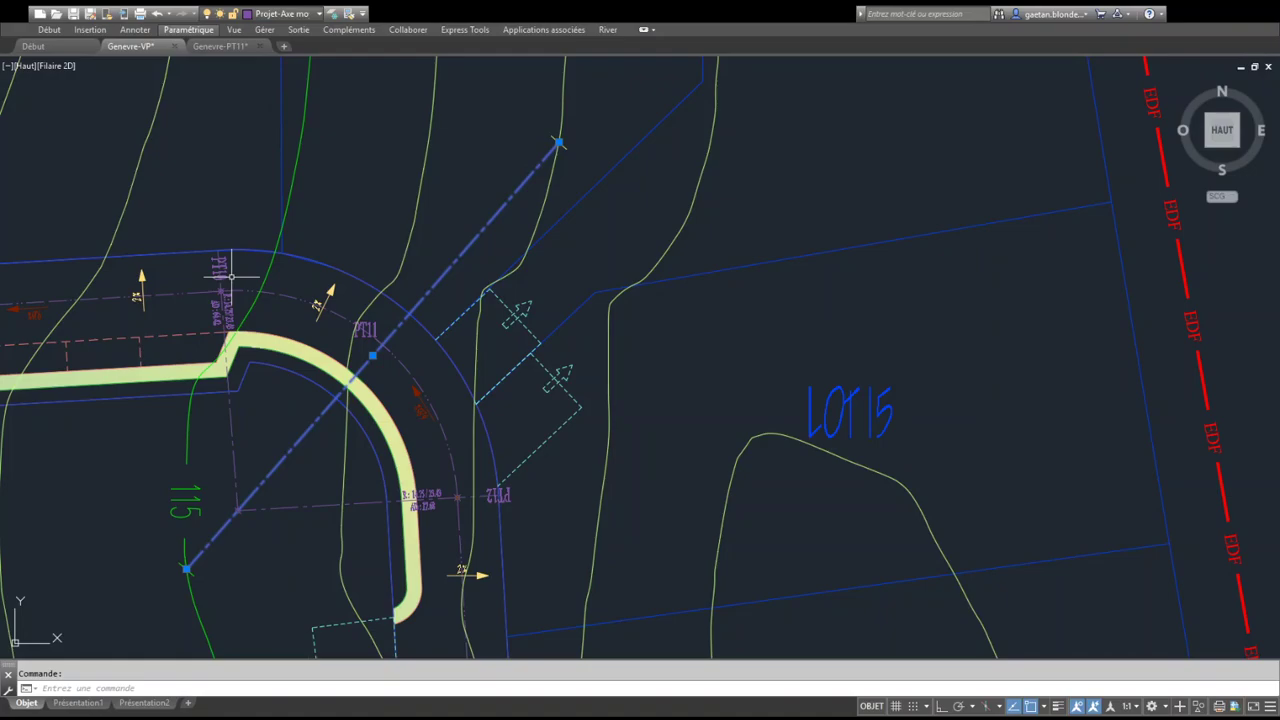
{"action": "scroll", "coordinate": [345, 325], "scroll_direction": "up", "scroll_amount": 5}
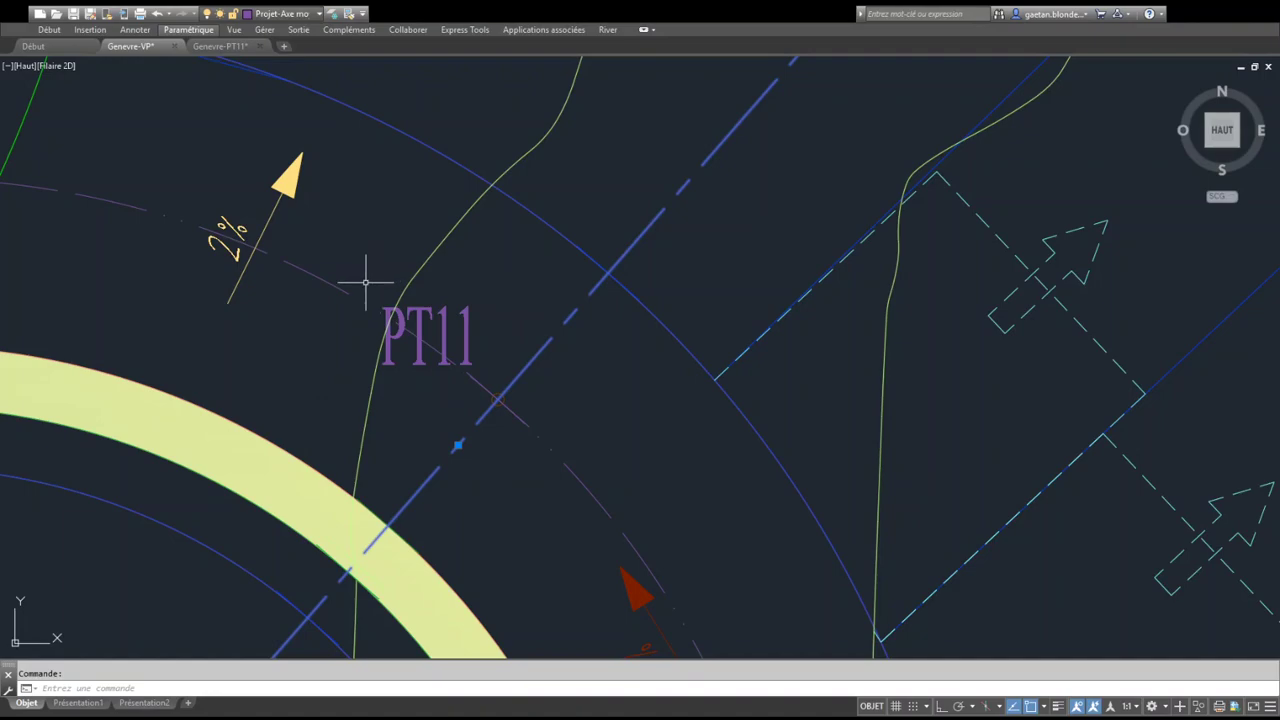
{"action": "scroll", "coordinate": [300, 240], "scroll_direction": "down", "scroll_amount": 5}
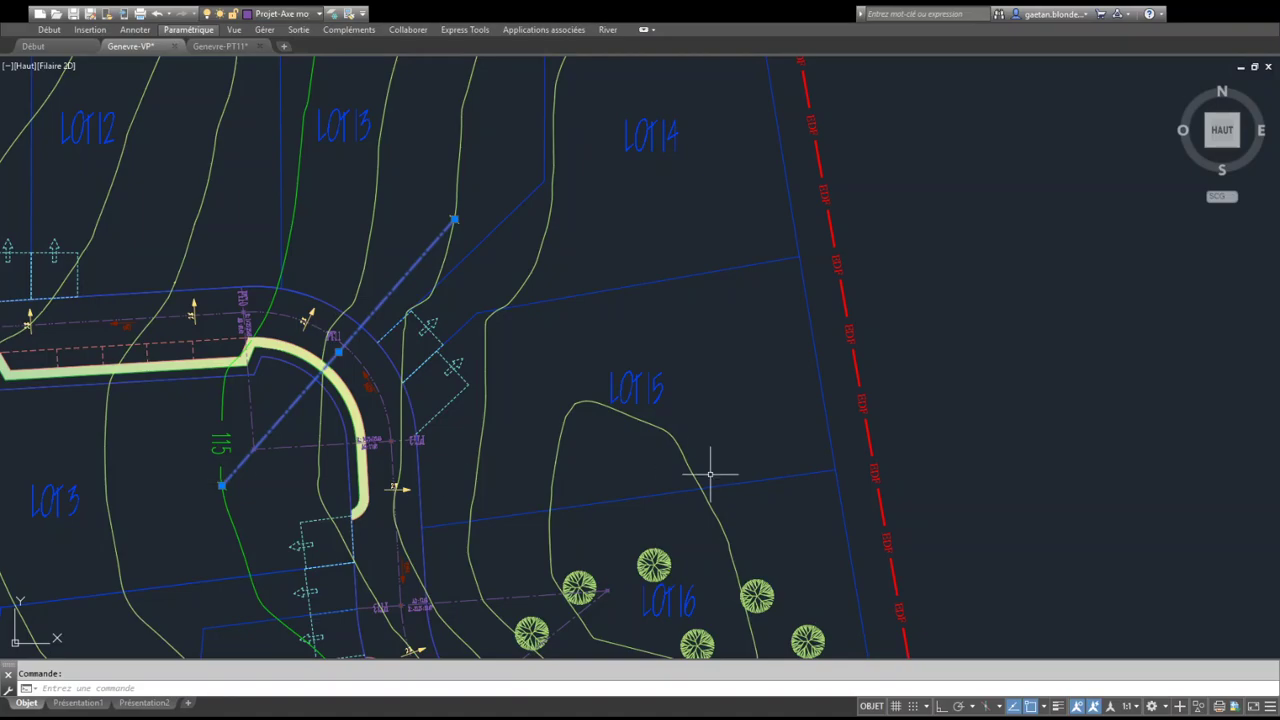
{"action": "scroll", "coordinate": [246, 477], "scroll_direction": "up", "scroll_amount": 4}
{"action": "scroll", "coordinate": [178, 530], "scroll_direction": "up", "scroll_amount": 4}
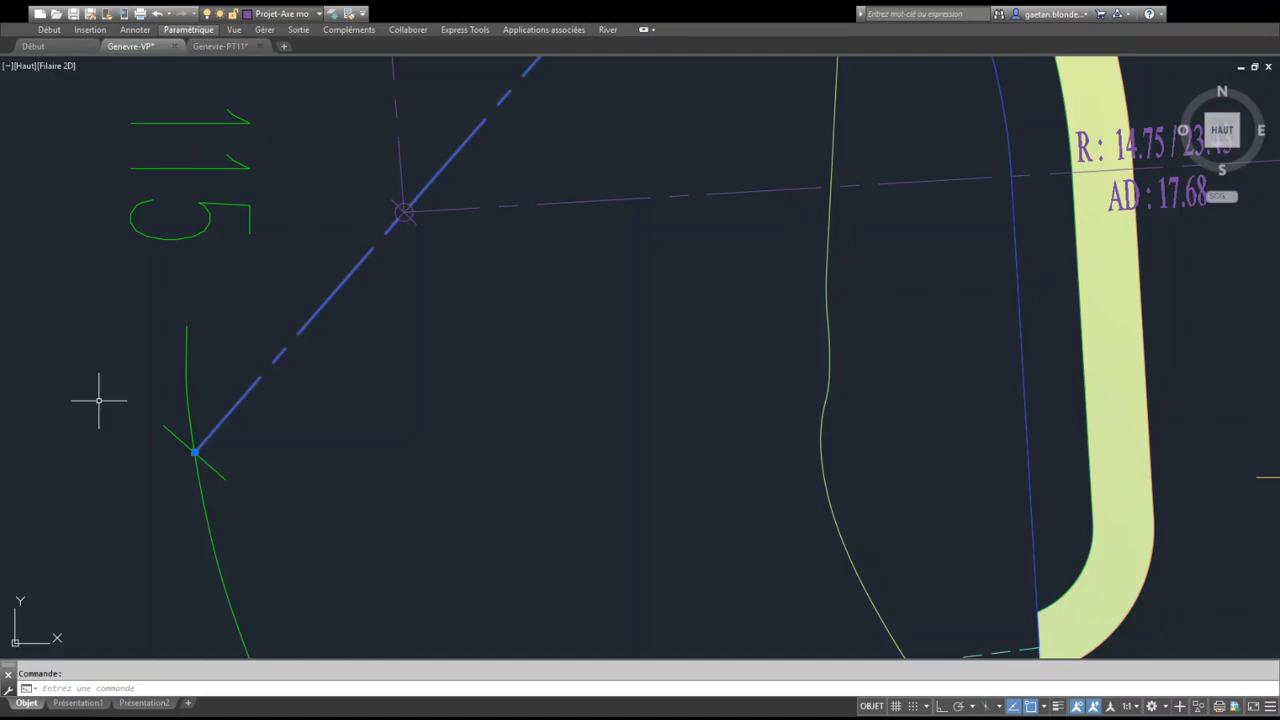
Return to the Genevre-PT11 drawing and select the pasted section line with all its ticks and the PT11 circle
{"action": "left_click", "coordinate": [220, 46]}
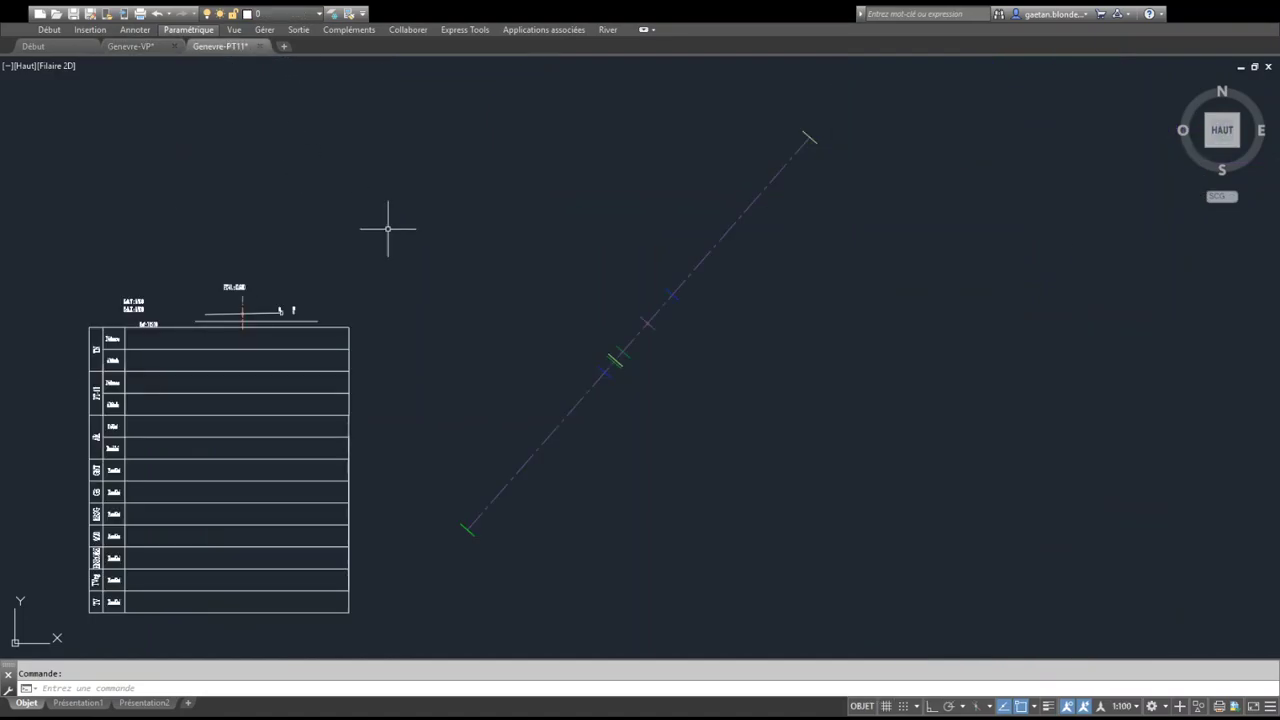
{"action": "mouse_move", "coordinate": [661, 379]}
{"action": "middle_mouse_down"}
{"action": "mouse_move", "coordinate": [451, 309]}
{"action": "mouse_move", "coordinate": [466, 359]}
{"action": "middle_mouse_up"}
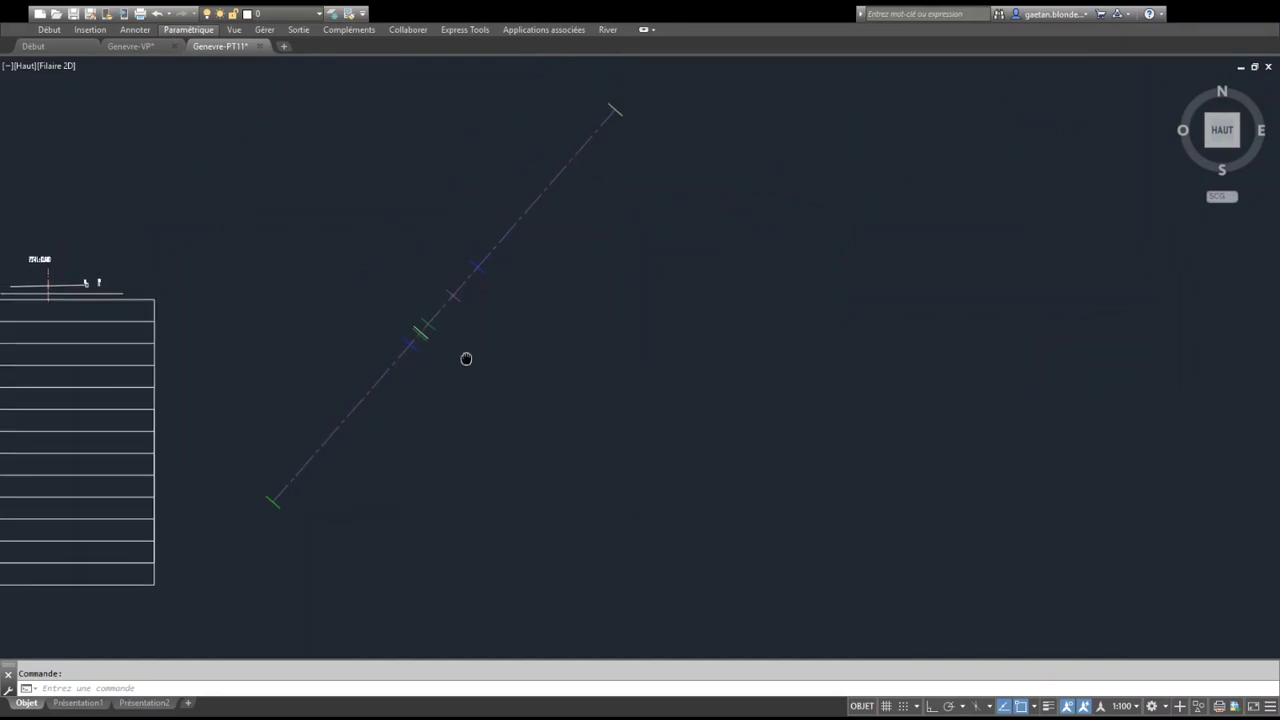
{"action": "left_click", "coordinate": [773, 603]}
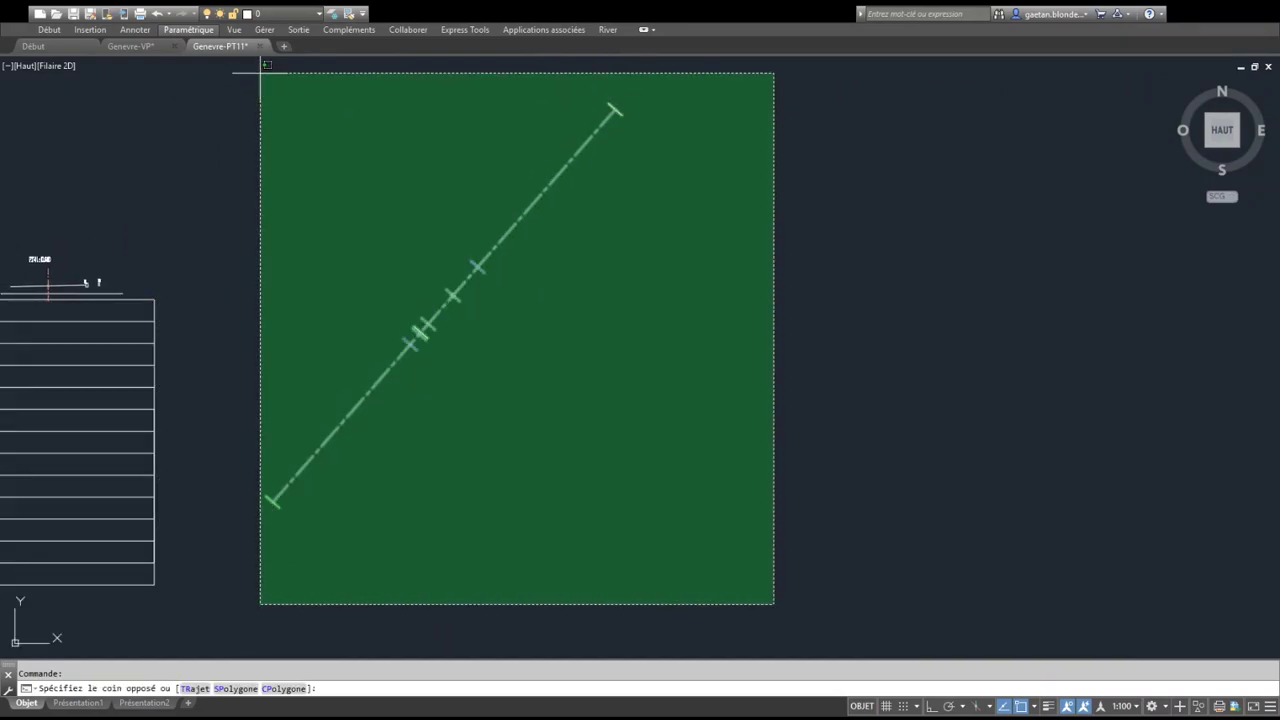
{"action": "left_click", "coordinate": [226, 91]}
{"action": "scroll", "coordinate": [560, 335], "scroll_direction": "up", "scroll_amount": 5}
{"action": "middle_click_drag", "start_coordinate": [313, 251], "coordinate": [468, 283]}
{"action": "scroll", "coordinate": [426, 265], "scroll_direction": "up", "scroll_amount": 4}
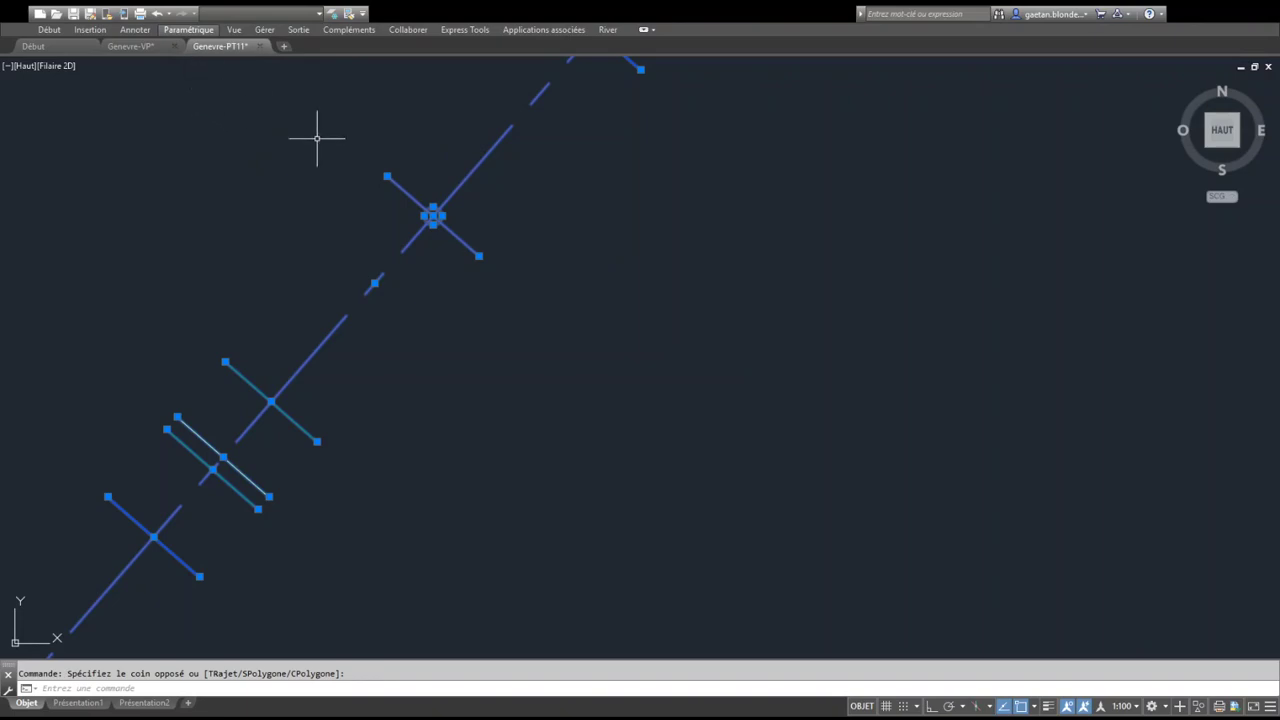
{"action": "scroll", "coordinate": [432, 212], "scroll_direction": "up", "scroll_amount": 3}
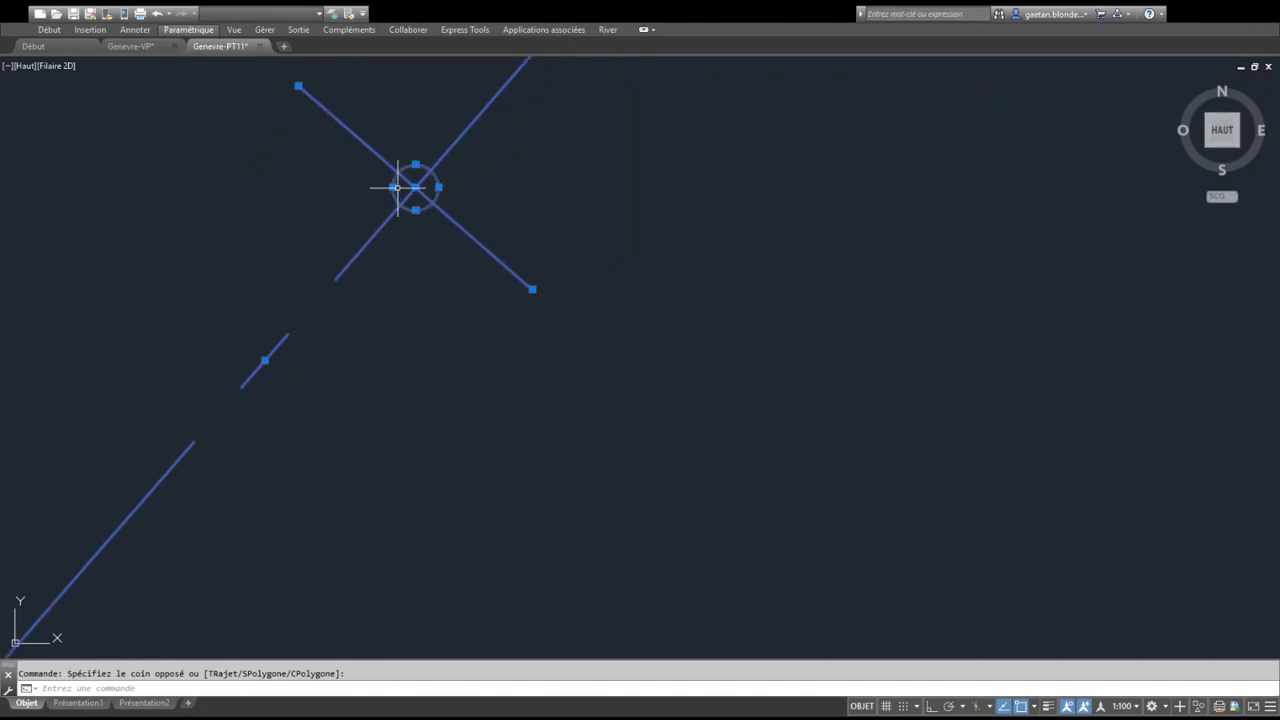
Start a Rotate of the selection about the centre of the PT11 circle, using the Reference option
{"action": "left_click", "coordinate": [56, 31]}
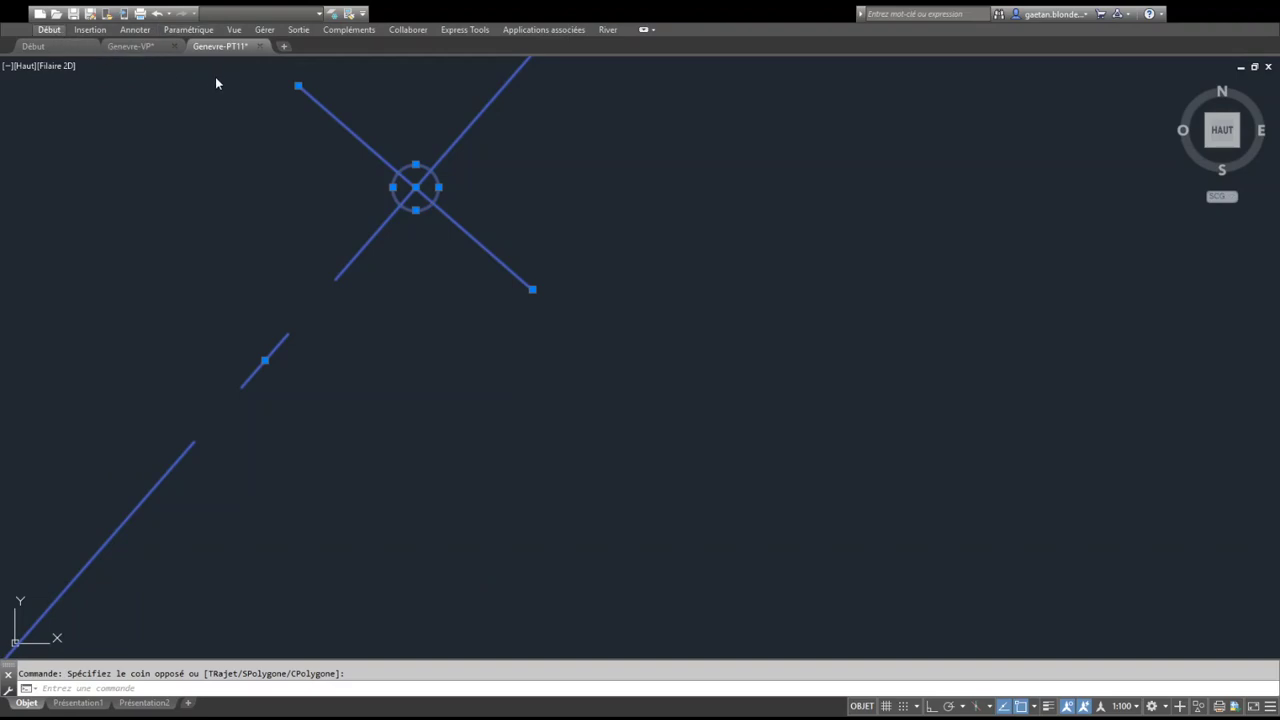
{"action": "type", "text": "ro"}
{"action": "key", "text": "Return"}
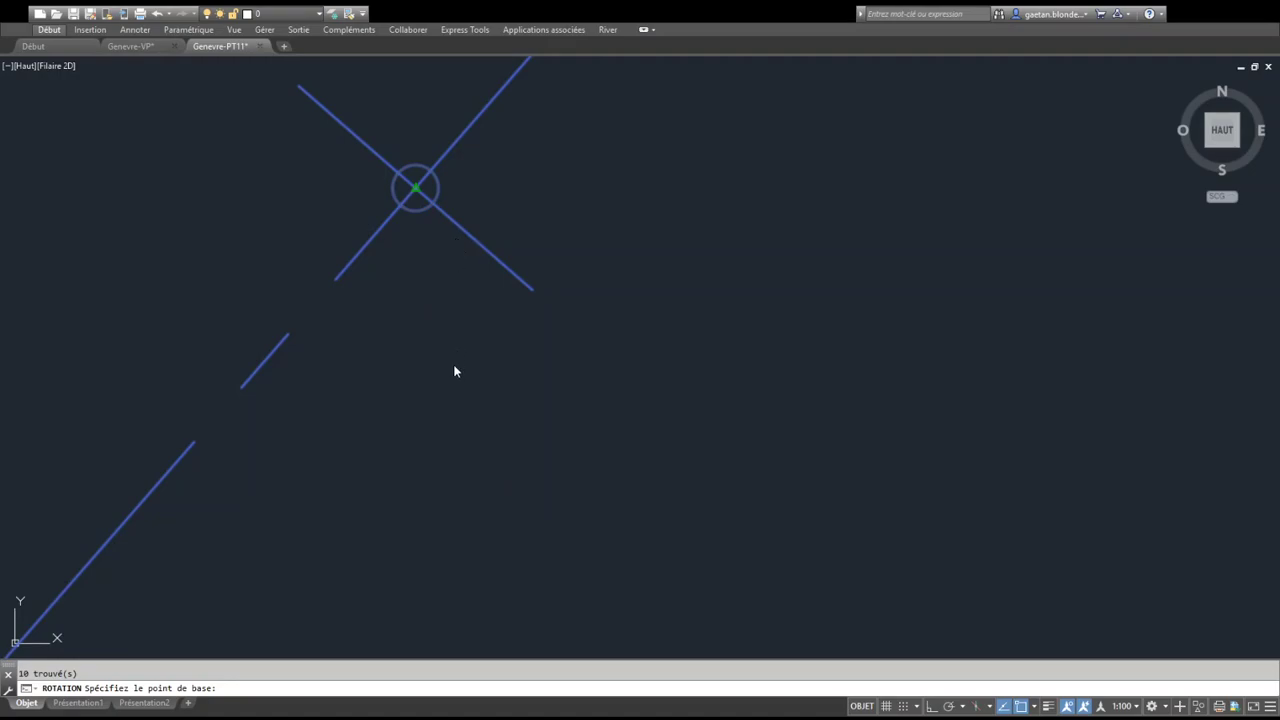
{"action": "left_click", "coordinate": [416, 189]}
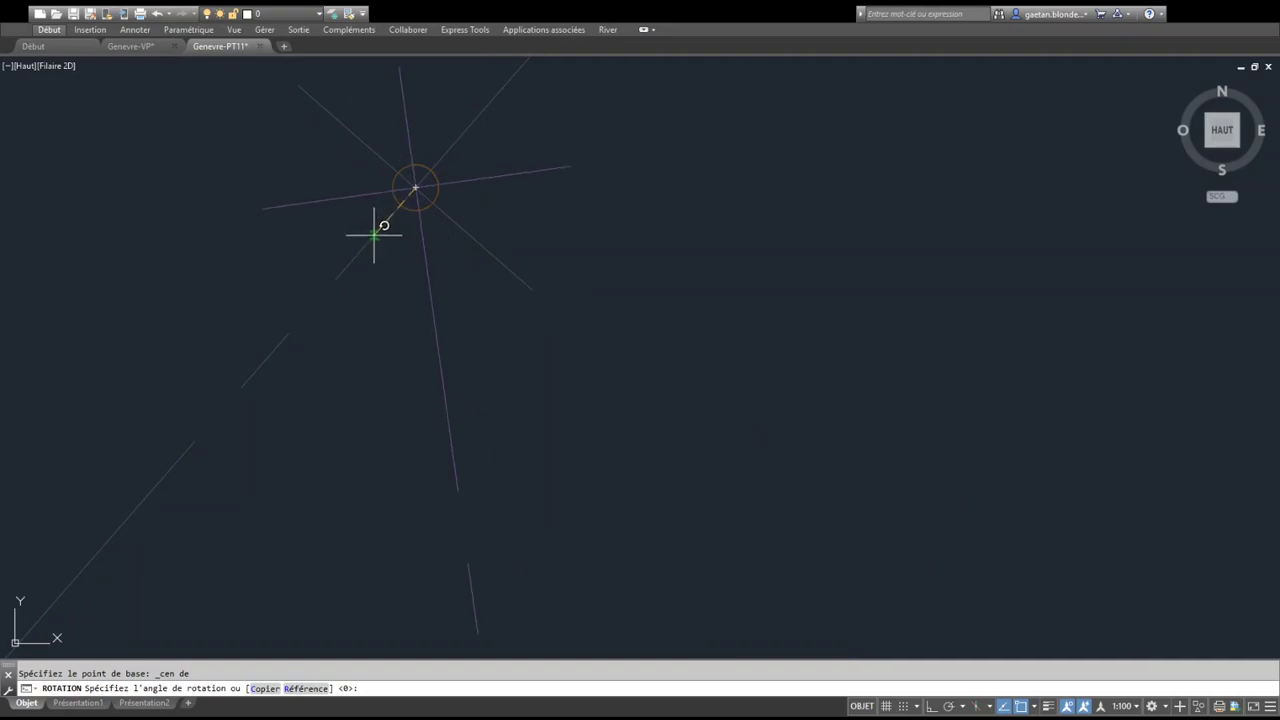
{"action": "scroll", "coordinate": [415, 318], "scroll_direction": "down", "scroll_amount": 5}
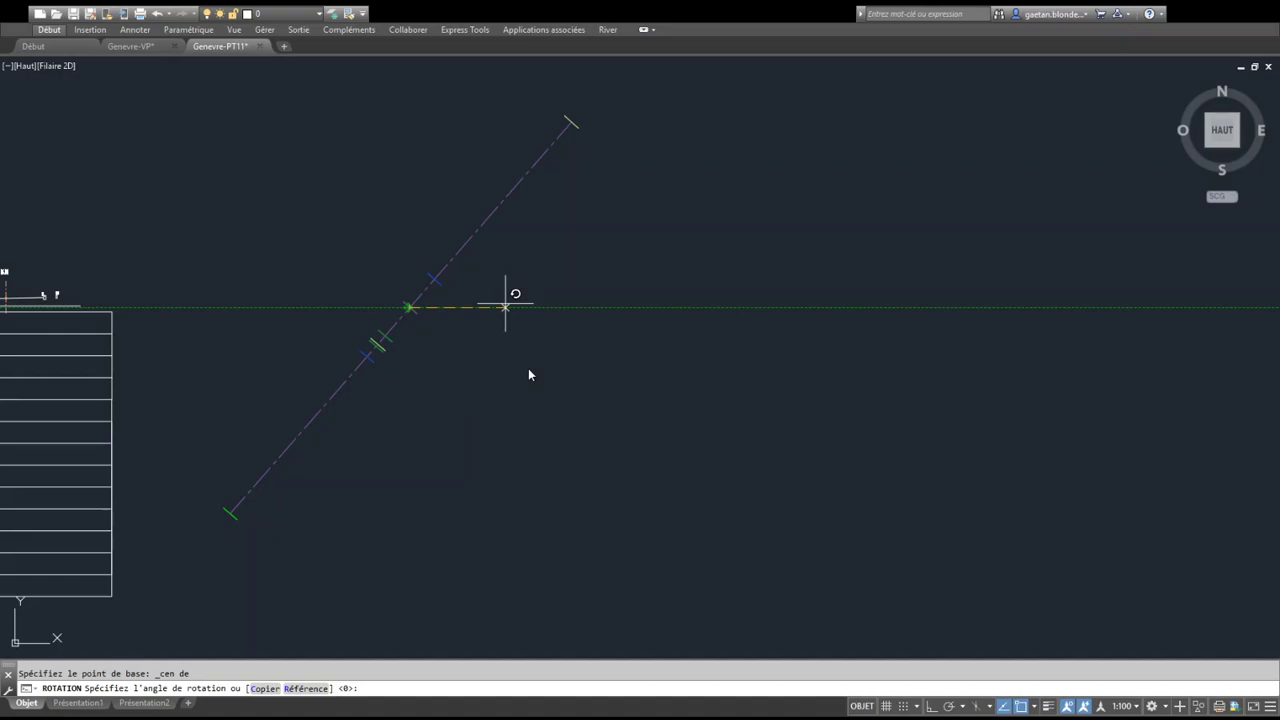
{"action": "type", "text": "R"}
{"action": "key", "text": "Return"}
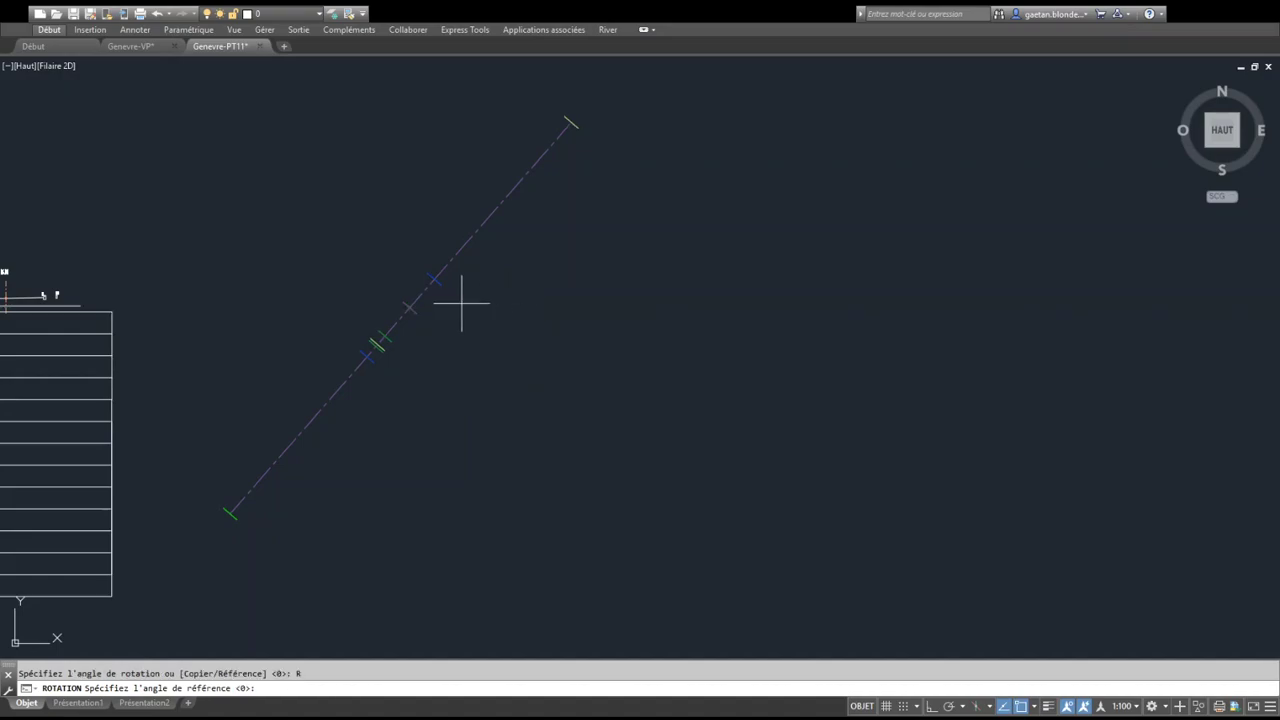
Take the reference angle from the circle's centre to the line's 115 contour end, and rotate the selection to an angle of 0
{"action": "scroll", "coordinate": [463, 300], "scroll_direction": "up", "scroll_amount": 5}
{"action": "scroll", "coordinate": [451, 260], "scroll_direction": "up", "scroll_amount": 2}
{"action": "scroll", "coordinate": [451, 265], "scroll_direction": "up", "scroll_amount": 3}
{"action": "scroll", "coordinate": [447, 269], "scroll_direction": "up", "scroll_amount": 2}
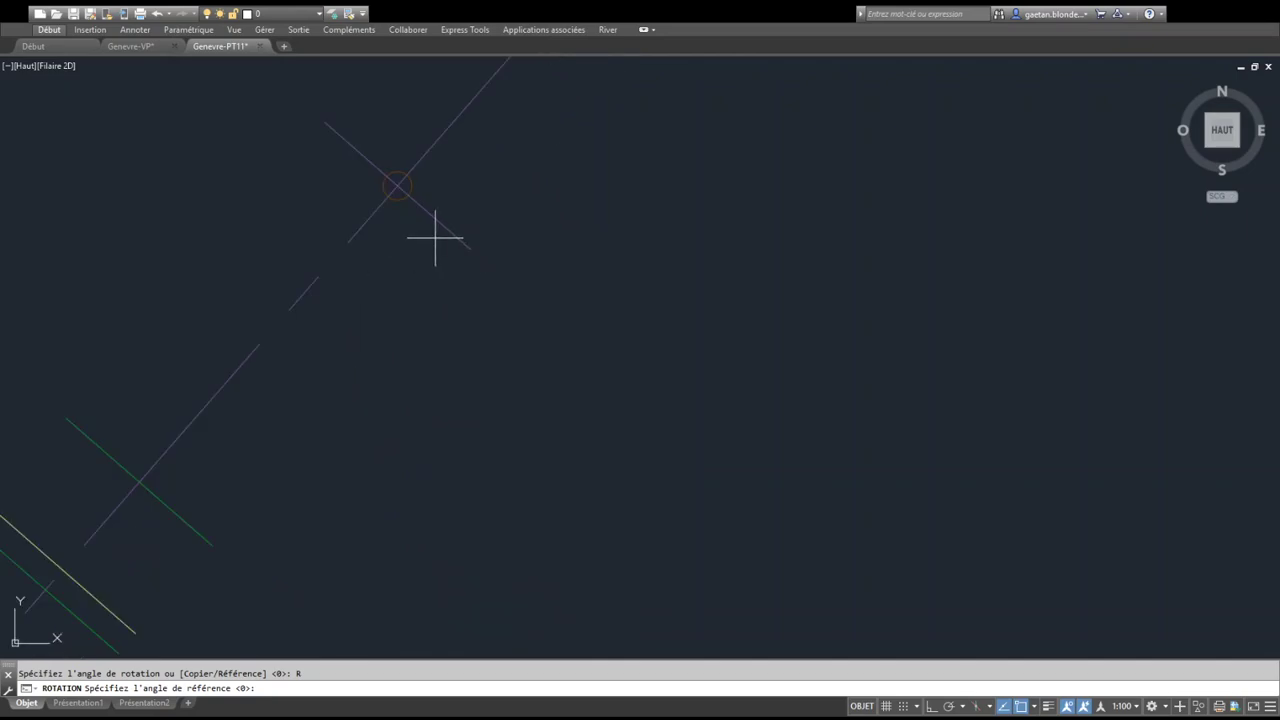
{"action": "left_click", "coordinate": [397, 185]}
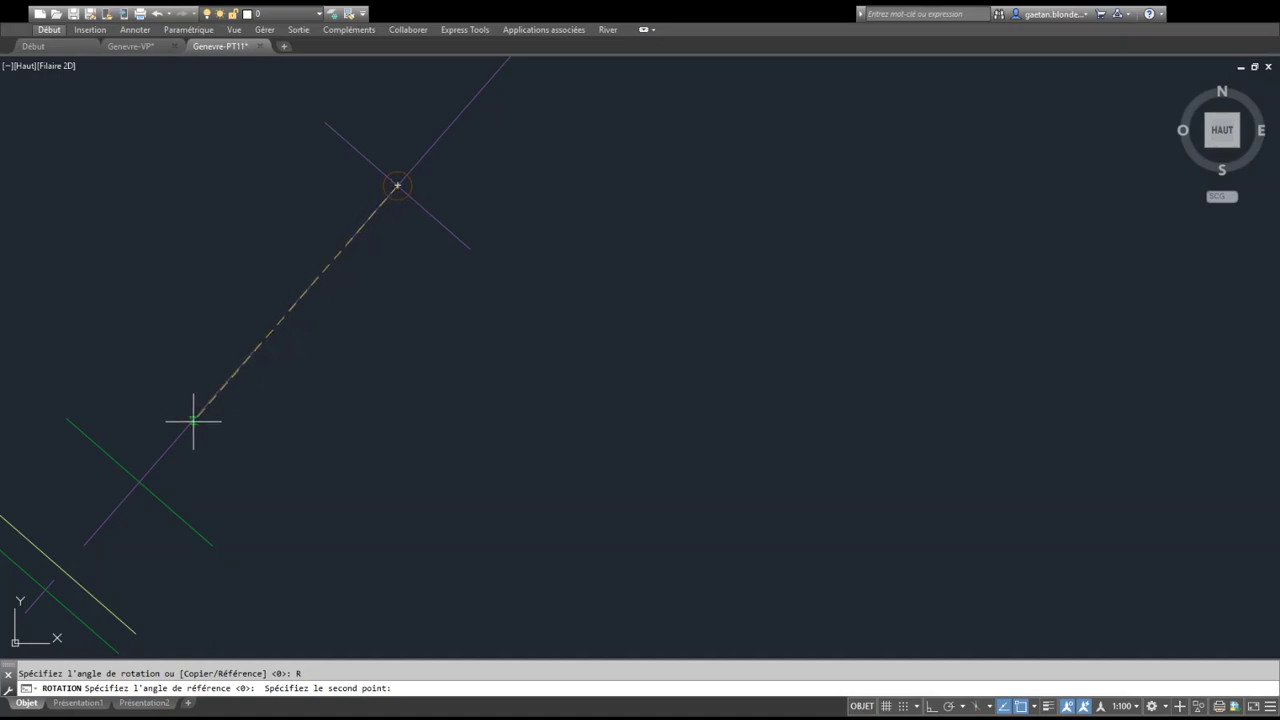
{"action": "scroll", "coordinate": [217, 449], "scroll_direction": "down", "scroll_amount": 5}
{"action": "mouse_move", "coordinate": [223, 451]}
{"action": "middle_mouse_down"}
{"action": "mouse_move", "coordinate": [304, 360]}
{"action": "mouse_move", "coordinate": [394, 371]}
{"action": "middle_mouse_up"}
{"action": "scroll", "coordinate": [177, 529], "scroll_direction": "up", "scroll_amount": 3}
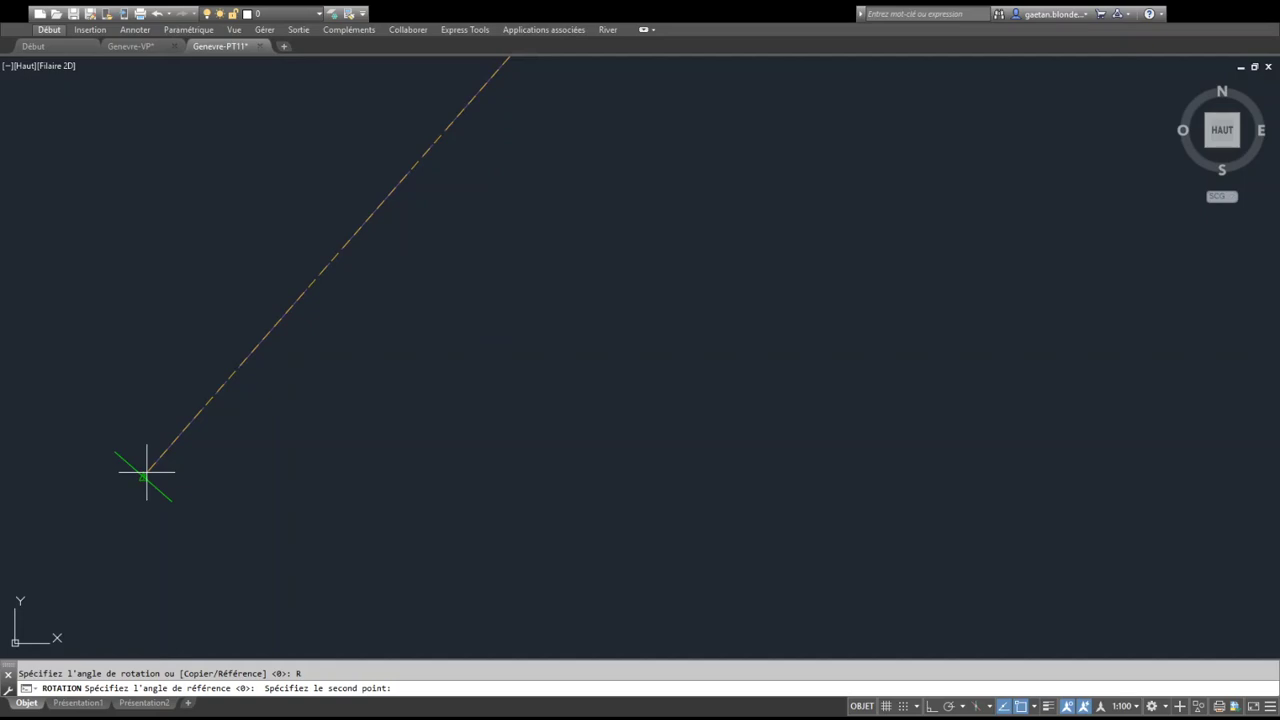
{"action": "left_click", "coordinate": [193, 421]}
{"action": "middle_click_drag", "start_coordinate": [194, 414], "coordinate": [414, 500]}
{"action": "scroll", "coordinate": [540, 465], "scroll_direction": "down", "scroll_amount": 5}
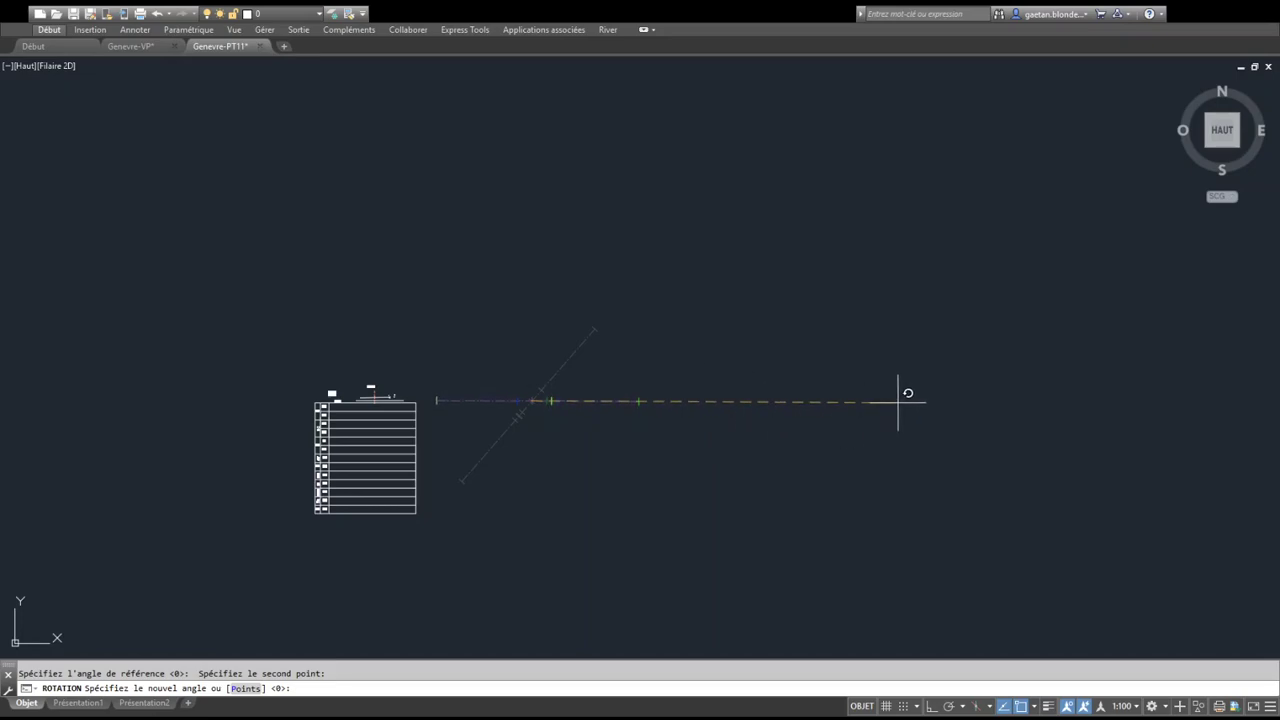
{"action": "left_click", "coordinate": [973, 401]}
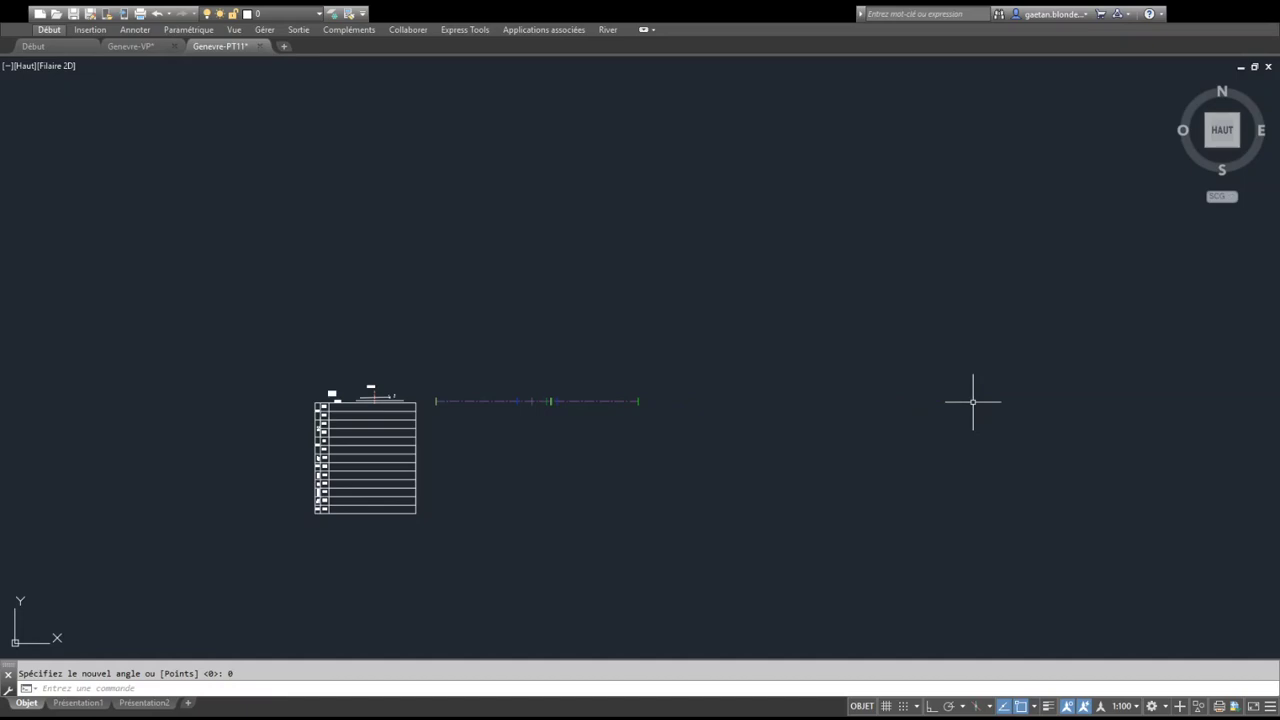
Highlight the terrain contour ticks on the rotated section line: the one at each end and the one near the inner boundary
{"action": "scroll", "coordinate": [586, 421], "scroll_direction": "up", "scroll_amount": 5}
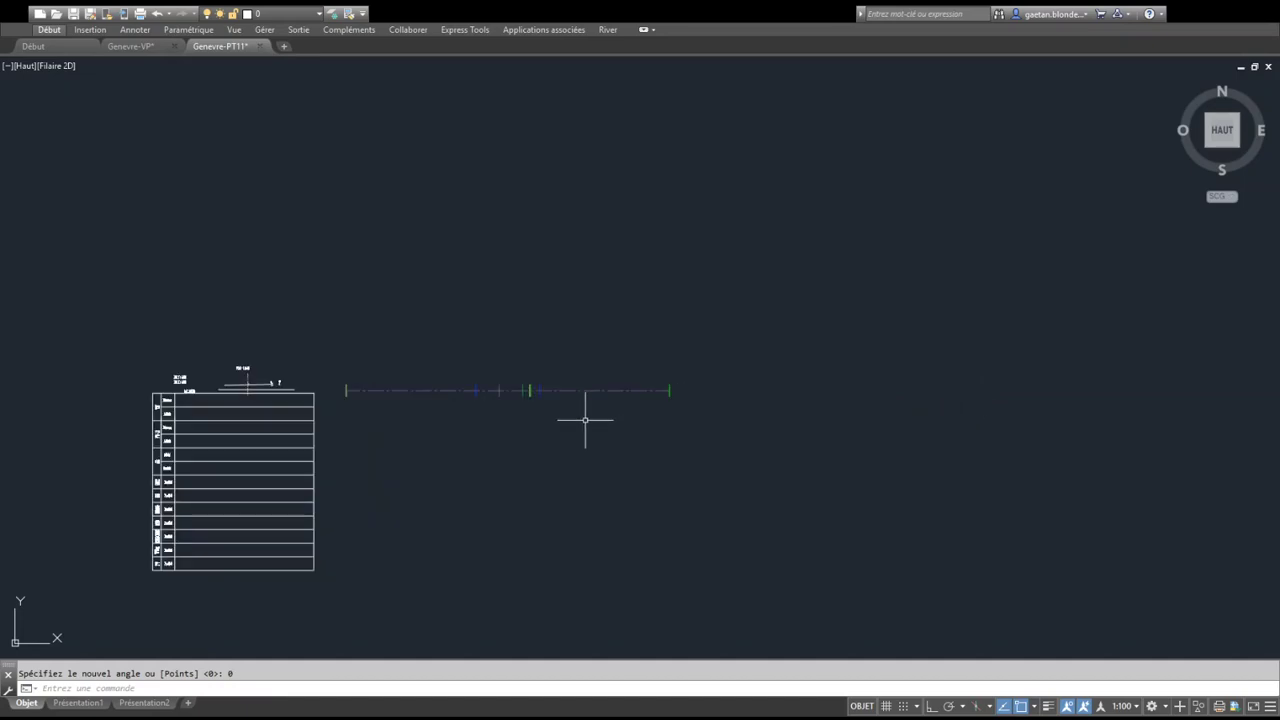
{"action": "middle_click_drag", "start_coordinate": [569, 409], "coordinate": [542, 375]}
{"action": "left_click", "coordinate": [777, 334]}
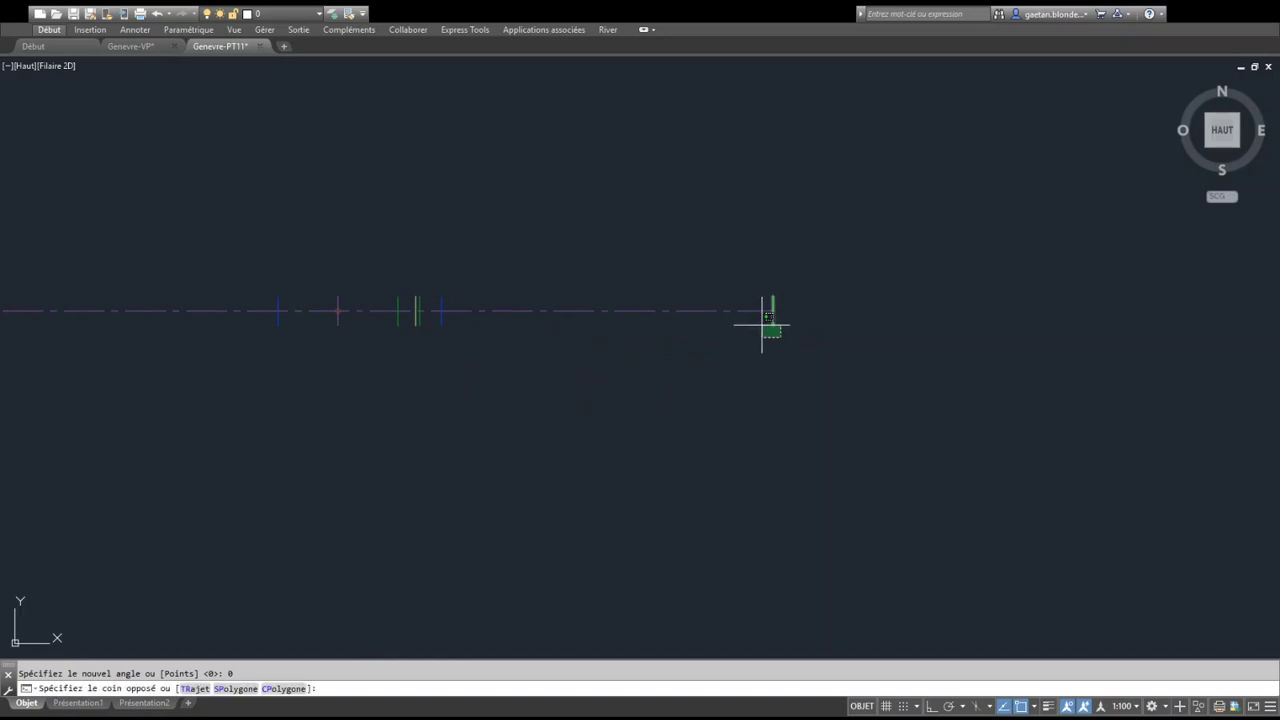
{"action": "left_click", "coordinate": [763, 318]}
{"action": "scroll", "coordinate": [366, 331], "scroll_direction": "up", "scroll_amount": 4}
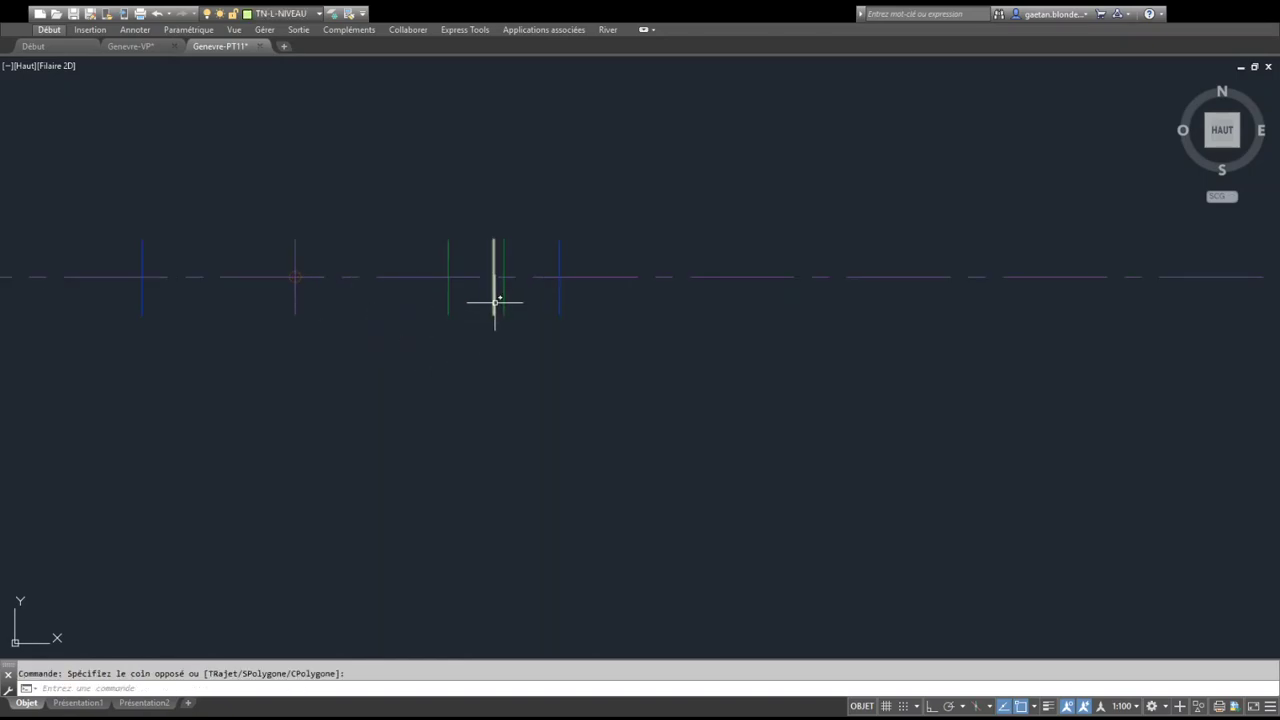
{"action": "left_click", "coordinate": [494, 300]}
{"action": "middle_click_drag", "start_coordinate": [396, 448], "coordinate": [946, 431]}
{"action": "left_click", "coordinate": [683, 376]}
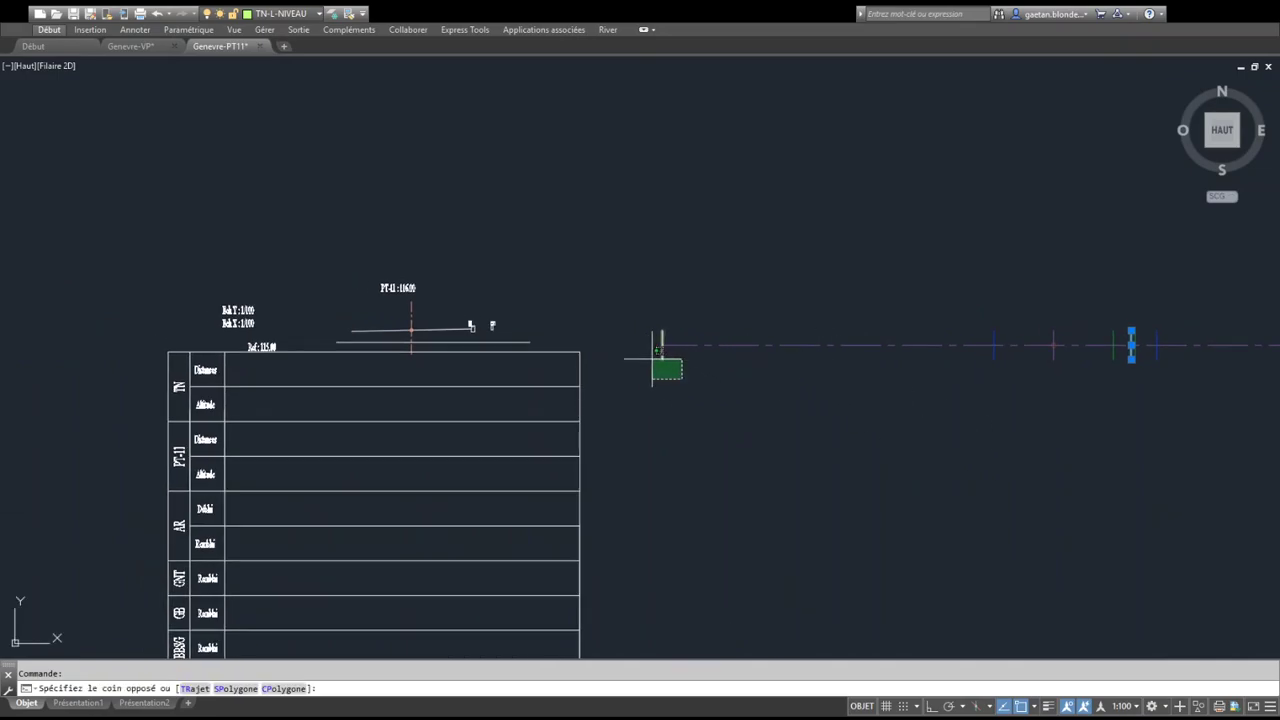
{"action": "left_click", "coordinate": [659, 356]}
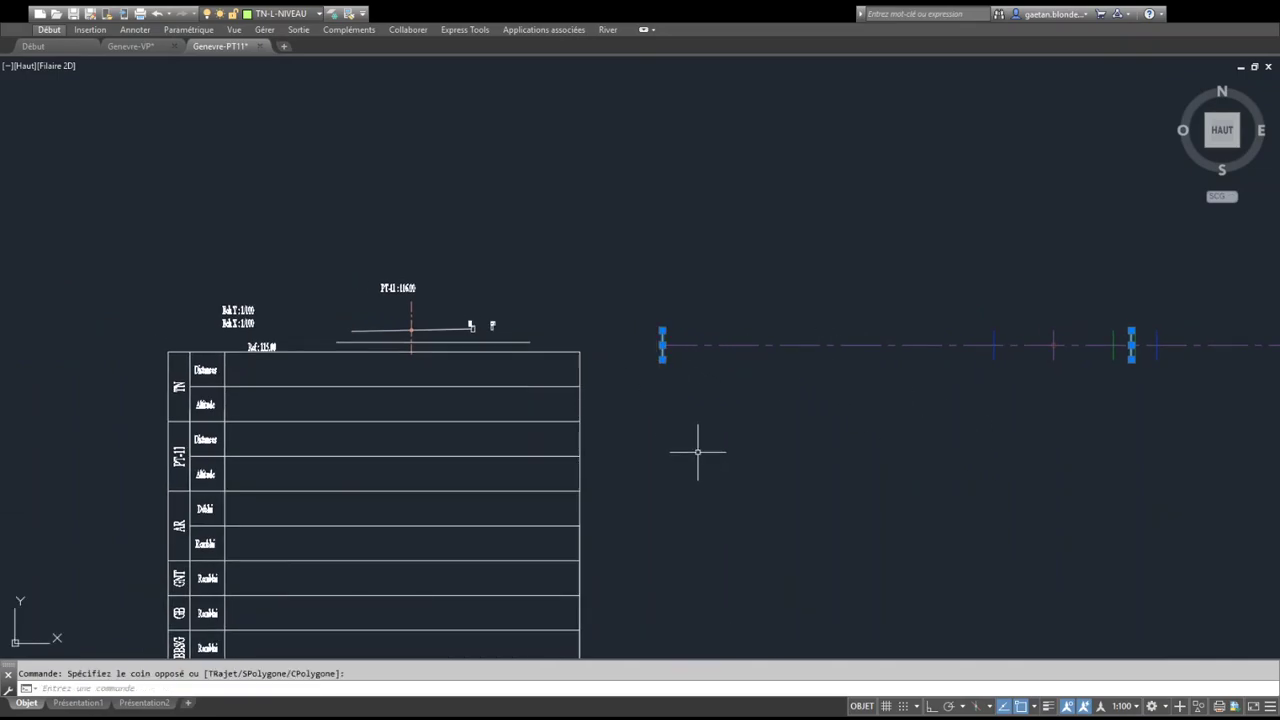
{"action": "scroll", "coordinate": [698, 452], "scroll_direction": "down", "scroll_amount": 2}
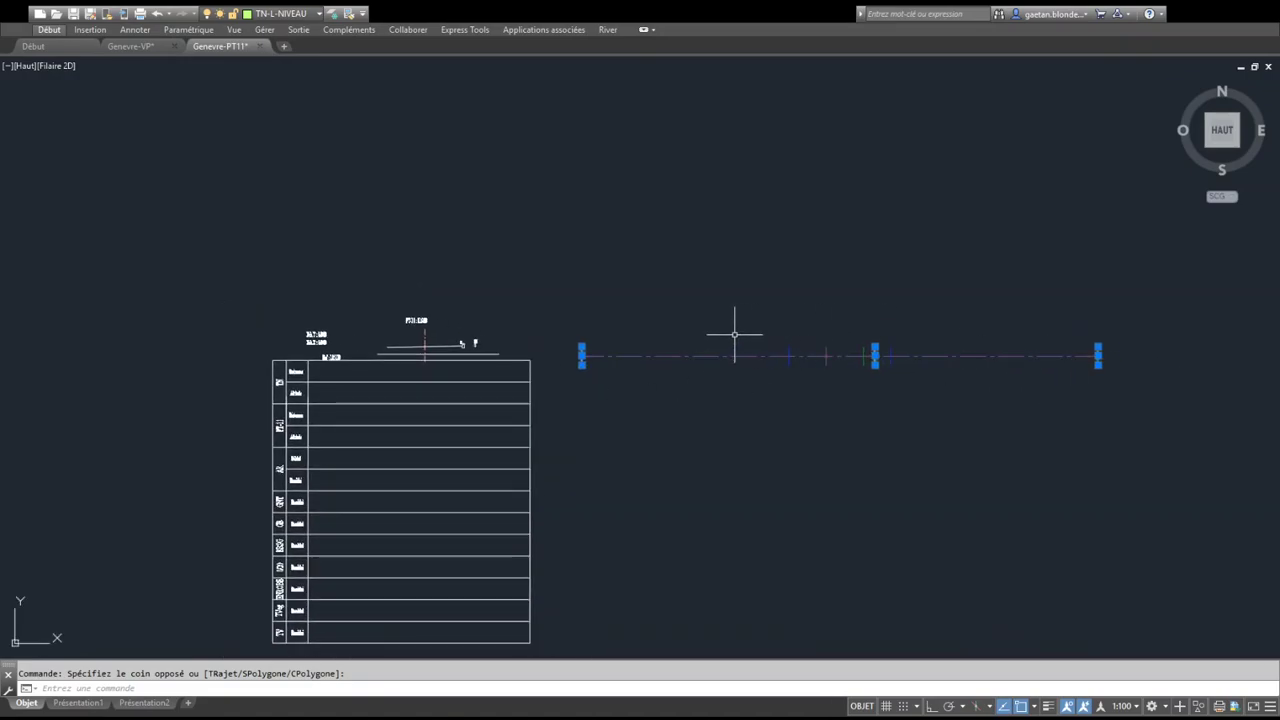
Examine the PT-11 profile above the table, highlight its vertical axis line, and clear the selection
{"action": "scroll", "coordinate": [414, 350], "scroll_direction": "up", "scroll_amount": 6}
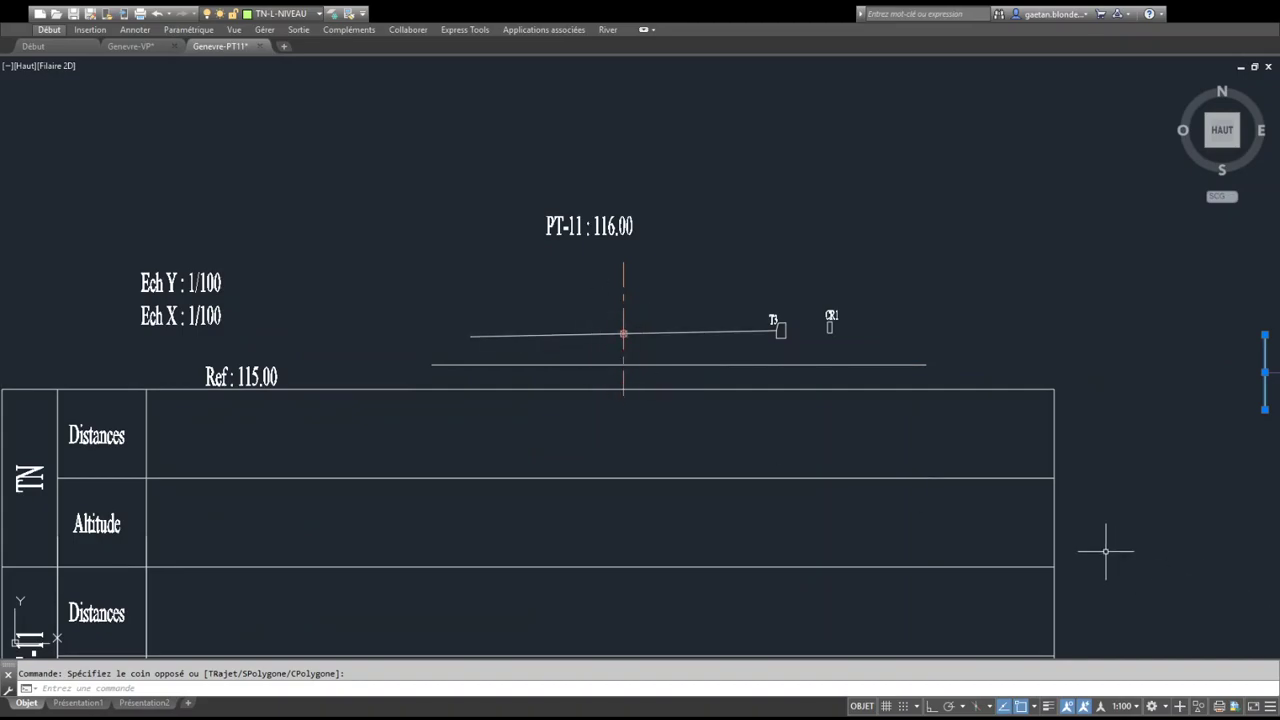
{"action": "scroll", "coordinate": [1107, 523], "scroll_direction": "down", "scroll_amount": 3}
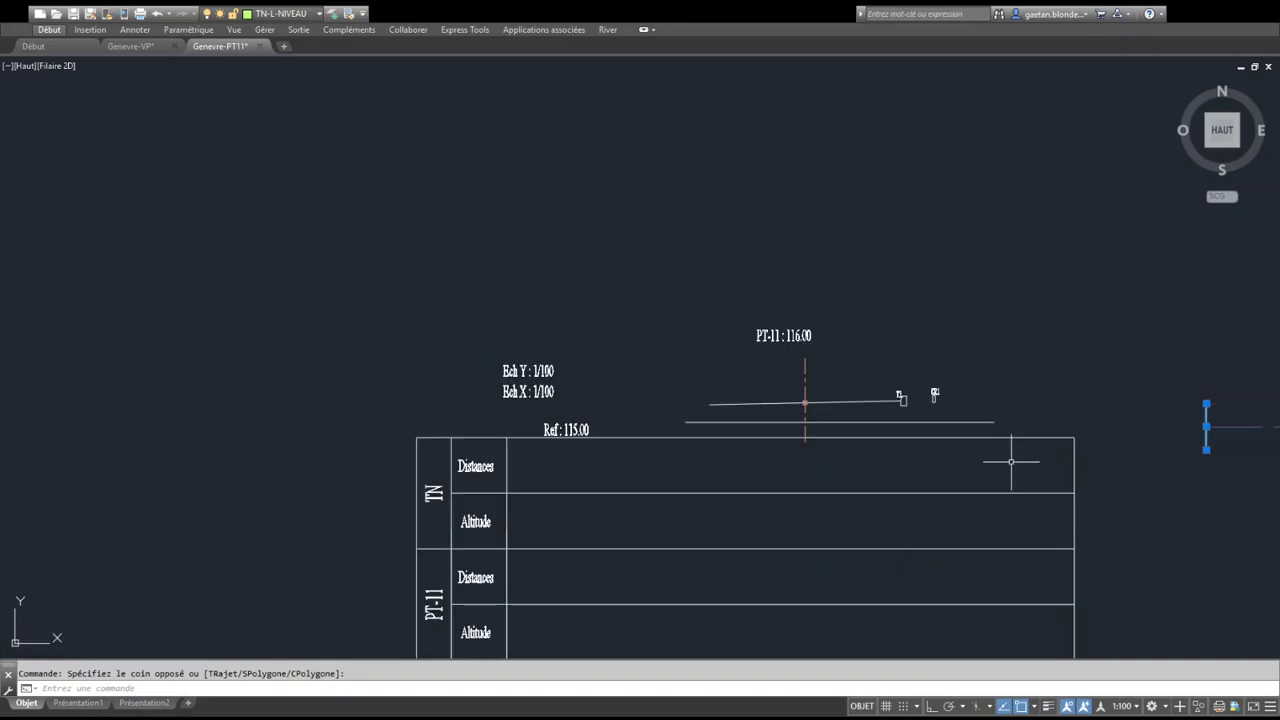
{"action": "left_click", "coordinate": [875, 389]}
{"action": "left_click", "coordinate": [768, 368]}
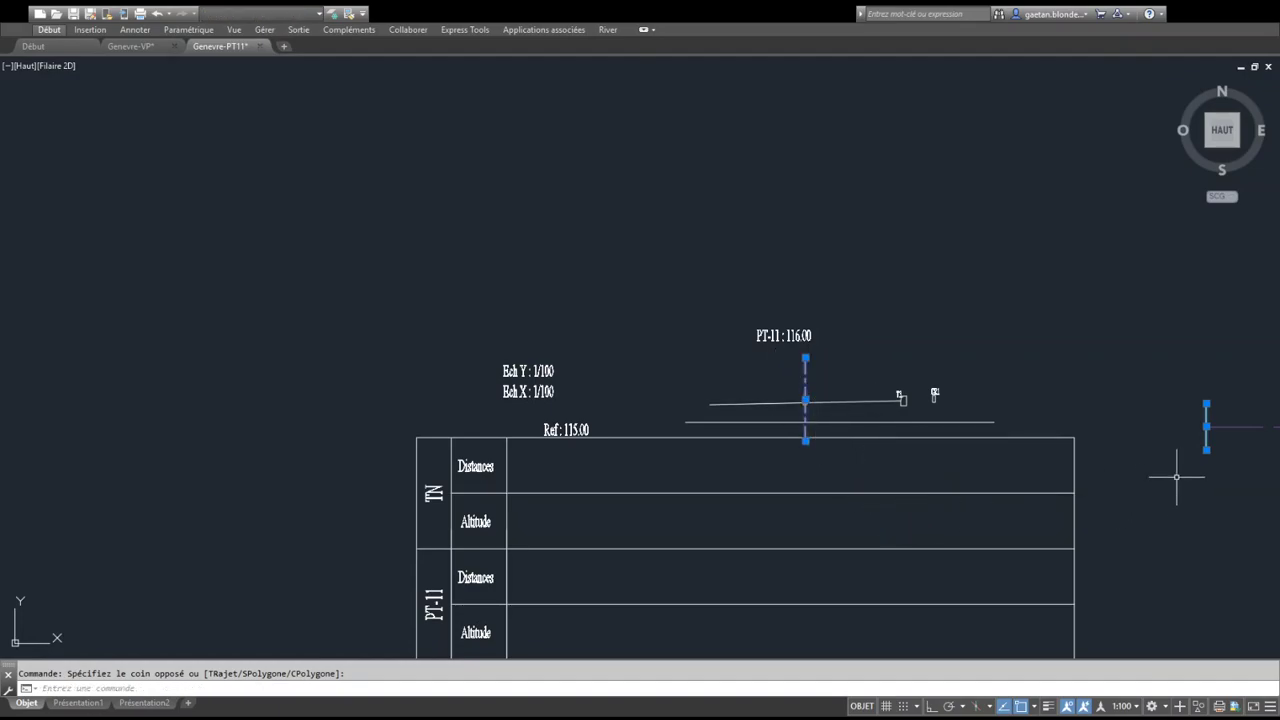
{"action": "key", "text": "Escape"}
Select the PT11 circle and add the whole rotated section line with all its ticks to the selection
{"action": "mouse_move", "coordinate": [1206, 480]}
{"action": "middle_mouse_down"}
{"action": "mouse_move", "coordinate": [881, 417]}
{"action": "mouse_move", "coordinate": [2, 415]}
{"action": "middle_mouse_up"}
{"action": "middle_click_drag", "start_coordinate": [793, 424], "coordinate": [777, 427]}
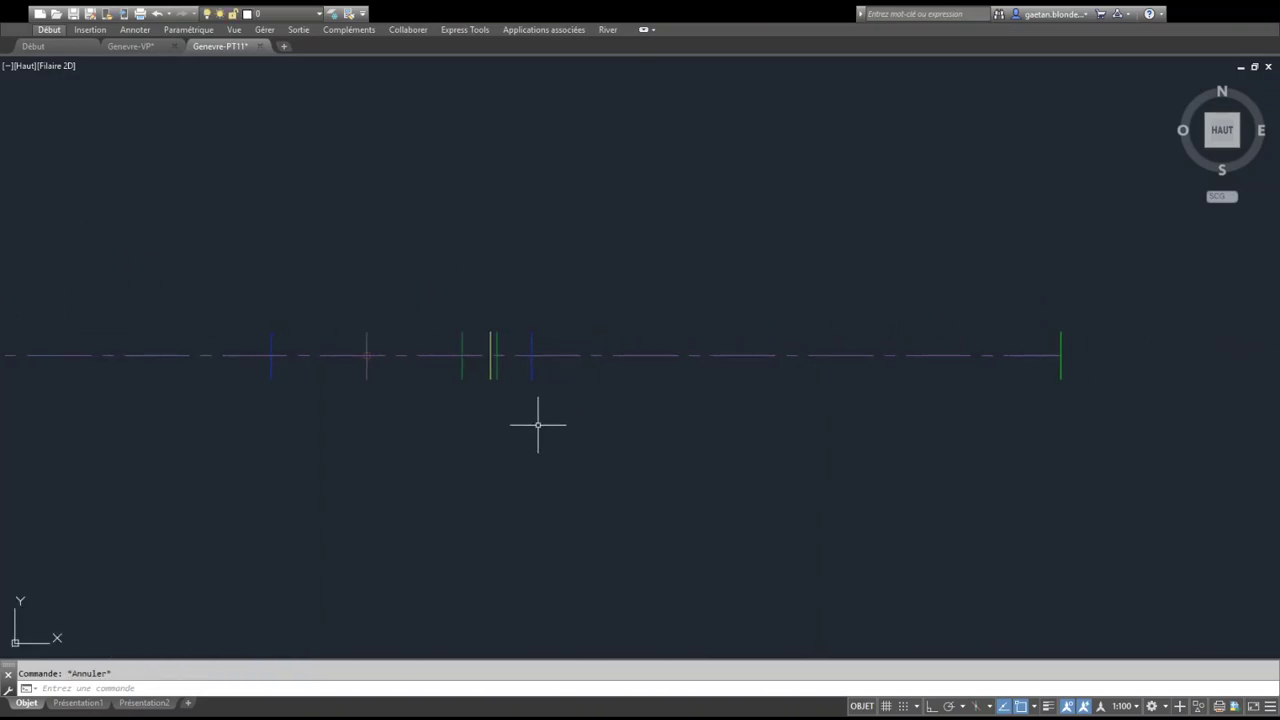
{"action": "scroll", "coordinate": [340, 360], "scroll_direction": "up", "scroll_amount": 8}
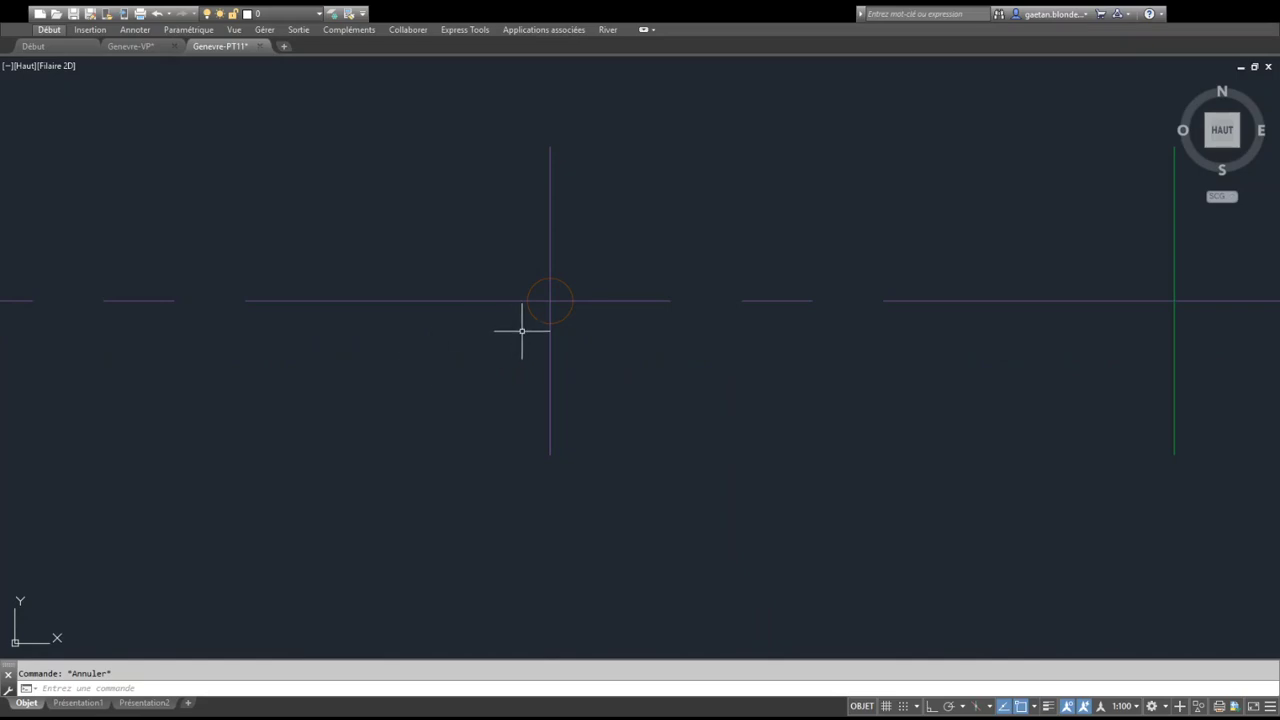
{"action": "left_click", "coordinate": [593, 330]}
{"action": "left_click", "coordinate": [563, 308]}
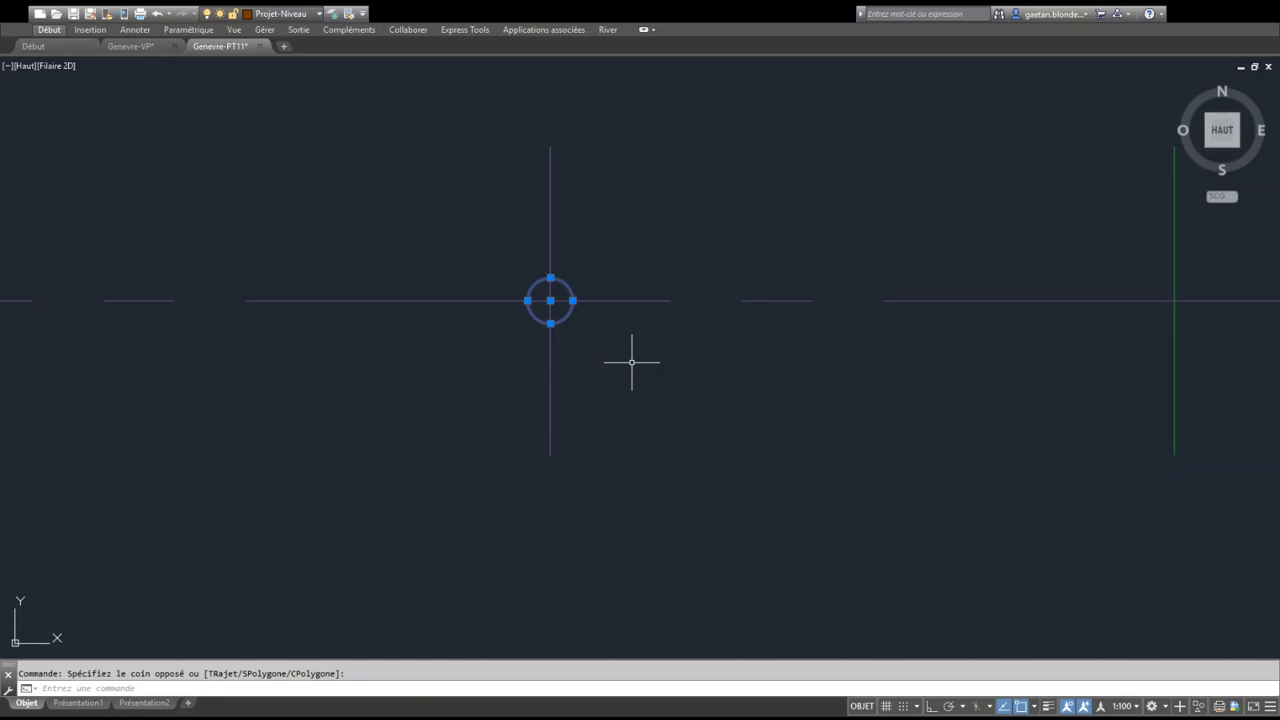
{"action": "scroll", "coordinate": [631, 362], "scroll_direction": "down", "scroll_amount": 1}
{"action": "scroll", "coordinate": [722, 308], "scroll_direction": "down", "scroll_amount": 2}
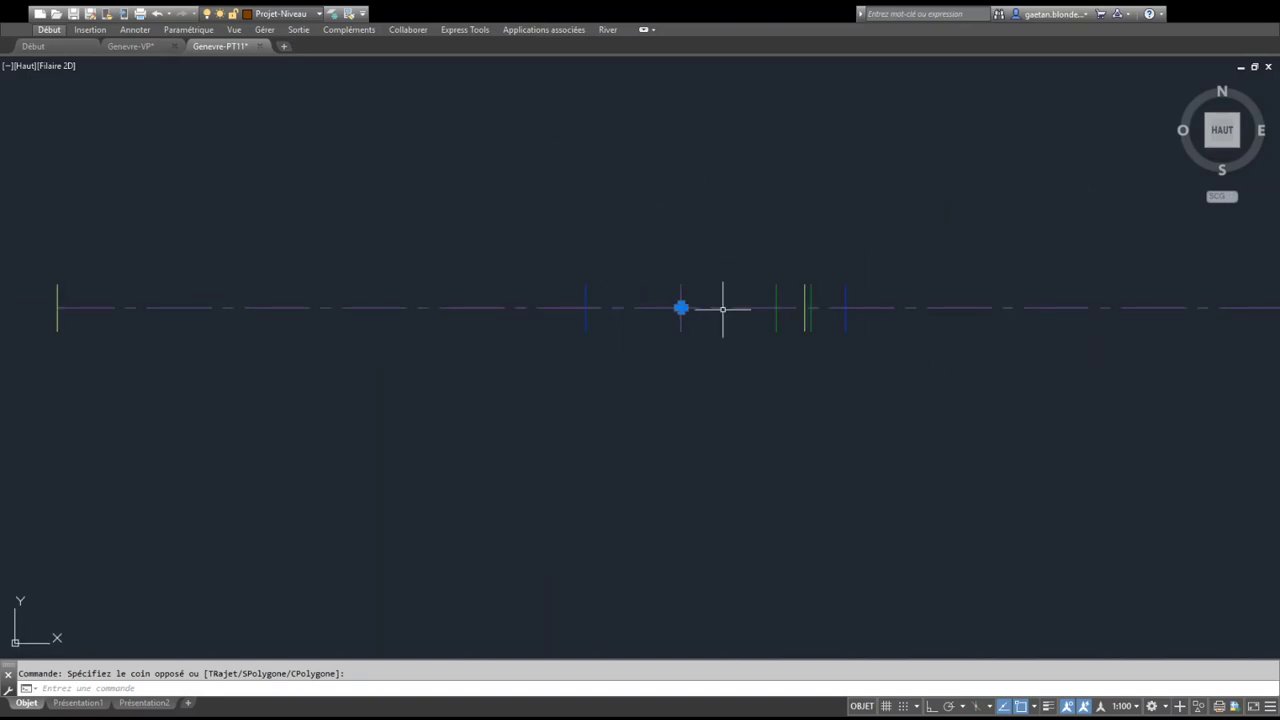
{"action": "scroll", "coordinate": [721, 319], "scroll_direction": "down", "scroll_amount": 2}
{"action": "left_click", "coordinate": [835, 336]}
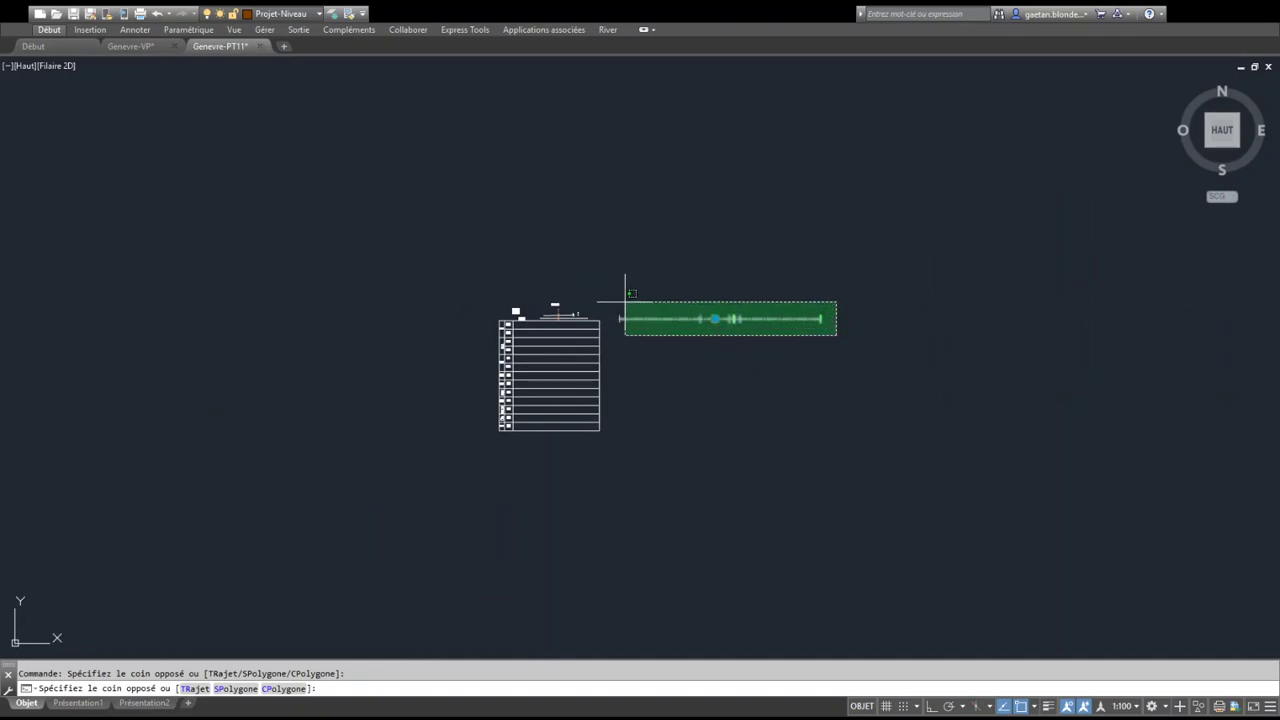
{"action": "left_click", "coordinate": [609, 302]}
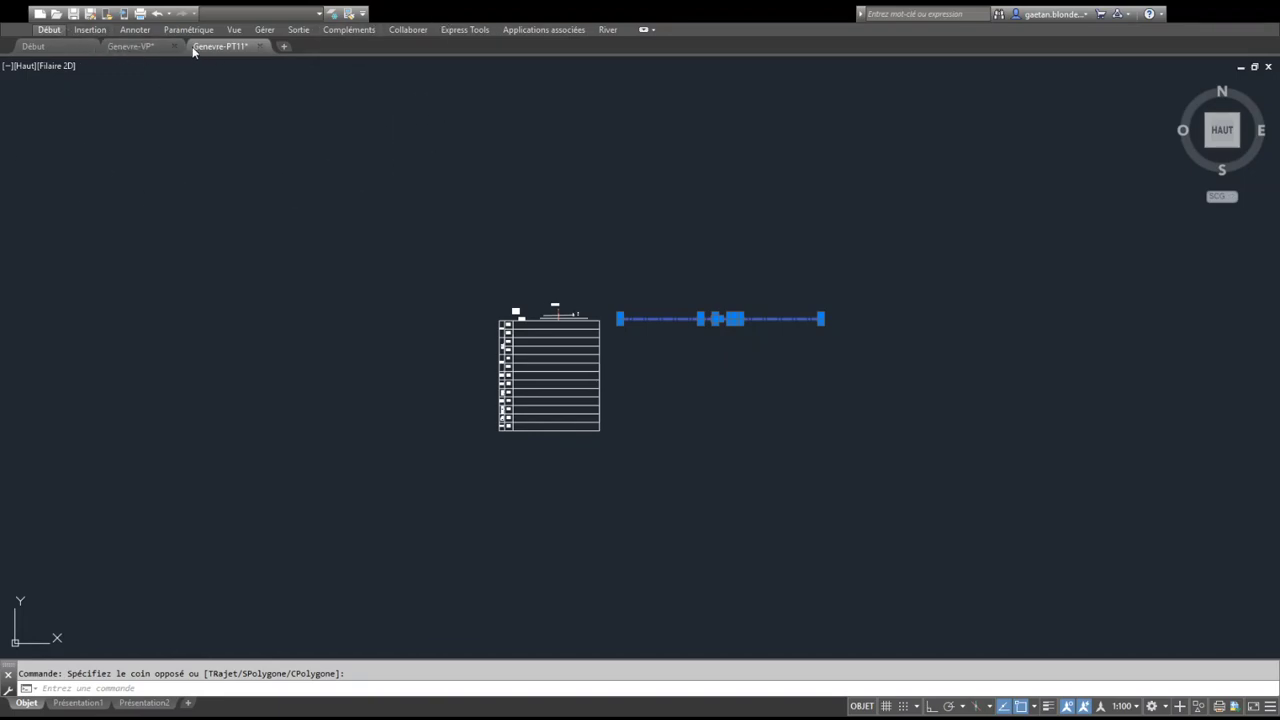
Move the selected section line and ticks from the PT11 circle's centre to a point vertically above the profile's axis point
{"action": "key", "text": "m"}
{"action": "key", "text": "Return"}
{"action": "scroll", "coordinate": [740, 314], "scroll_direction": "up", "scroll_amount": 5}
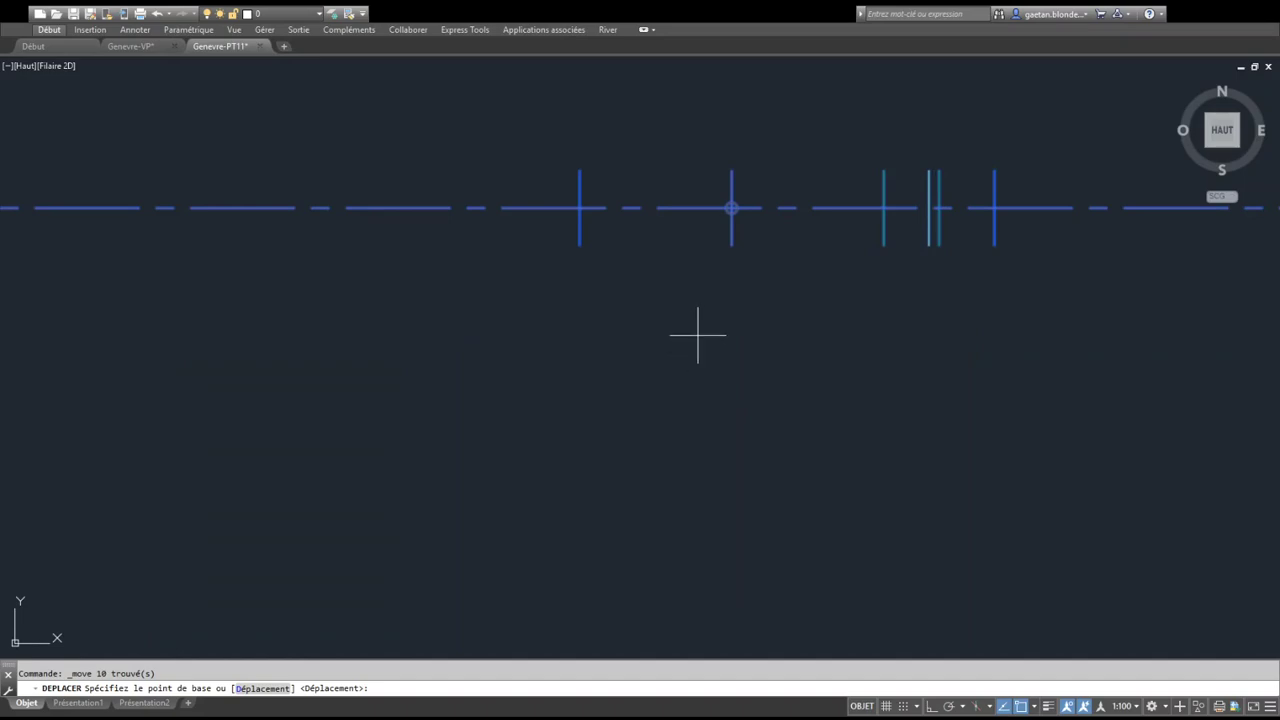
{"action": "scroll", "coordinate": [700, 245], "scroll_direction": "up", "scroll_amount": 4}
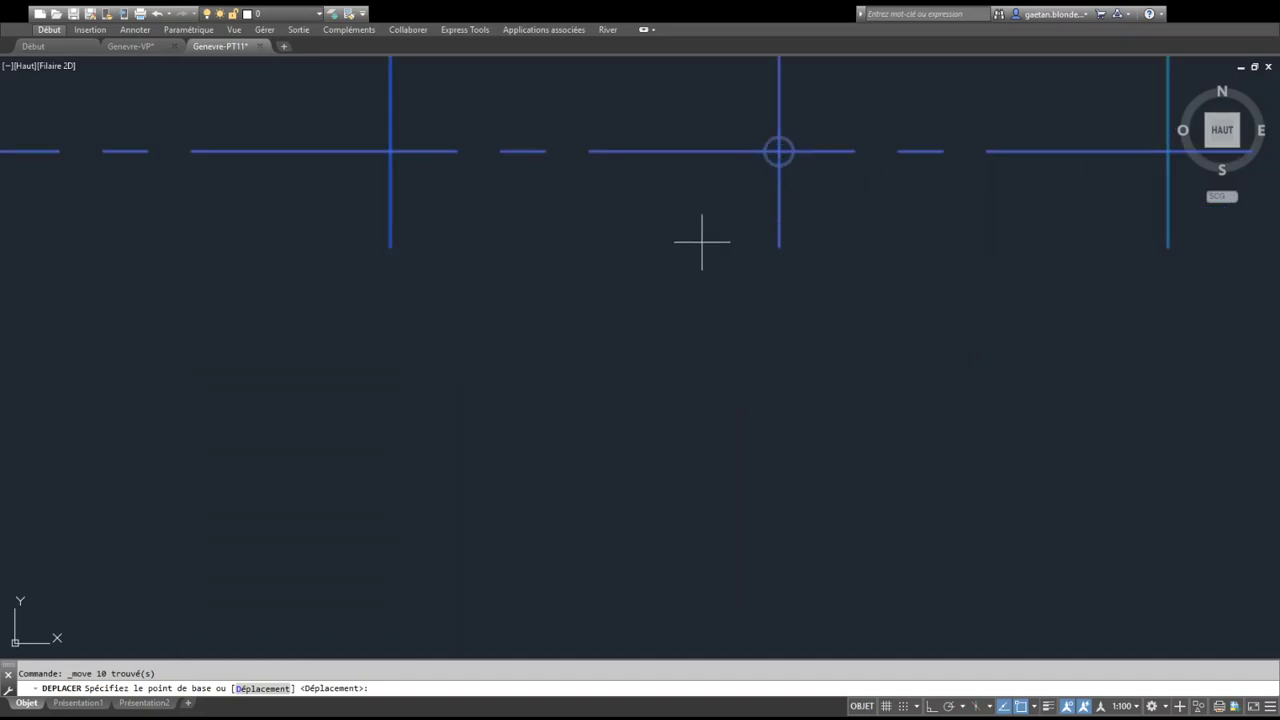
{"action": "left_click", "coordinate": [779, 151]}
{"action": "scroll", "coordinate": [772, 264], "scroll_direction": "down", "scroll_amount": 6}
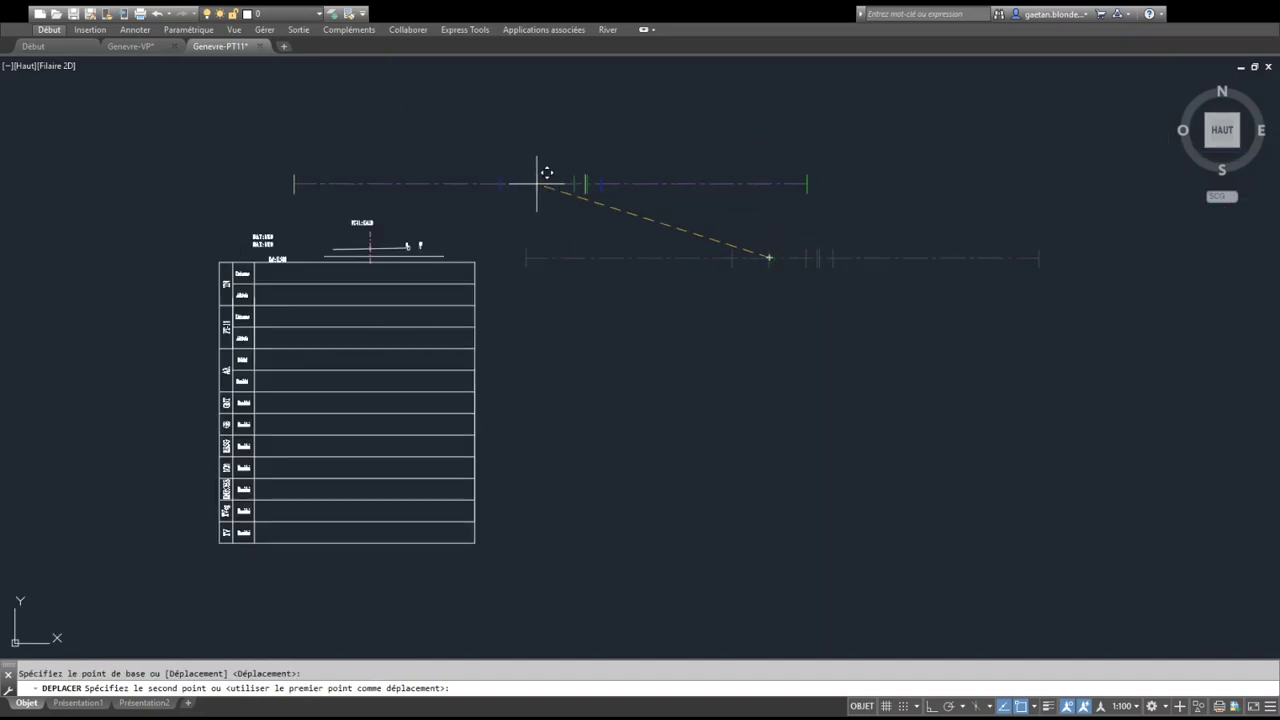
{"action": "scroll", "coordinate": [370, 246], "scroll_direction": "up", "scroll_amount": 4}
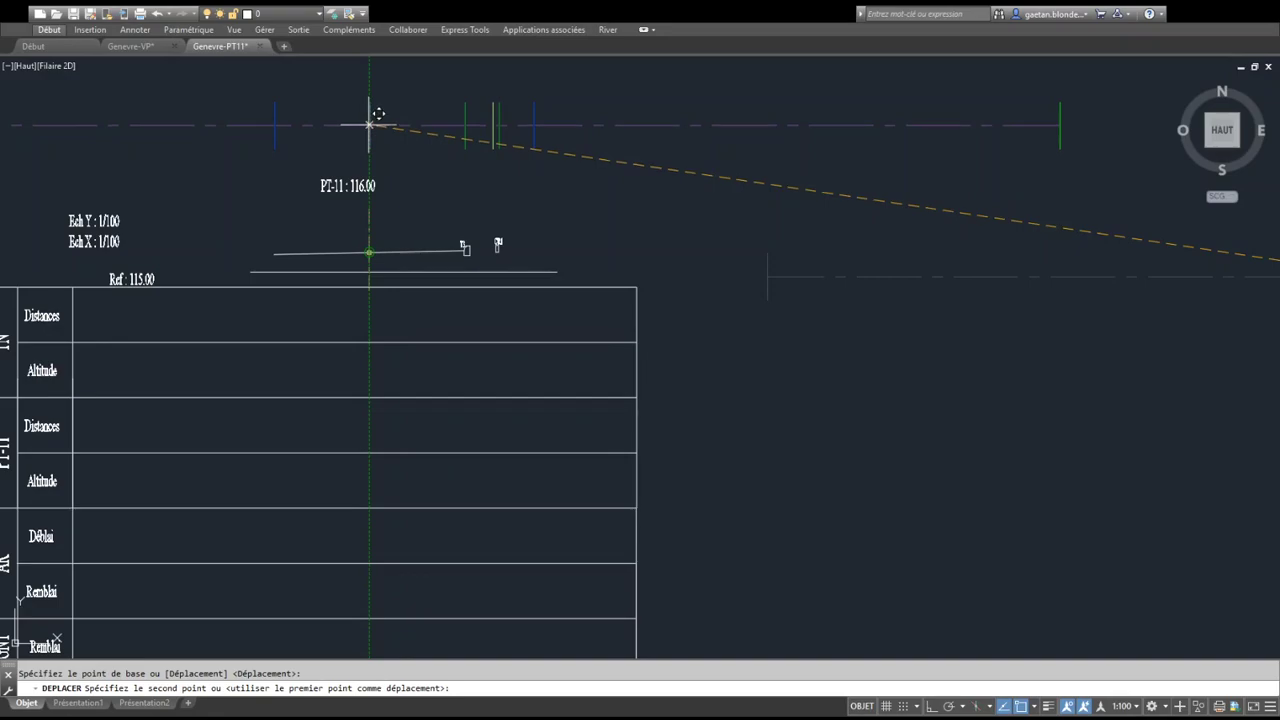
{"action": "left_click", "coordinate": [369, 125]}
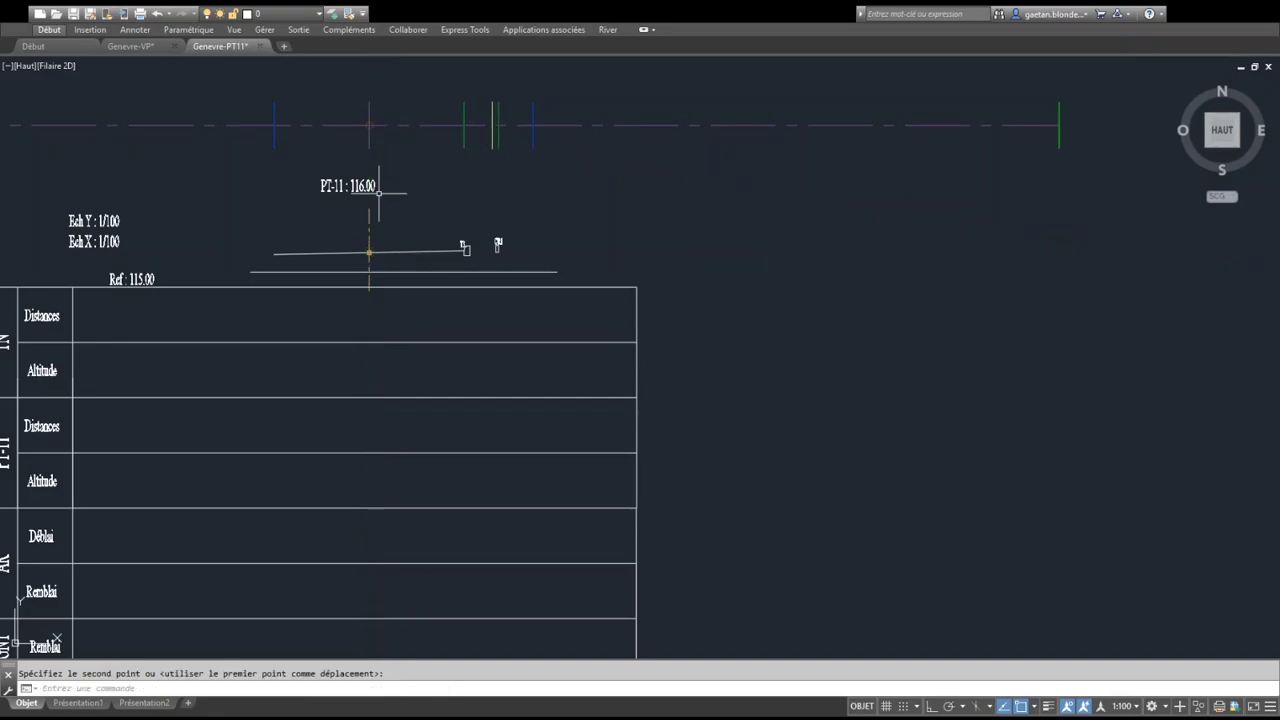
Highlight the PT11 circle and the terrain ticks near the road edge and at the section line's right end, then clear the selection
{"action": "left_click", "coordinate": [370, 126]}
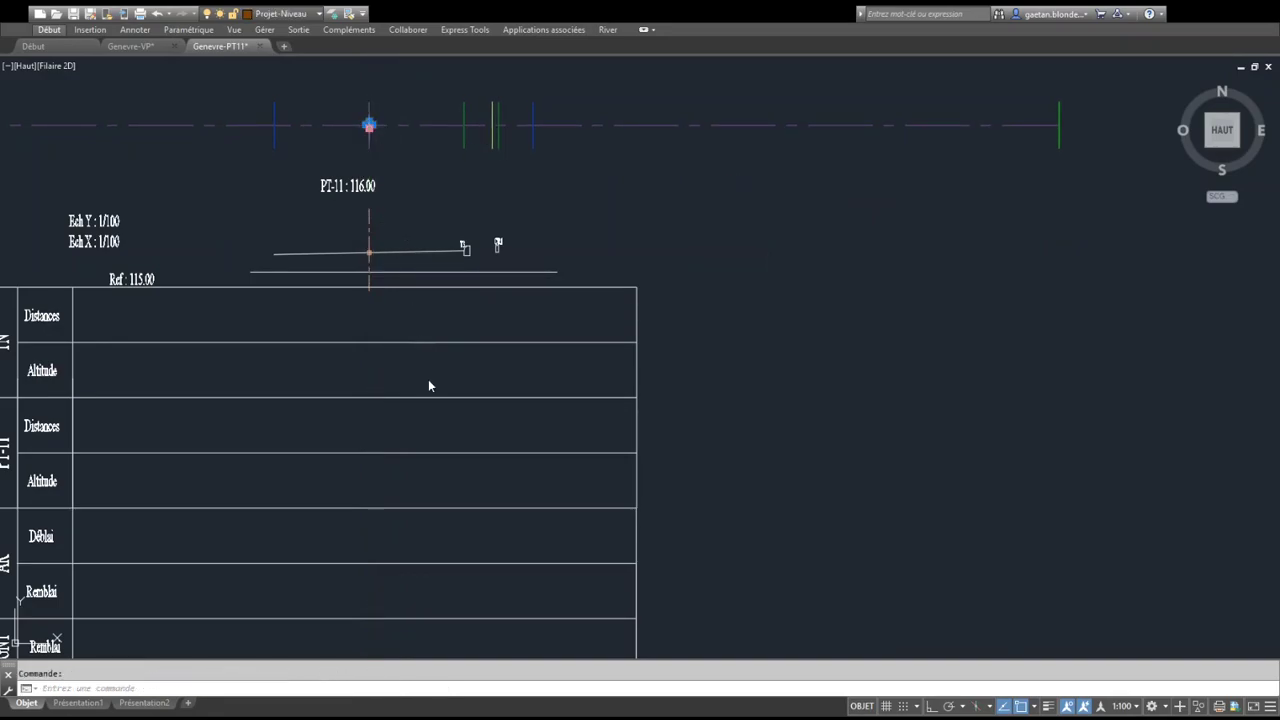
{"action": "key", "text": "ctrl+1"}
{"action": "scroll", "coordinate": [444, 235], "scroll_direction": "down", "scroll_amount": 3}
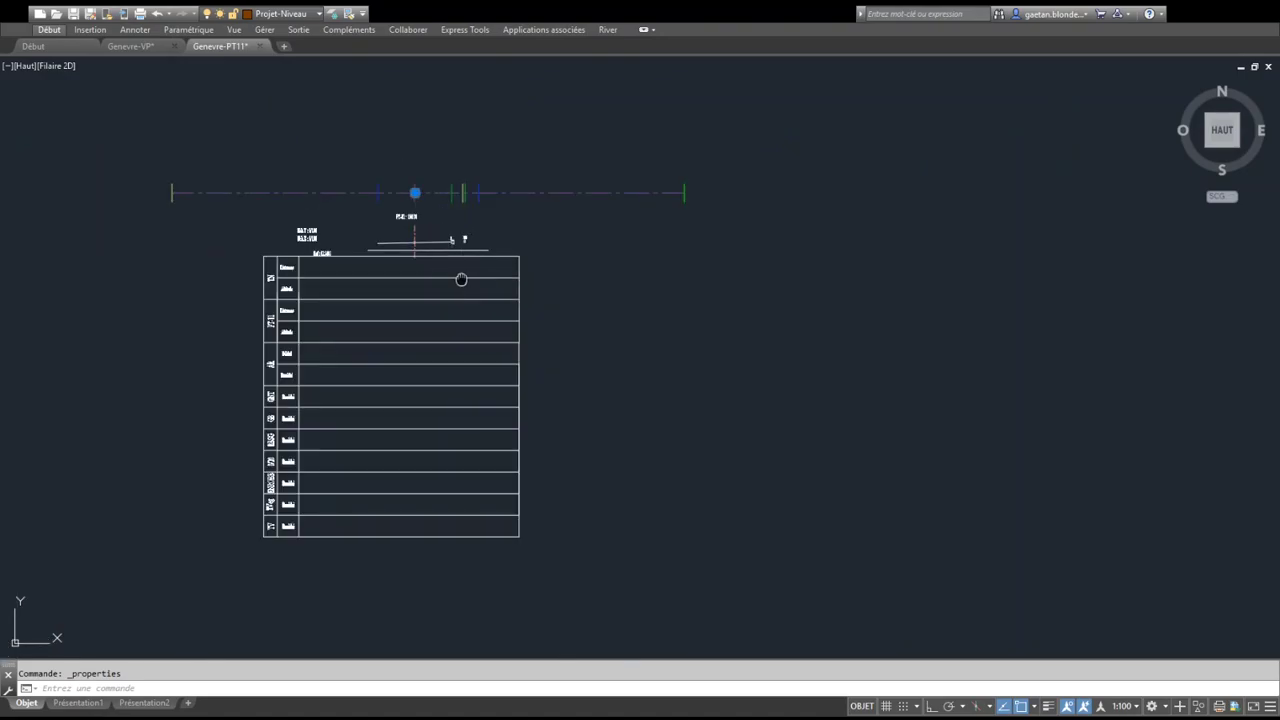
{"action": "middle_click_drag", "start_coordinate": [461, 279], "coordinate": [455, 290]}
{"action": "left_click", "coordinate": [204, 237]}
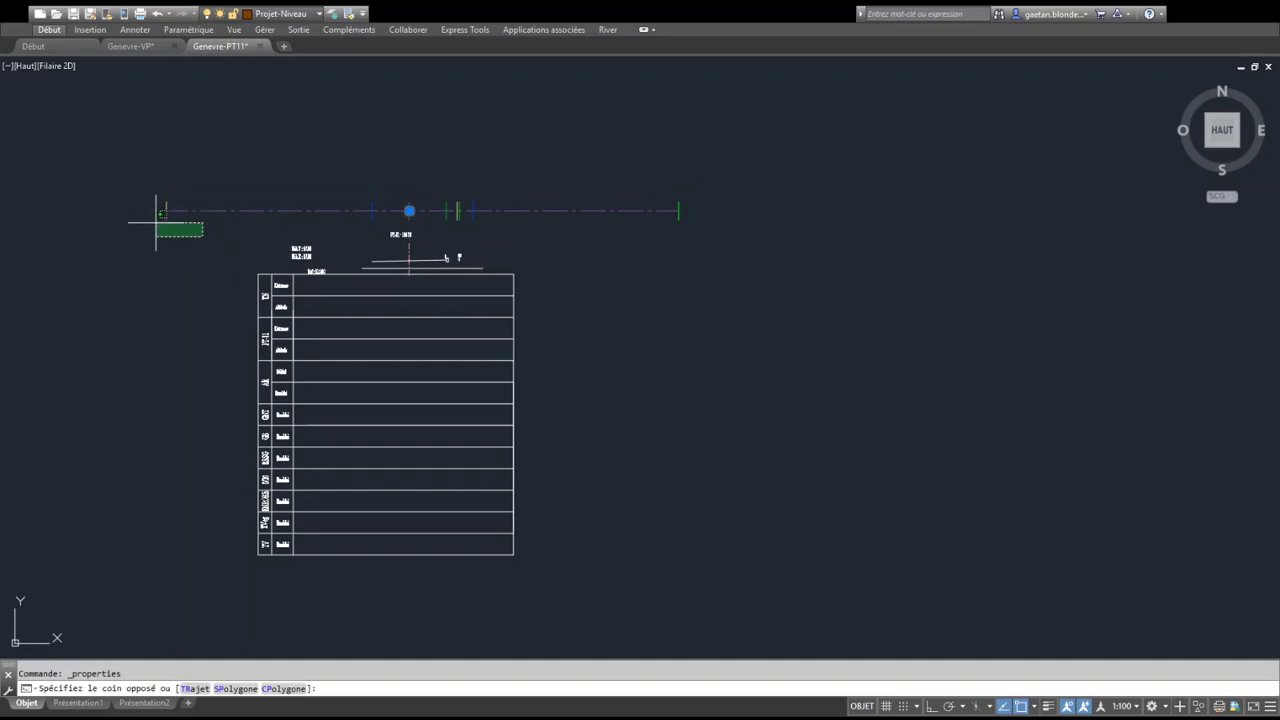
{"action": "left_click", "coordinate": [152, 207]}
{"action": "scroll", "coordinate": [450, 230], "scroll_direction": "up", "scroll_amount": 2}
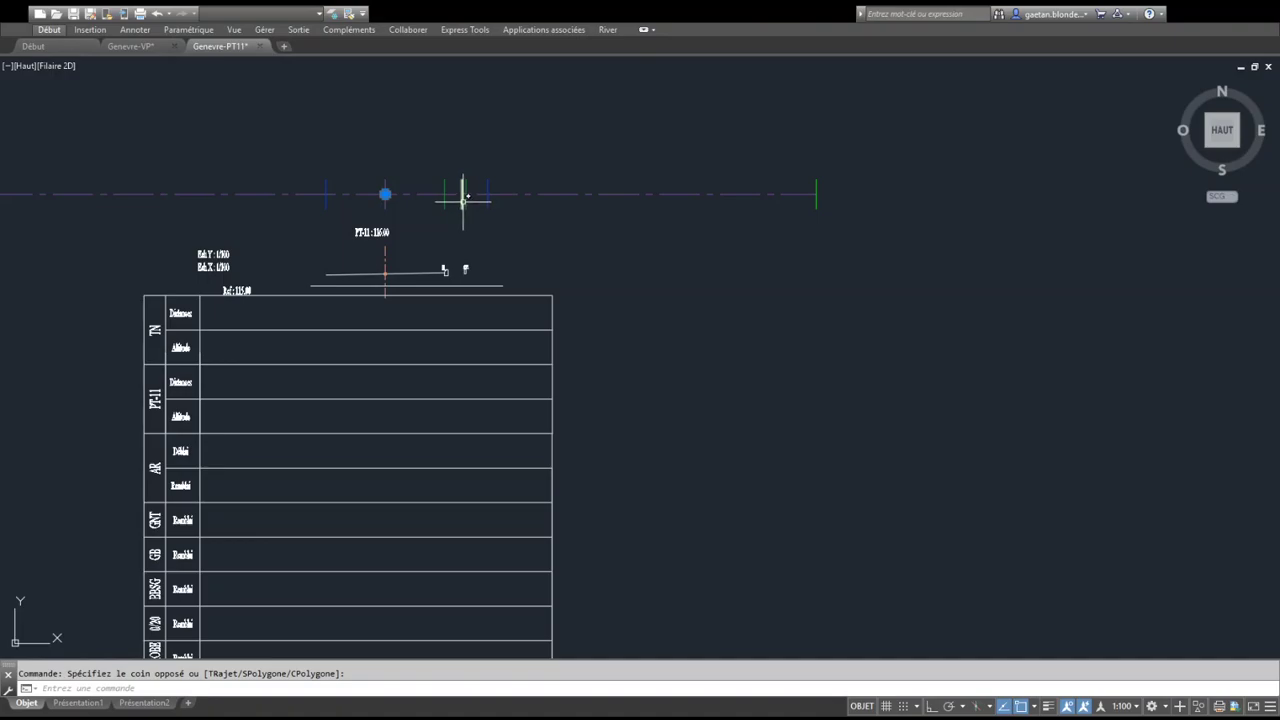
{"action": "left_click", "coordinate": [463, 200]}
{"action": "left_click", "coordinate": [818, 200]}
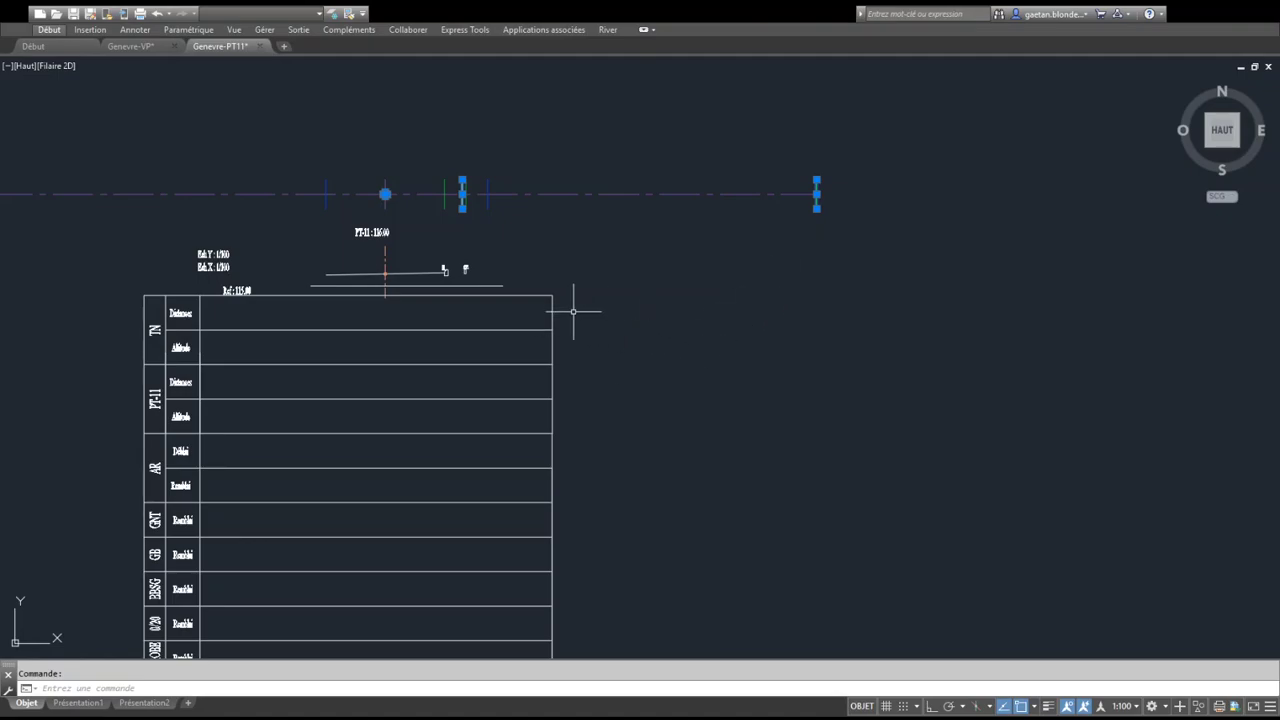
{"action": "key", "text": "Escape"}
Highlight the table's top border below the Ref : 115.00 label and clear the selection
{"action": "scroll", "coordinate": [302, 302], "scroll_direction": "up", "scroll_amount": 3}
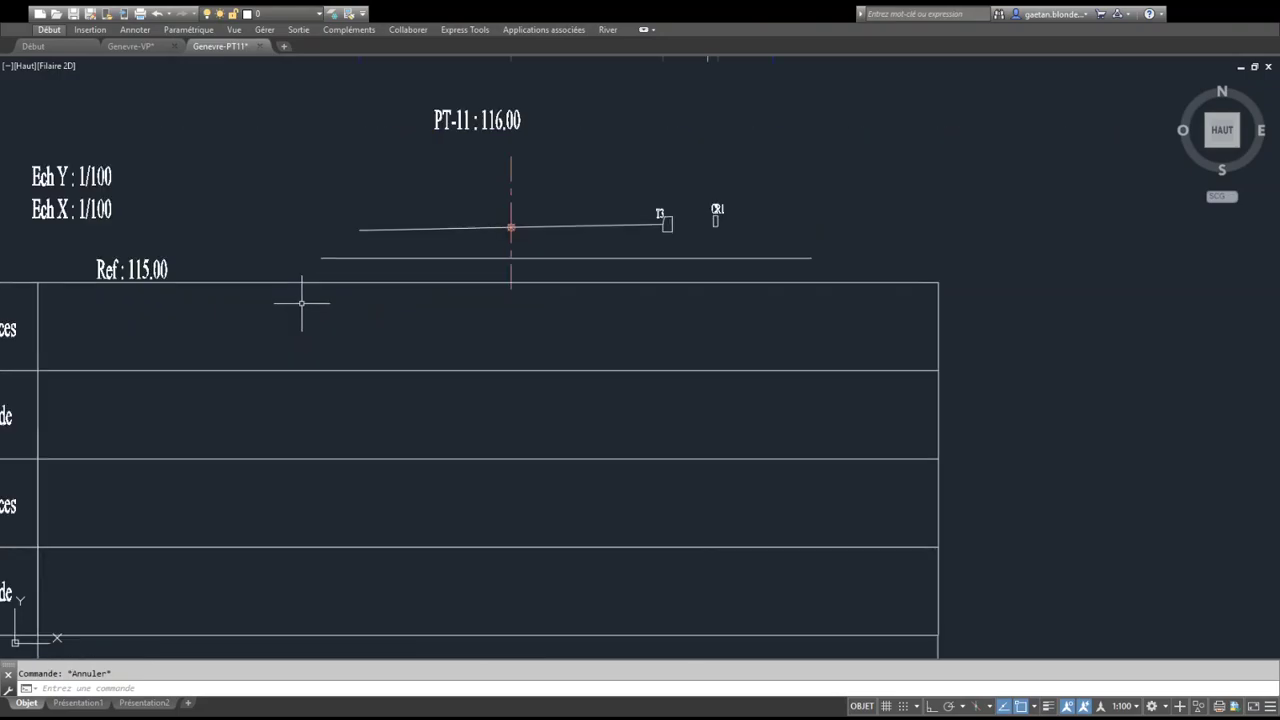
{"action": "left_click", "coordinate": [288, 282]}
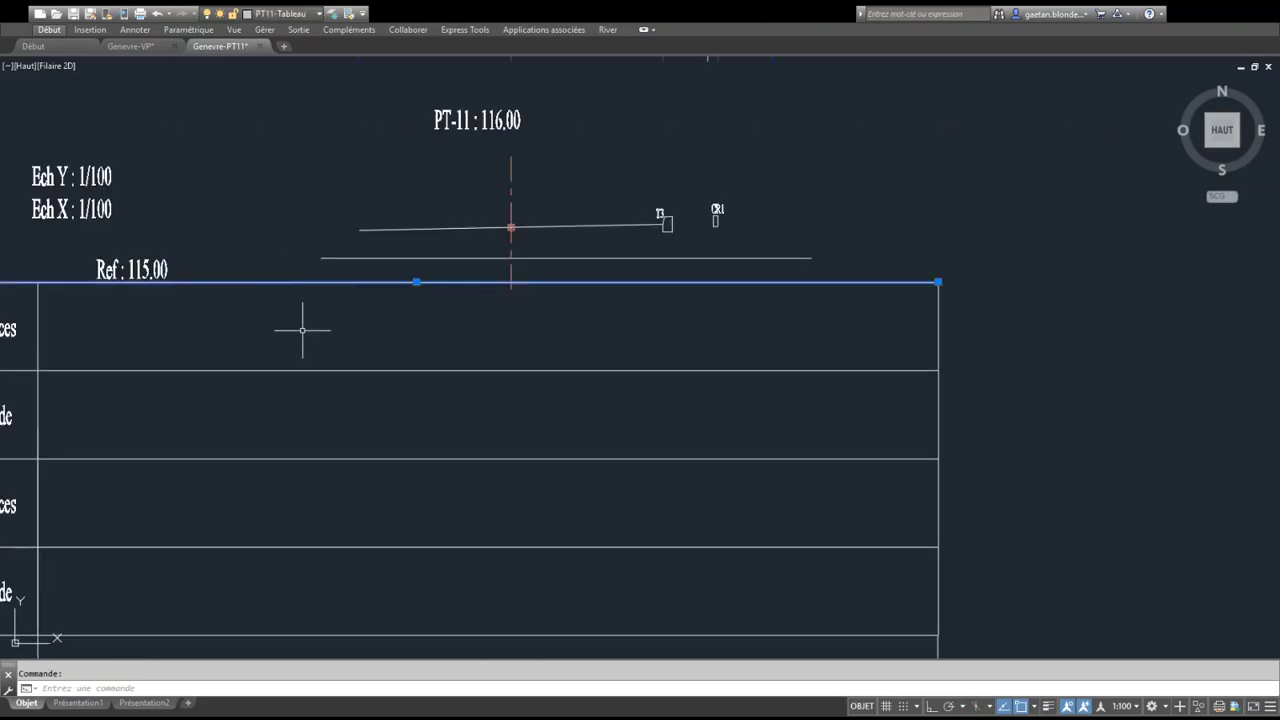
{"action": "scroll", "coordinate": [316, 378], "scroll_direction": "down", "scroll_amount": 4}
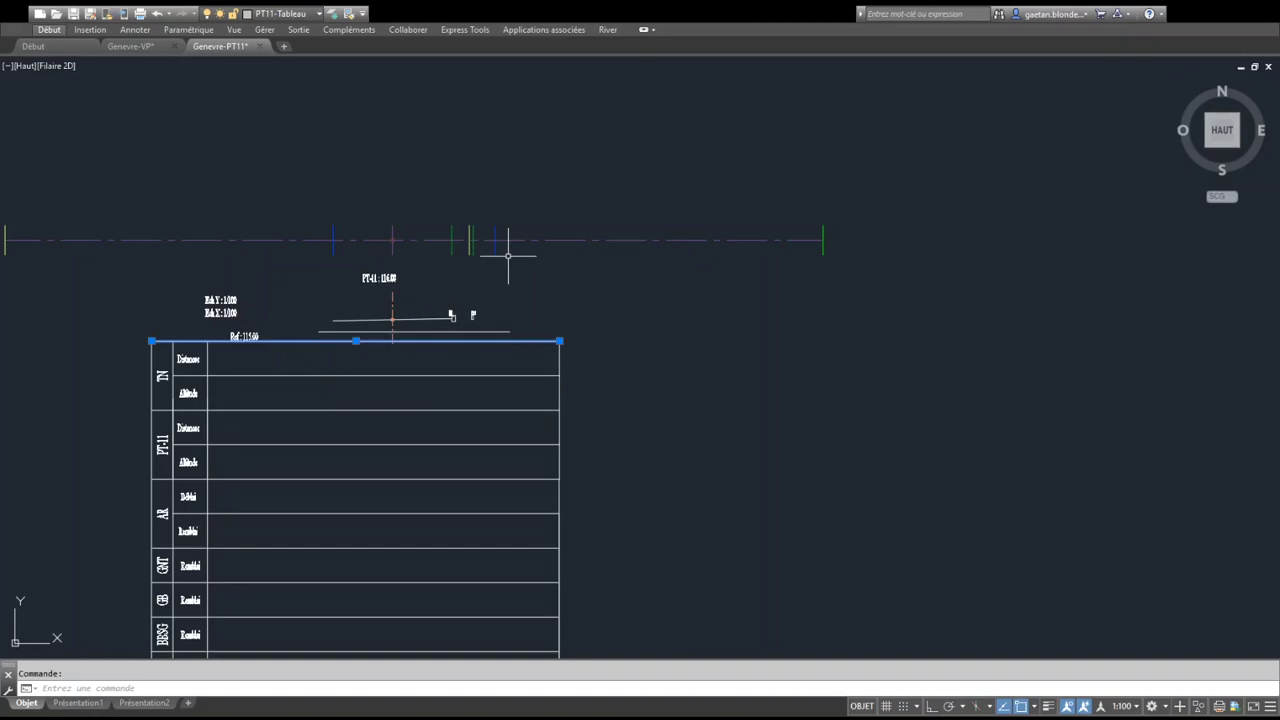
{"action": "key", "text": "Escape"}
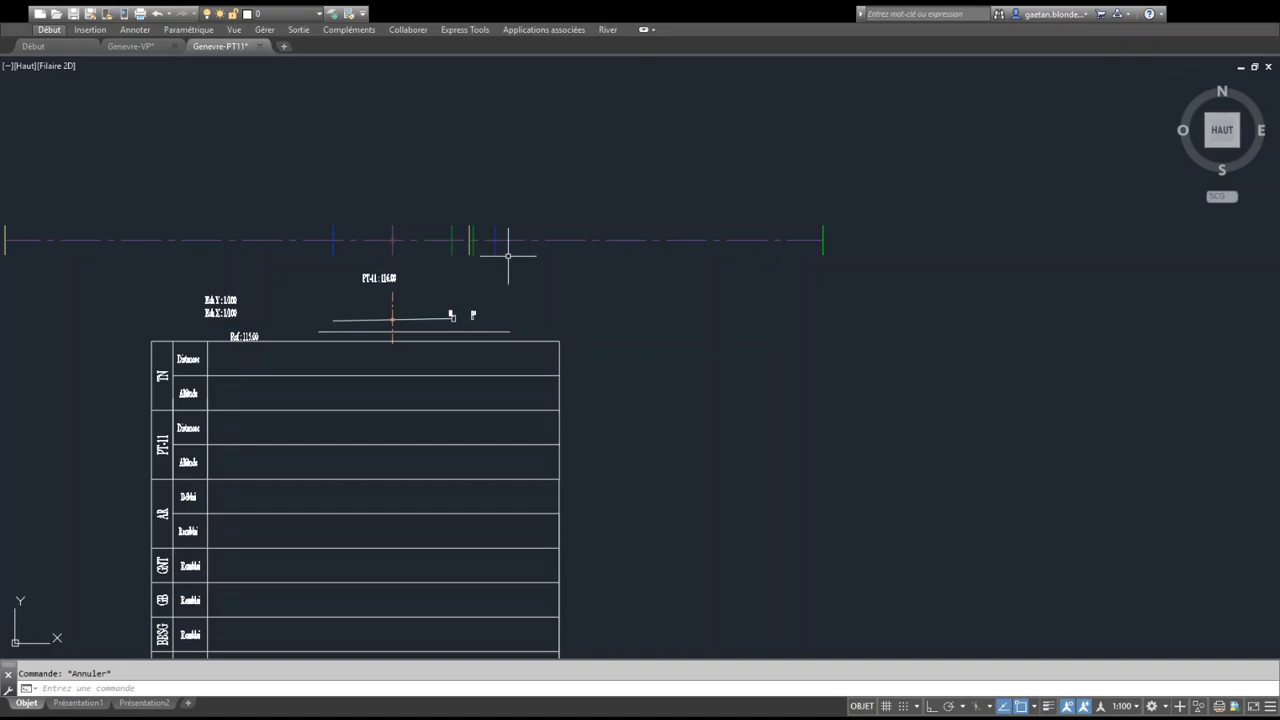
Draw a horizontal line from the table's top-left corner along its top border to beyond the section line's right end tick
{"action": "type", "text": "l"}
{"action": "key", "text": "Return"}
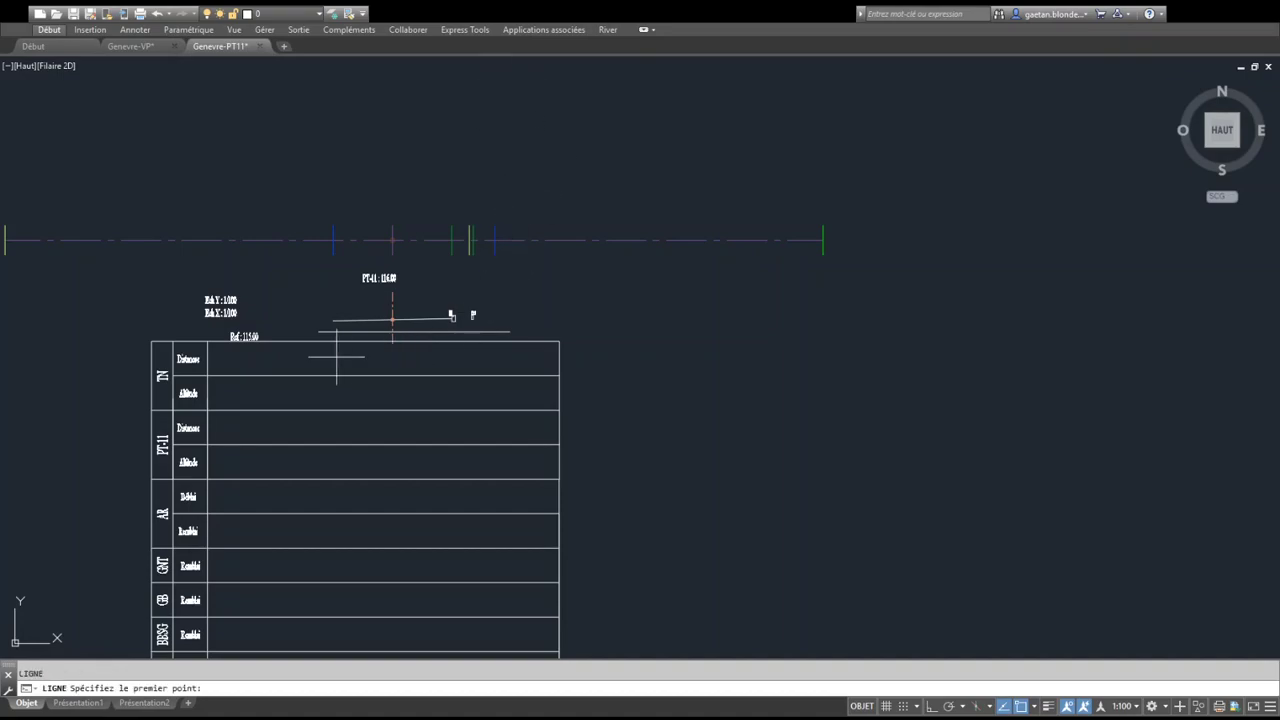
{"action": "left_click", "coordinate": [152, 341]}
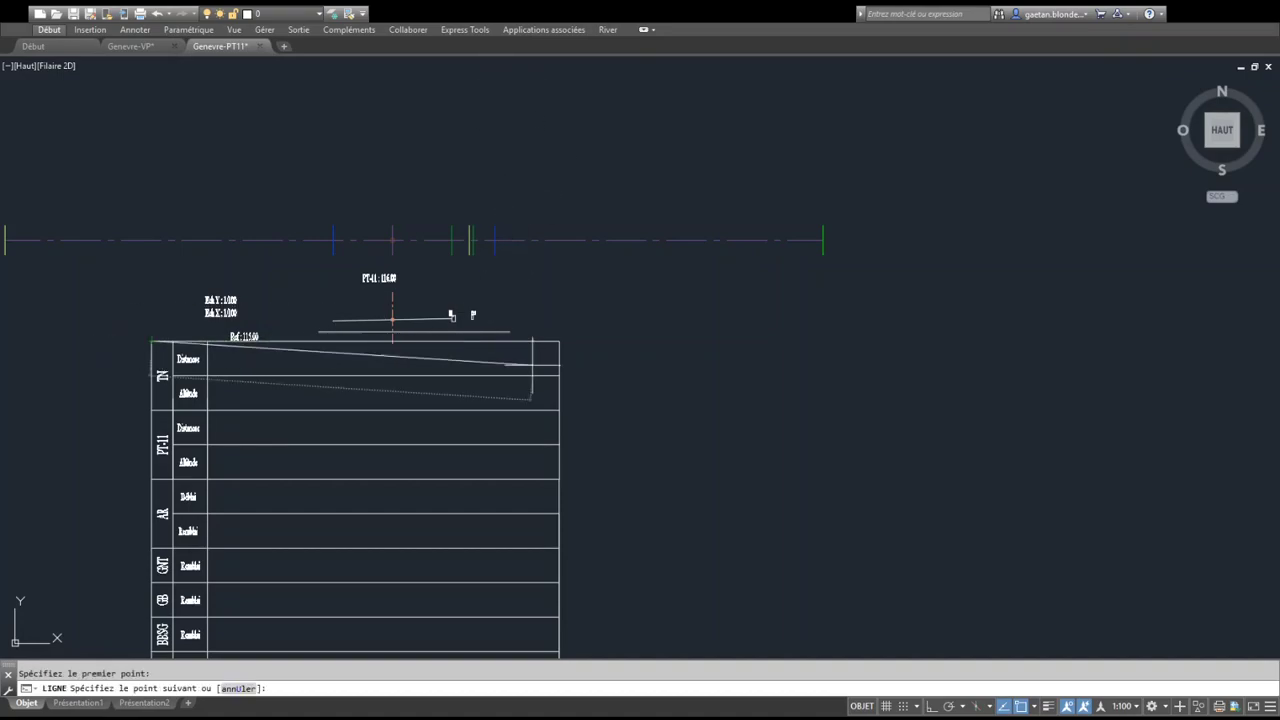
{"action": "left_click", "coordinate": [934, 341]}
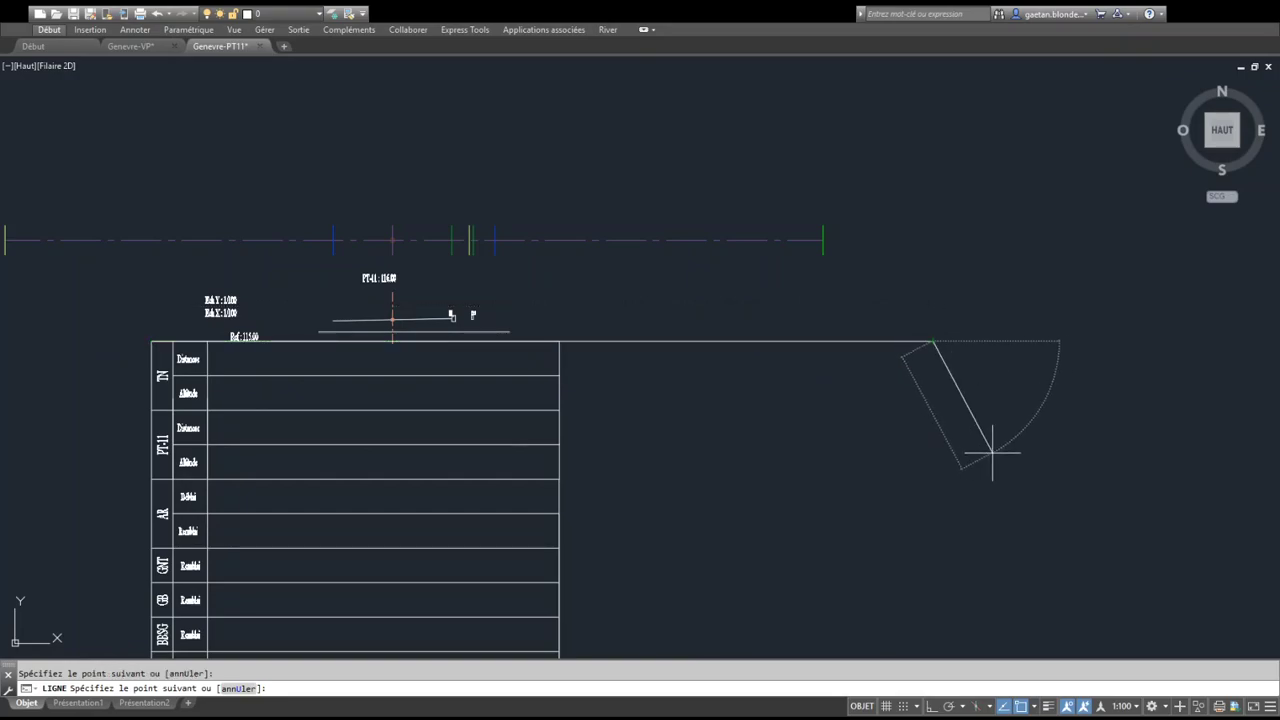
{"action": "key", "text": "Return"}
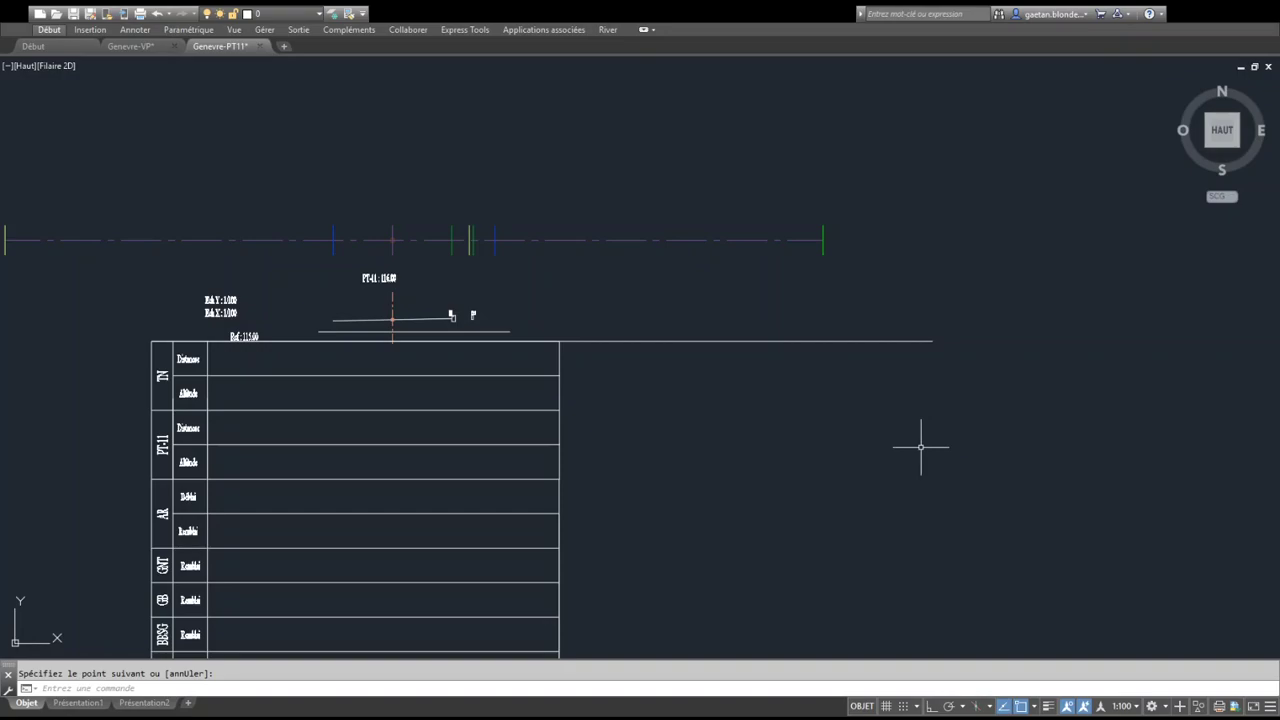
Highlight the section line's right end tick, indicate its downward projection to the new horizontal line, and clear the selection
{"action": "left_click", "coordinate": [823, 225]}
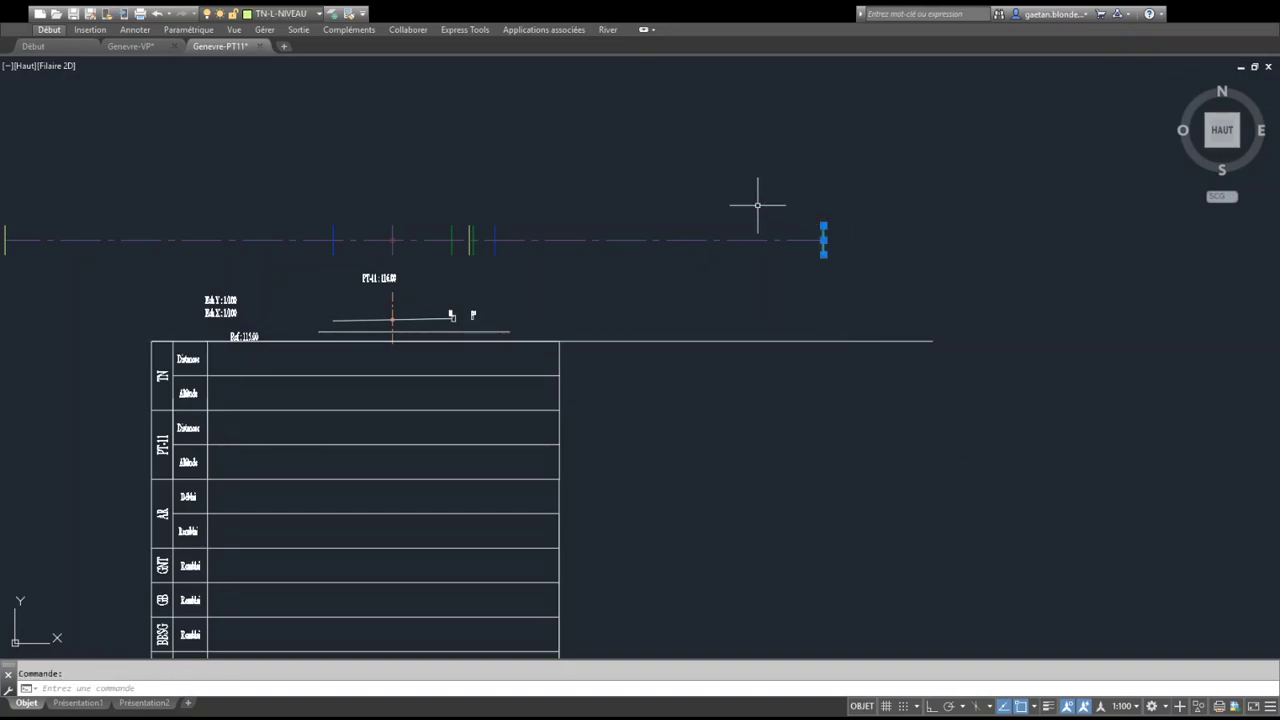
{"action": "left_click", "coordinate": [826, 256]}
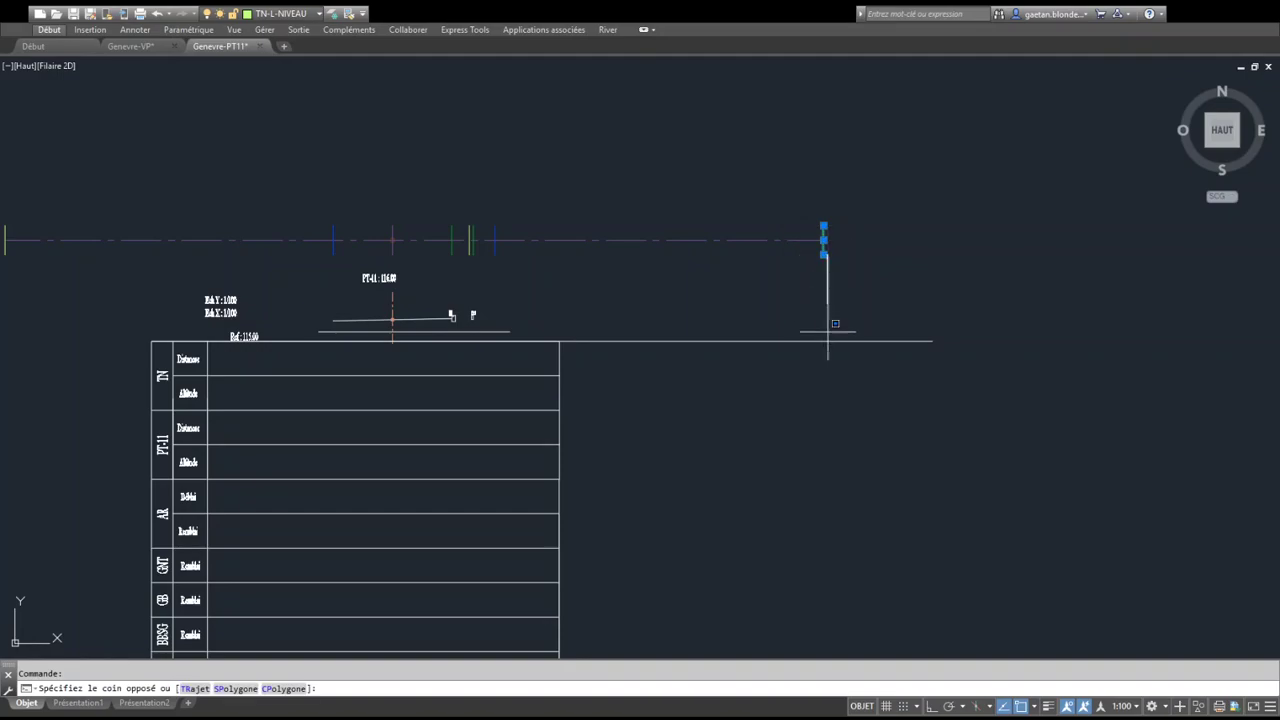
{"action": "left_click", "coordinate": [837, 292]}
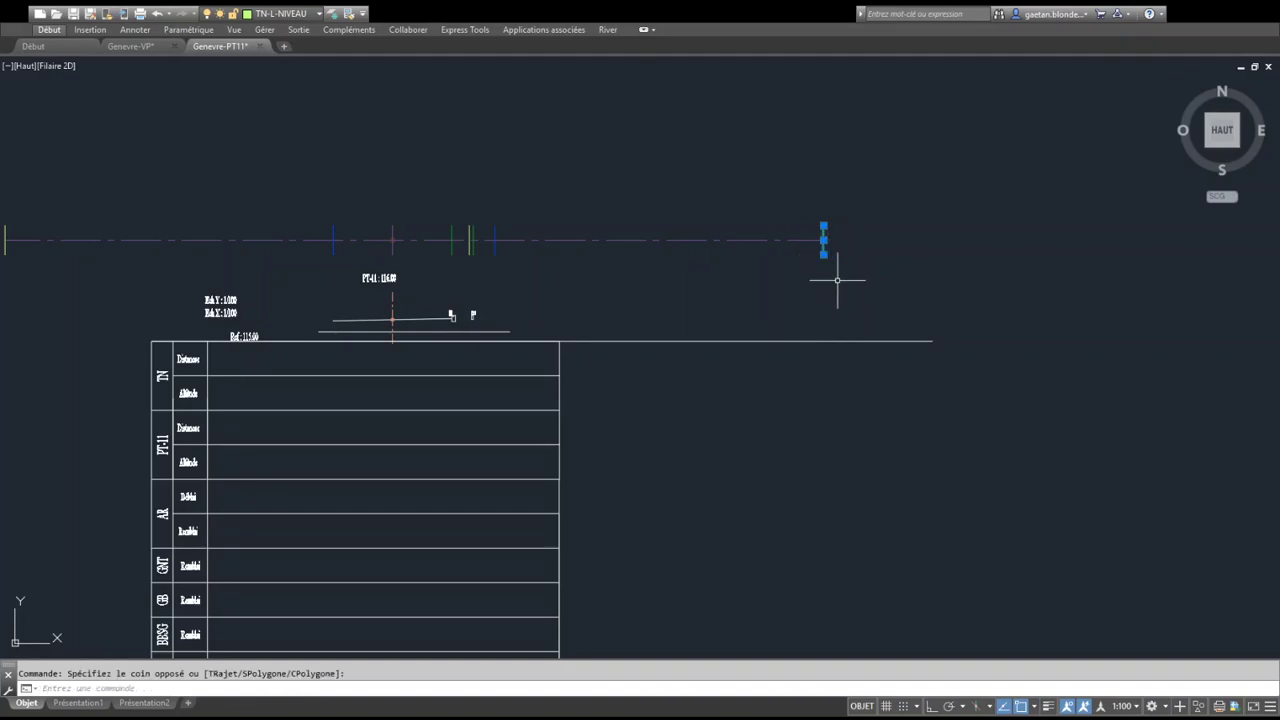
{"action": "key", "text": "Escape"}
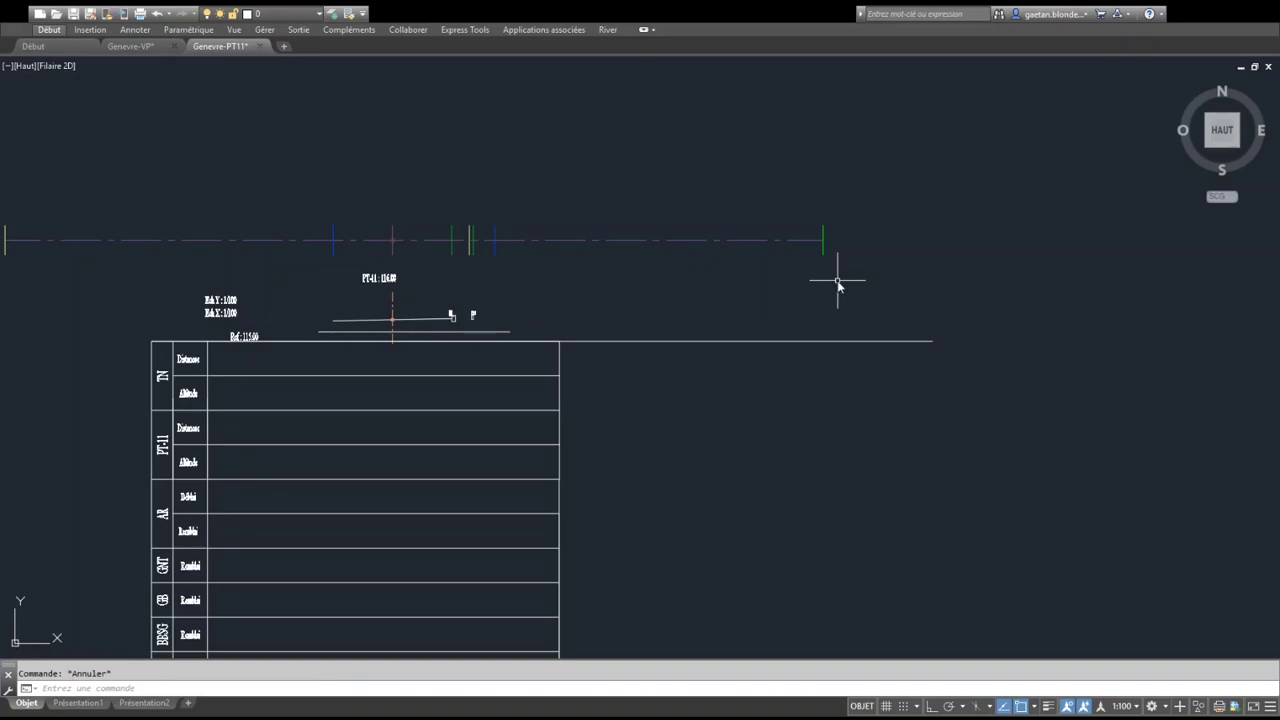
Fillet the new horizontal line and the section line's right end tick with radius 0 to join them at a corner
{"action": "type", "text": "RAC"}
{"action": "key", "text": "Return"}
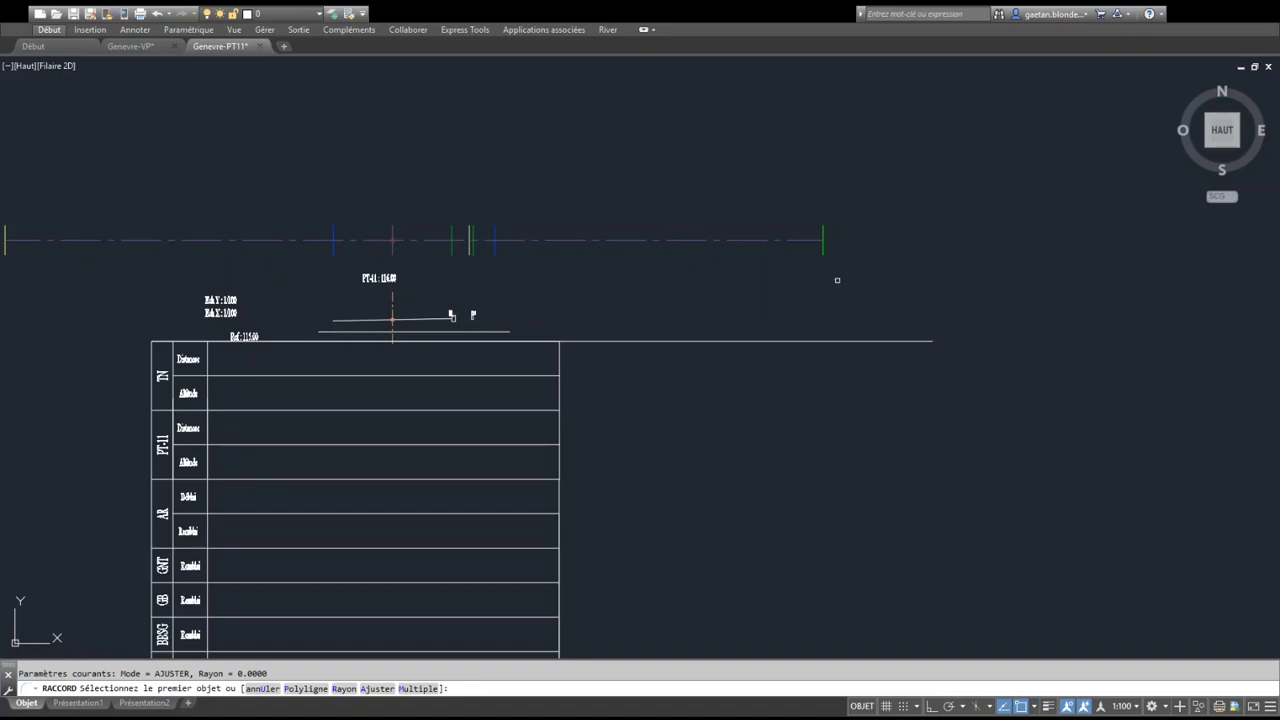
{"action": "type", "text": "r"}
{"action": "key", "text": "Return"}
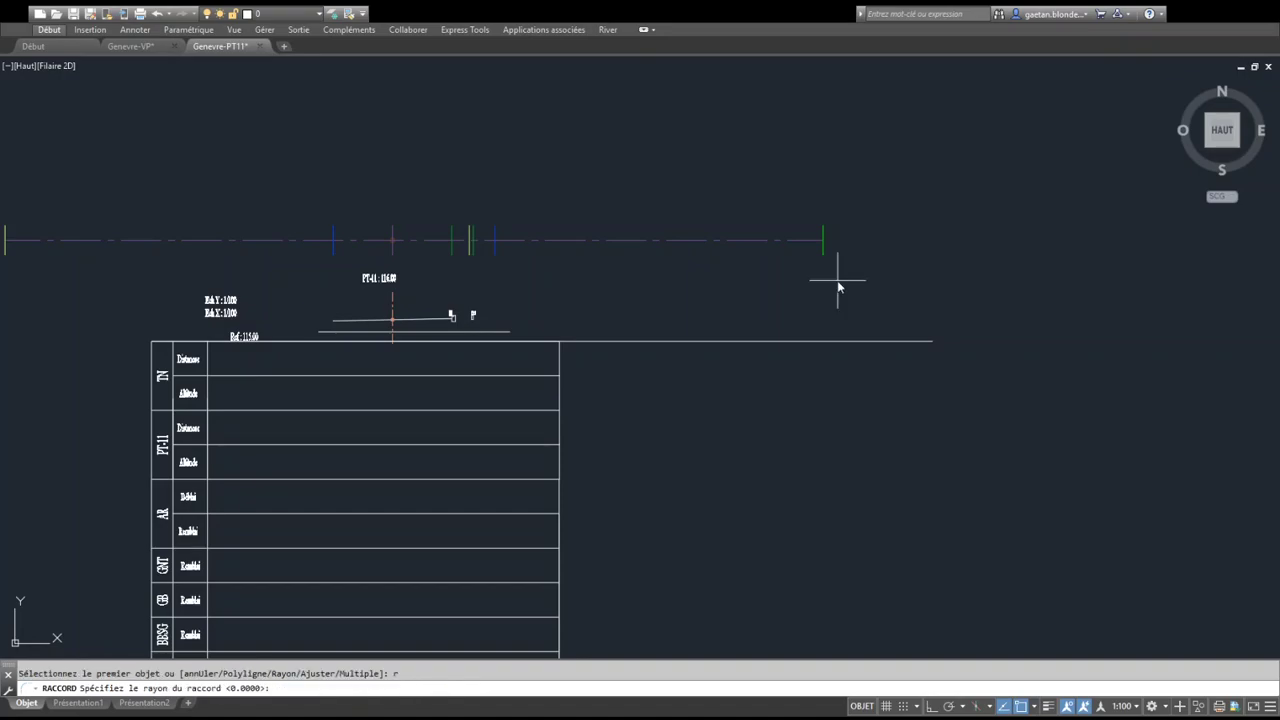
{"action": "type", "text": "0"}
{"action": "key", "text": "Return"}
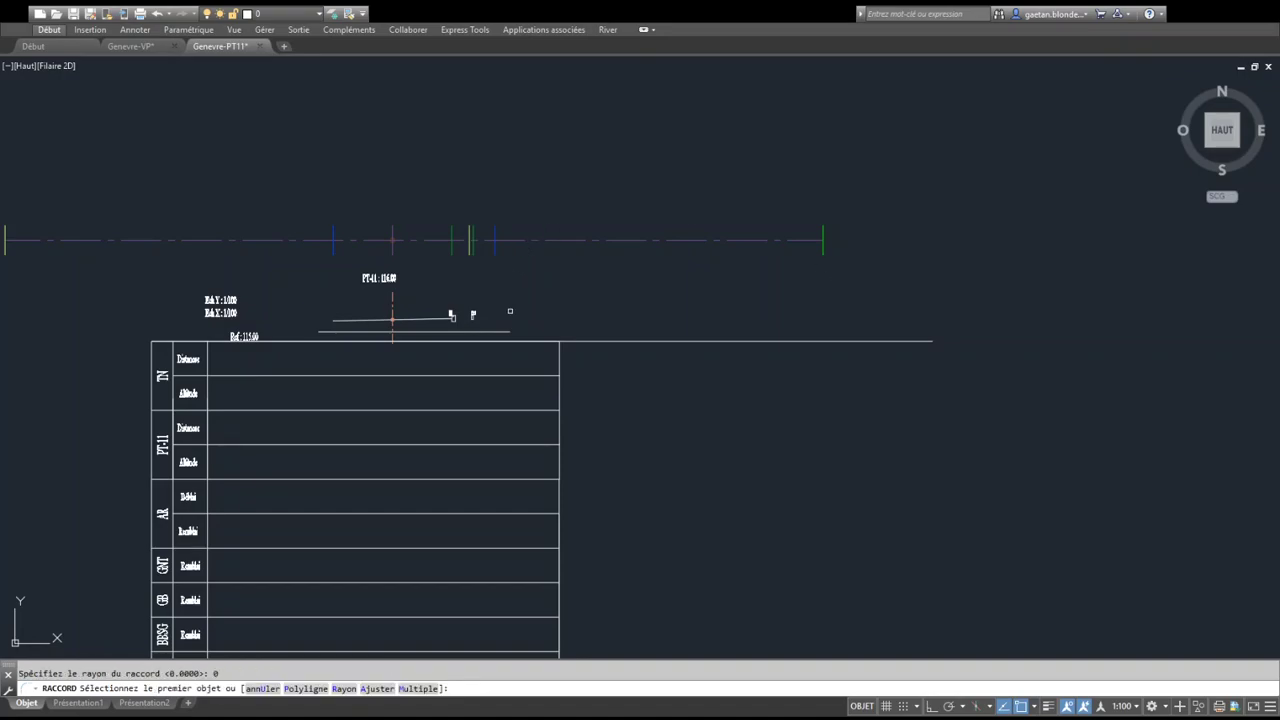
{"action": "left_click", "coordinate": [620, 341]}
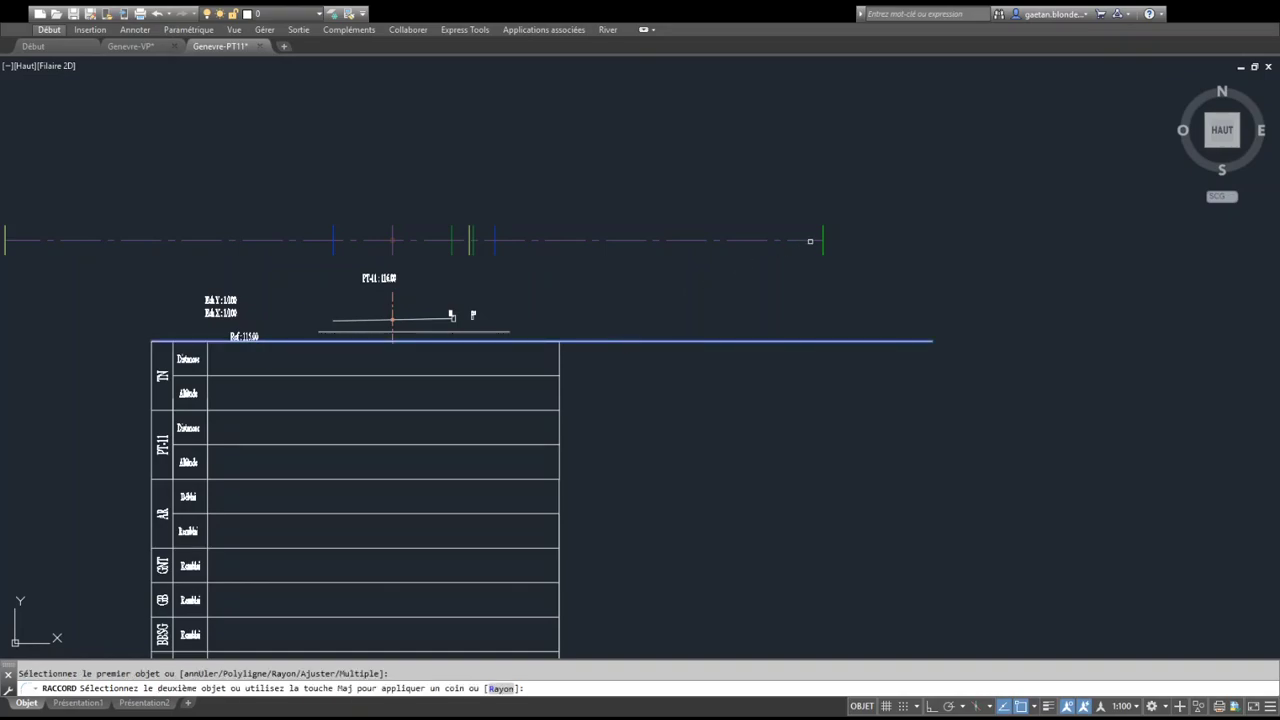
{"action": "left_click", "coordinate": [824, 243]}
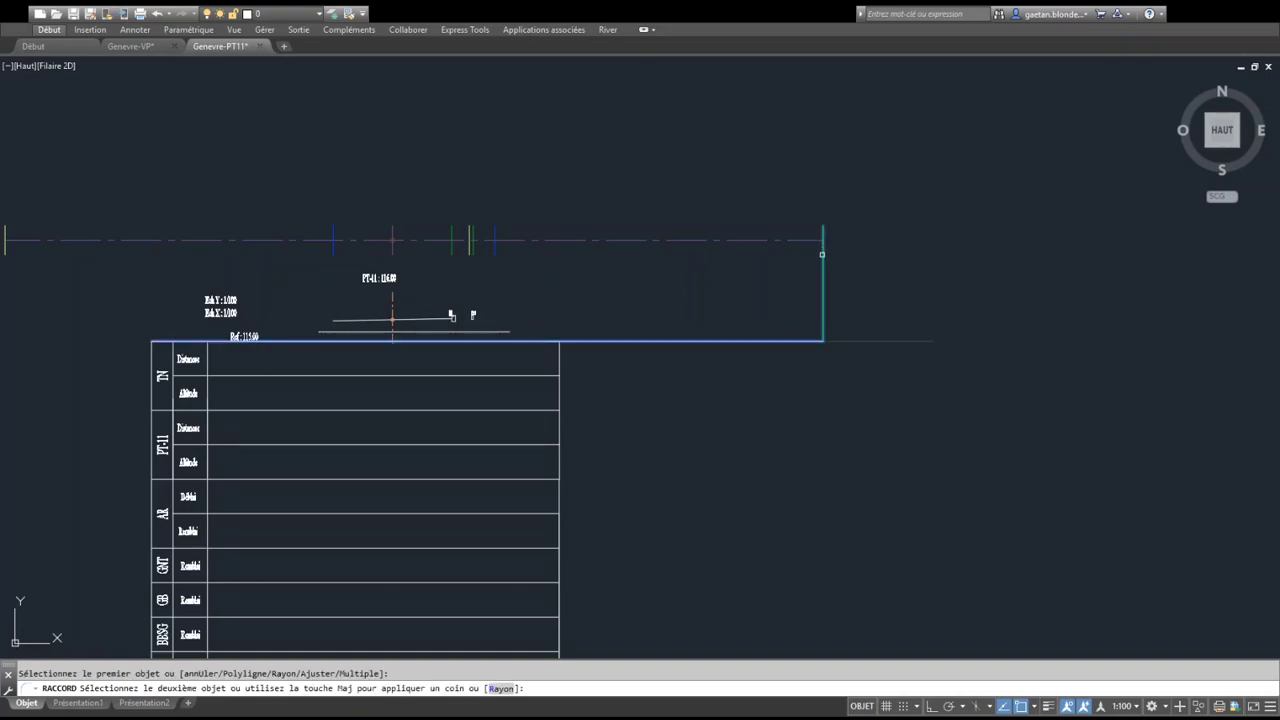
{"action": "left_click", "coordinate": [823, 254]}
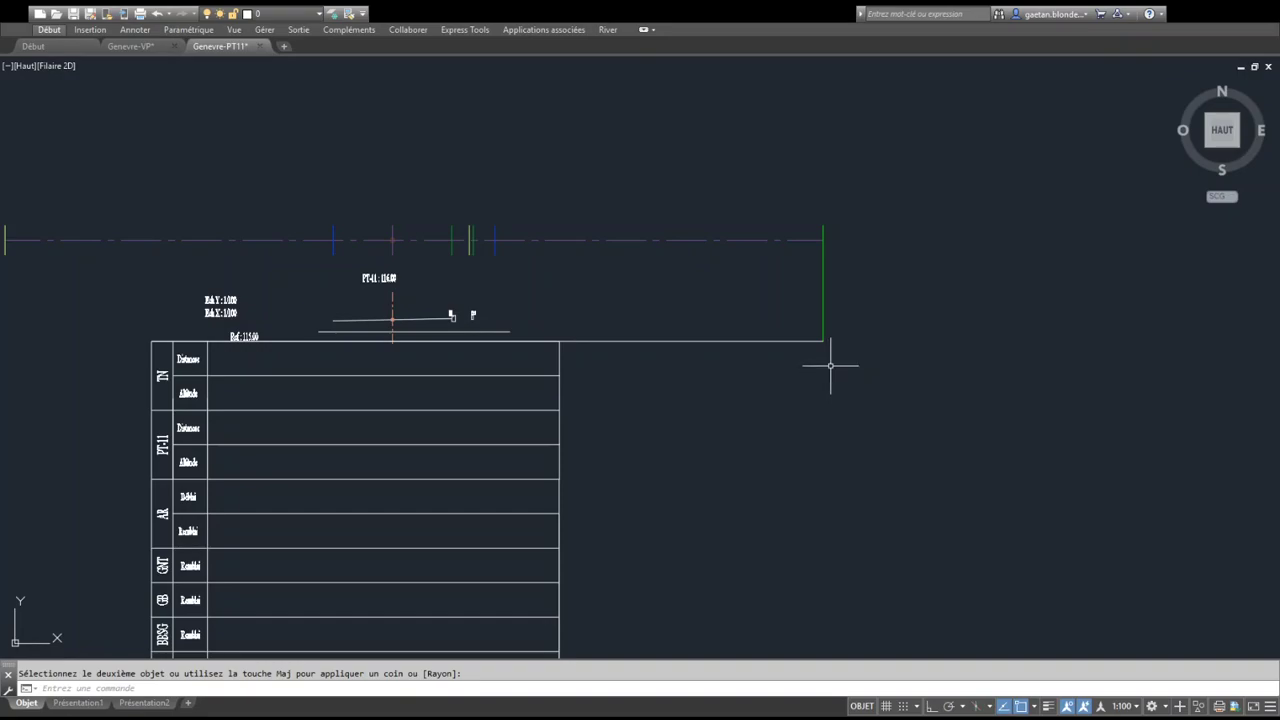
{"action": "key", "text": "Escape"}
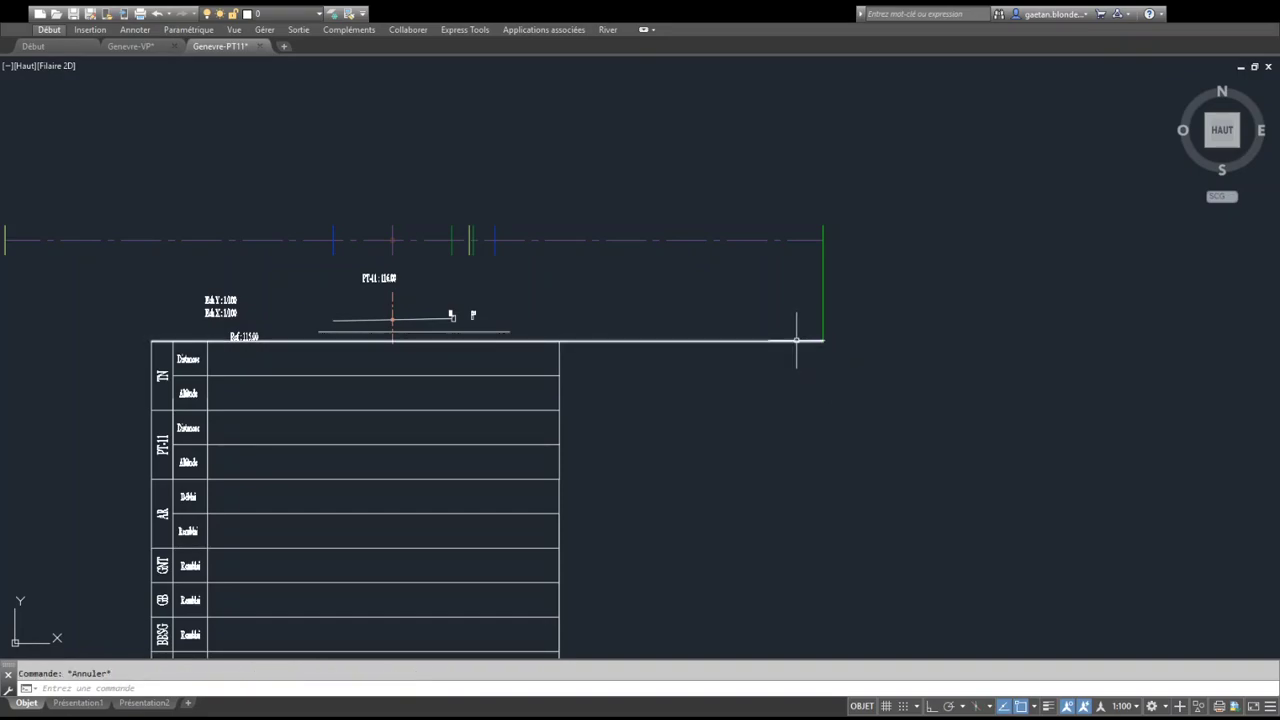
{"action": "type", "text": "dec"}
{"action": "key", "text": "Return"}
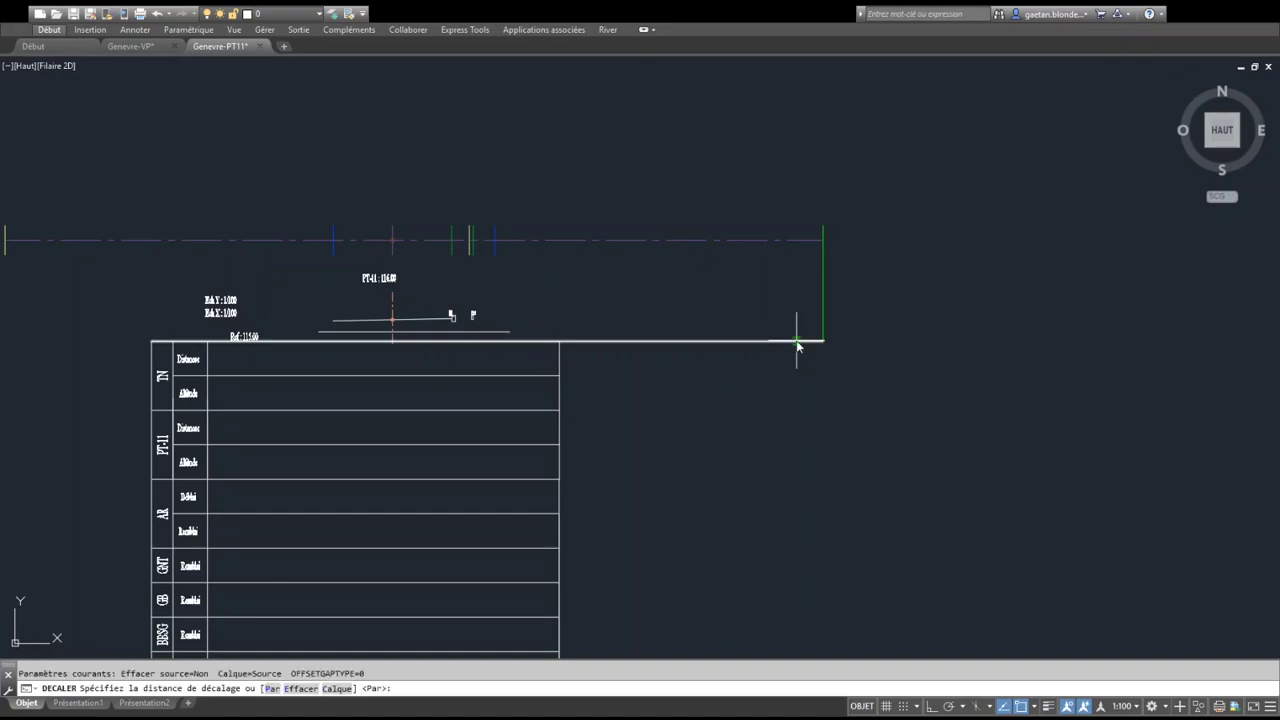
{"action": "key", "text": "Escape"}
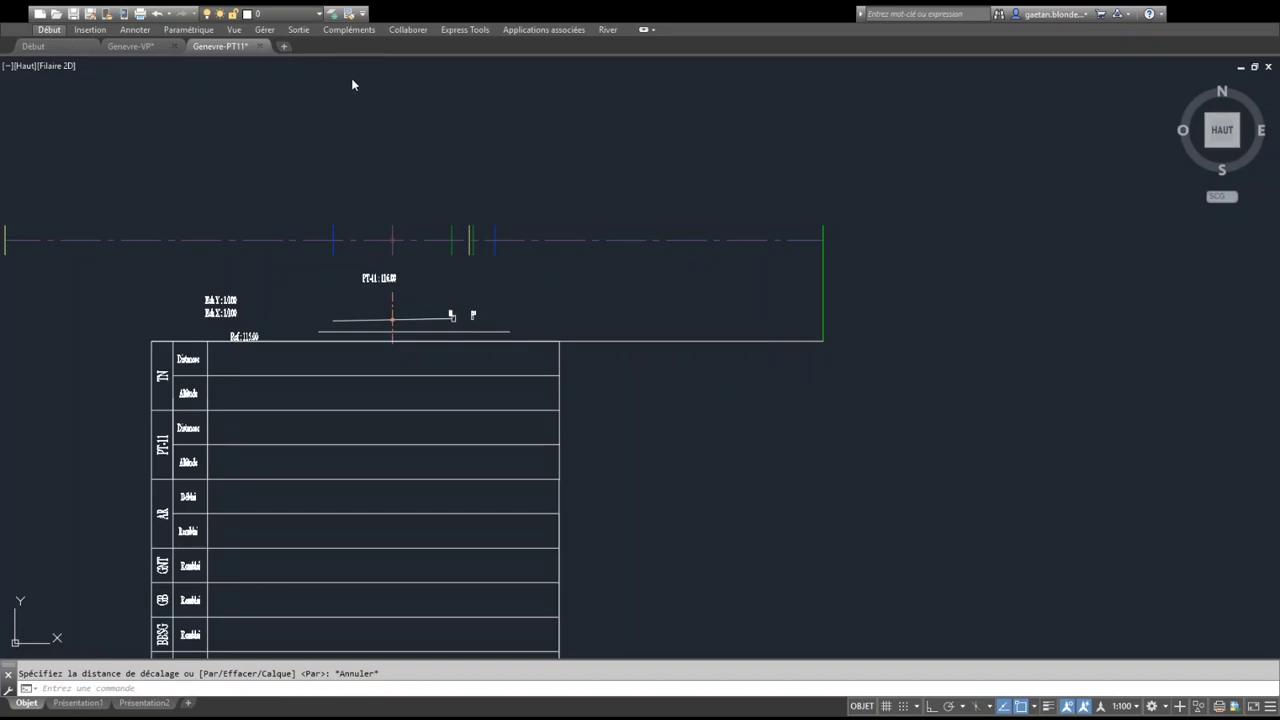
Offset the extended horizontal reference line by 1 upward
{"action": "key", "text": "Return"}
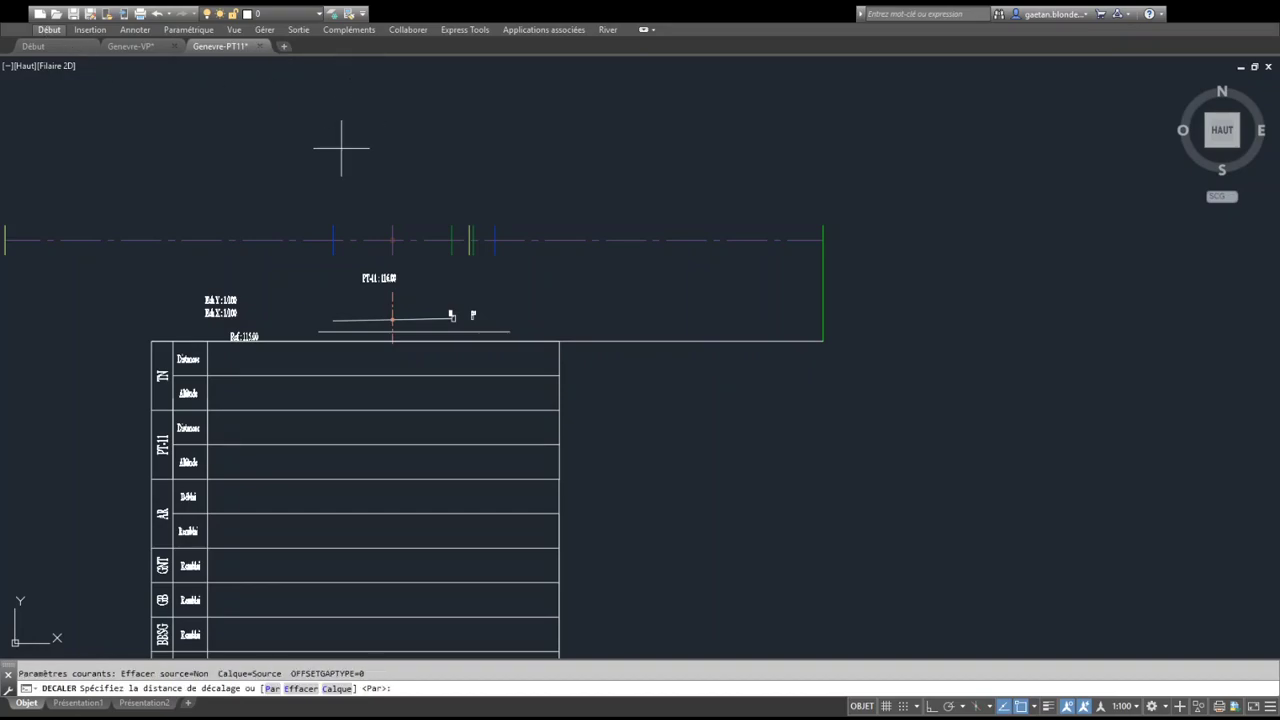
{"action": "type", "text": "1"}
{"action": "key", "text": "Return"}
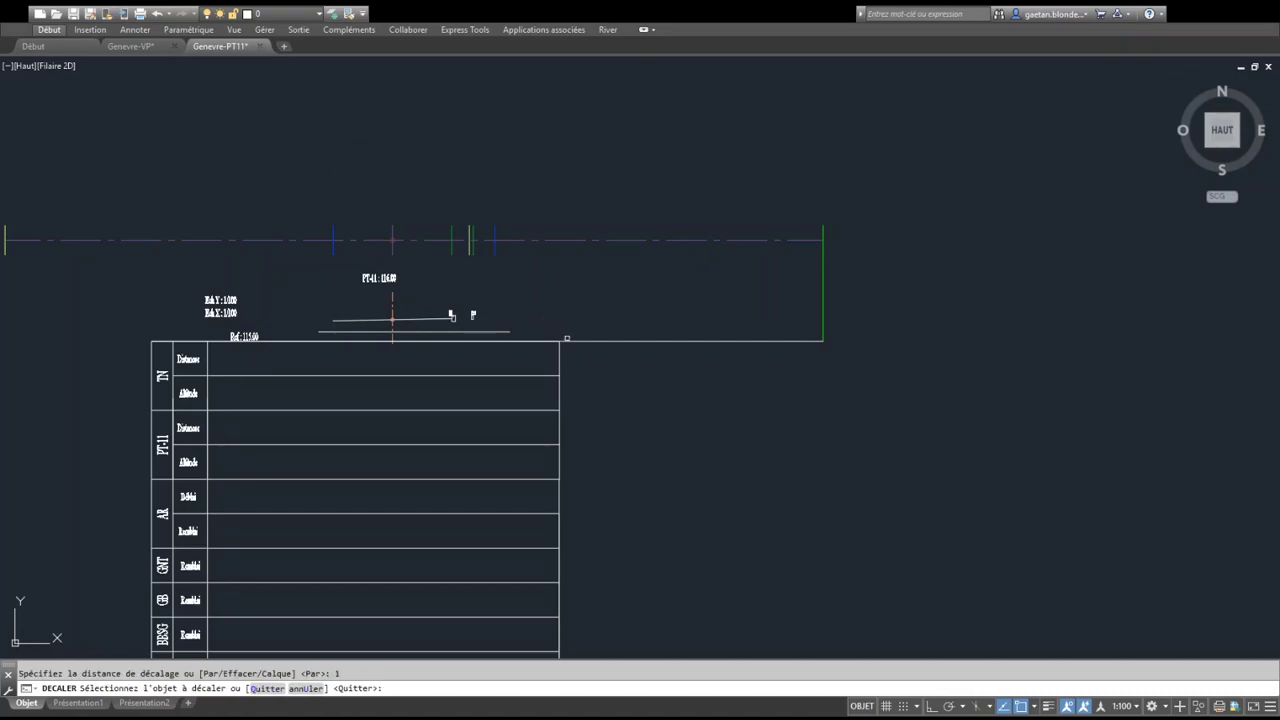
{"action": "left_click", "coordinate": [566, 340]}
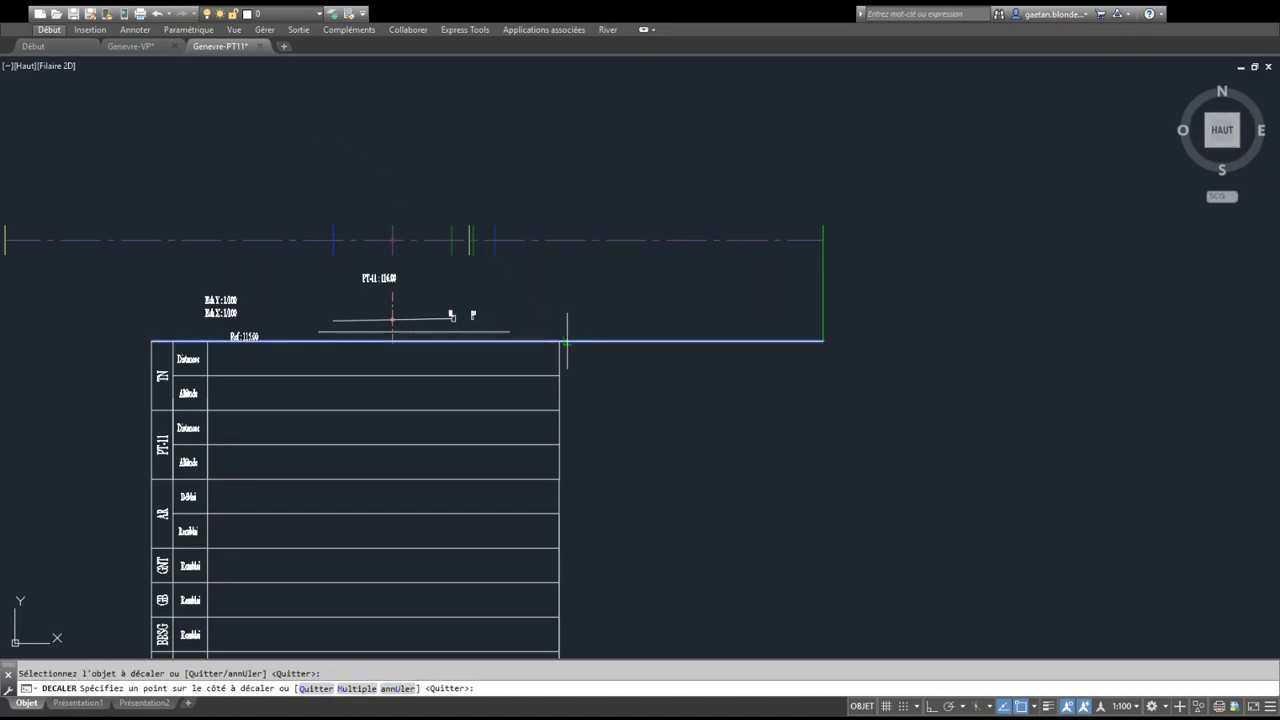
{"action": "left_click", "coordinate": [569, 300]}
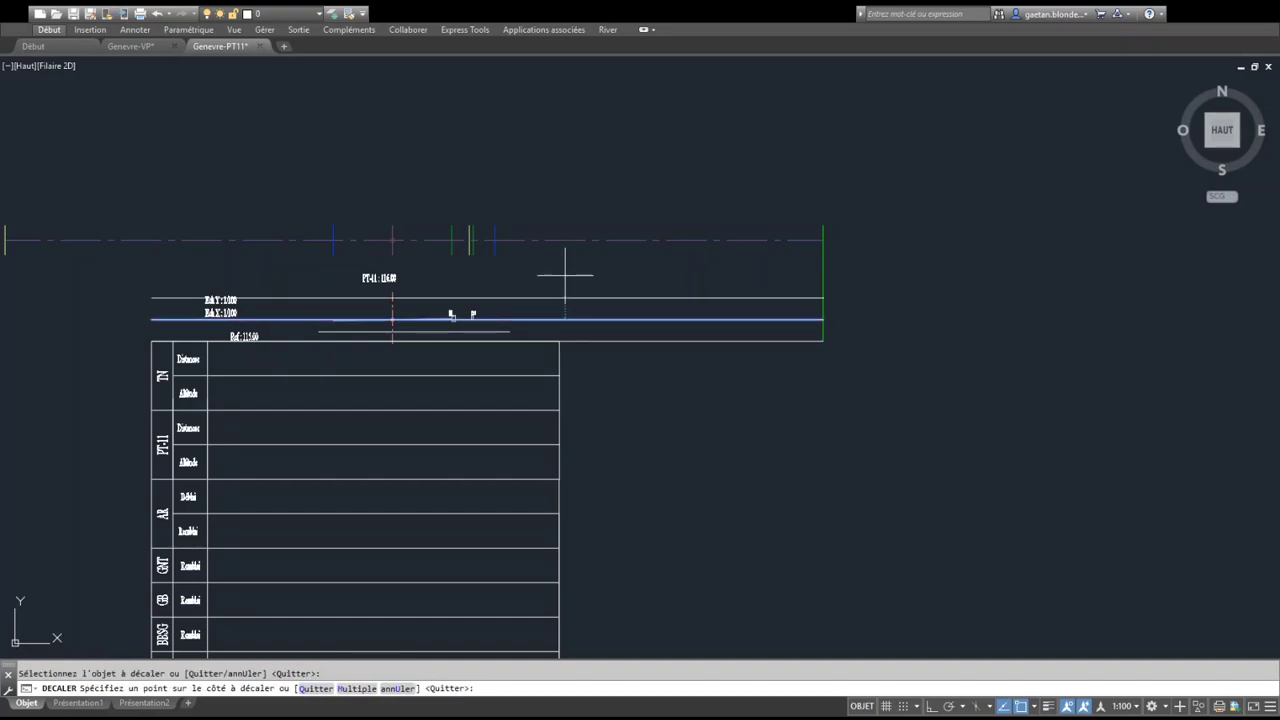
Offset the first raised level line by 1 upward to create a second level line above it
{"action": "left_click", "coordinate": [565, 277]}
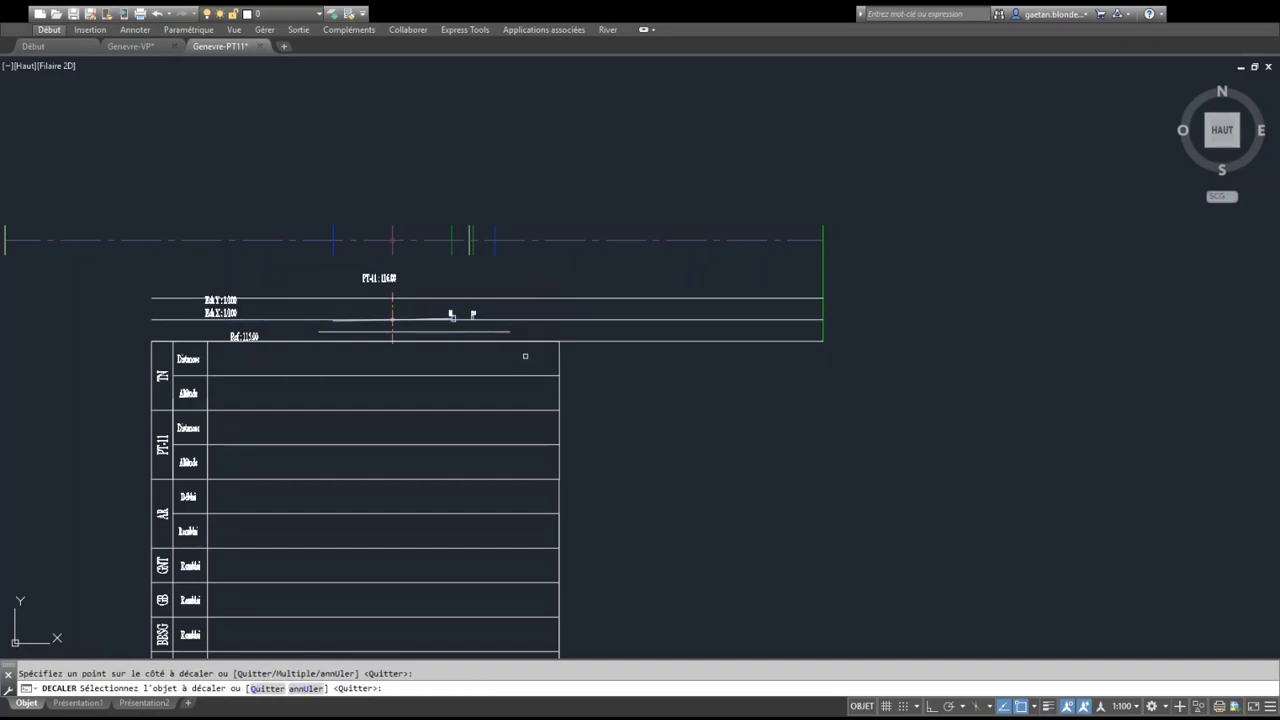
{"action": "key", "text": "Escape"}
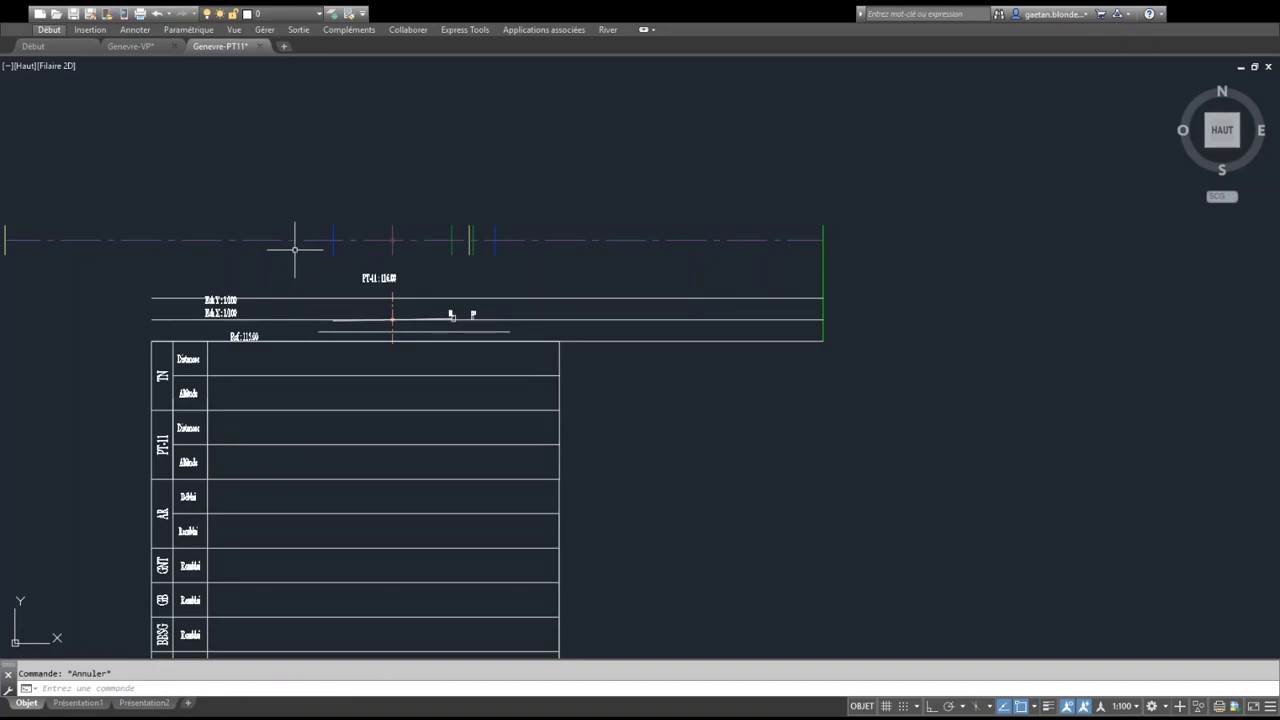
Fillet the first raised level line and the yellow tick near CR1 with radius 0 to join them at a corner
{"action": "type", "text": "ra"}
{"action": "key", "text": "Return"}
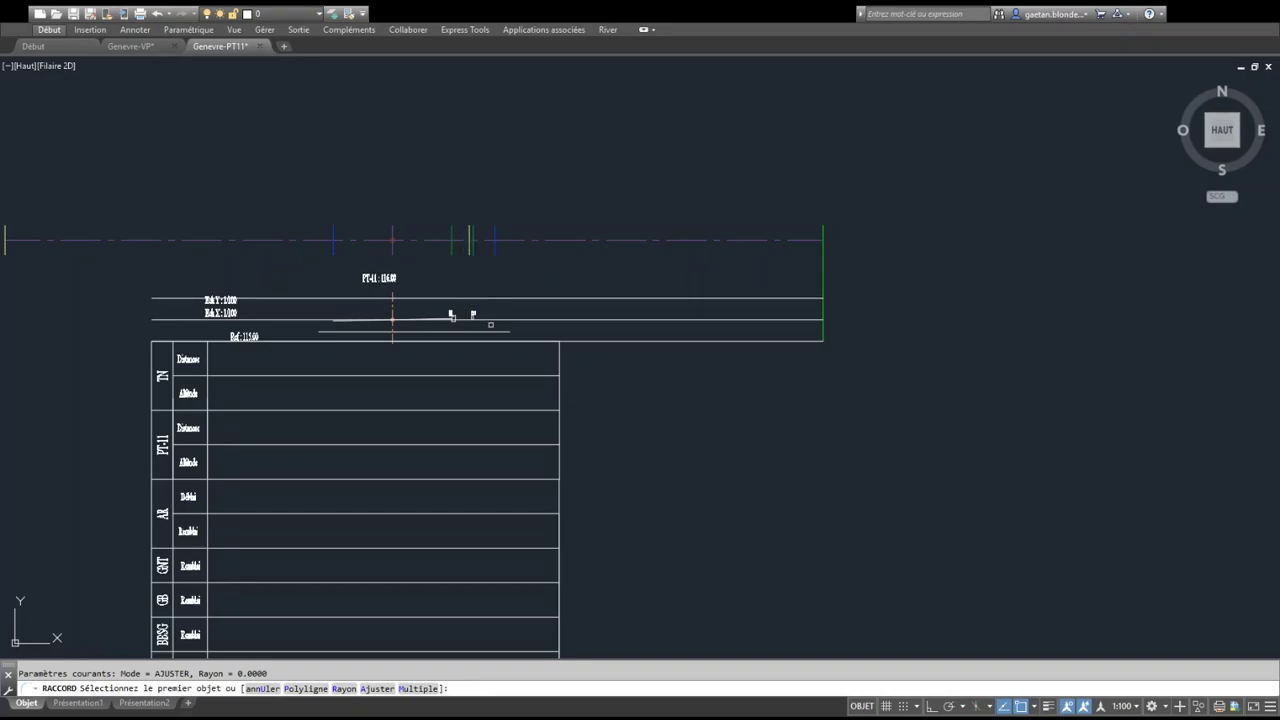
{"action": "left_click", "coordinate": [468, 320]}
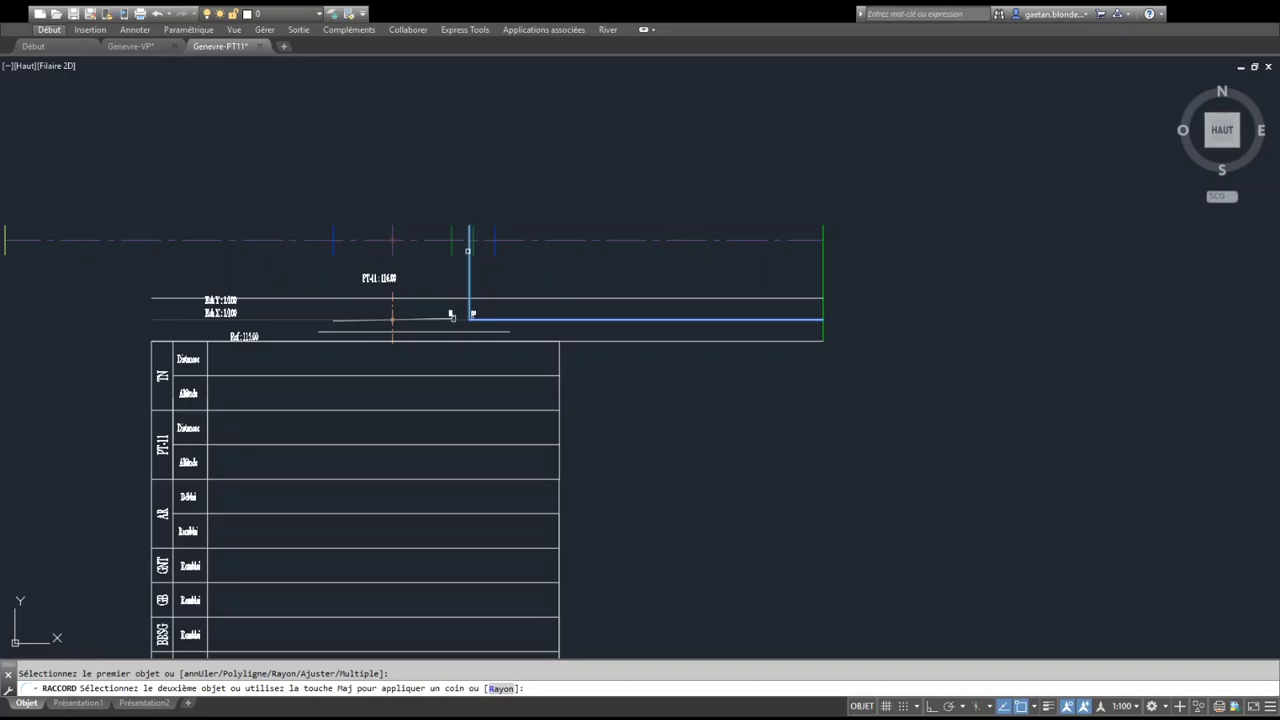
{"action": "left_click", "coordinate": [468, 250]}
Fillet the uppermost level line and the section line's left end tick with radius 0 to join them at a corner
{"action": "key", "text": "Return"}
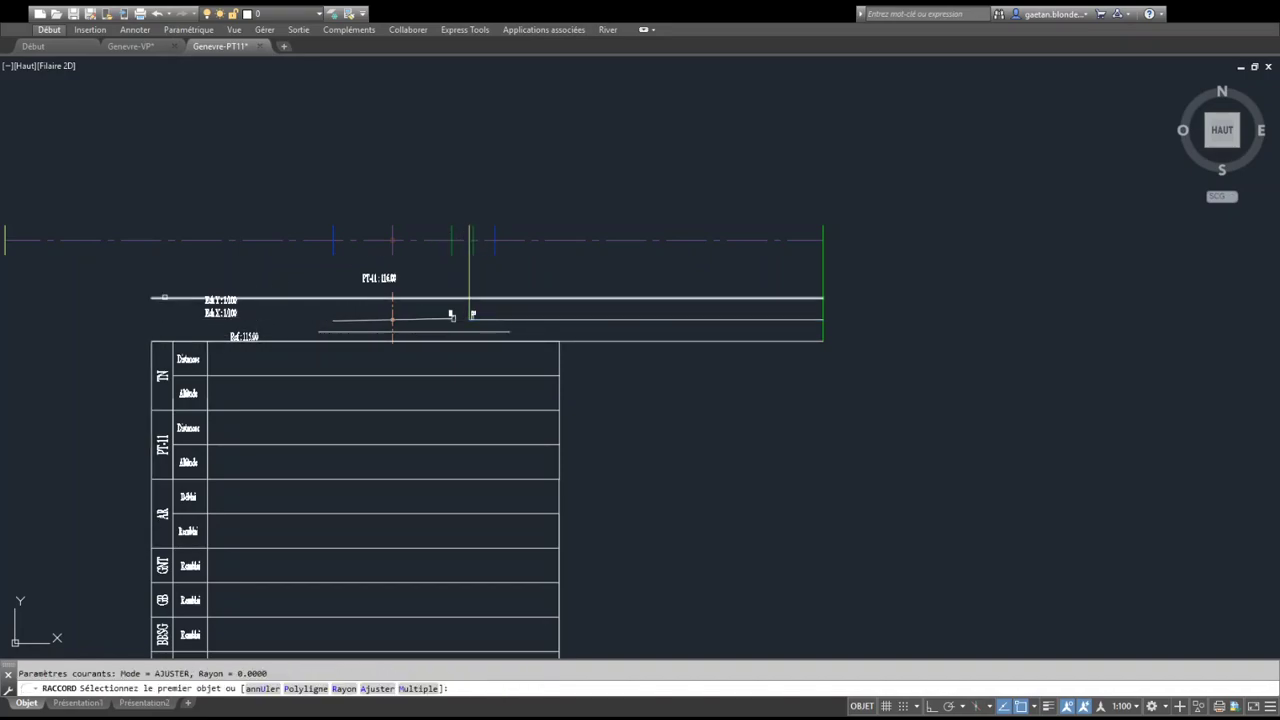
{"action": "left_click", "coordinate": [164, 298]}
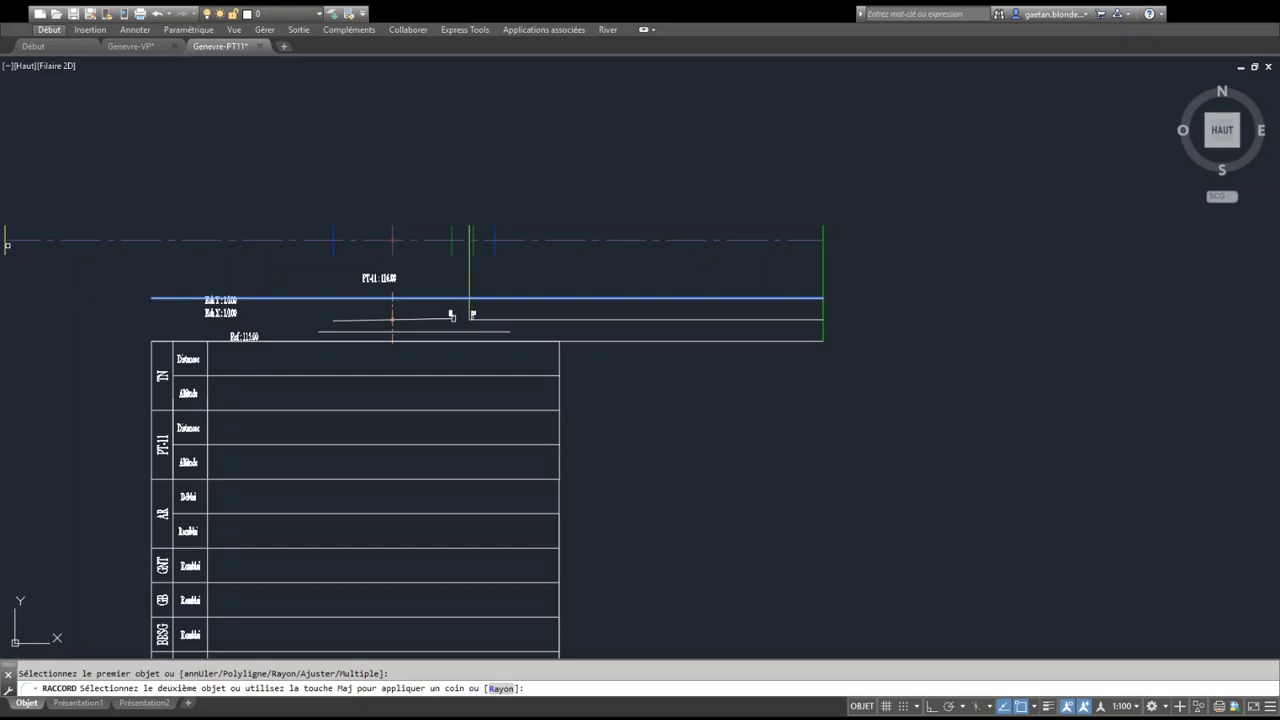
{"action": "left_click", "coordinate": [5, 268]}
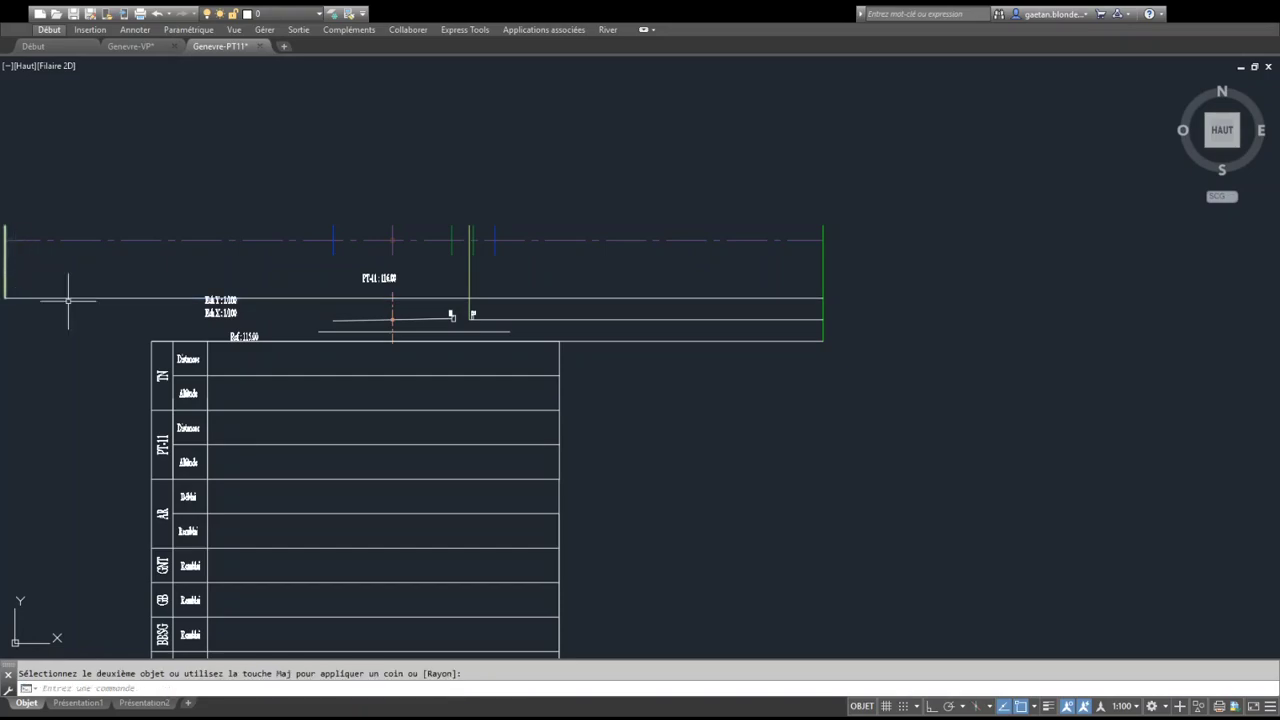
{"action": "middle_click_drag", "start_coordinate": [83, 309], "coordinate": [129, 300]}
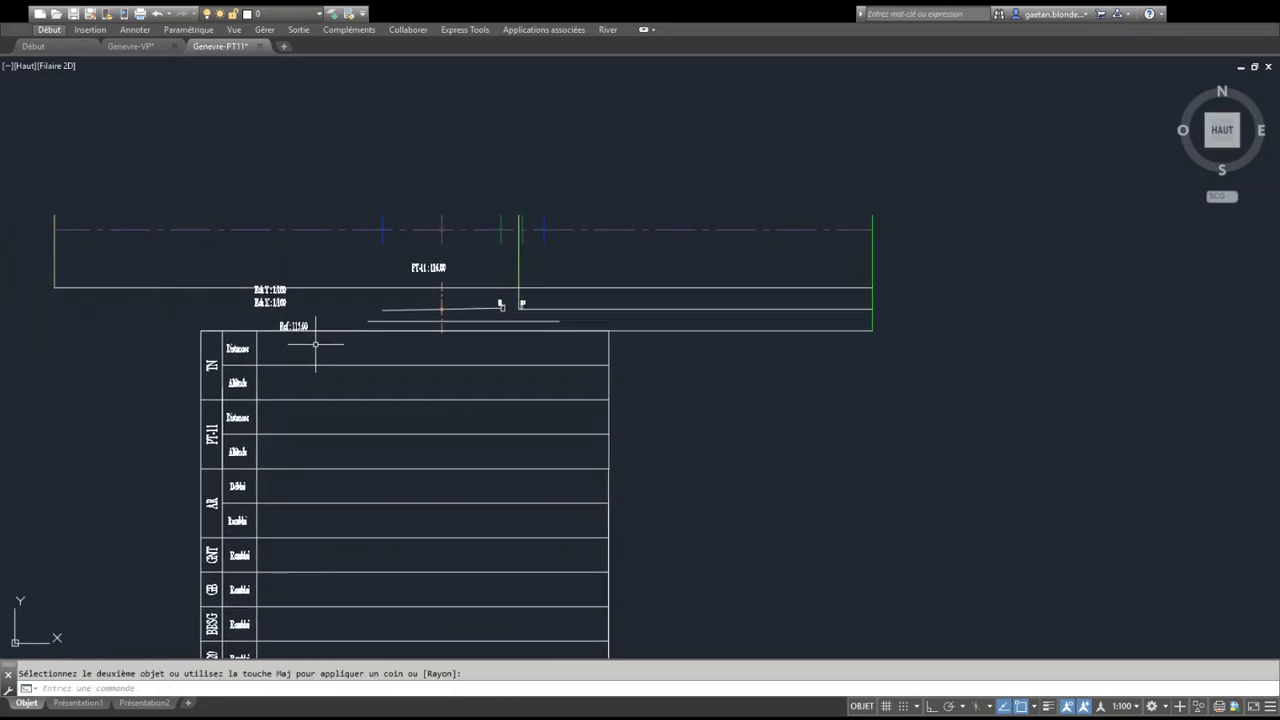
{"action": "key", "text": "Escape"}
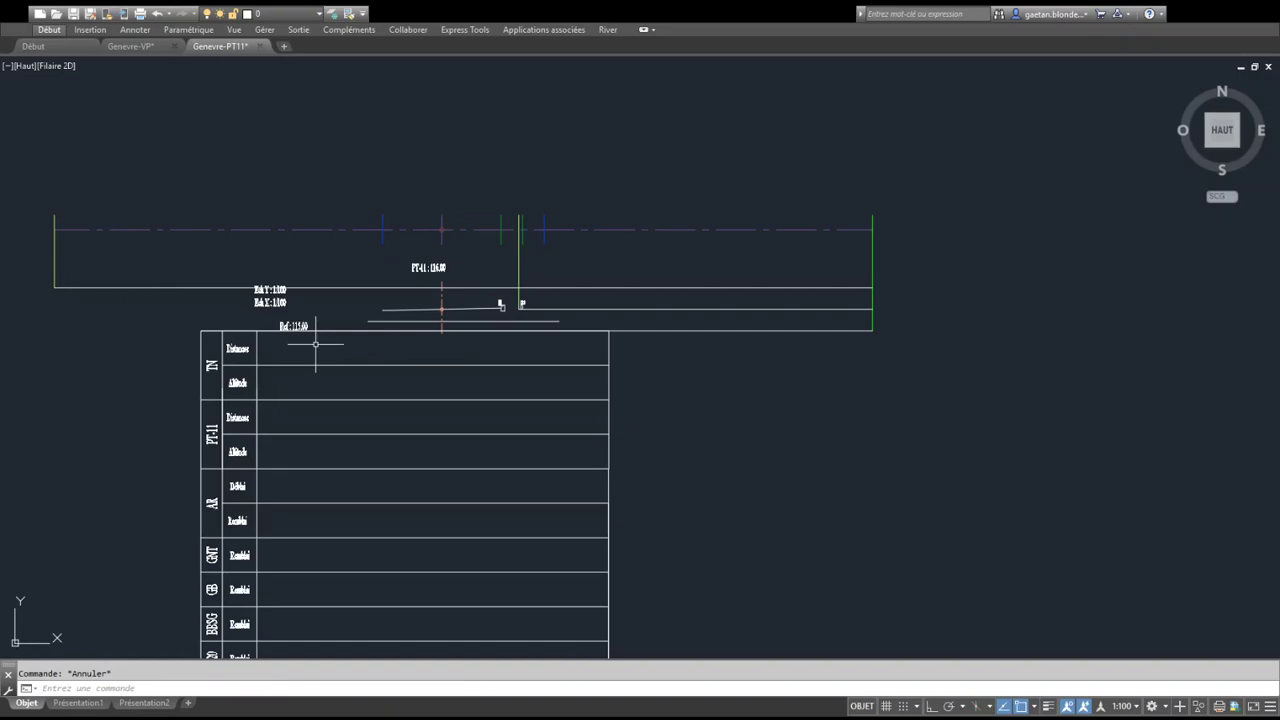
Draw the terrain polyline from the right end tick's lower corner through the corner near CR1 to the left end tick's lower corner
{"action": "type", "text": "pl"}
{"action": "key", "text": "Return"}
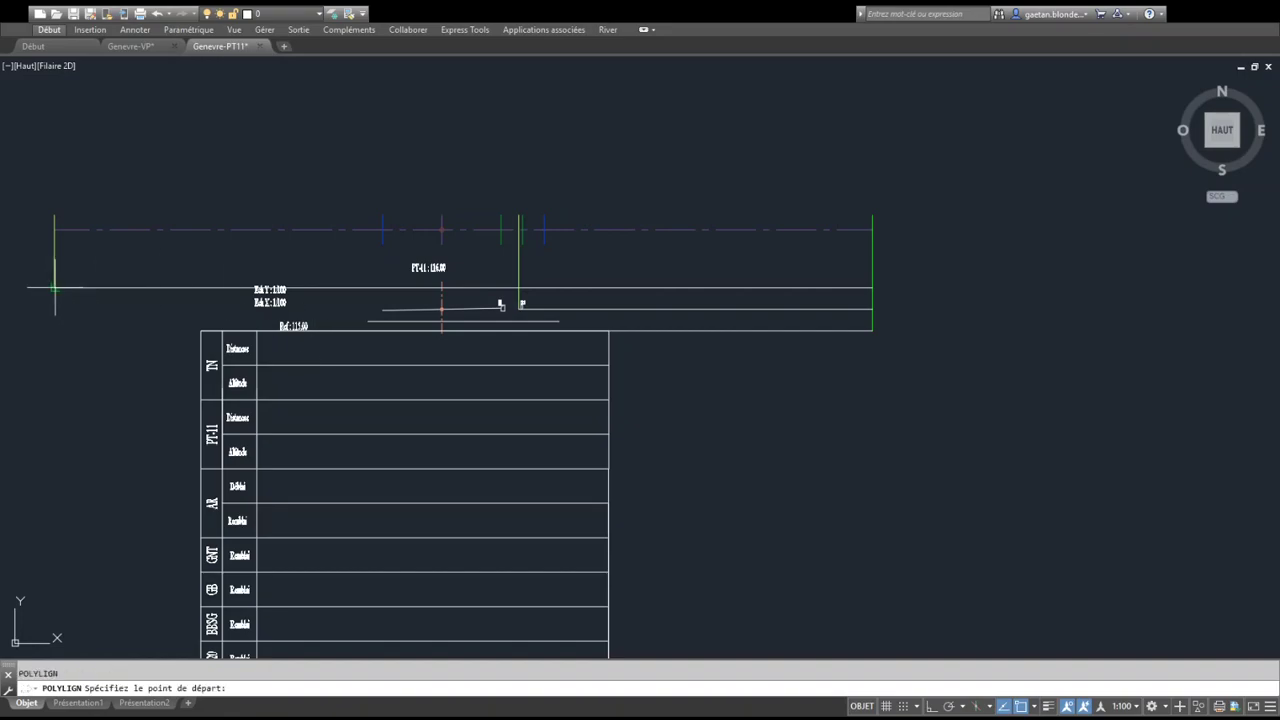
{"action": "left_click", "coordinate": [873, 330]}
{"action": "scroll", "coordinate": [520, 315], "scroll_direction": "up", "scroll_amount": 8}
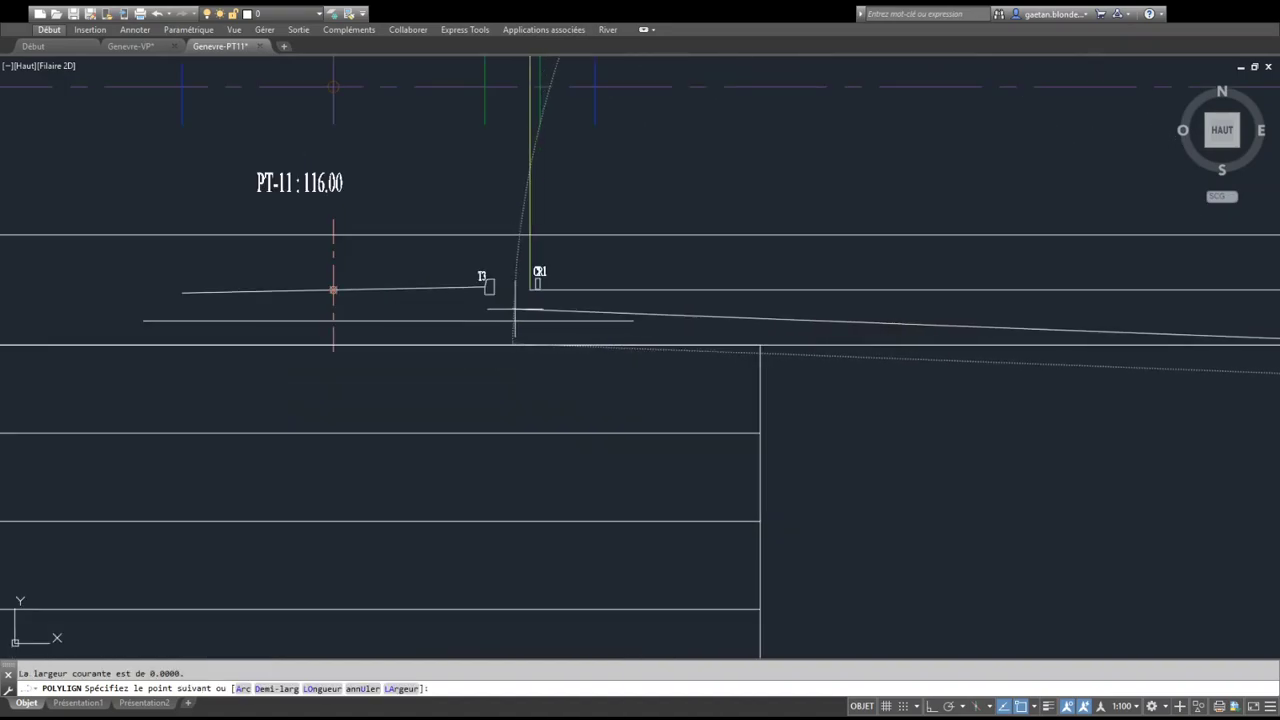
{"action": "scroll", "coordinate": [525, 298], "scroll_direction": "up", "scroll_amount": 3}
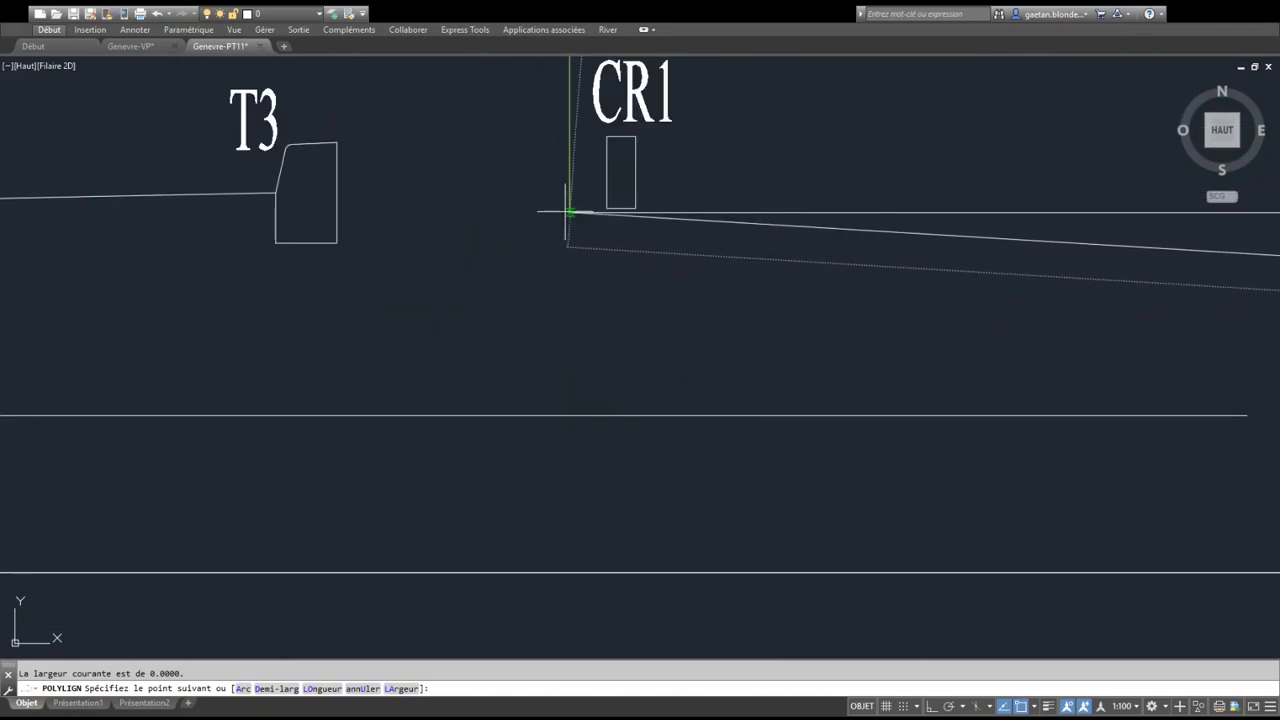
{"action": "left_click", "coordinate": [567, 211]}
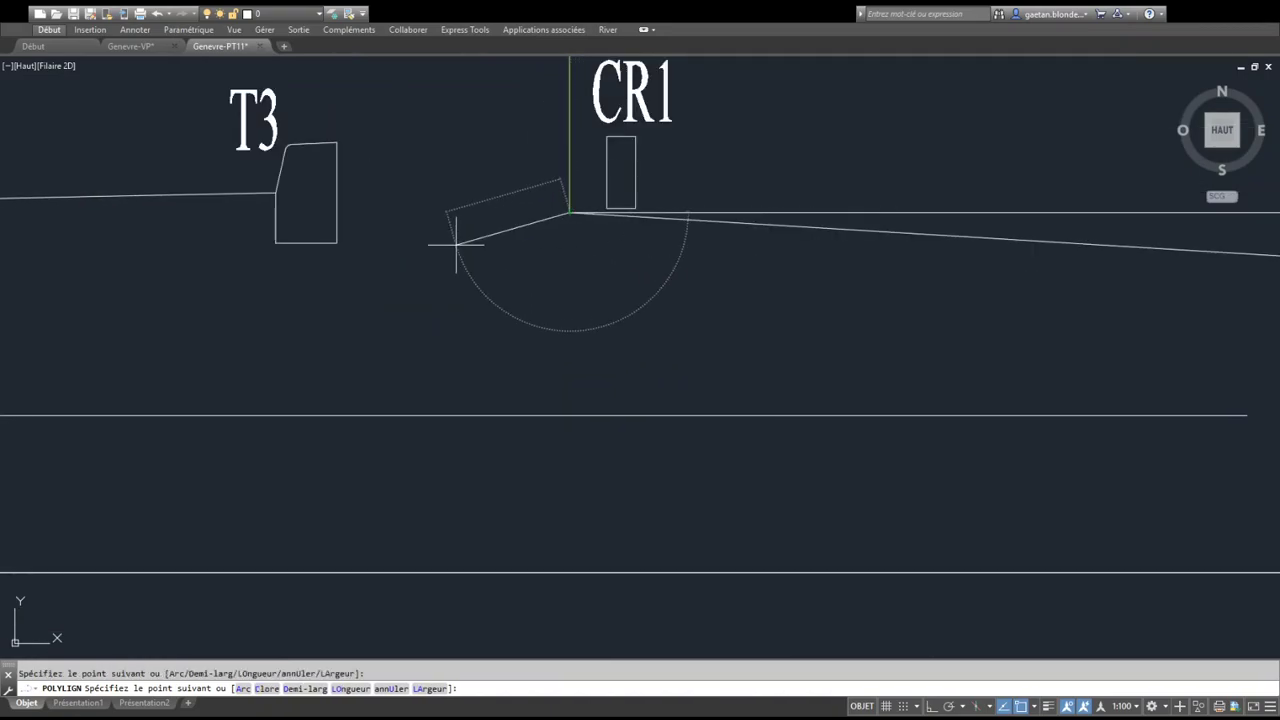
{"action": "scroll", "coordinate": [457, 245], "scroll_direction": "down", "scroll_amount": 6}
{"action": "scroll", "coordinate": [464, 261], "scroll_direction": "down", "scroll_amount": 5}
{"action": "mouse_move", "coordinate": [423, 277]}
{"action": "middle_mouse_down"}
{"action": "mouse_move", "coordinate": [734, 263]}
{"action": "mouse_move", "coordinate": [1075, 325]}
{"action": "middle_mouse_up"}
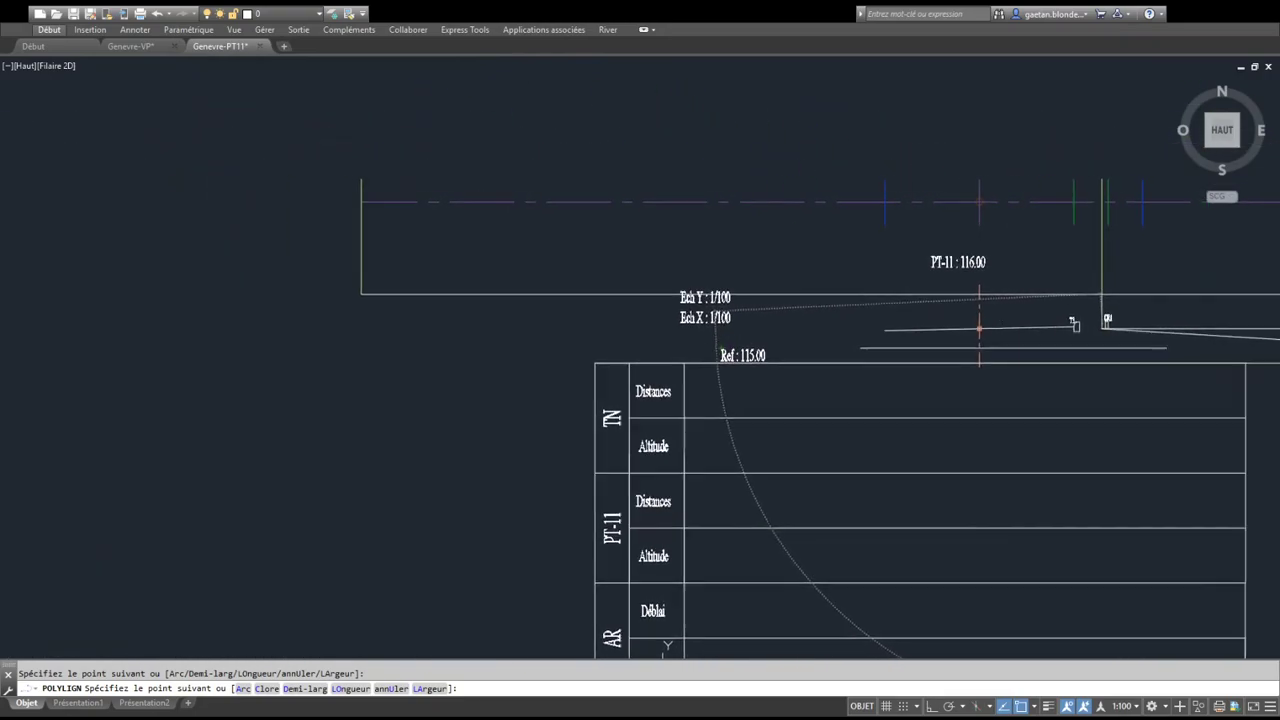
{"action": "left_click", "coordinate": [361, 293]}
{"action": "key", "text": "Return"}
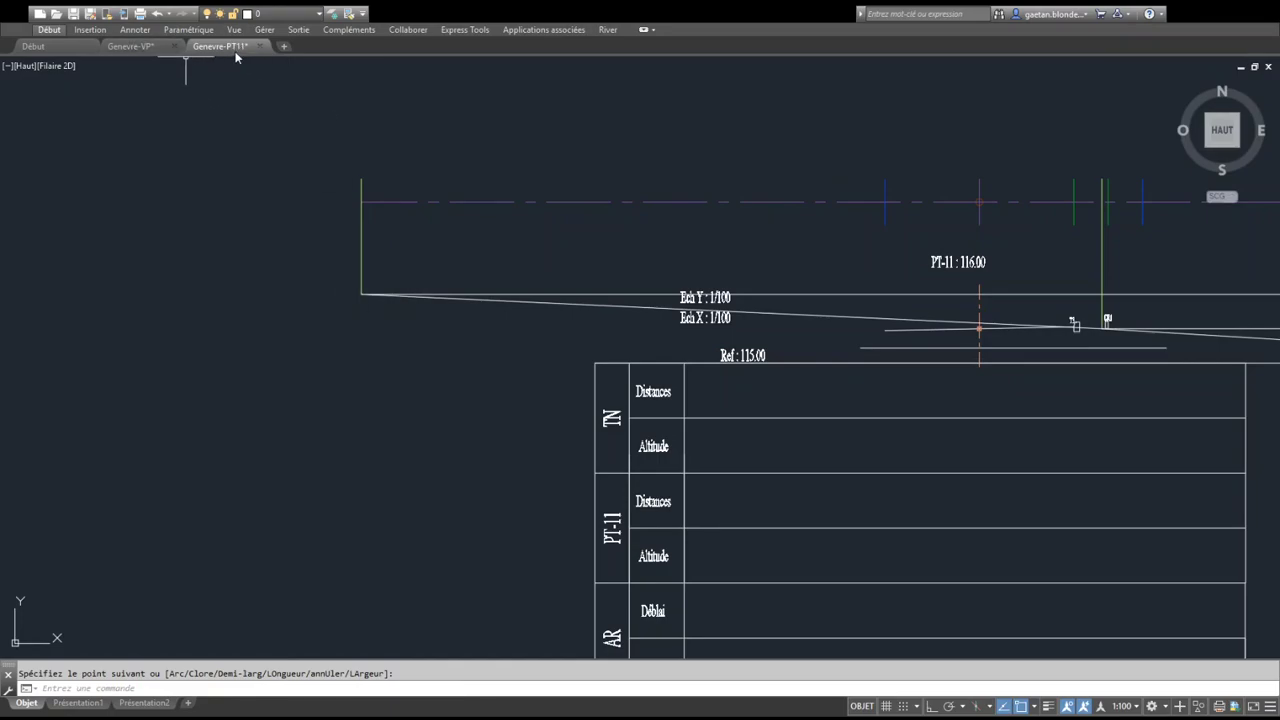
Match the terrain polyline's properties to those of the section line's left end tick
{"action": "left_click", "coordinate": [348, 14]}
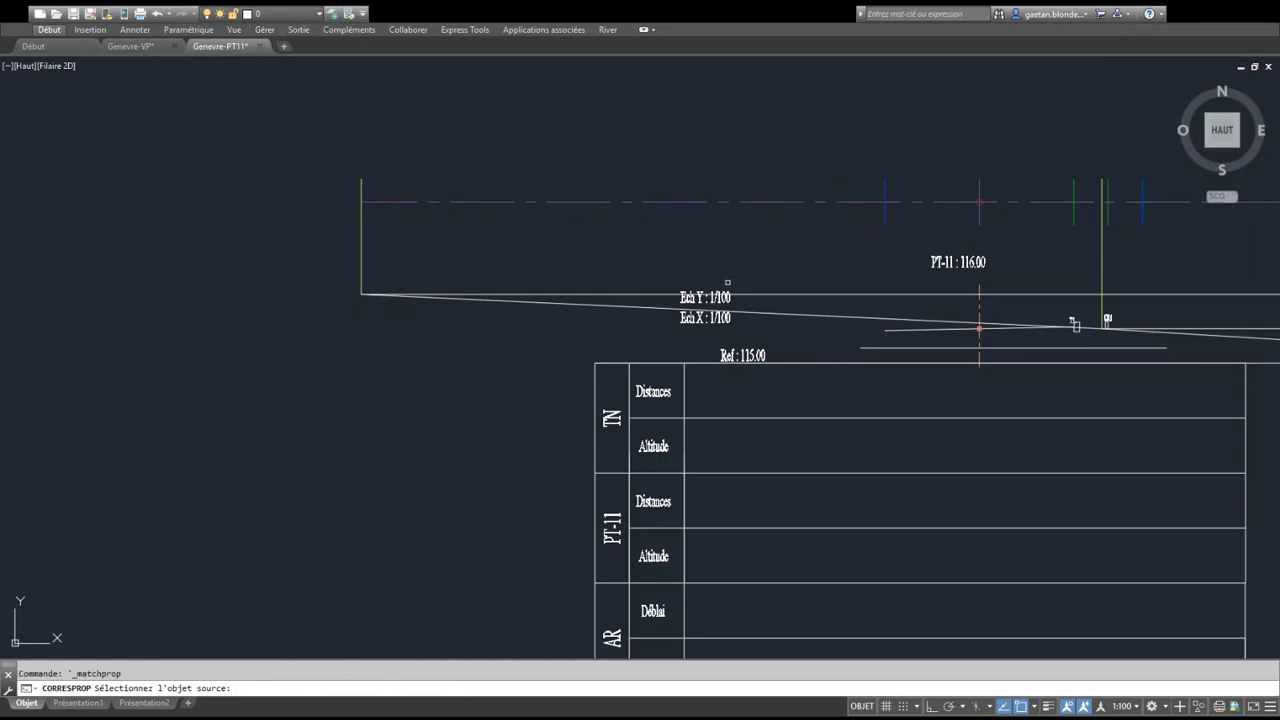
{"action": "left_click", "coordinate": [360, 250]}
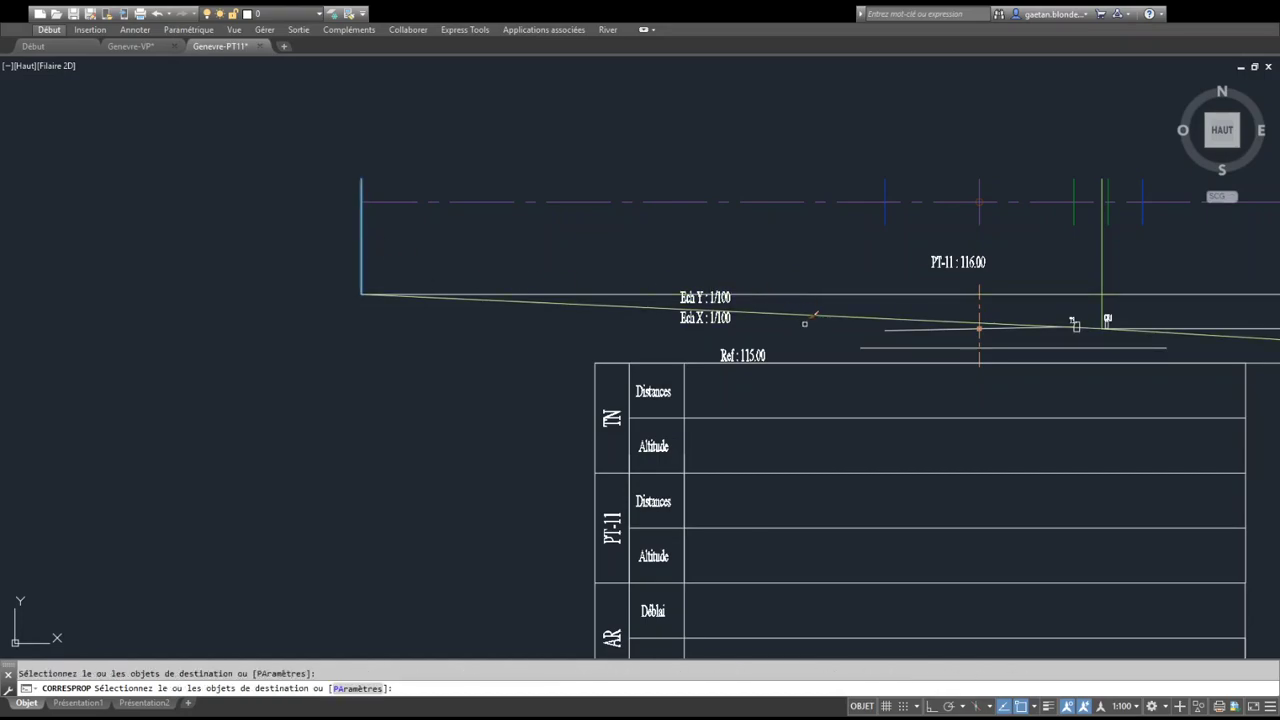
{"action": "key", "text": "Escape"}
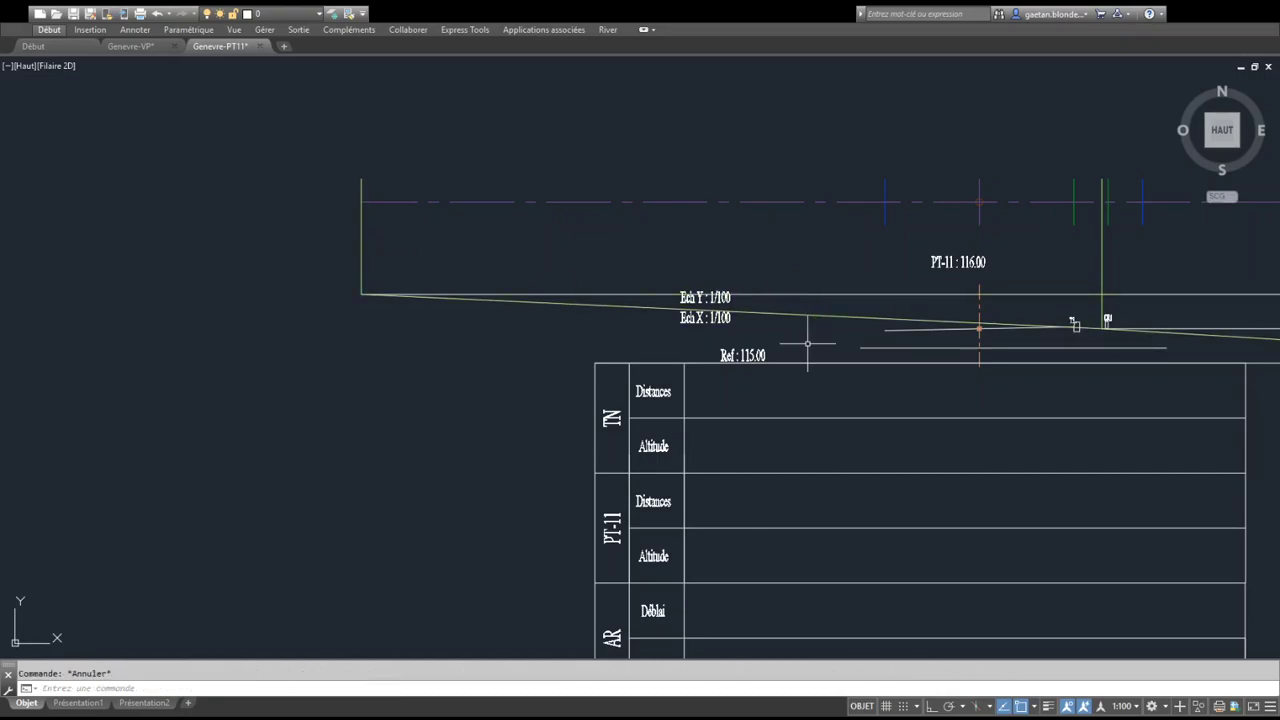
Delete the projected left end tick and the uppermost level line
{"action": "left_click", "coordinate": [343, 240]}
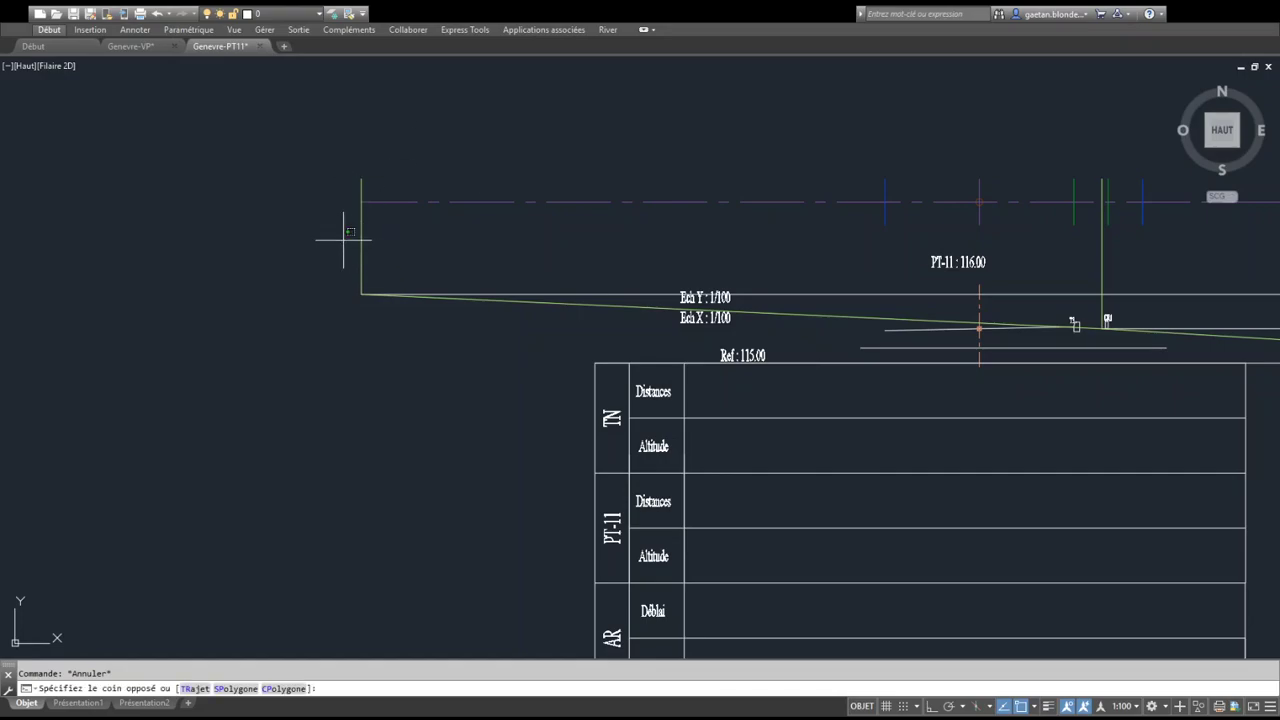
{"action": "left_click", "coordinate": [343, 206]}
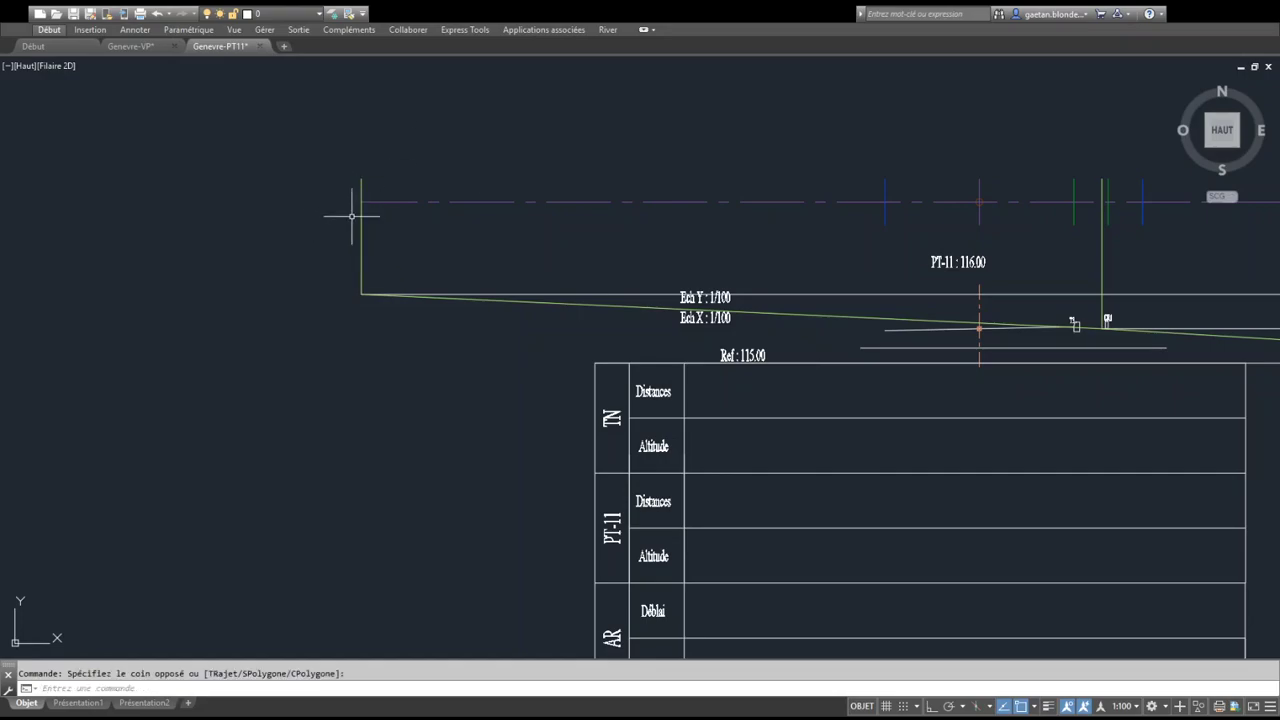
{"action": "left_click", "coordinate": [371, 250]}
{"action": "left_click", "coordinate": [347, 232]}
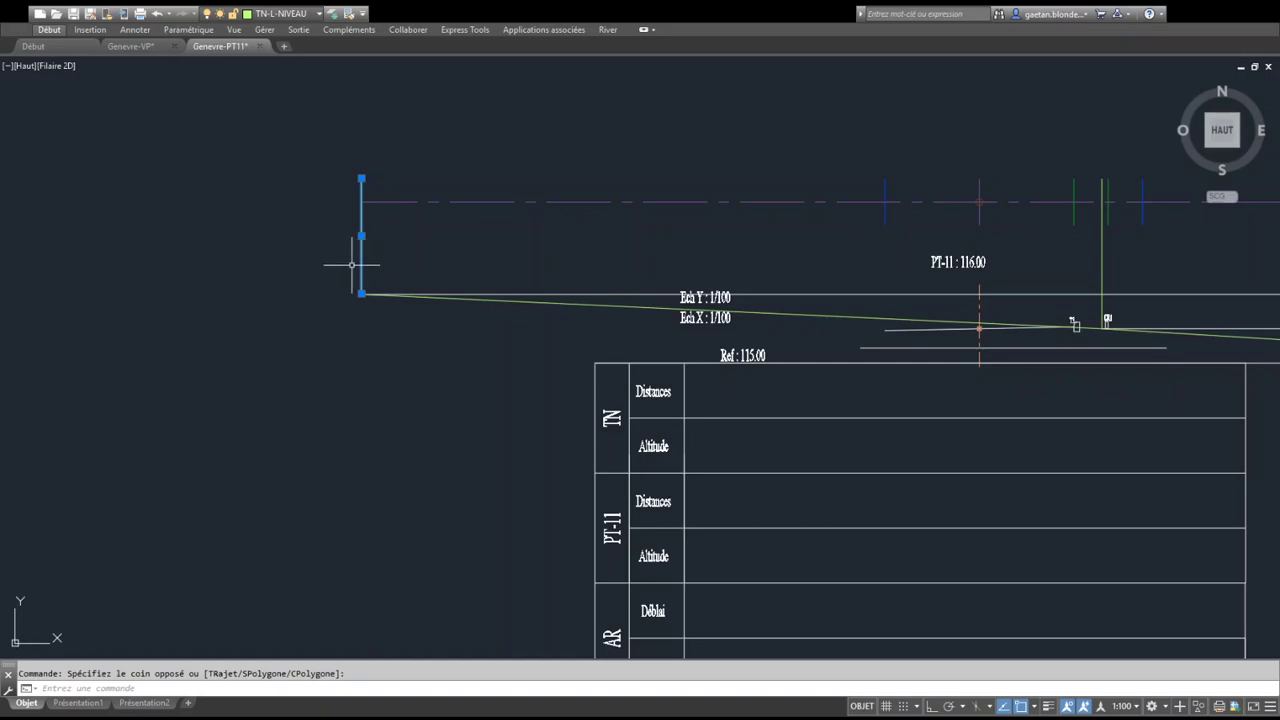
{"action": "key", "text": "Delete"}
{"action": "left_click", "coordinate": [573, 294]}
{"action": "key", "text": "Delete"}
Delete the remaining terrain construction: the projected right end tick, the tick near CR1, the lower level line and the extended reference line
{"action": "scroll", "coordinate": [400, 215], "scroll_direction": "down", "scroll_amount": 4}
{"action": "middle_click_drag", "start_coordinate": [647, 273], "coordinate": [516, 287]}
{"action": "scroll", "coordinate": [516, 287], "scroll_direction": "up", "scroll_amount": 4}
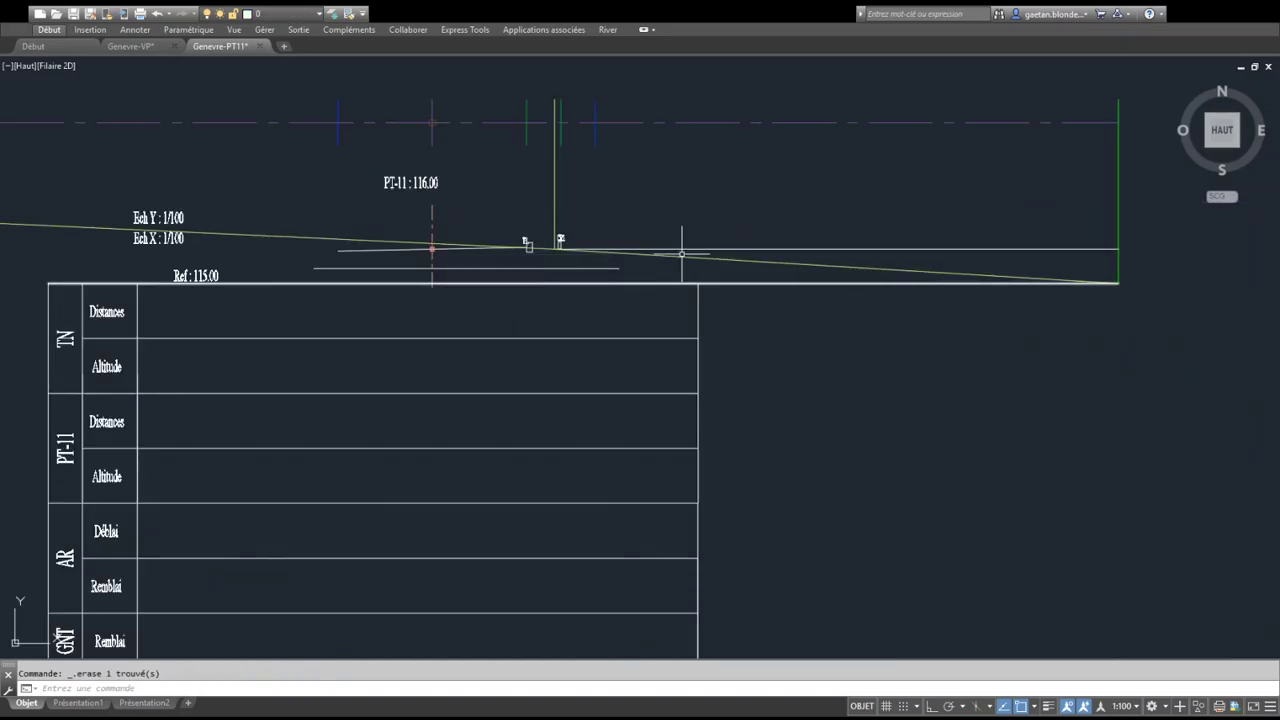
{"action": "left_click", "coordinate": [1086, 257]}
{"action": "left_click", "coordinate": [1057, 214]}
{"action": "left_click", "coordinate": [1145, 218]}
{"action": "left_click", "coordinate": [1100, 228]}
{"action": "left_click", "coordinate": [575, 186]}
{"action": "left_click", "coordinate": [538, 190]}
{"action": "left_click", "coordinate": [815, 305]}
{"action": "left_click", "coordinate": [779, 277]}
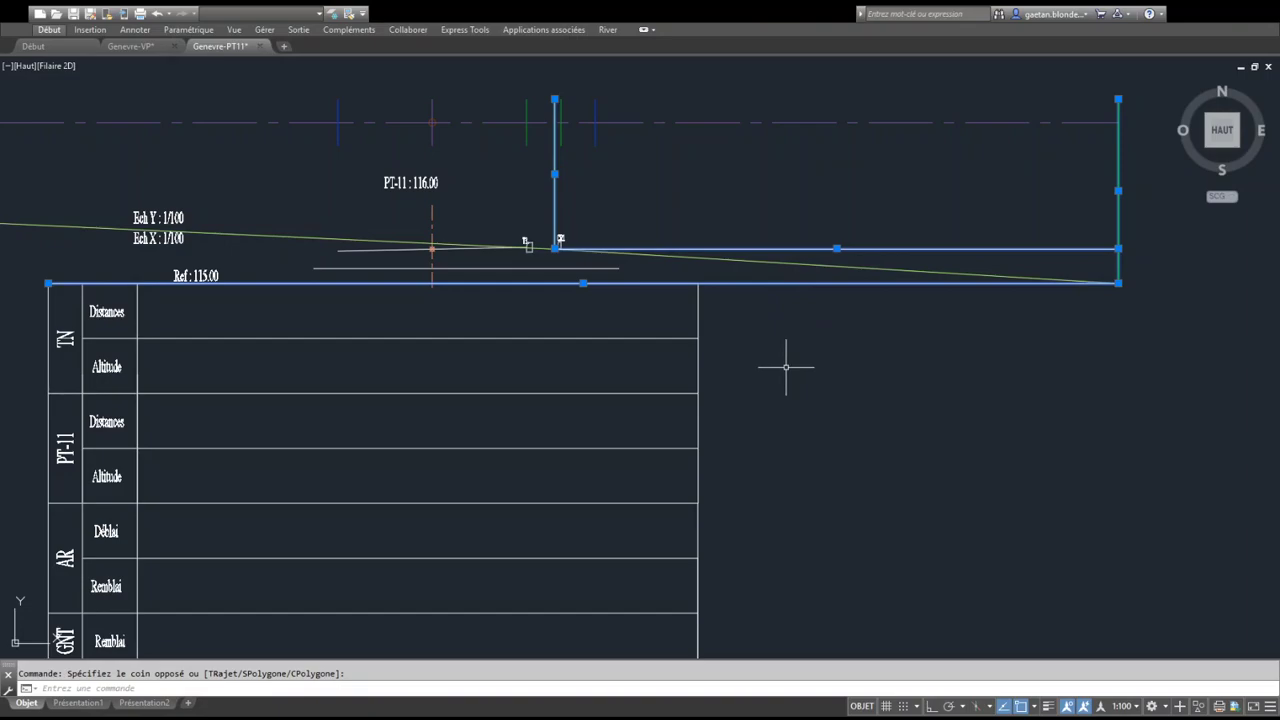
{"action": "key", "text": "Delete"}
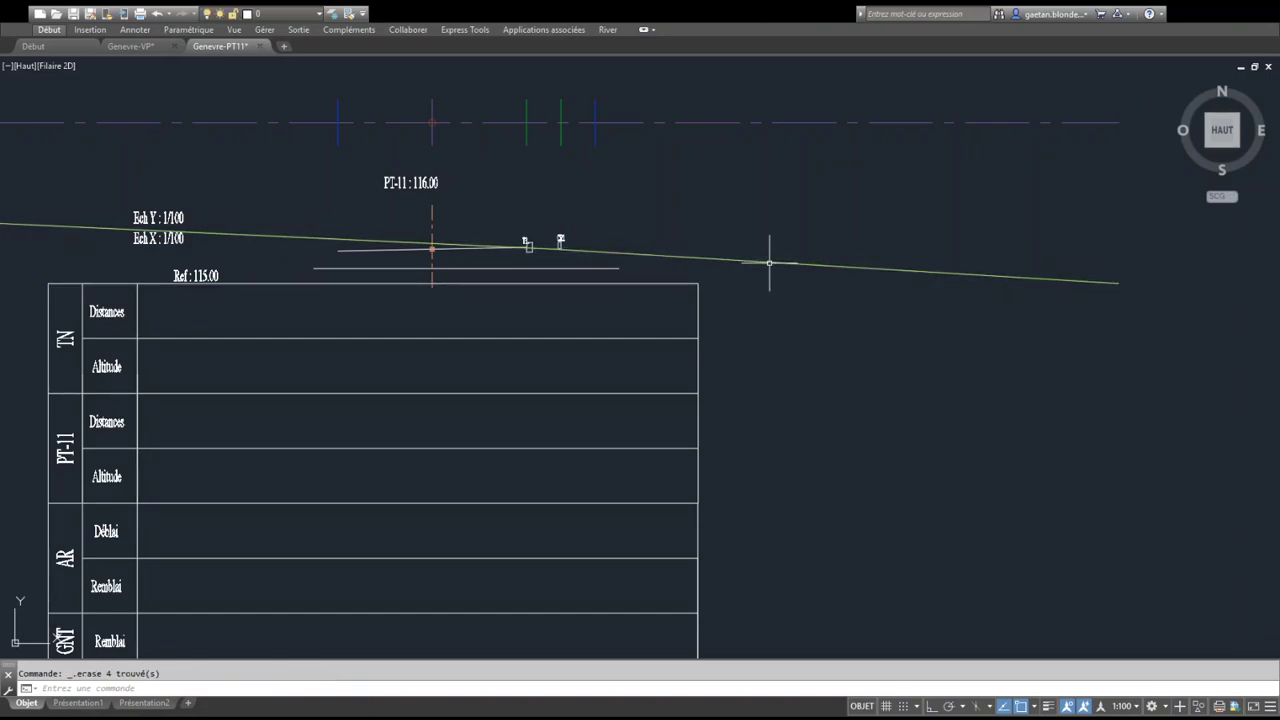
Highlight the terrain polyline and examine how it runs relative to the road profile between the axis, T3 and CR1
{"action": "left_click", "coordinate": [769, 263]}
{"action": "scroll", "coordinate": [645, 254], "scroll_direction": "up", "scroll_amount": 4}
{"action": "mouse_move", "coordinate": [311, 296]}
{"action": "middle_mouse_down"}
{"action": "mouse_move", "coordinate": [491, 260]}
{"action": "mouse_move", "coordinate": [540, 319]}
{"action": "middle_mouse_up"}
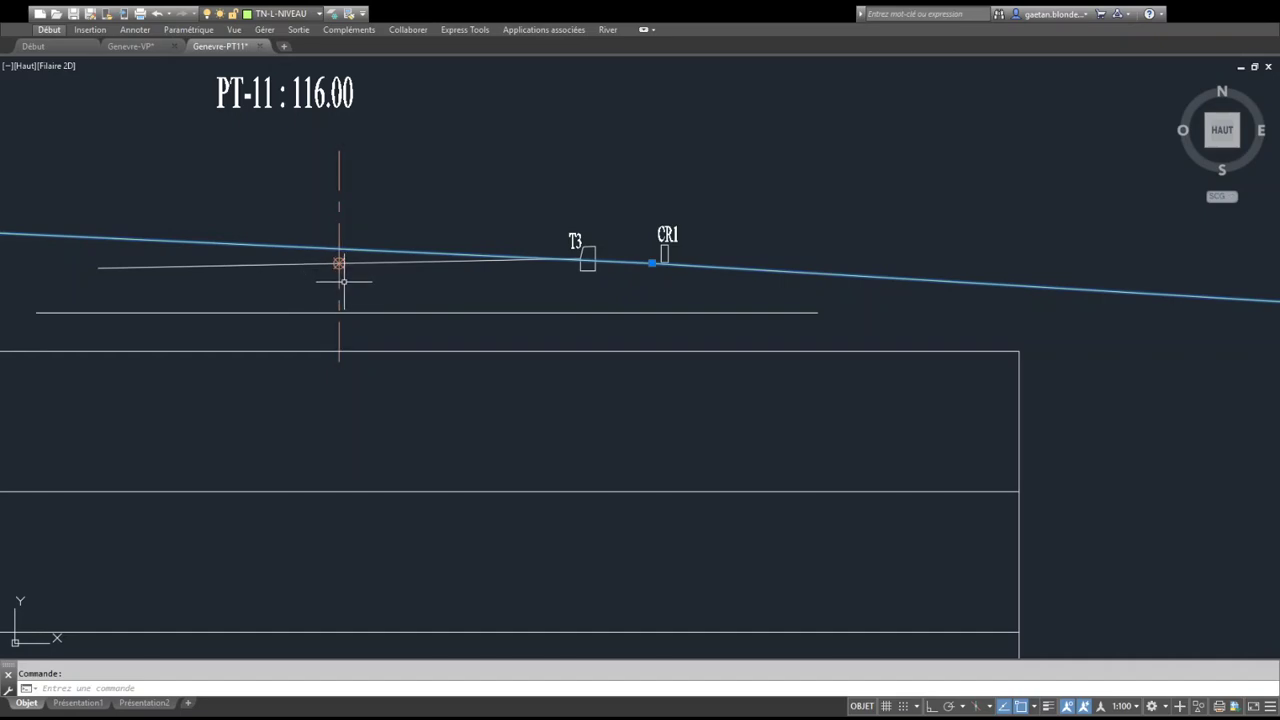
{"action": "scroll", "coordinate": [335, 265], "scroll_direction": "down", "scroll_amount": 2}
{"action": "middle_click_drag", "start_coordinate": [346, 300], "coordinate": [406, 332]}
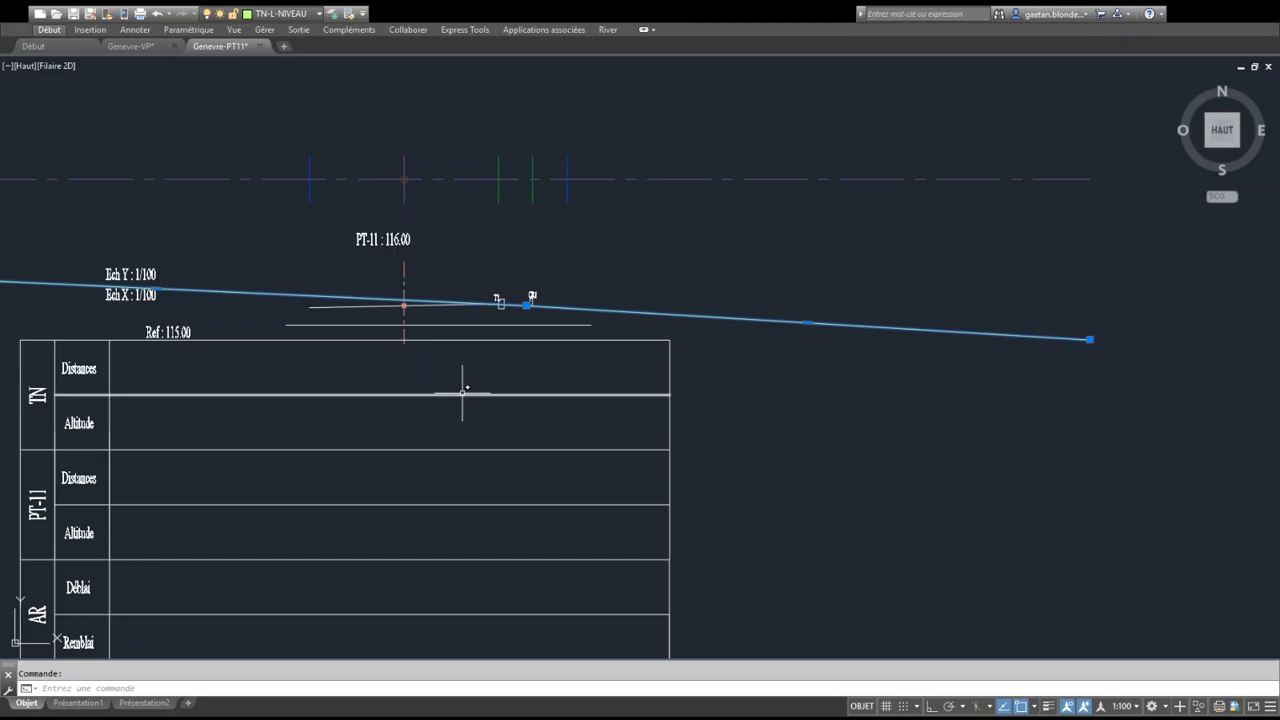
{"action": "key", "text": "Escape"}
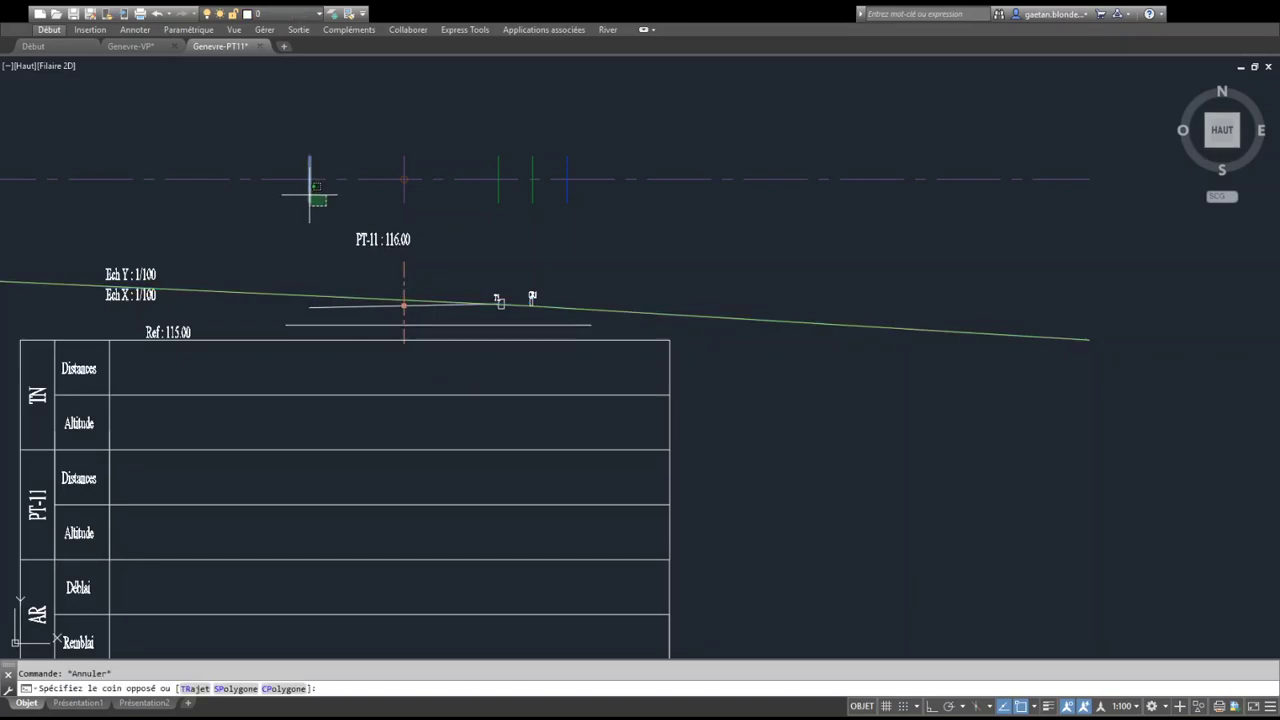
Highlight the two blue and two green ticks on the section line, and clear the selection
{"action": "left_click", "coordinate": [310, 190]}
{"action": "left_click", "coordinate": [597, 190]}
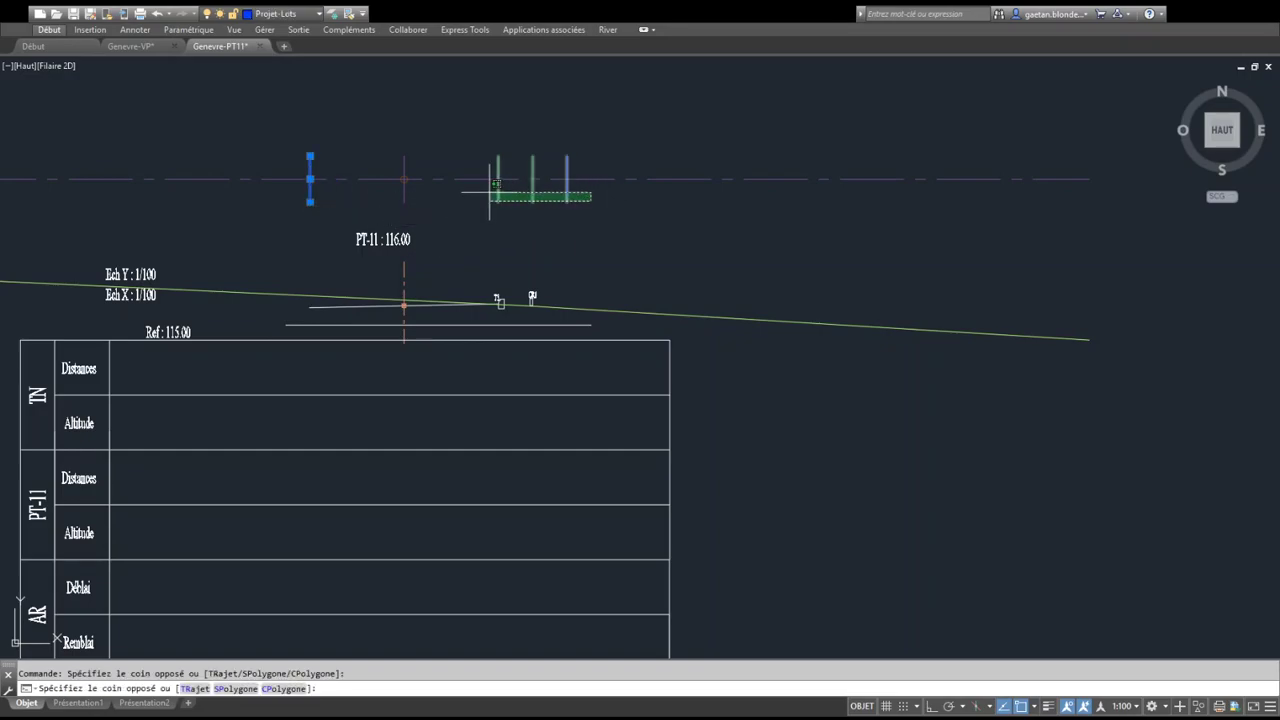
{"action": "left_click", "coordinate": [487, 203]}
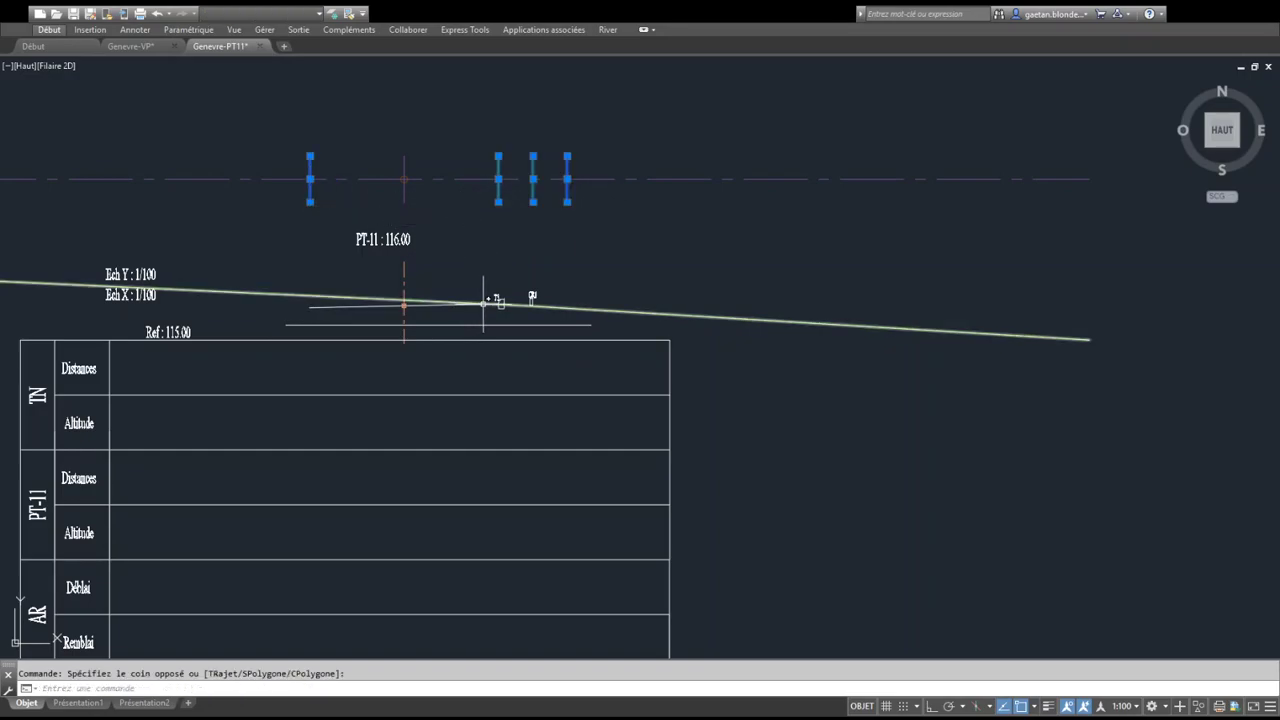
{"action": "key", "text": "Escape"}
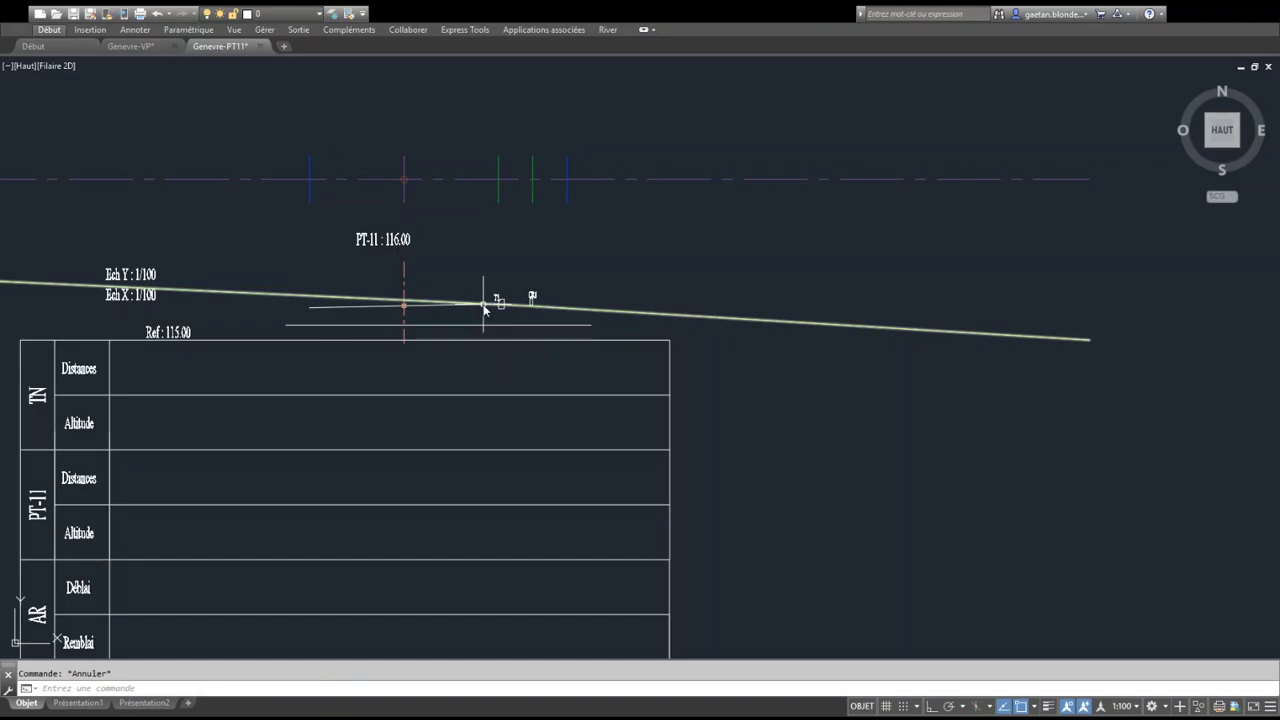
Extend the blue, green and axis ticks of the section line down to the table's top border
{"action": "type", "text": "pr"}
{"action": "key", "text": "Return"}
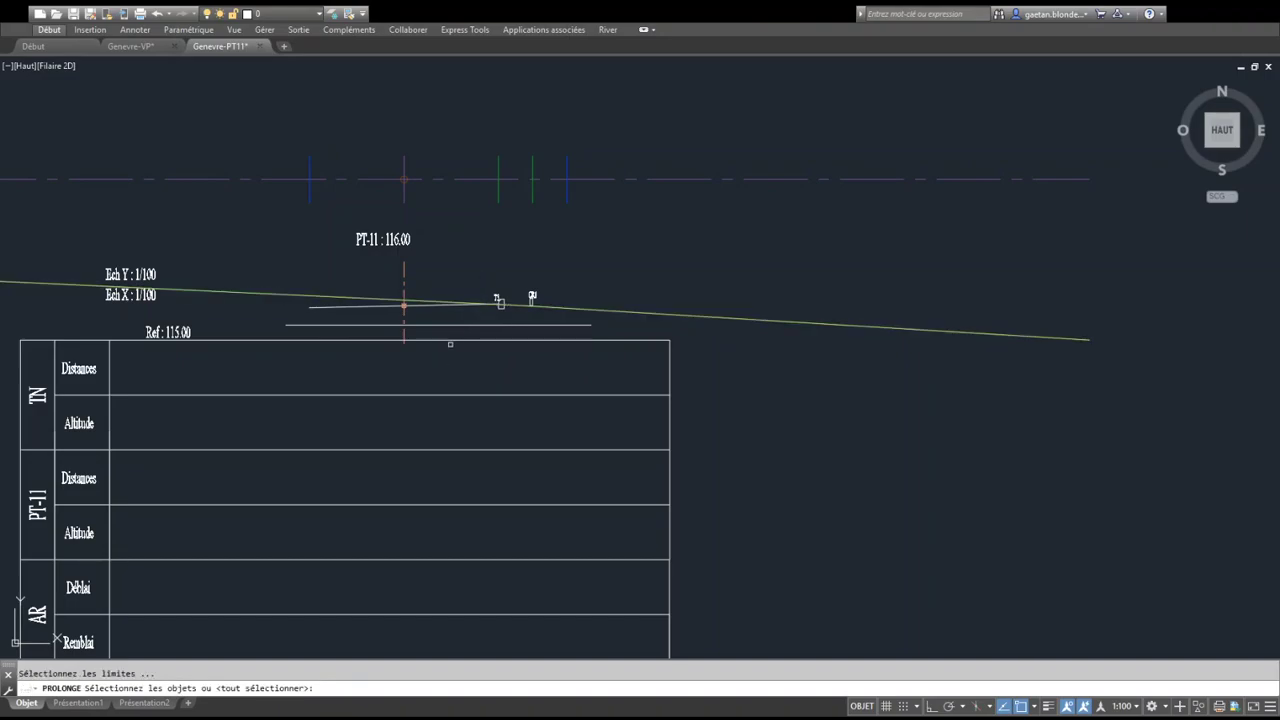
{"action": "left_click", "coordinate": [449, 340]}
{"action": "key", "text": "Return"}
{"action": "left_click", "coordinate": [597, 200]}
{"action": "left_click", "coordinate": [292, 192]}
{"action": "key", "text": "Return"}
Delete the two green projection lines passing through T3 and CR1
{"action": "scroll", "coordinate": [543, 323], "scroll_direction": "up", "scroll_amount": 4}
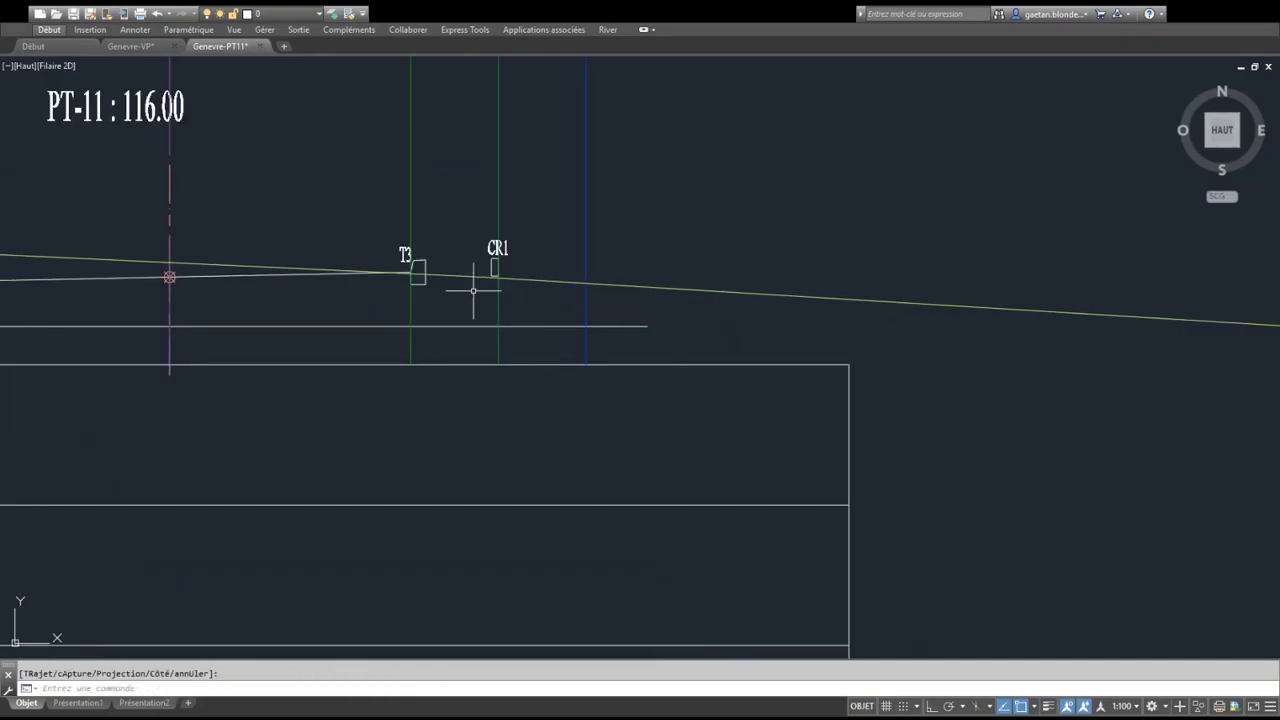
{"action": "scroll", "coordinate": [473, 290], "scroll_direction": "up", "scroll_amount": 4}
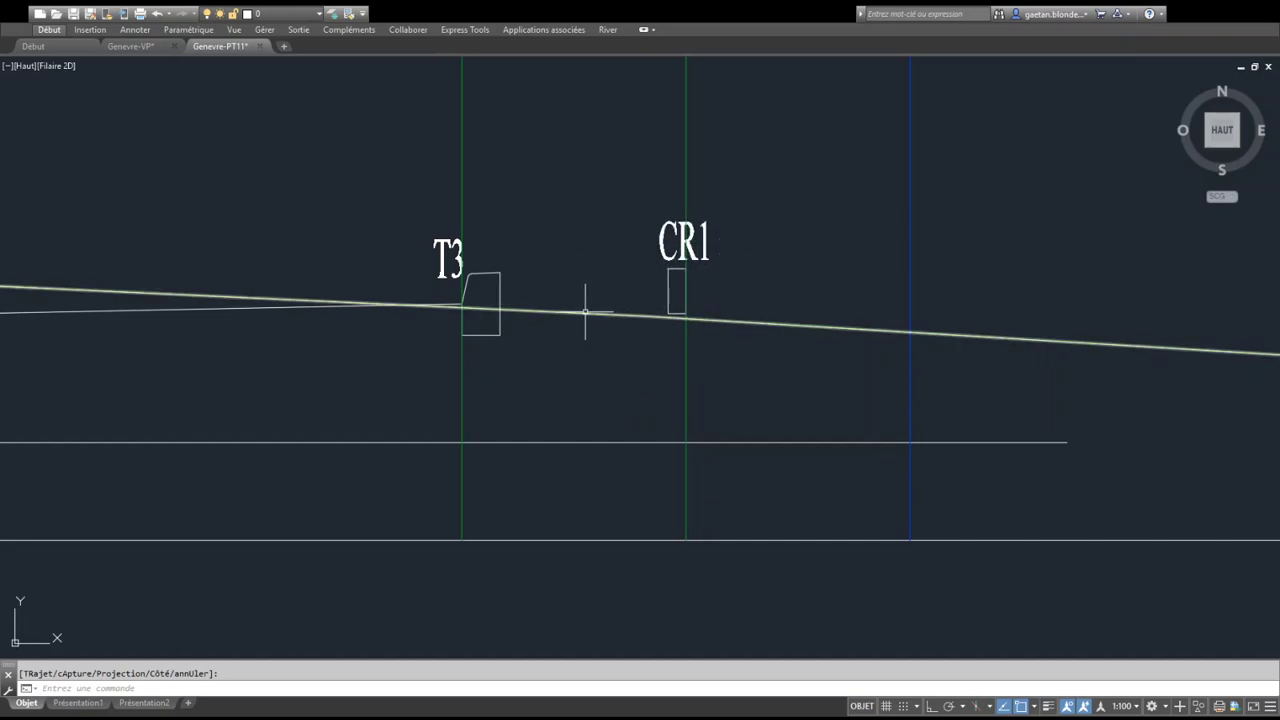
{"action": "left_click", "coordinate": [720, 392]}
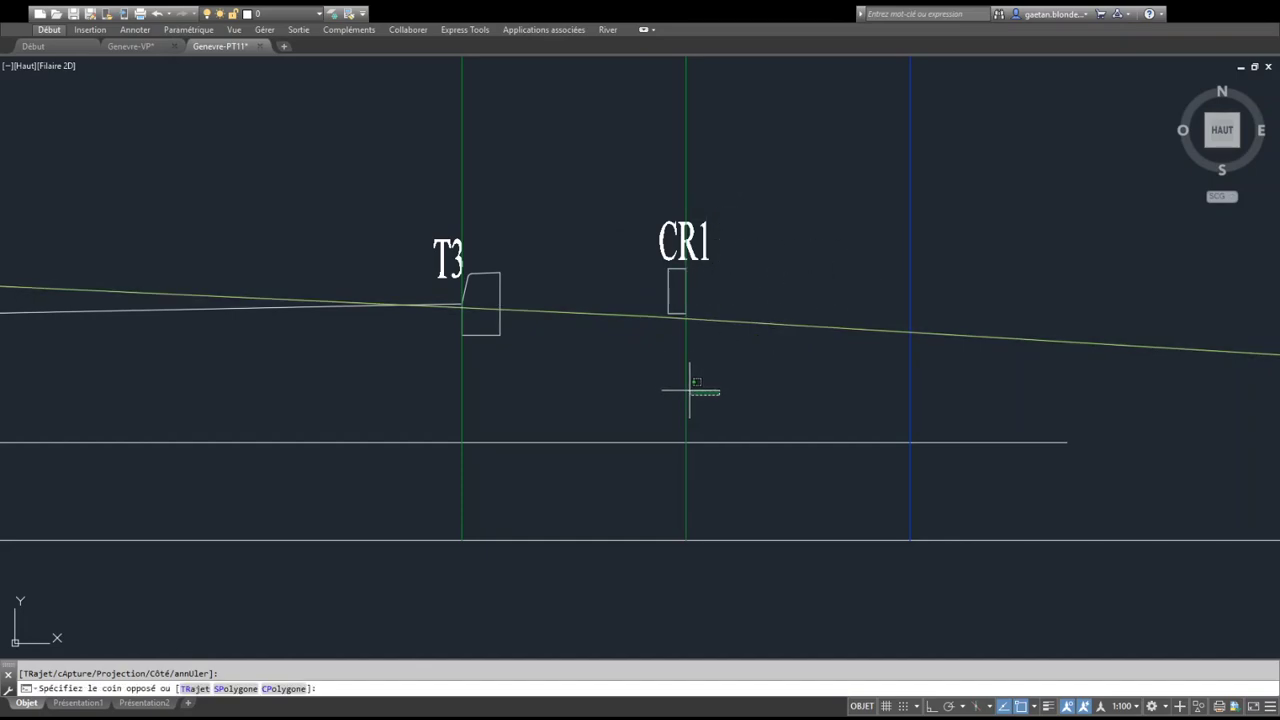
{"action": "left_click", "coordinate": [355, 375]}
{"action": "key", "text": "Delete"}
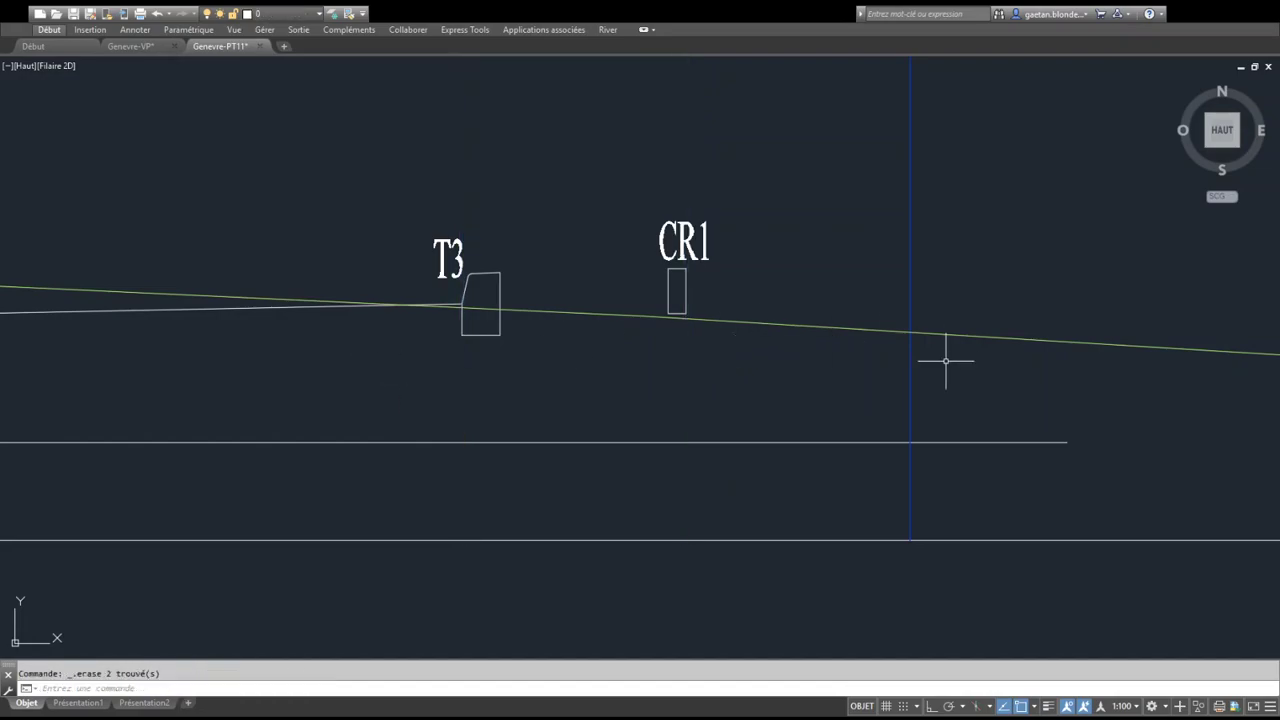
Delete the projected axis line together with the horizontal section line and its small circle above the PT-11 label
{"action": "scroll", "coordinate": [790, 330], "scroll_direction": "down", "scroll_amount": 4}
{"action": "middle_click_drag", "start_coordinate": [372, 342], "coordinate": [362, 333]}
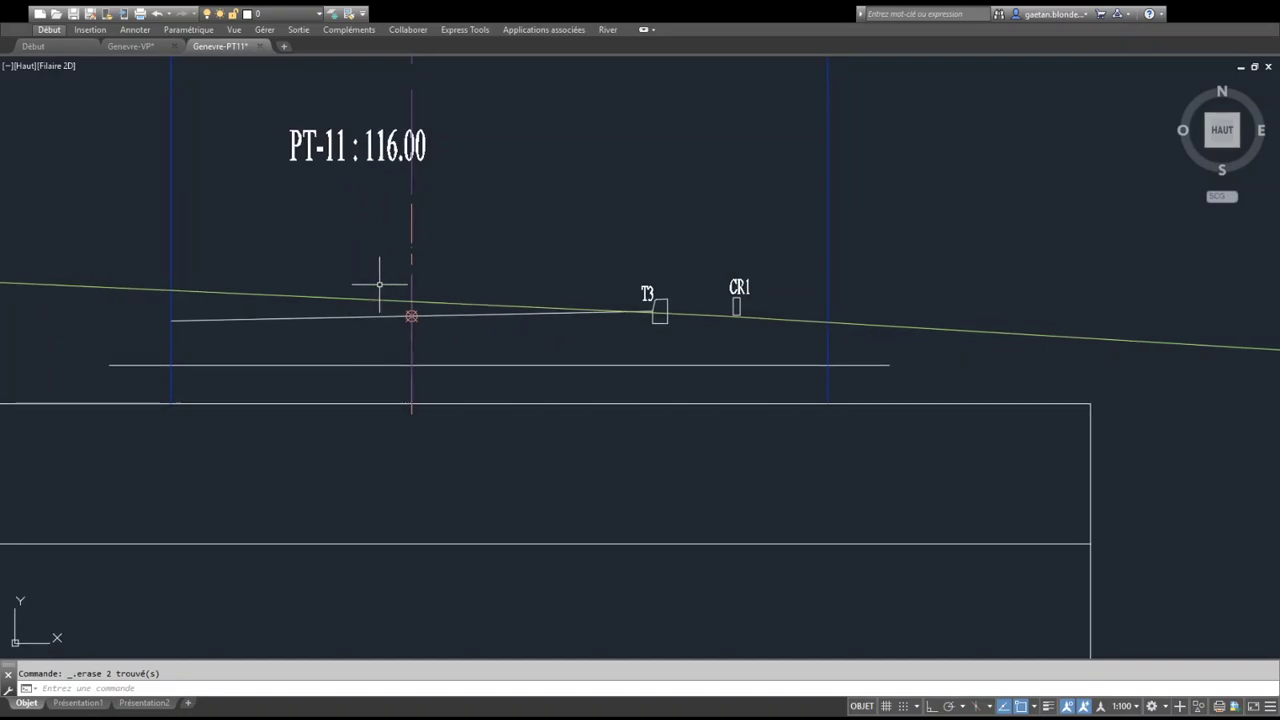
{"action": "scroll", "coordinate": [402, 226], "scroll_direction": "up", "scroll_amount": 2}
{"action": "scroll", "coordinate": [360, 340], "scroll_direction": "up", "scroll_amount": 1}
{"action": "scroll", "coordinate": [360, 335], "scroll_direction": "down", "scroll_amount": 2}
{"action": "middle_click_drag", "start_coordinate": [360, 331], "coordinate": [349, 431]}
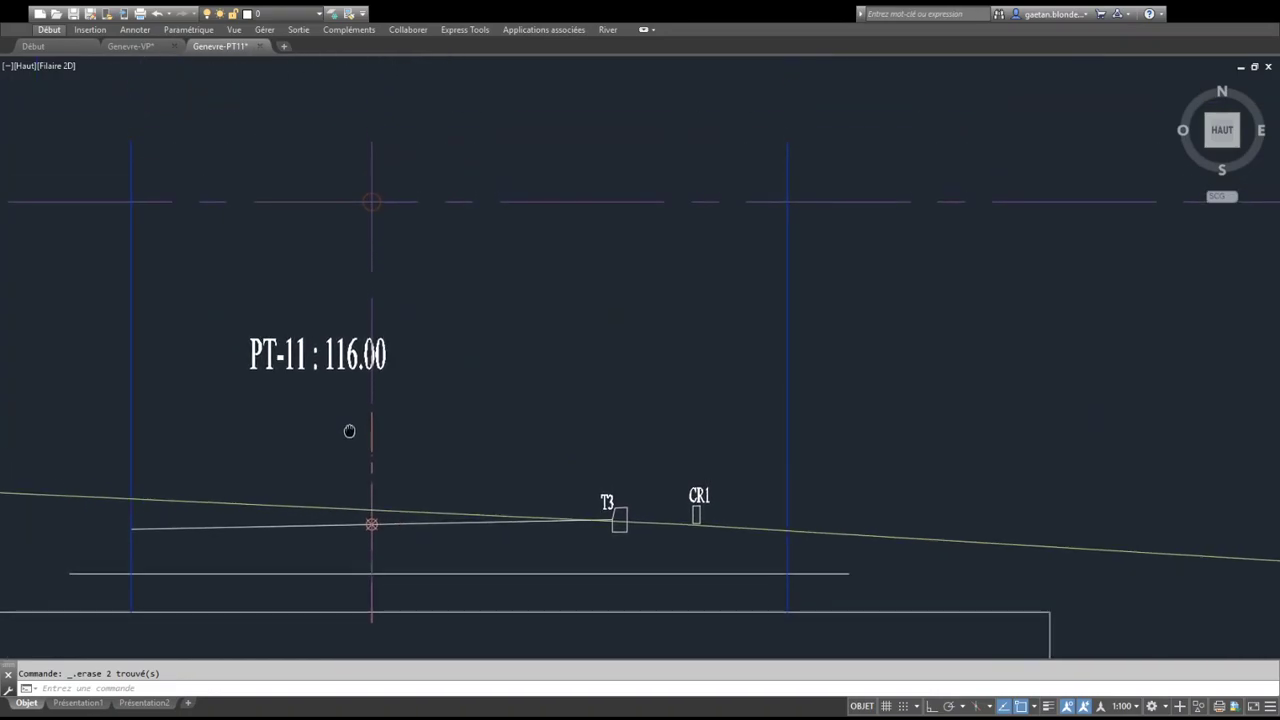
{"action": "left_click", "coordinate": [372, 214]}
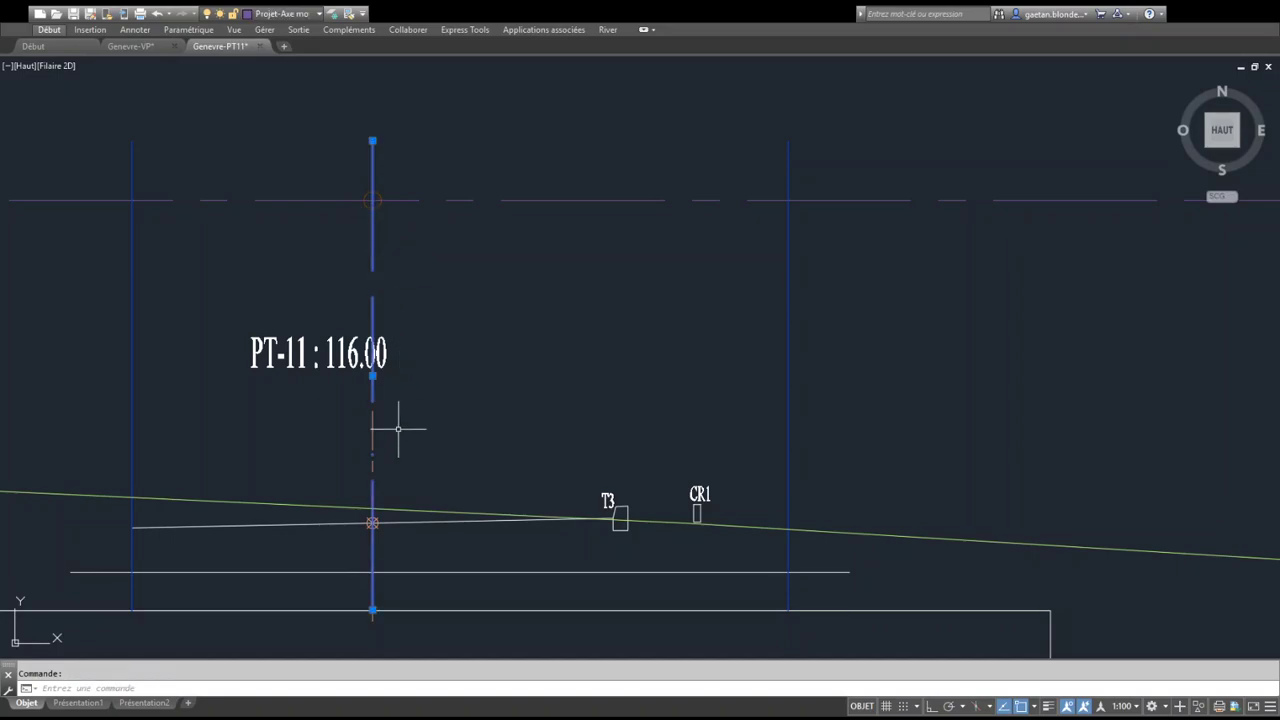
{"action": "scroll", "coordinate": [371, 523], "scroll_direction": "up", "scroll_amount": 6}
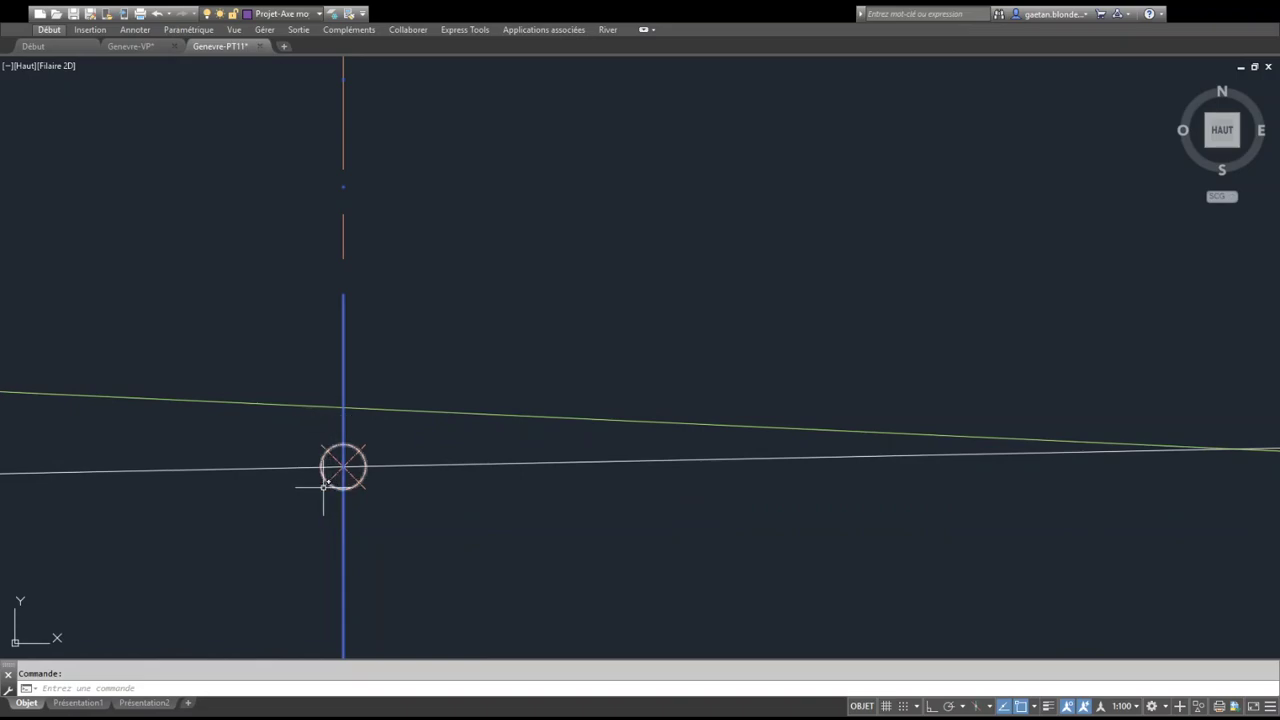
{"action": "scroll", "coordinate": [346, 214], "scroll_direction": "down", "scroll_amount": 4}
{"action": "mouse_move", "coordinate": [349, 234]}
{"action": "middle_mouse_down"}
{"action": "mouse_move", "coordinate": [437, 556]}
{"action": "mouse_move", "coordinate": [458, 690]}
{"action": "middle_mouse_up"}
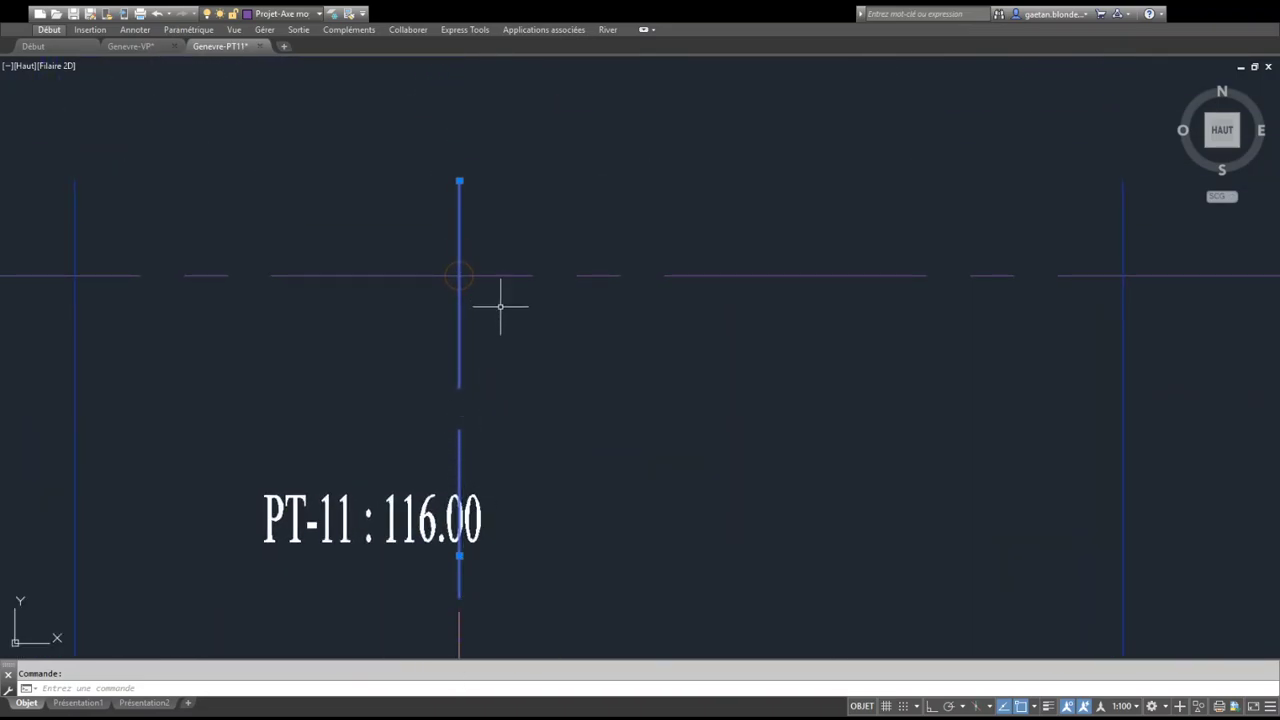
{"action": "left_click", "coordinate": [526, 354]}
{"action": "left_click", "coordinate": [411, 218]}
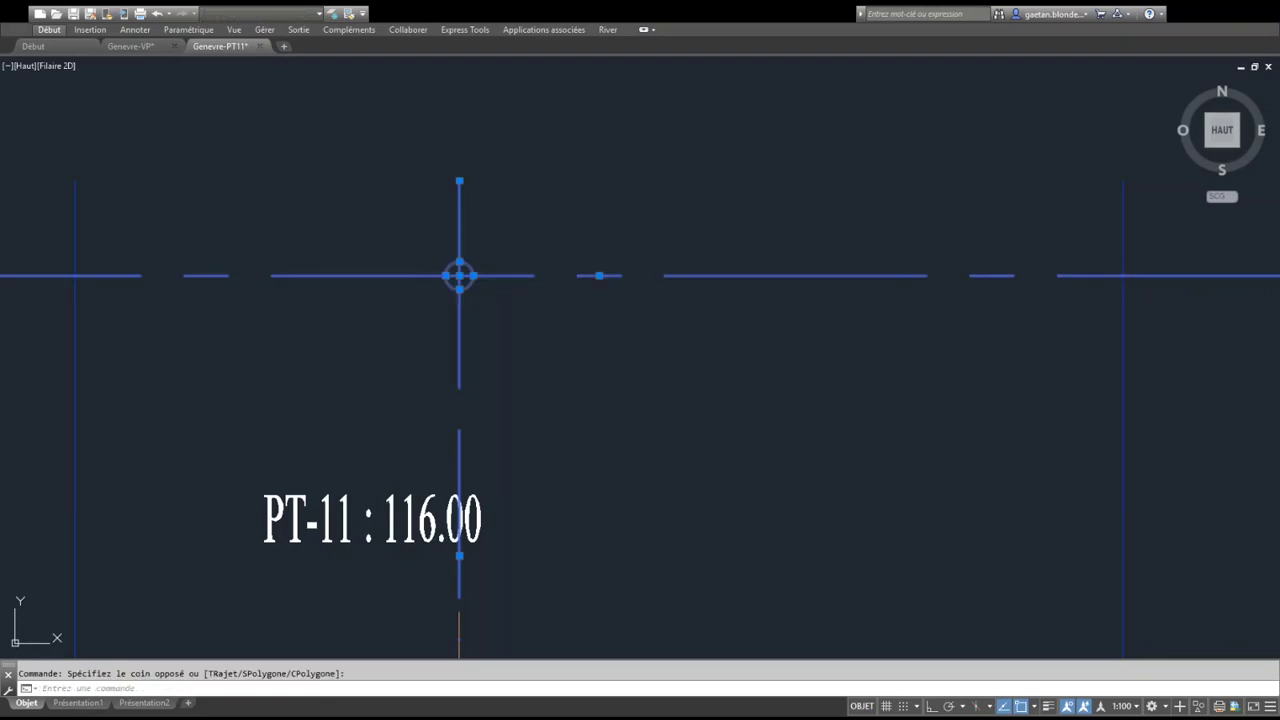
{"action": "key", "text": "Delete"}
Offset the two blue lot limit lines 0.2 outward, away from the road axis
{"action": "scroll", "coordinate": [403, 290], "scroll_direction": "down", "scroll_amount": 6}
{"action": "scroll", "coordinate": [433, 374], "scroll_direction": "up", "scroll_amount": 4}
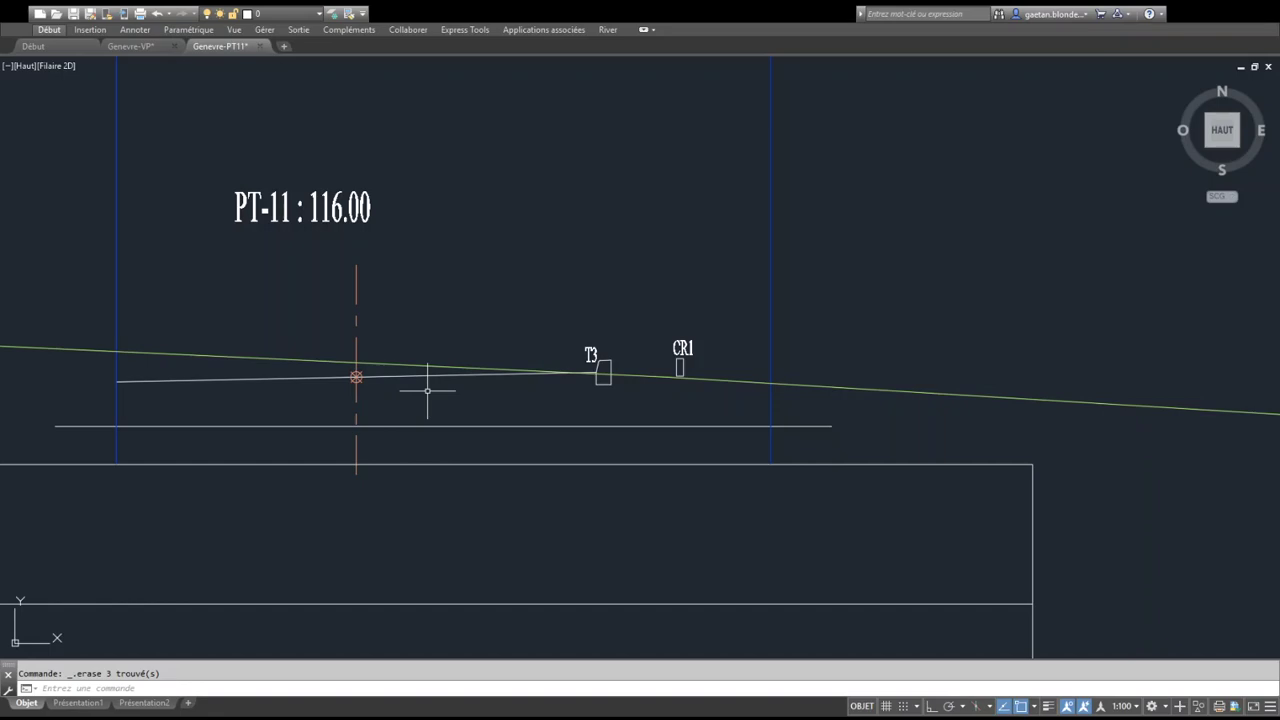
{"action": "key", "text": "Escape"}
{"action": "type", "text": "dc"}
{"action": "key", "text": "Return"}
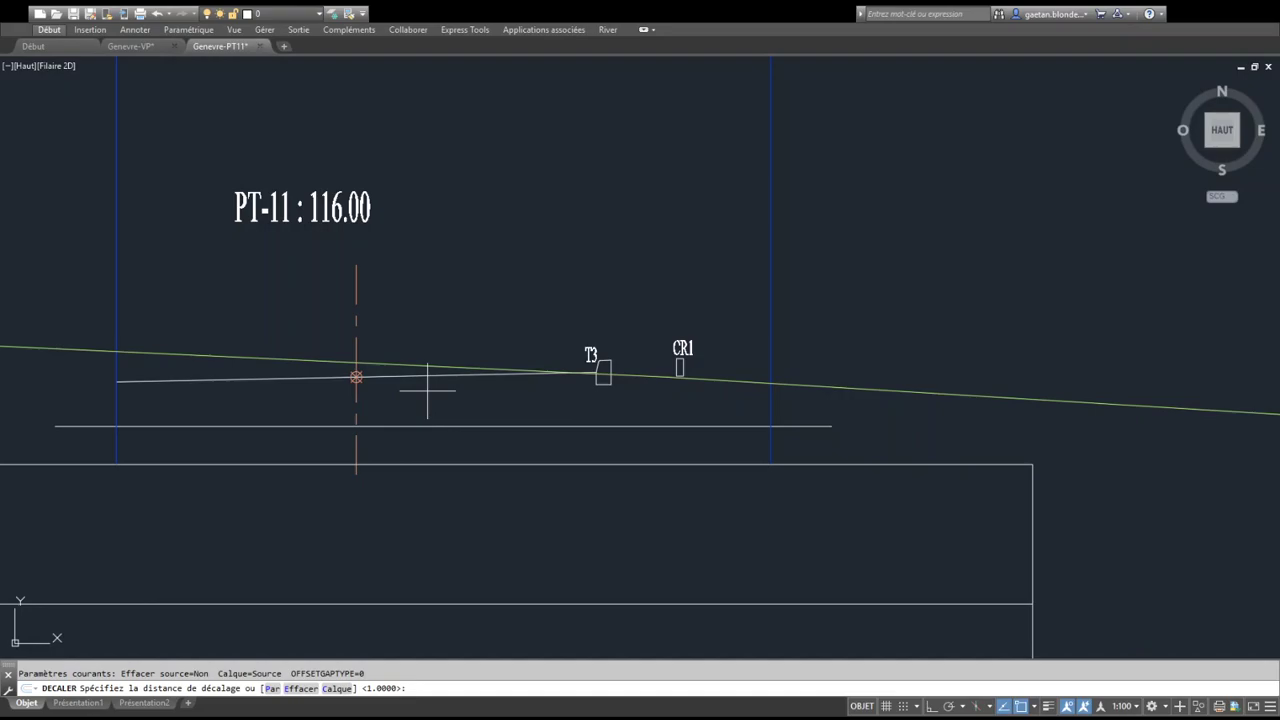
{"action": "type", "text": "0.2"}
{"action": "key", "text": "Return"}
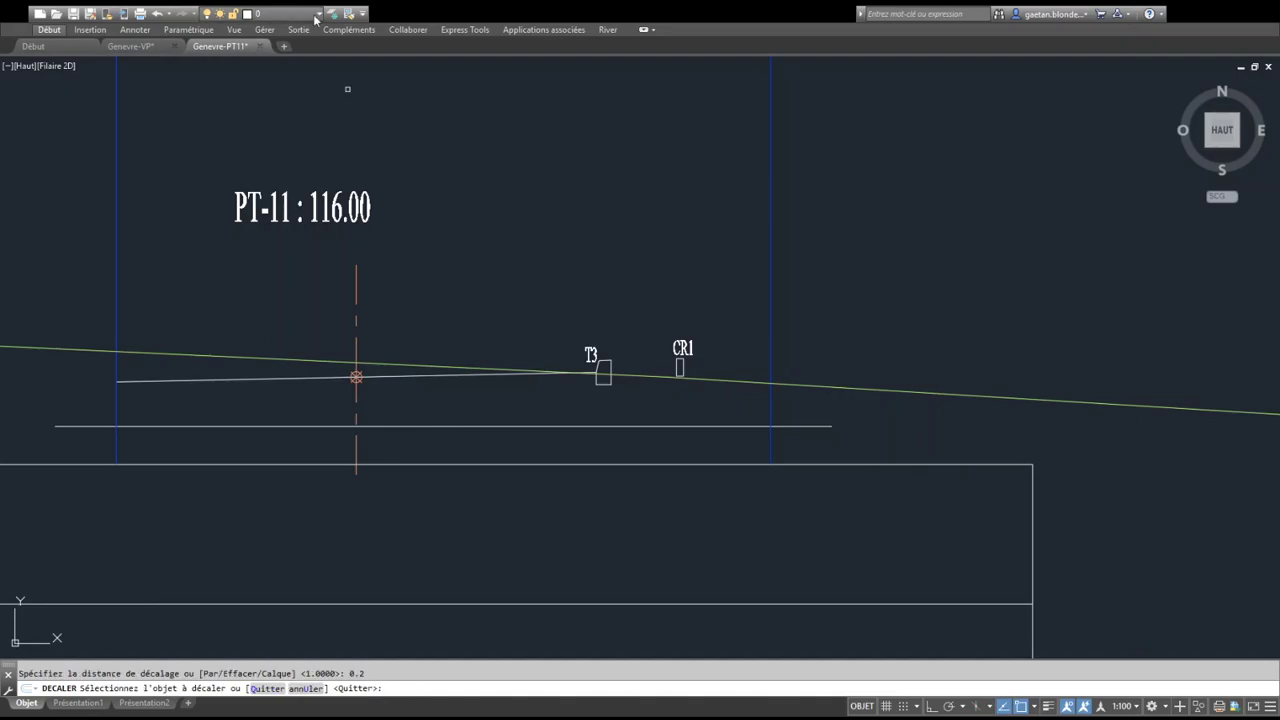
{"action": "left_click", "coordinate": [116, 276]}
{"action": "left_click", "coordinate": [94, 277]}
{"action": "left_click", "coordinate": [771, 353]}
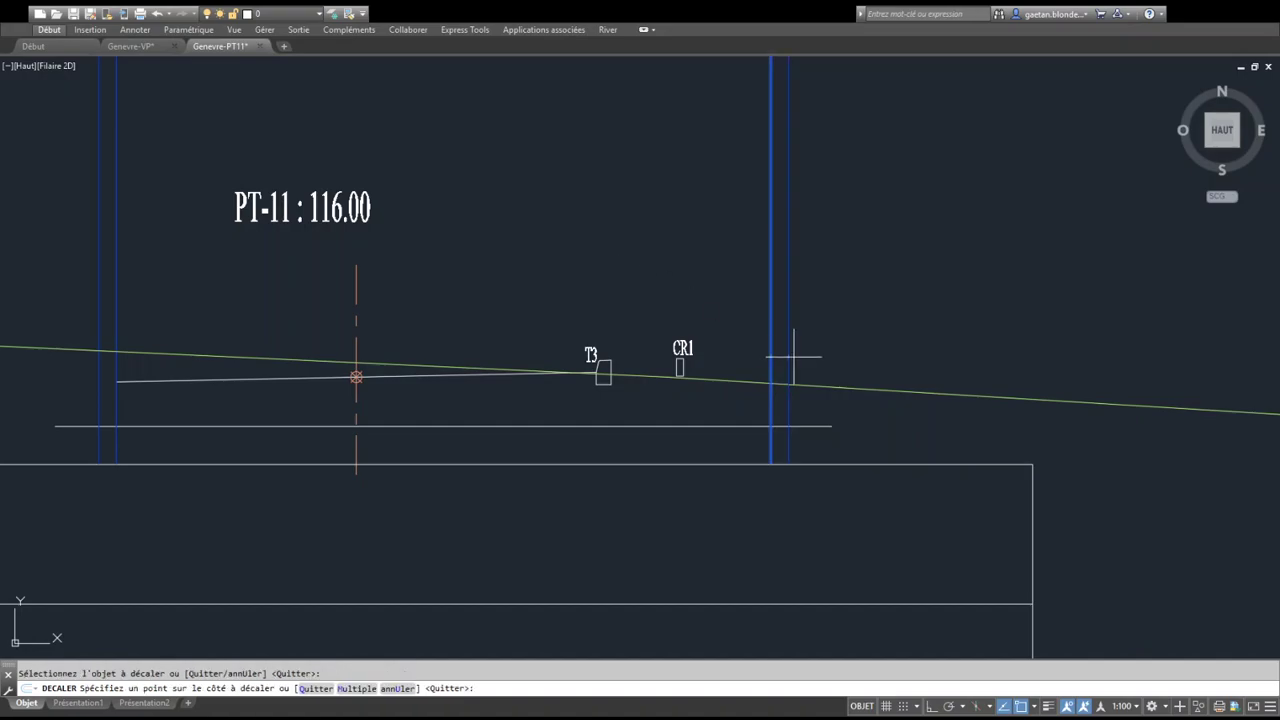
{"action": "left_click", "coordinate": [791, 362]}
{"action": "middle_click_drag", "start_coordinate": [555, 320], "coordinate": [644, 318]}
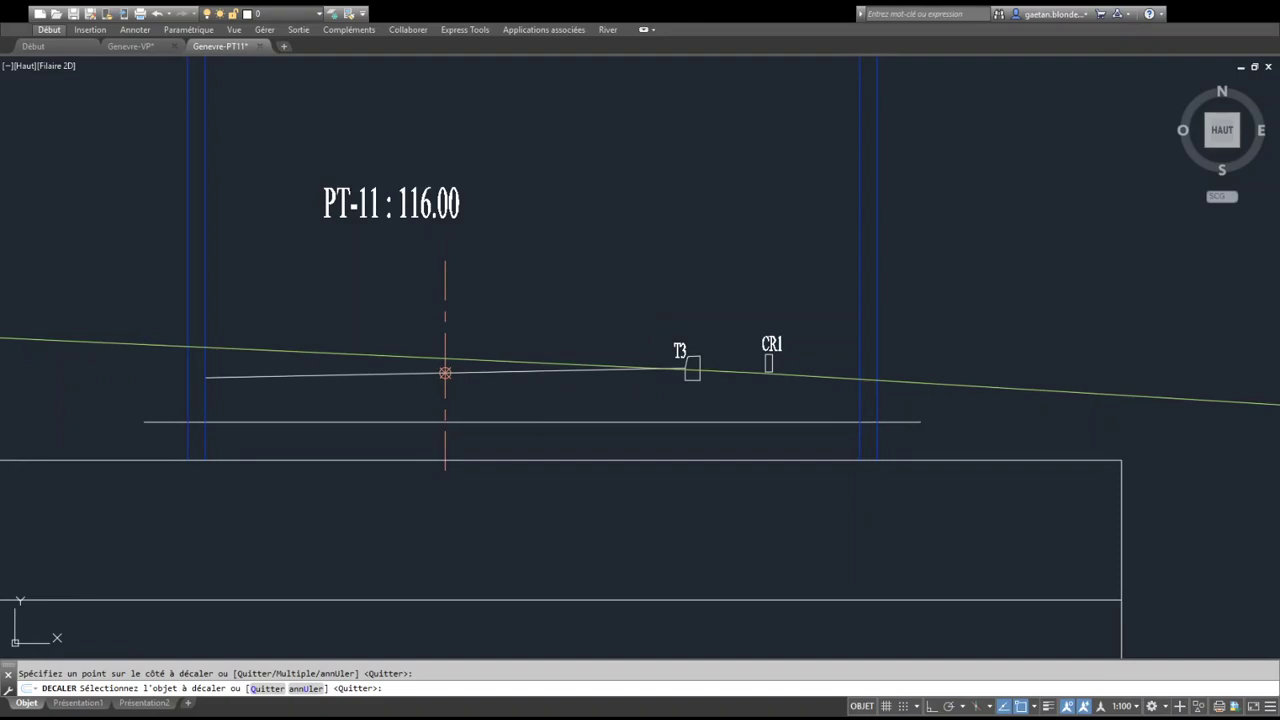
{"action": "key", "text": "Escape"}
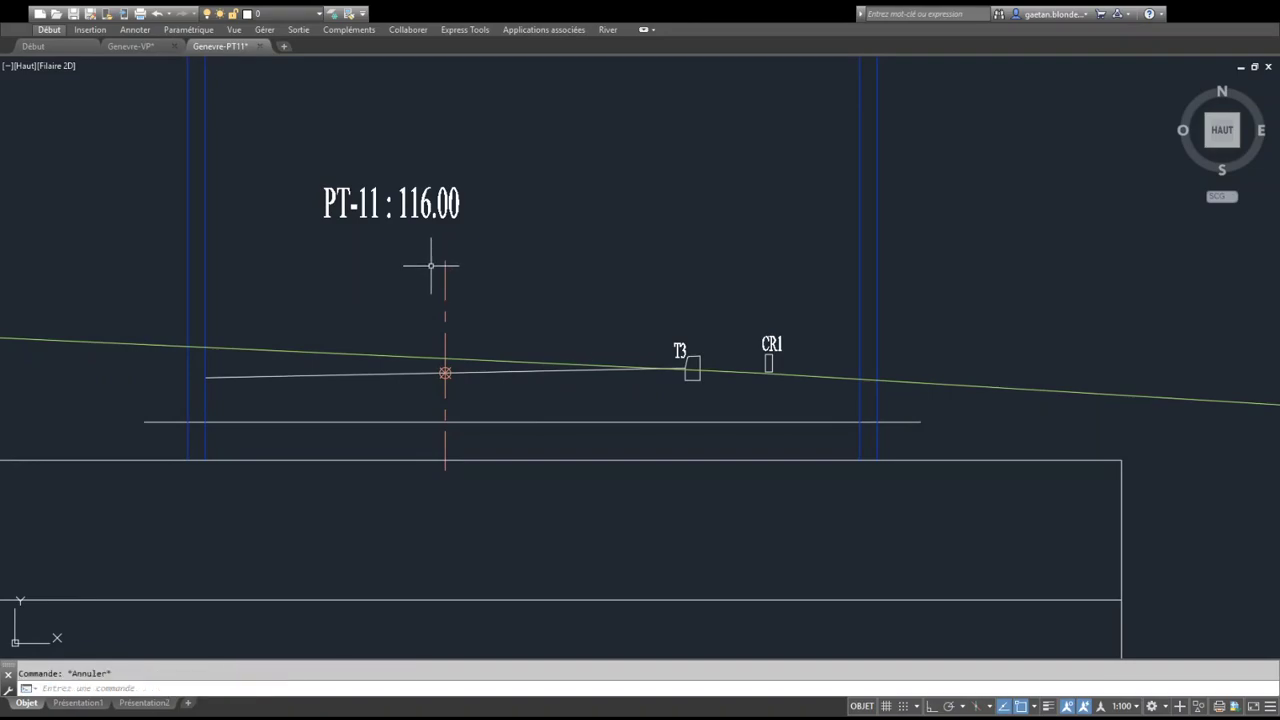
{"action": "key", "text": "Return"}
{"action": "left_click", "coordinate": [186, 537]}
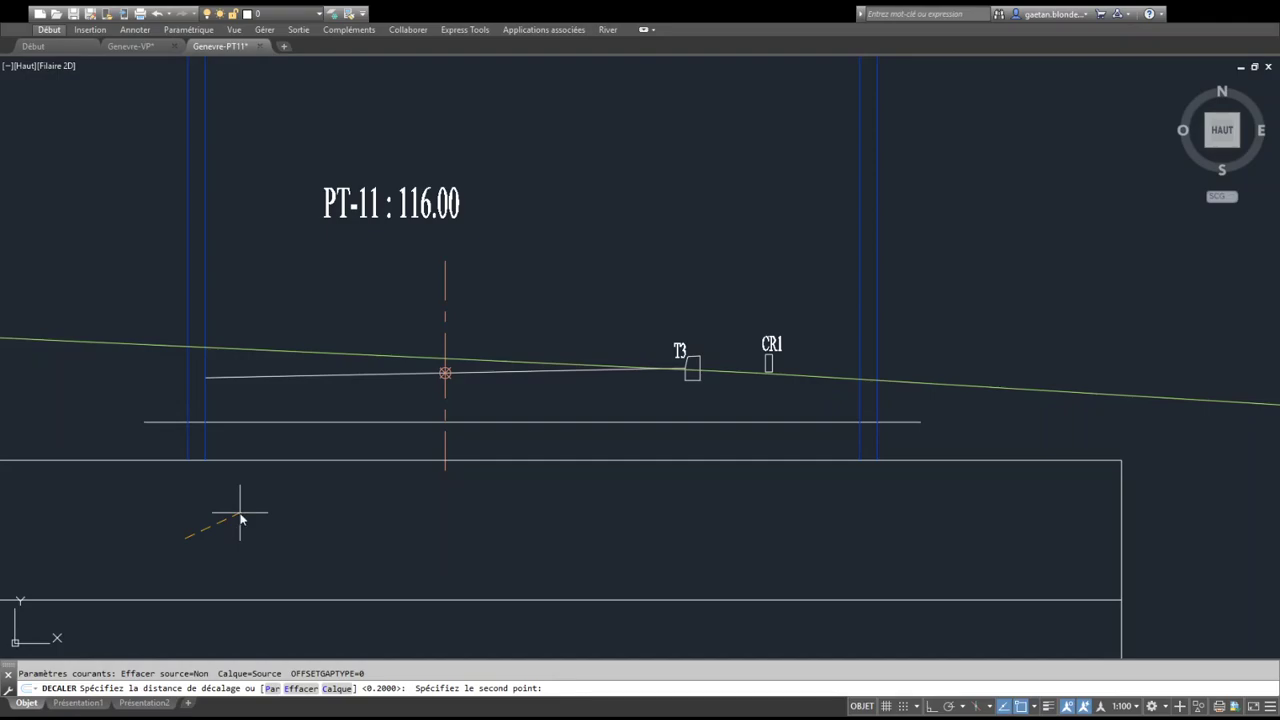
{"action": "type", "text": "@0.4,0.3"}
{"action": "key", "text": "Return"}
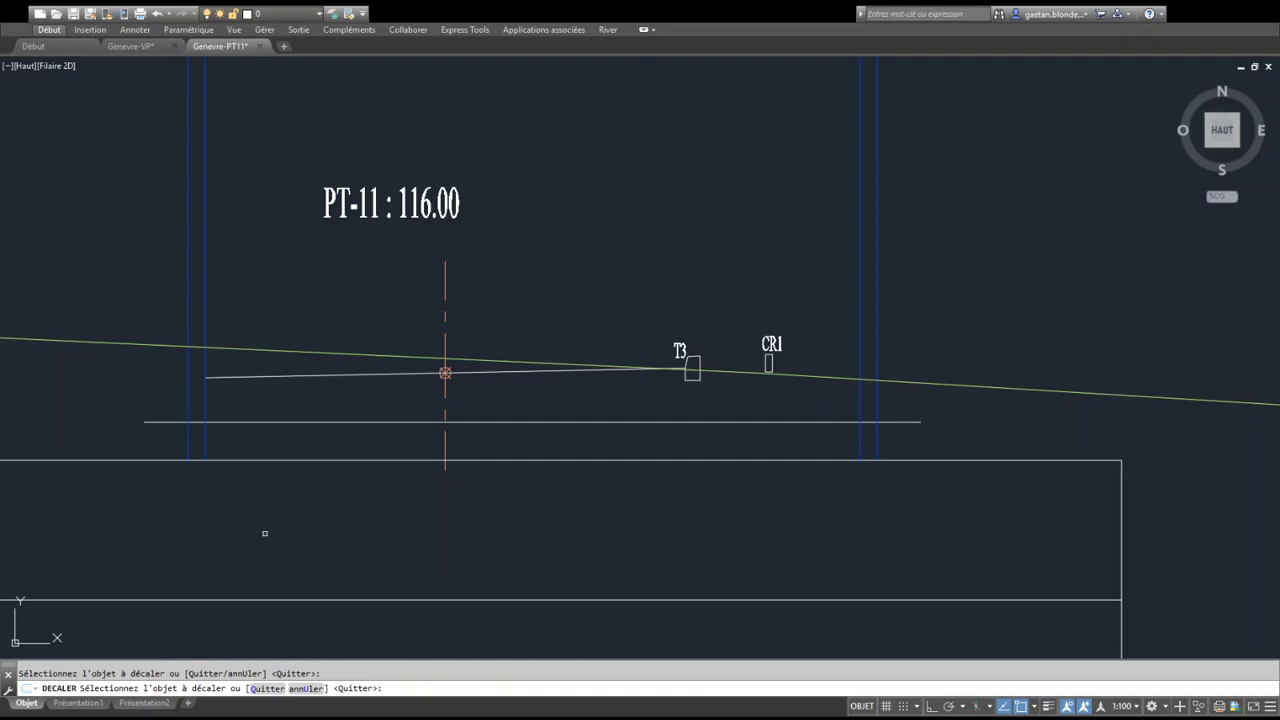
{"action": "key", "text": "Escape"}
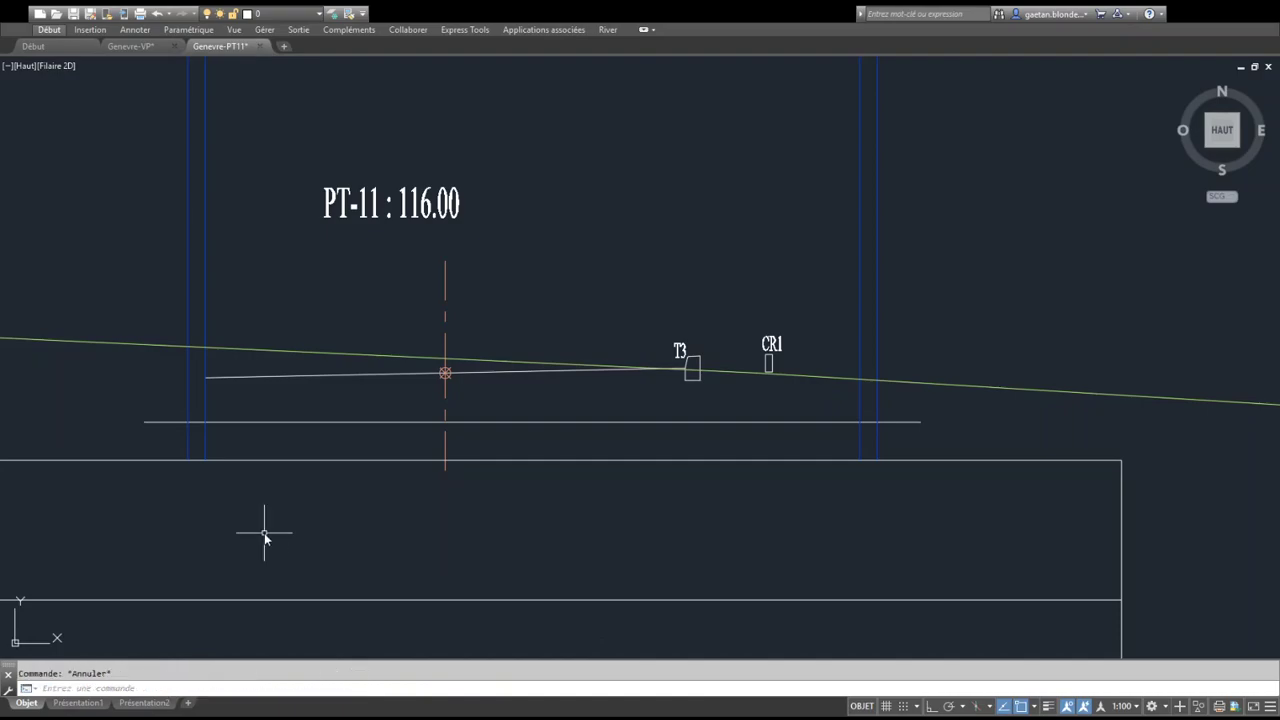
Draw a 0.5 by 0.3 rectangle inside the table's first row, below the left lot limit
{"action": "type", "text": "rec"}
{"action": "key", "text": "Return"}
{"action": "left_click", "coordinate": [143, 549]}
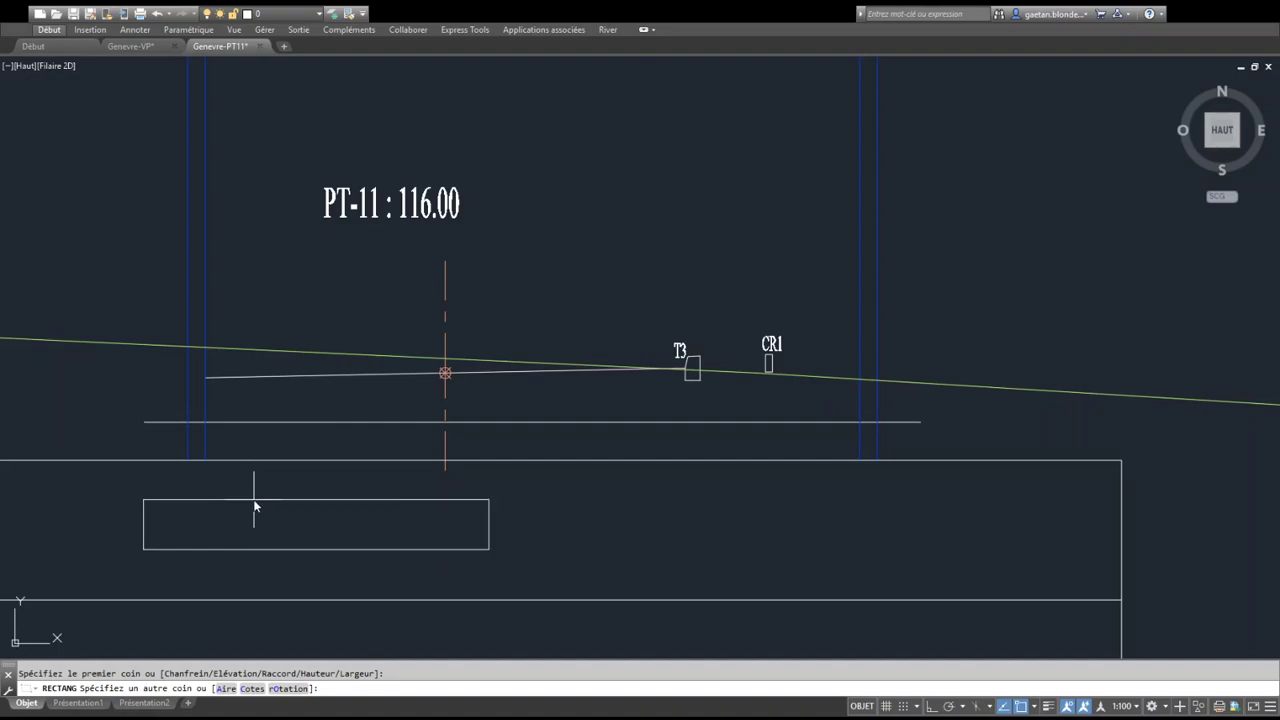
{"action": "type", "text": "@0.5,0.3"}
{"action": "key", "text": "Return"}
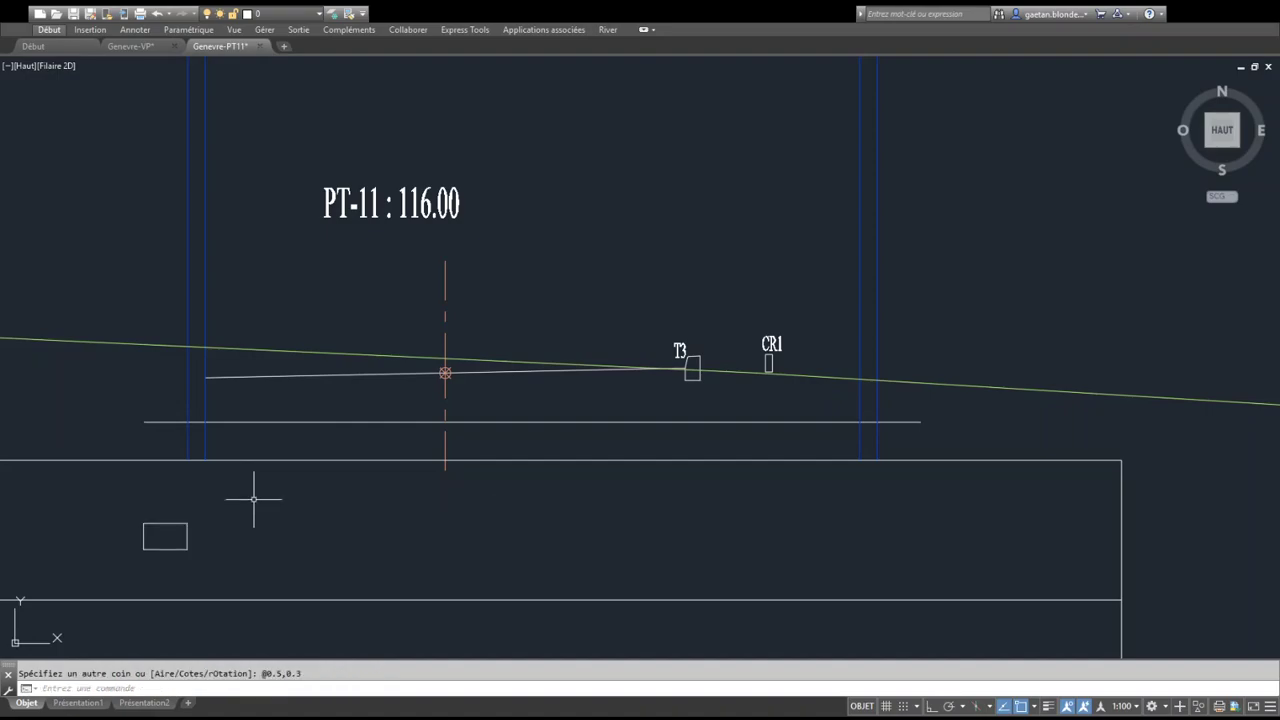
Move the rectangle by its top edge's midpoint to midway between the left pair of blue lines on the horizontal line
{"action": "left_click", "coordinate": [200, 540]}
{"action": "left_click", "coordinate": [169, 536]}
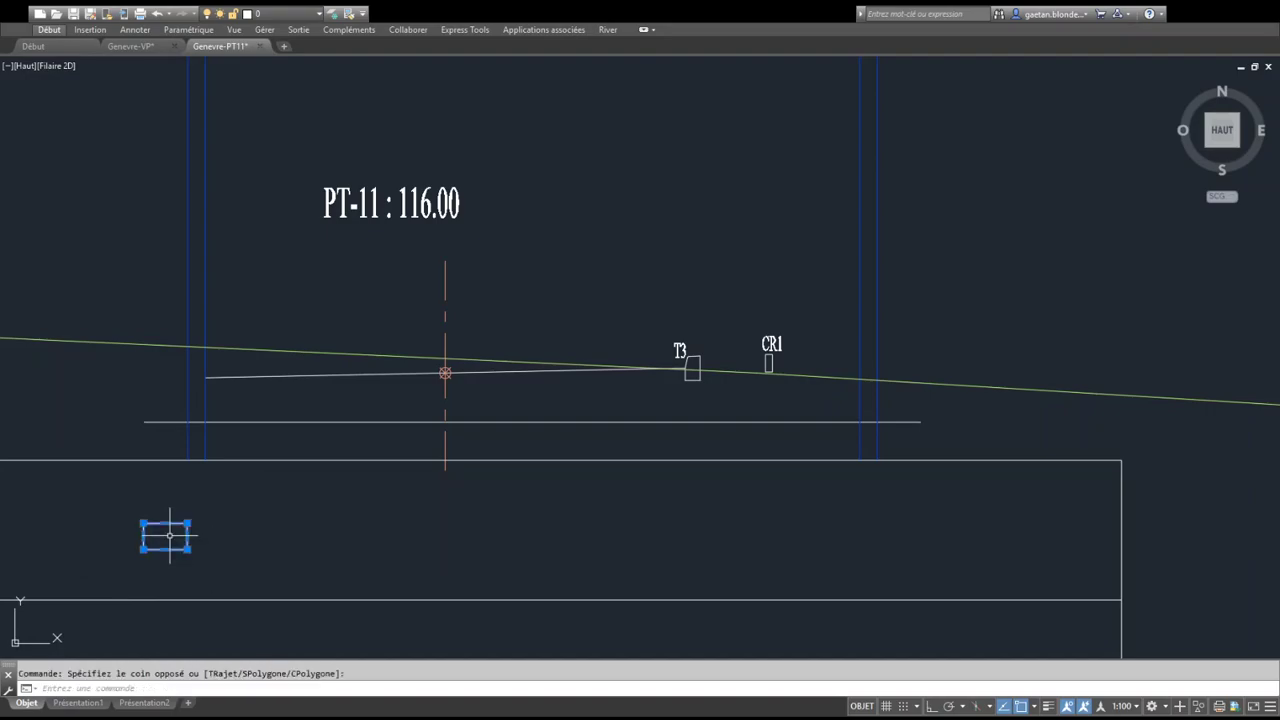
{"action": "left_click", "coordinate": [165, 521]}
{"action": "key", "text": "space"}
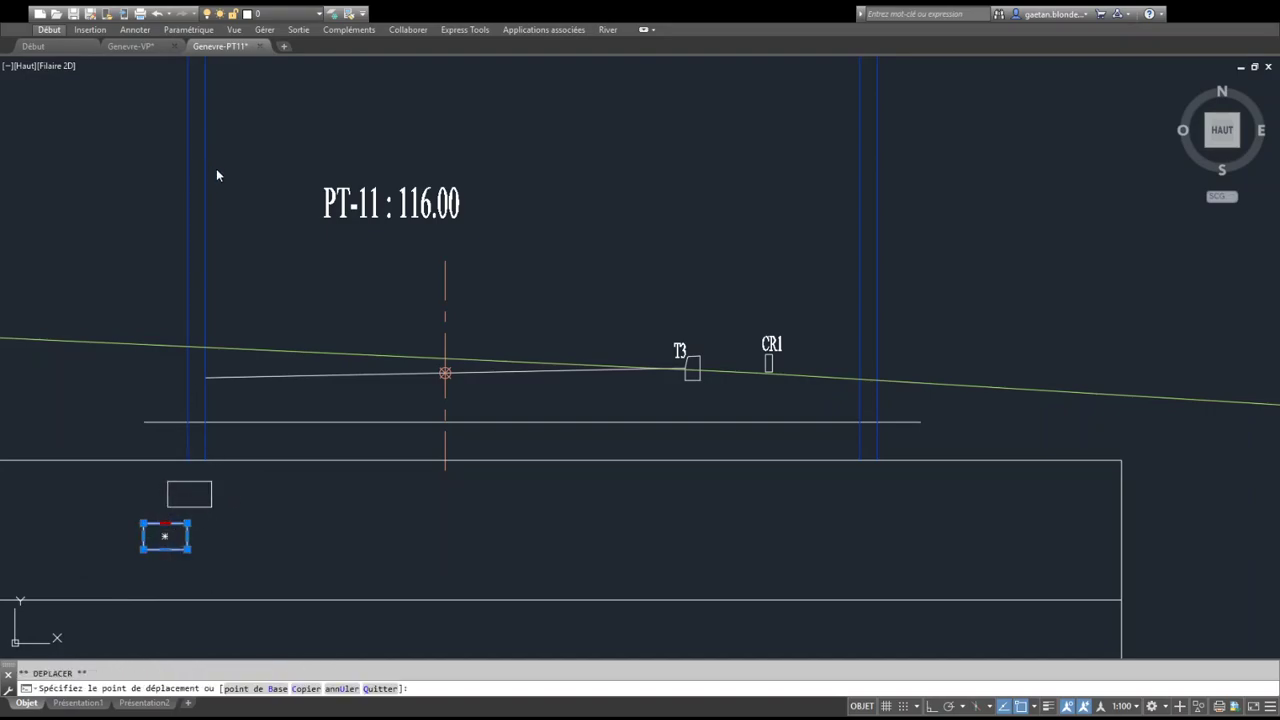
{"action": "scroll", "coordinate": [164, 500], "scroll_direction": "up", "scroll_amount": 4}
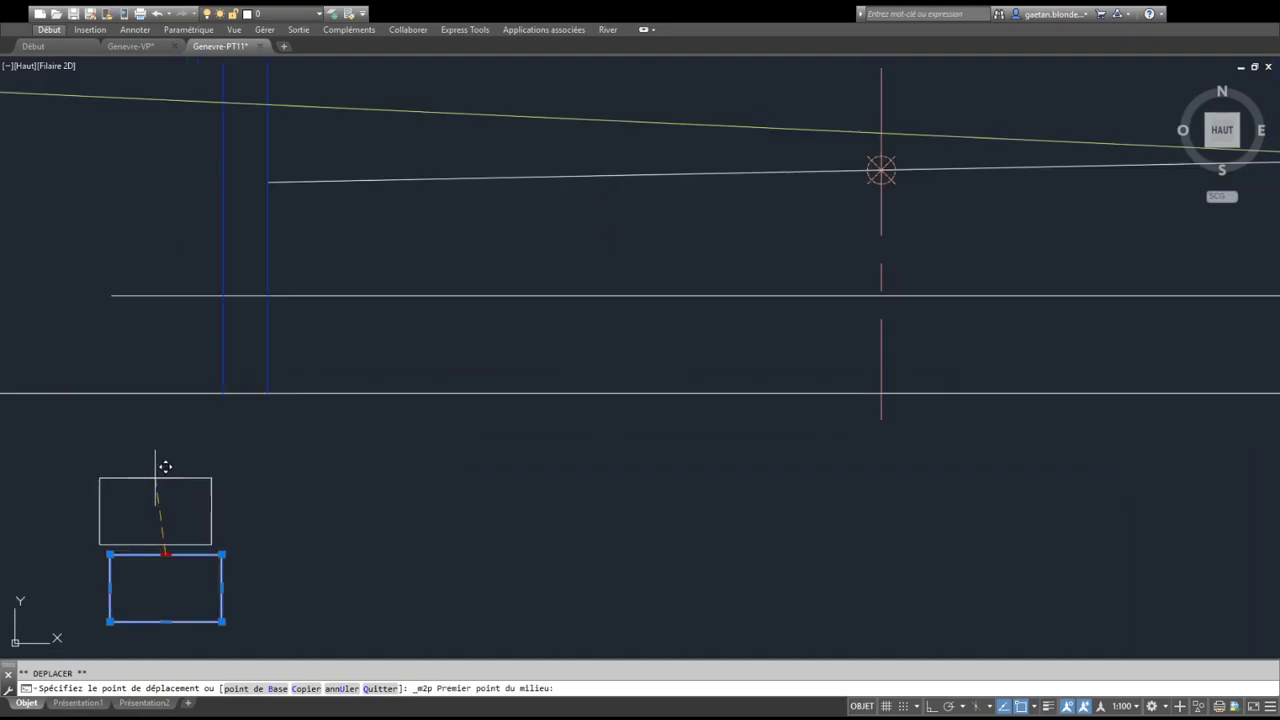
{"action": "left_click", "coordinate": [229, 283]}
{"action": "left_click", "coordinate": [268, 286]}
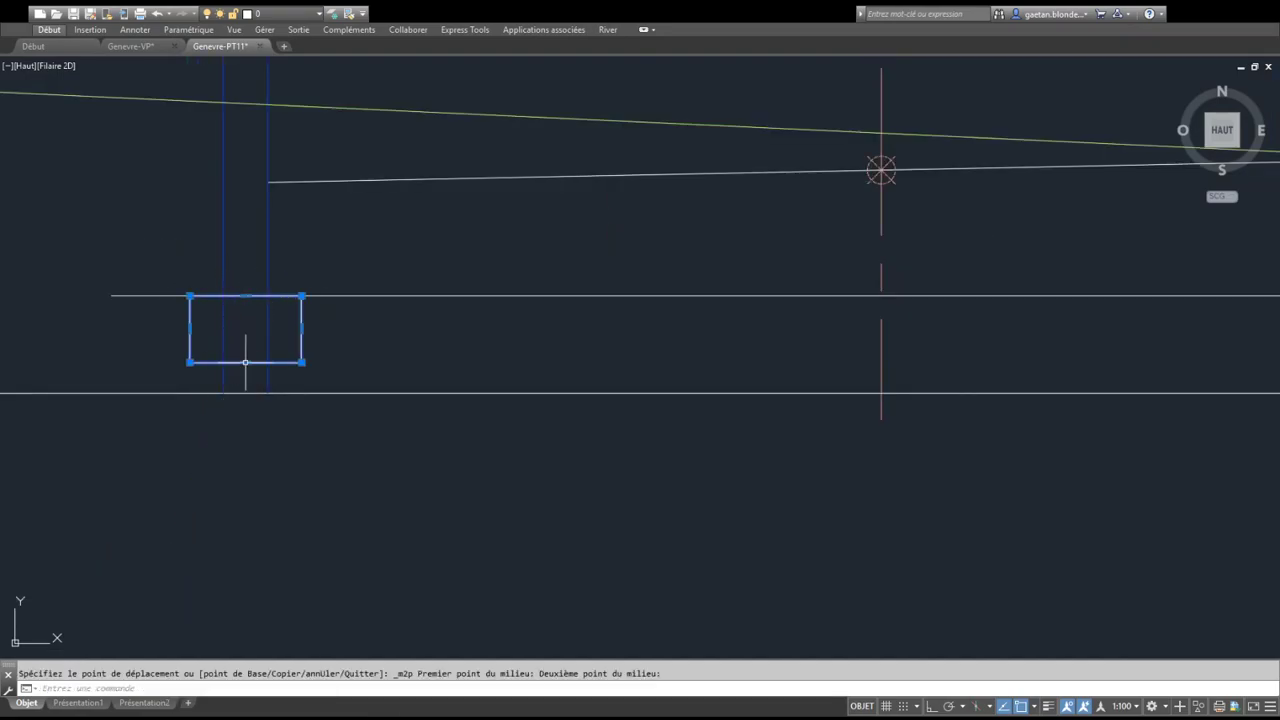
{"action": "key", "text": "Escape"}
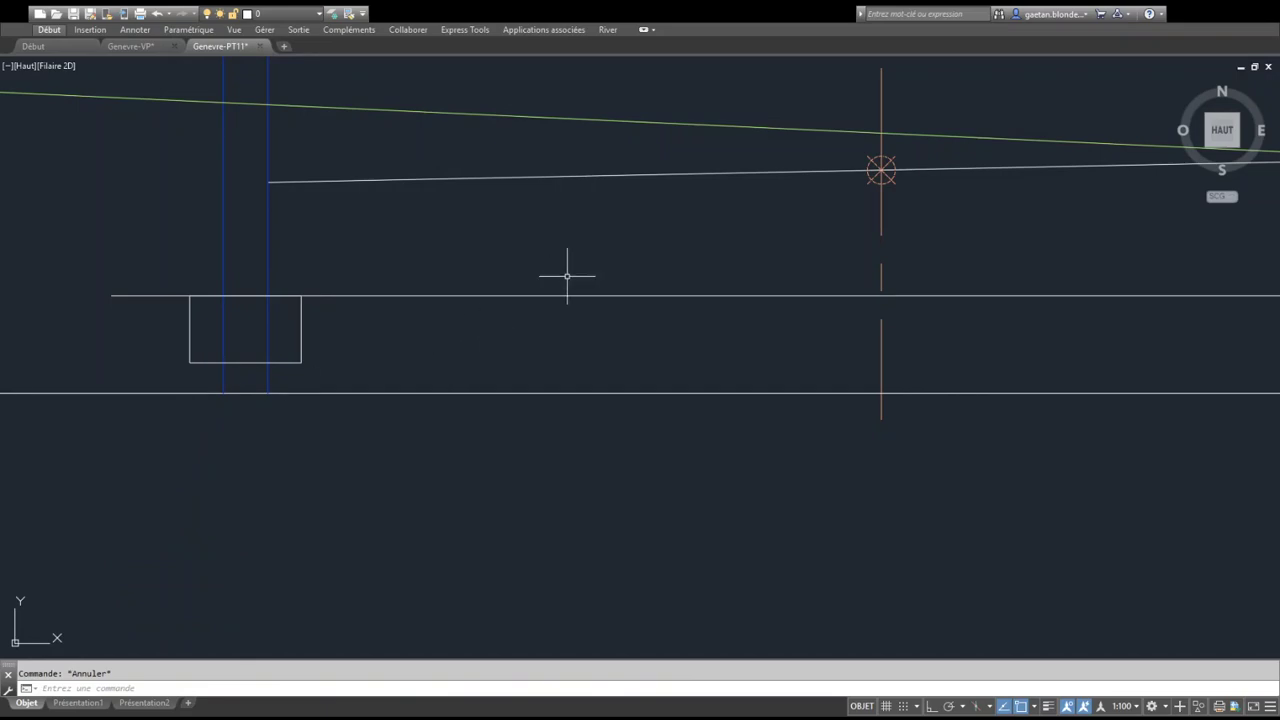
Highlight the axis point marker and the horizontal line beneath the road profile, and clear the selection
{"action": "scroll", "coordinate": [590, 258], "scroll_direction": "down", "scroll_amount": 2}
{"action": "middle_click_drag", "start_coordinate": [603, 260], "coordinate": [426, 369]}
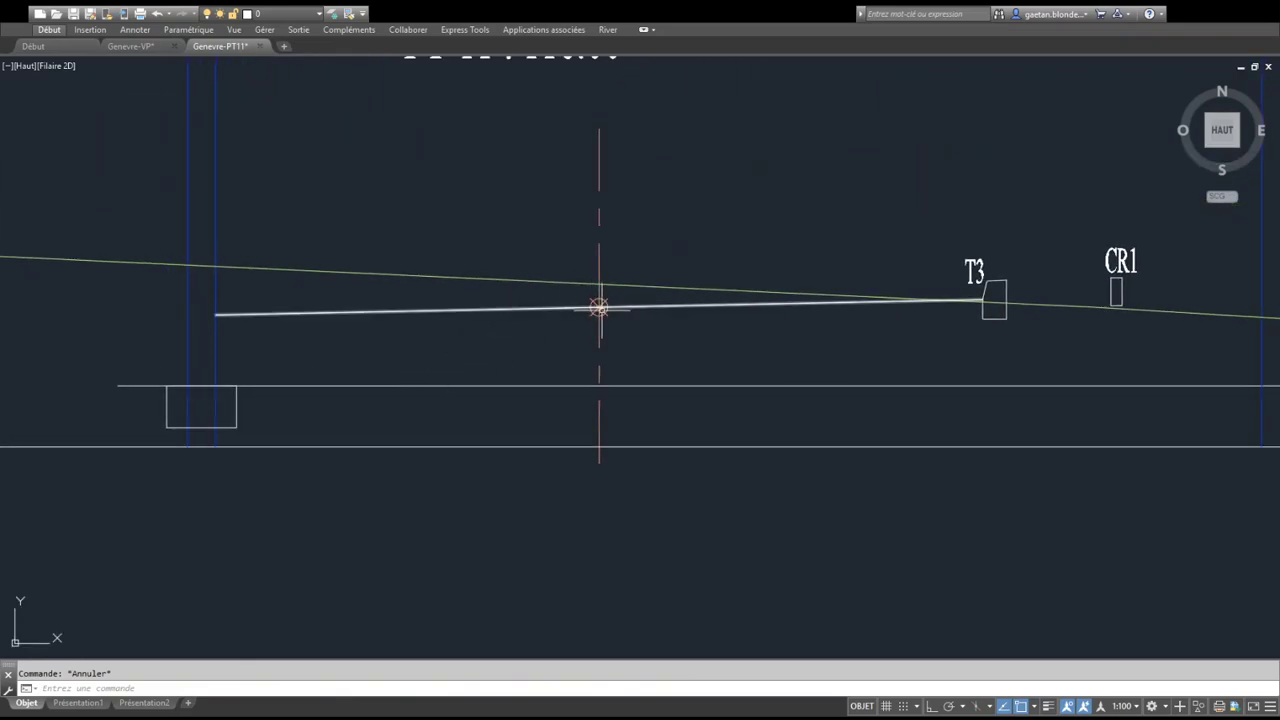
{"action": "scroll", "coordinate": [598, 307], "scroll_direction": "up", "scroll_amount": 3}
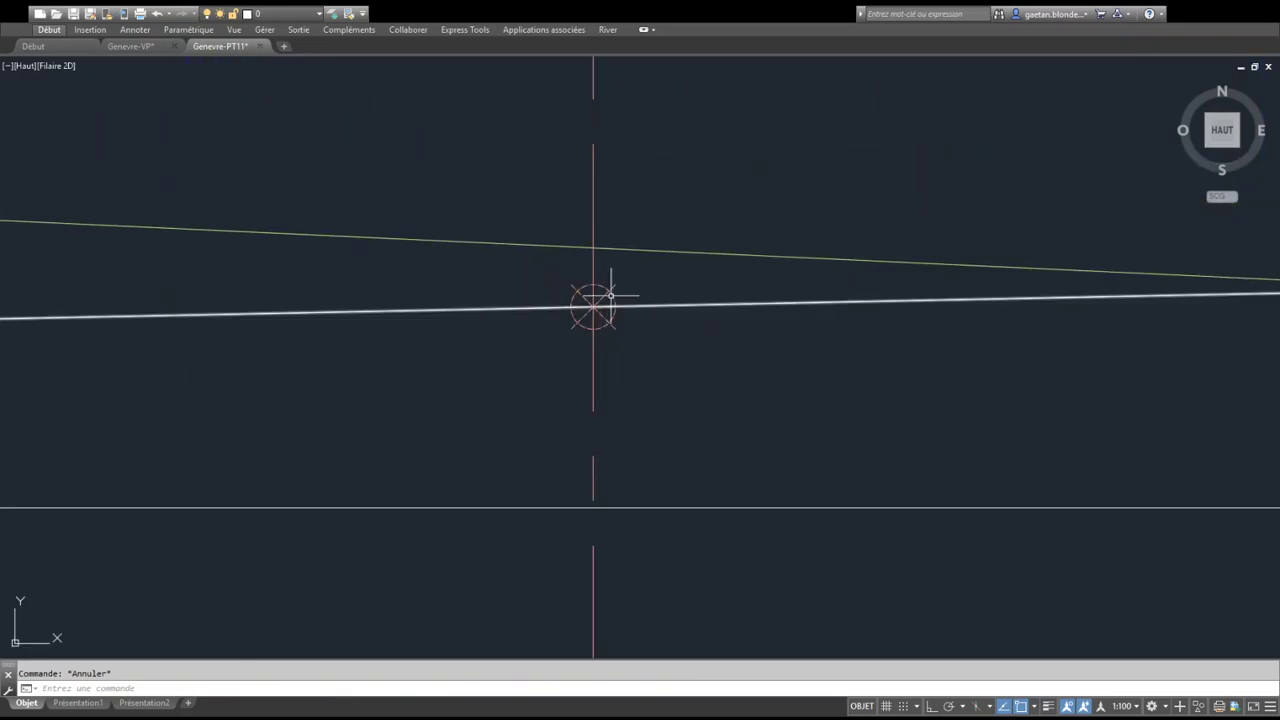
{"action": "left_click", "coordinate": [599, 298]}
{"action": "left_click", "coordinate": [586, 296]}
{"action": "scroll", "coordinate": [490, 430], "scroll_direction": "down", "scroll_amount": 1}
{"action": "left_click", "coordinate": [588, 486]}
{"action": "left_click", "coordinate": [560, 430]}
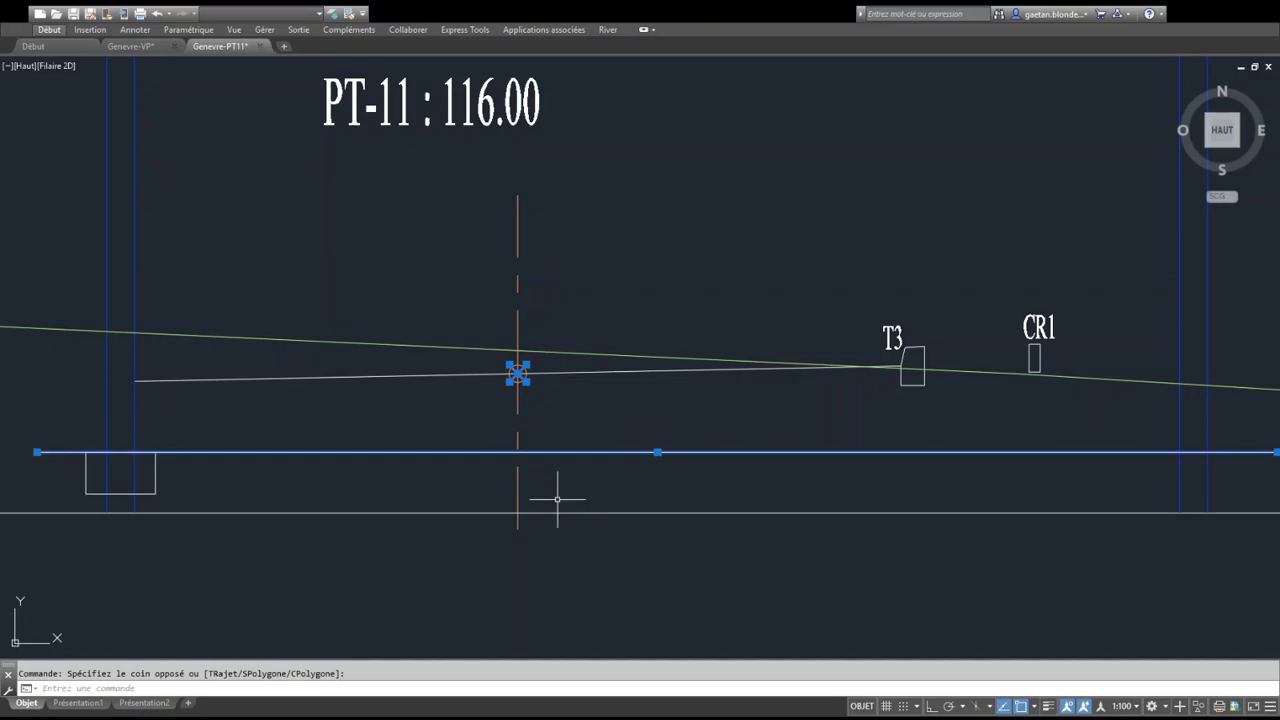
{"action": "key", "text": "Escape"}
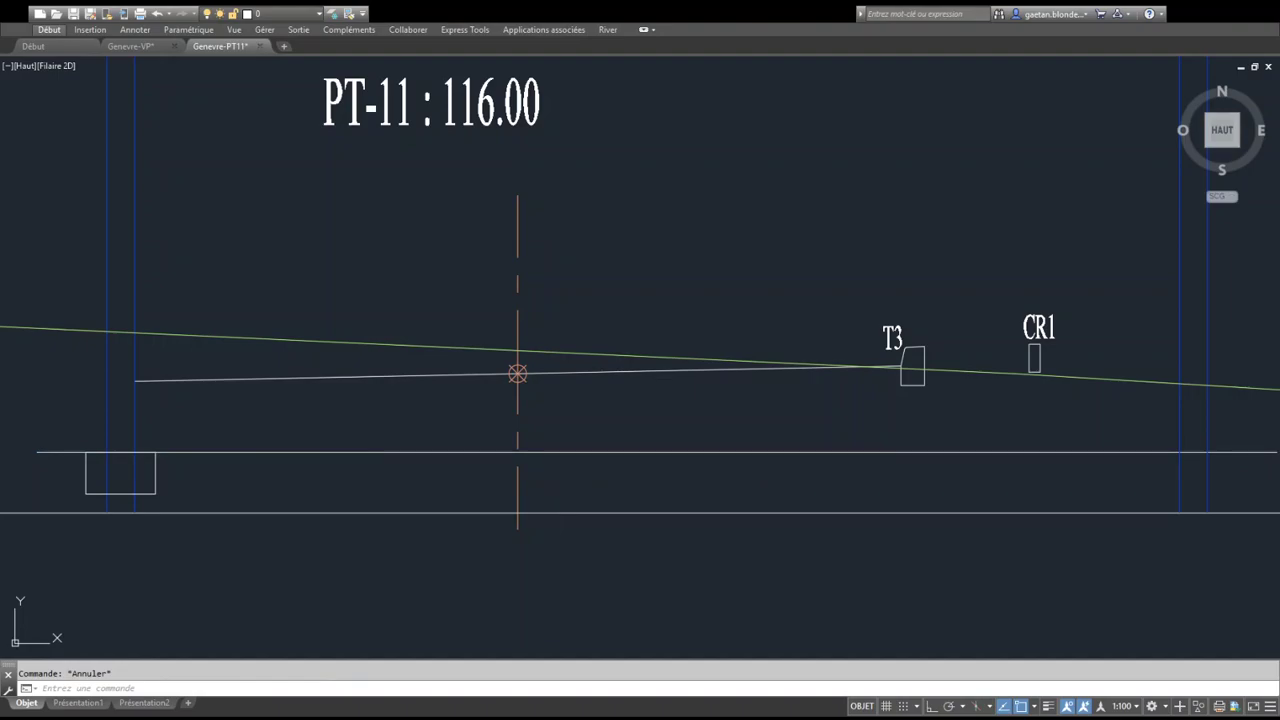
Measure the vertical distance from the axis point down to the horizontal line
{"action": "type", "text": "di"}
{"action": "key", "text": "Return"}
{"action": "scroll", "coordinate": [546, 394], "scroll_direction": "up", "scroll_amount": 3}
{"action": "left_click", "coordinate": [468, 340]}
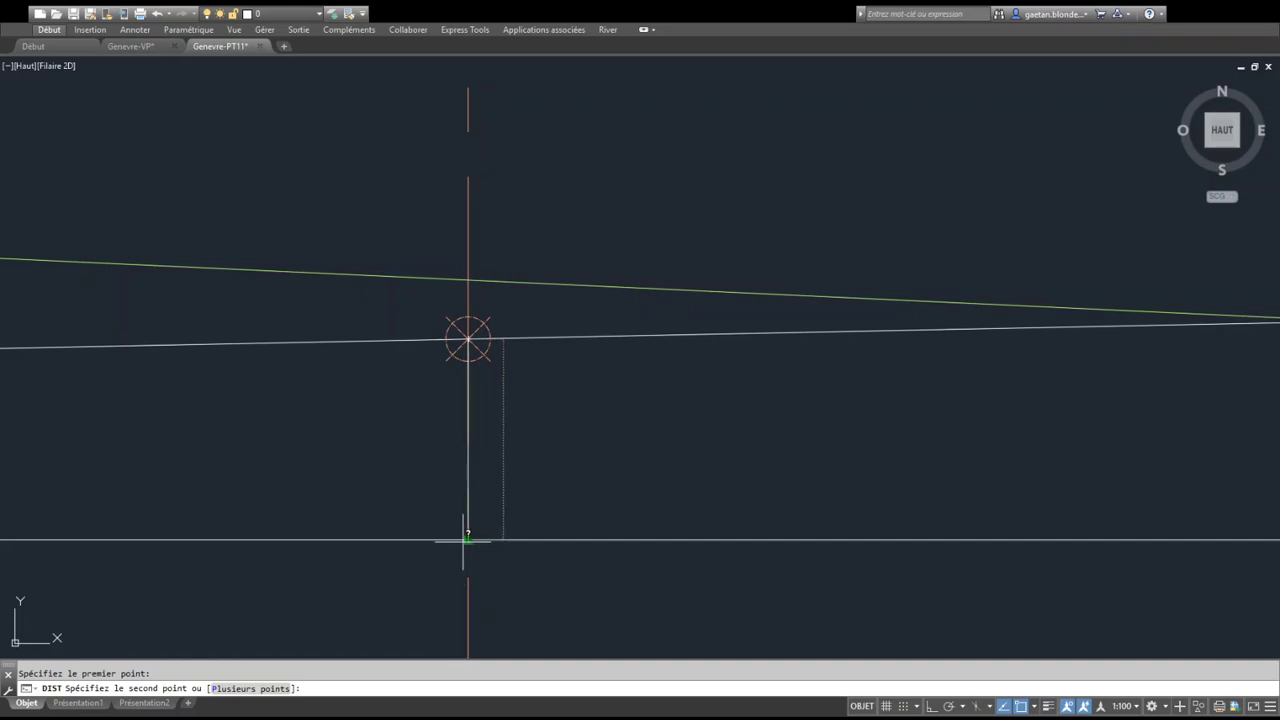
{"action": "key", "text": "Escape"}
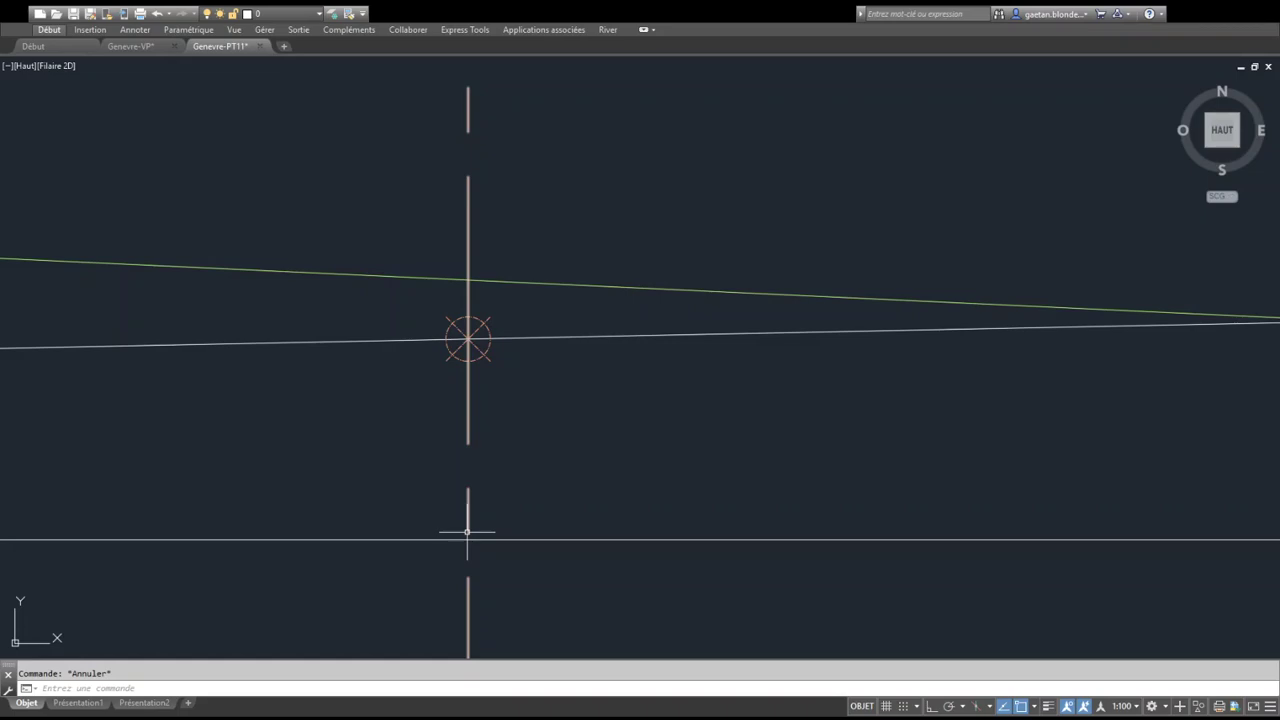
Trim the left pair of blue lines below the horizontal line, and open the horizontal line and rectangle's top edge between them
{"action": "scroll", "coordinate": [491, 268], "scroll_direction": "down", "scroll_amount": 2}
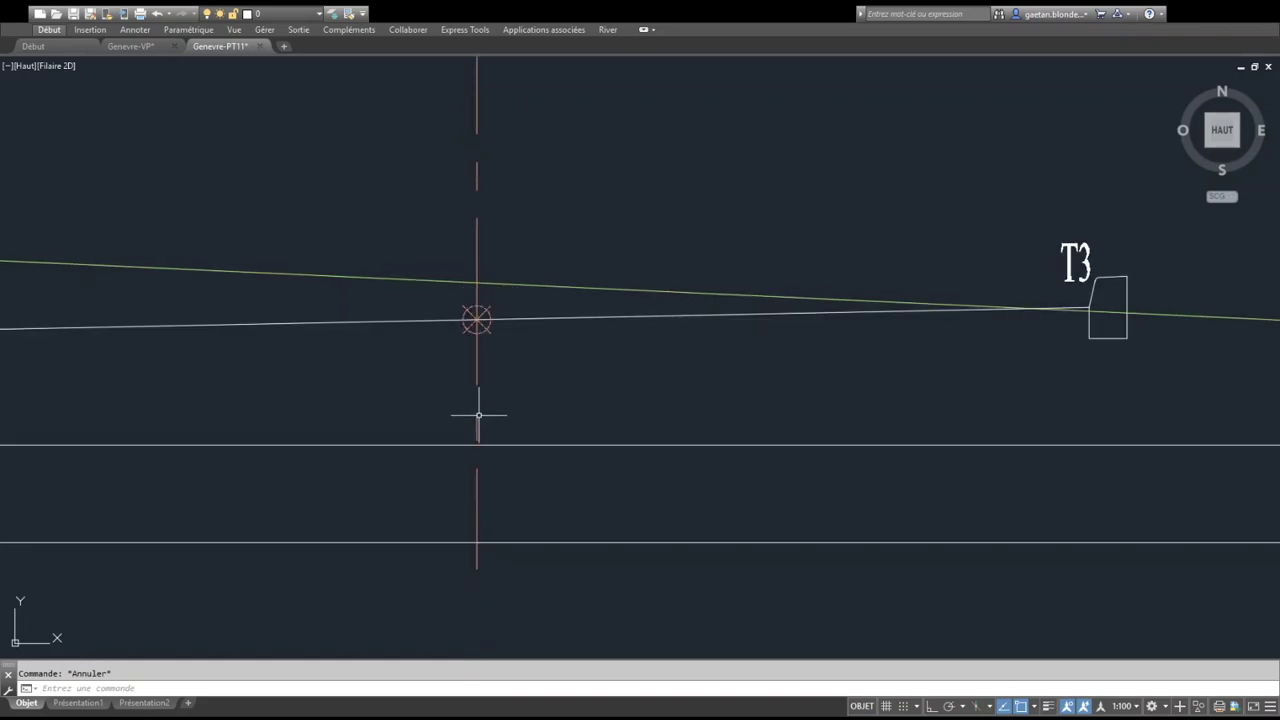
{"action": "middle_click_drag", "start_coordinate": [512, 304], "coordinate": [561, 271]}
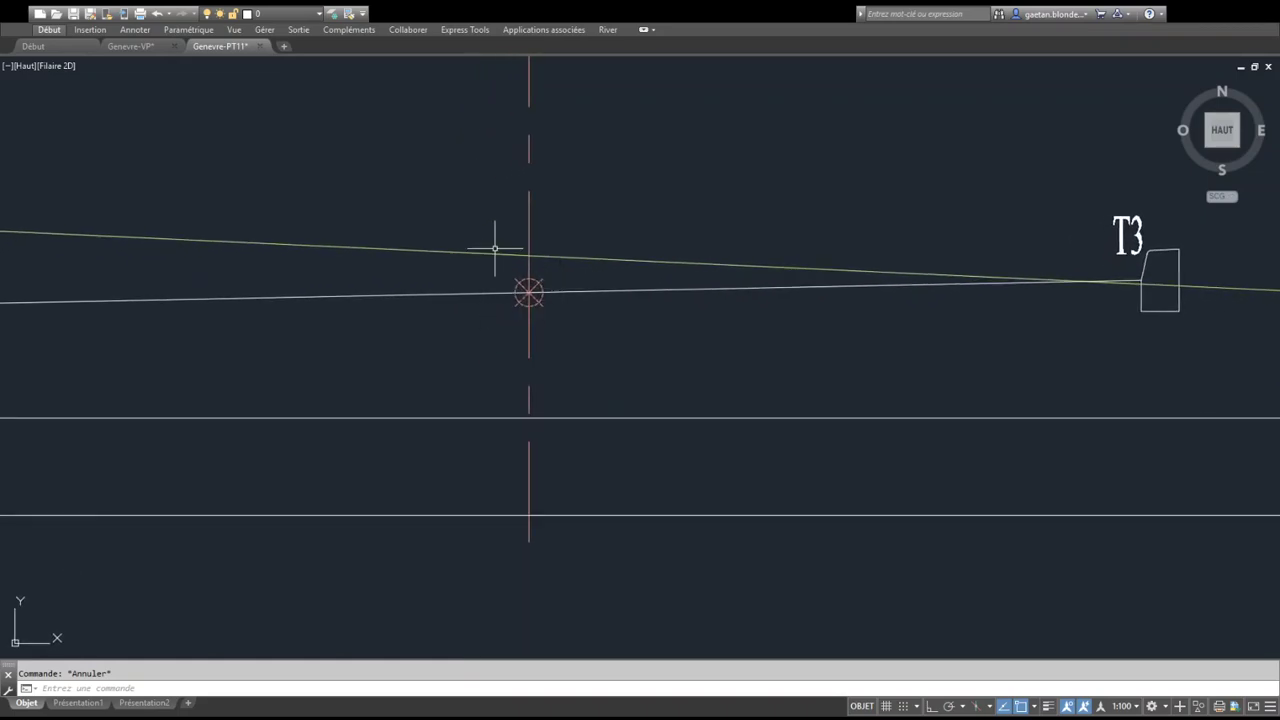
{"action": "middle_click_drag", "start_coordinate": [501, 316], "coordinate": [558, 312]}
{"action": "scroll", "coordinate": [558, 312], "scroll_direction": "down", "scroll_amount": 2}
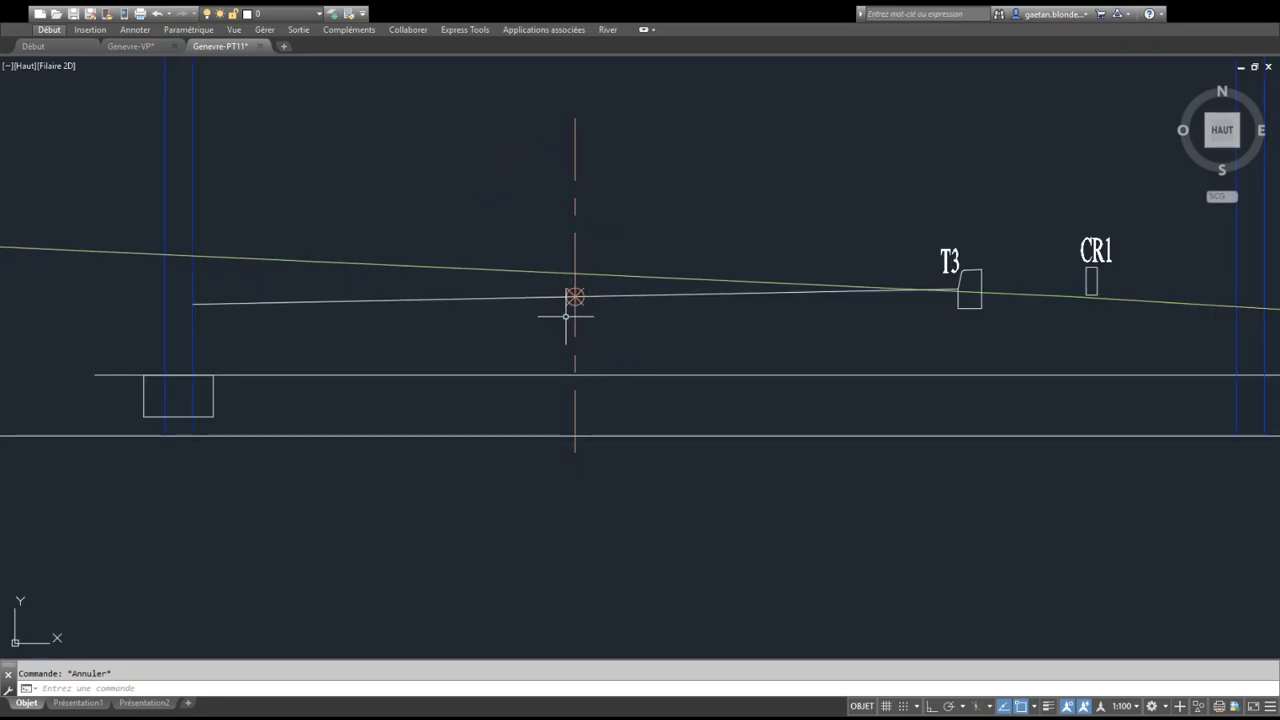
{"action": "middle_click_drag", "start_coordinate": [331, 381], "coordinate": [405, 388]}
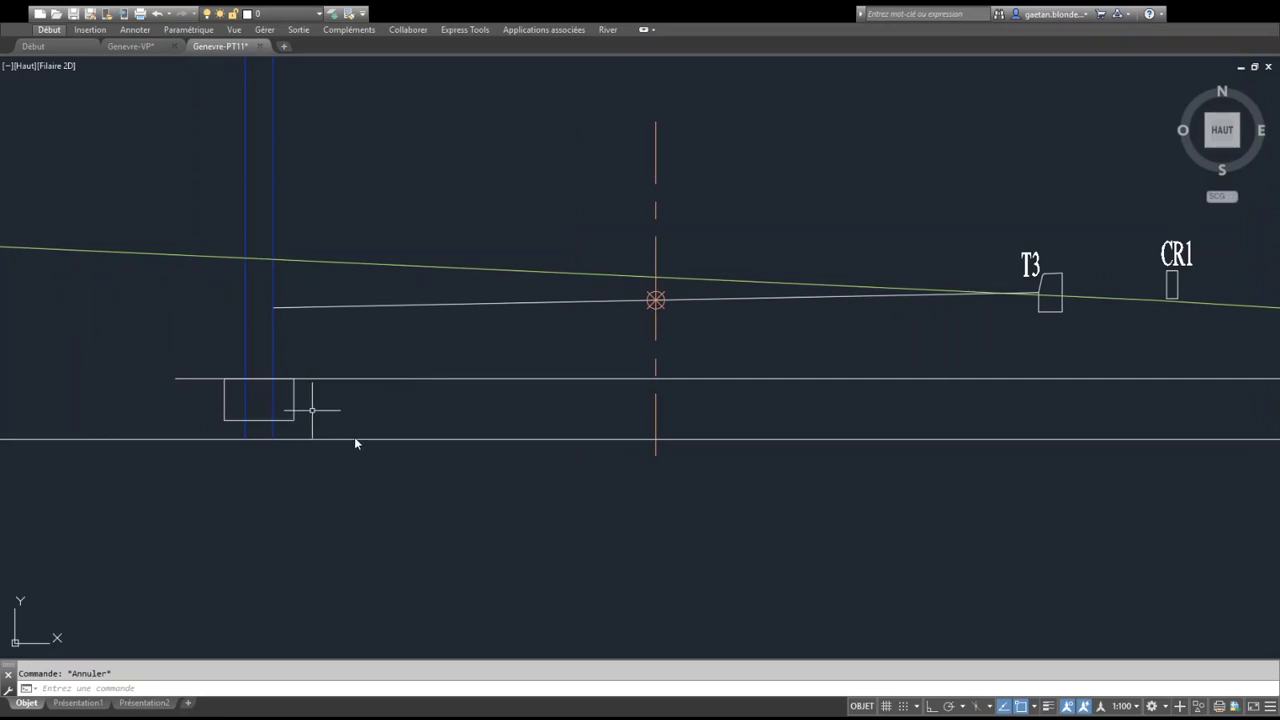
{"action": "type", "text": "aj"}
{"action": "key", "text": "Return"}
{"action": "left_click", "coordinate": [271, 445]}
{"action": "left_click", "coordinate": [250, 432]}
{"action": "left_click", "coordinate": [246, 432]}
{"action": "left_click", "coordinate": [283, 398]}
{"action": "left_click", "coordinate": [245, 388]}
{"action": "left_click", "coordinate": [259, 379]}
{"action": "left_click", "coordinate": [265, 364]}
{"action": "left_click", "coordinate": [245, 414]}
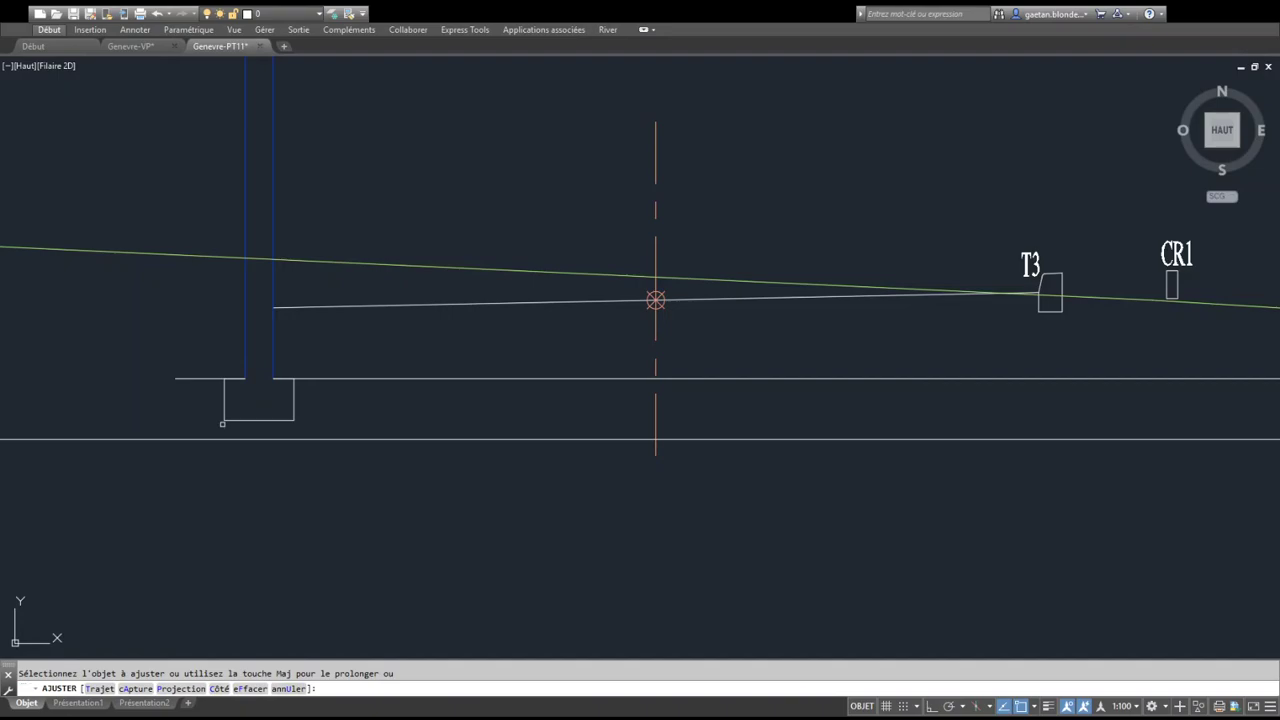
{"action": "key", "text": "Escape"}
Highlight the outer blue line above the left rectangle, and clear the selection
{"action": "middle_click_drag", "start_coordinate": [264, 289], "coordinate": [312, 283]}
{"action": "scroll", "coordinate": [280, 309], "scroll_direction": "up", "scroll_amount": 2}
{"action": "left_click", "coordinate": [299, 331]}
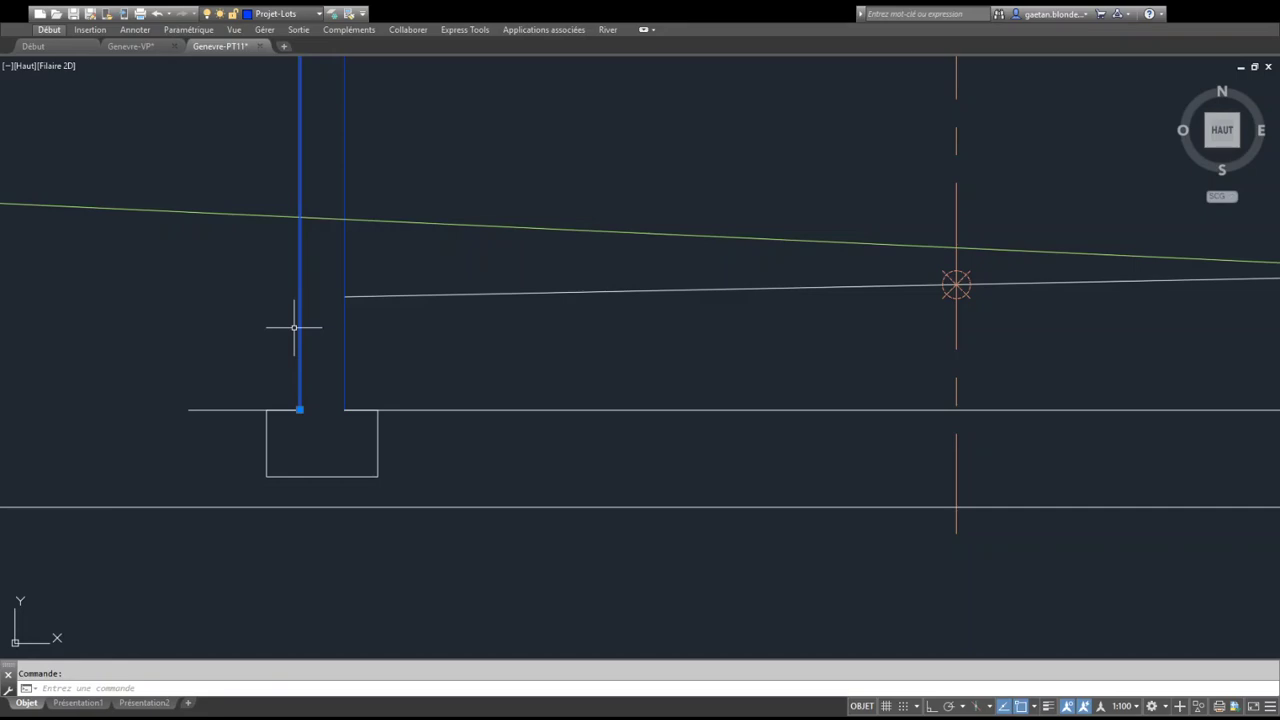
{"action": "key", "text": "Escape"}
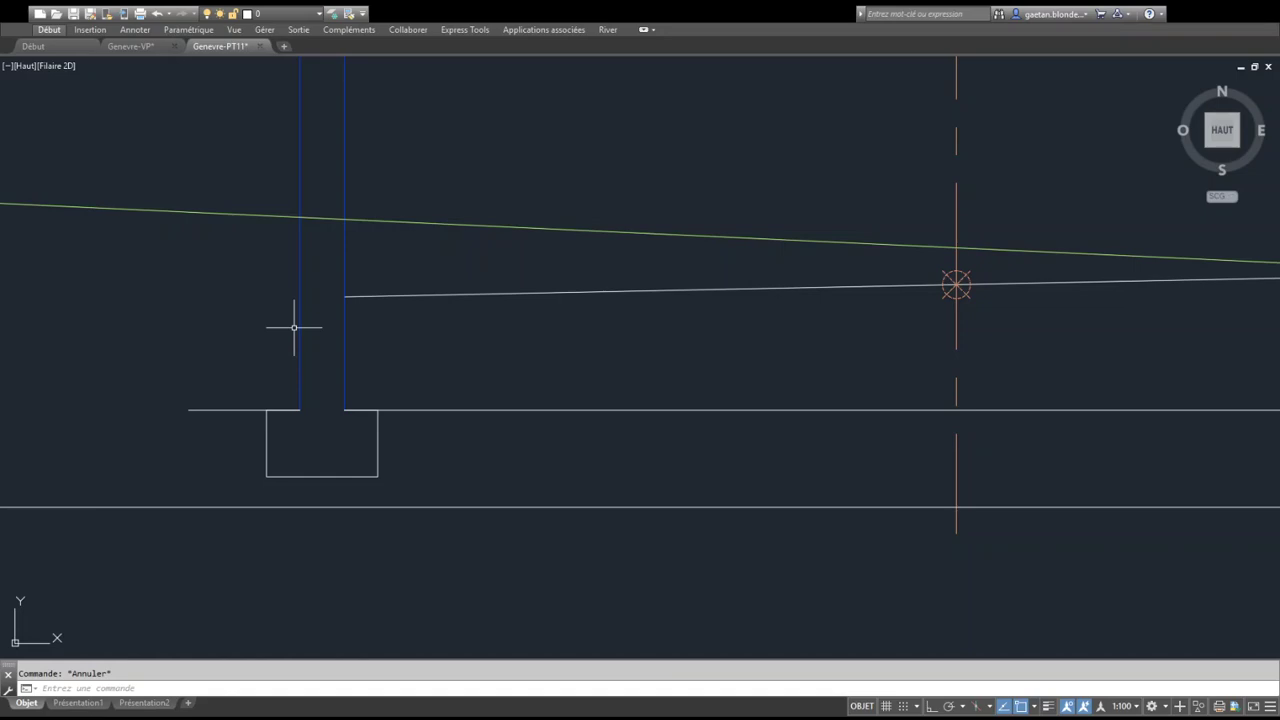
Offset the outer blue line of the left wall by 0.5 away from the road
{"action": "type", "text": "dec"}
{"action": "key", "text": "Return"}
{"action": "type", "text": "0.5"}
{"action": "key", "text": "Return"}
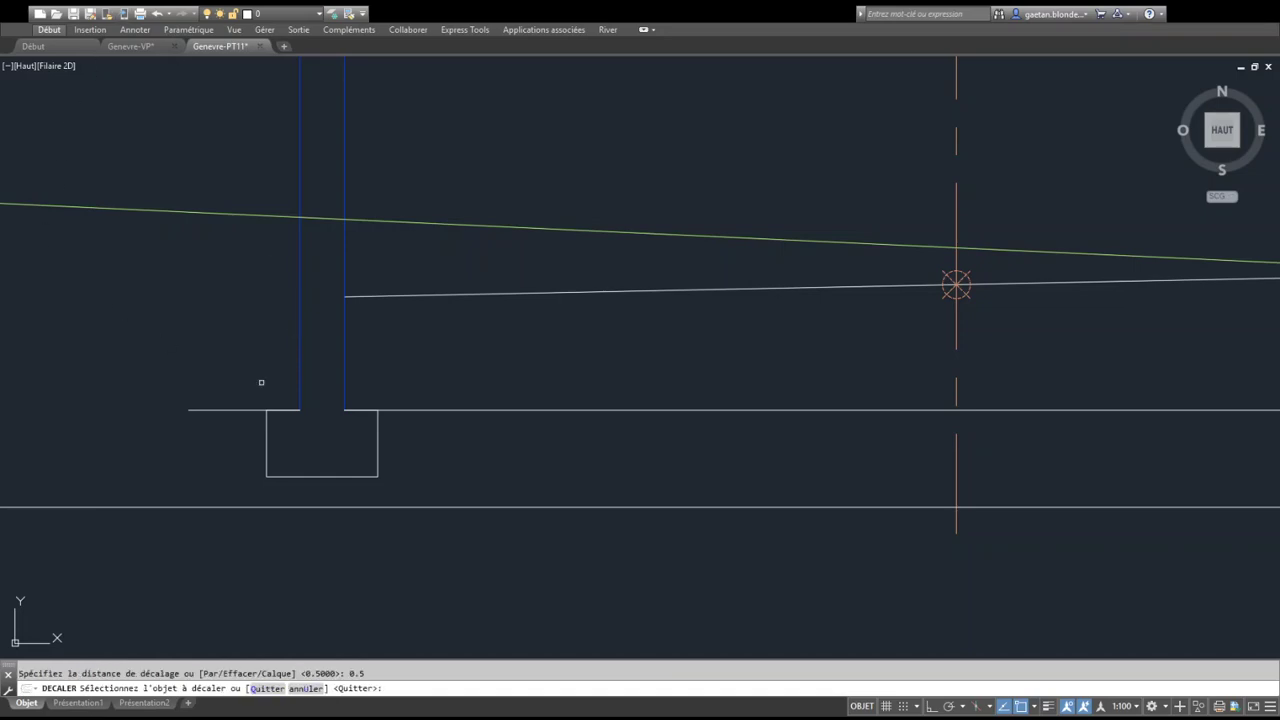
{"action": "left_click", "coordinate": [300, 309]}
{"action": "left_click", "coordinate": [234, 372]}
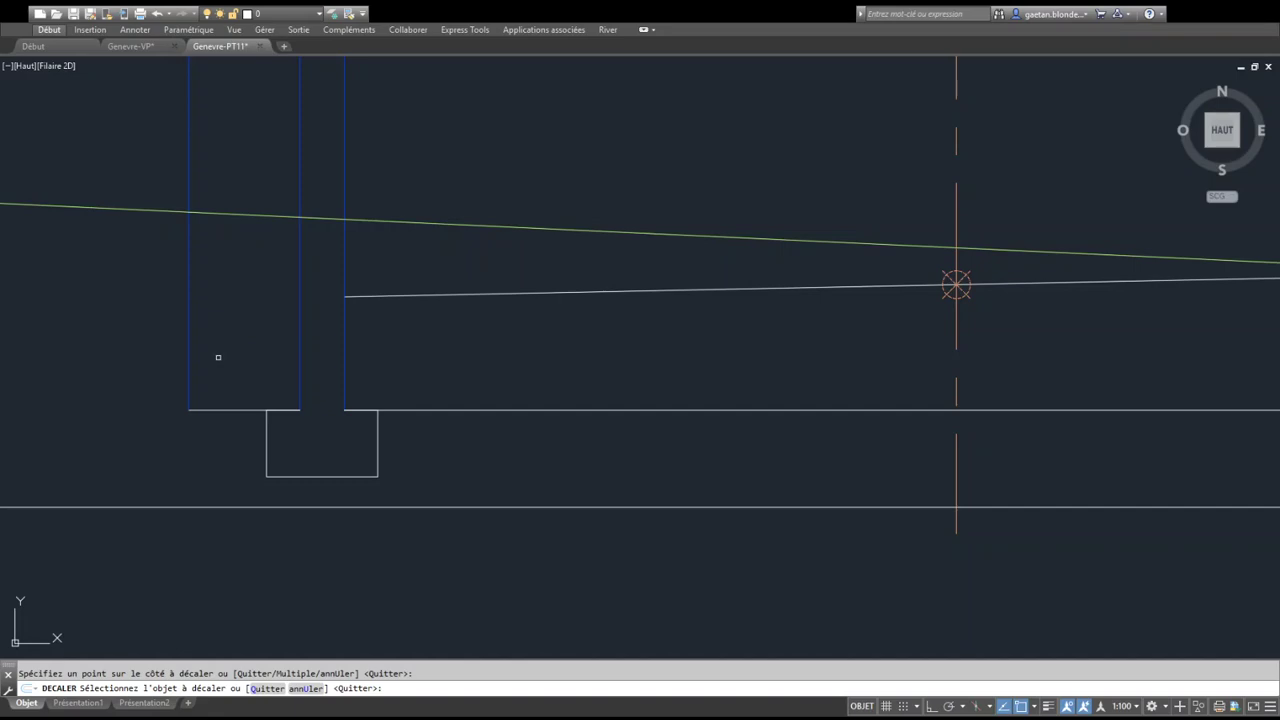
{"action": "key", "text": "Escape"}
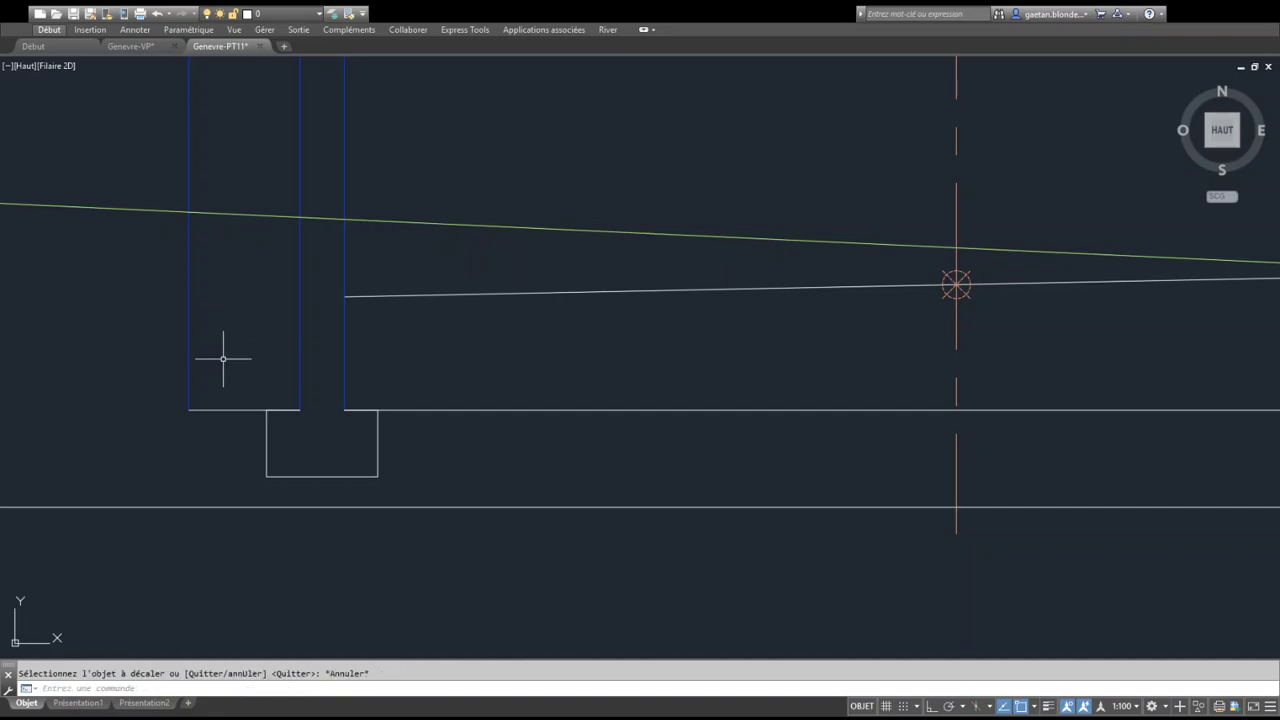
Draw a horizontal construction line of length 2 outward from the foot of the offset blue line
{"action": "mouse_move", "coordinate": [279, 398]}
{"action": "middle_mouse_down"}
{"action": "mouse_move", "coordinate": [339, 396]}
{"action": "mouse_move", "coordinate": [356, 412]}
{"action": "middle_mouse_up"}
{"action": "scroll", "coordinate": [329, 414], "scroll_direction": "down", "scroll_amount": 2}
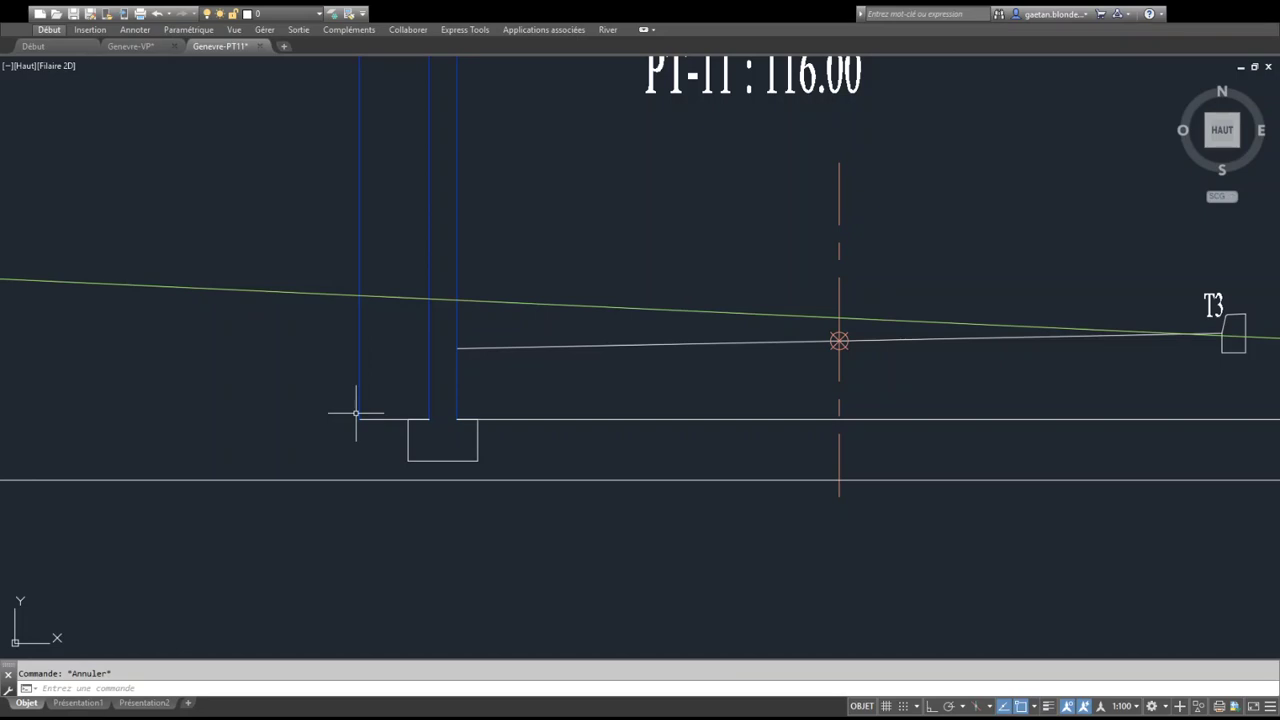
{"action": "type", "text": "l"}
{"action": "key", "text": "Return"}
{"action": "left_click", "coordinate": [359, 418]}
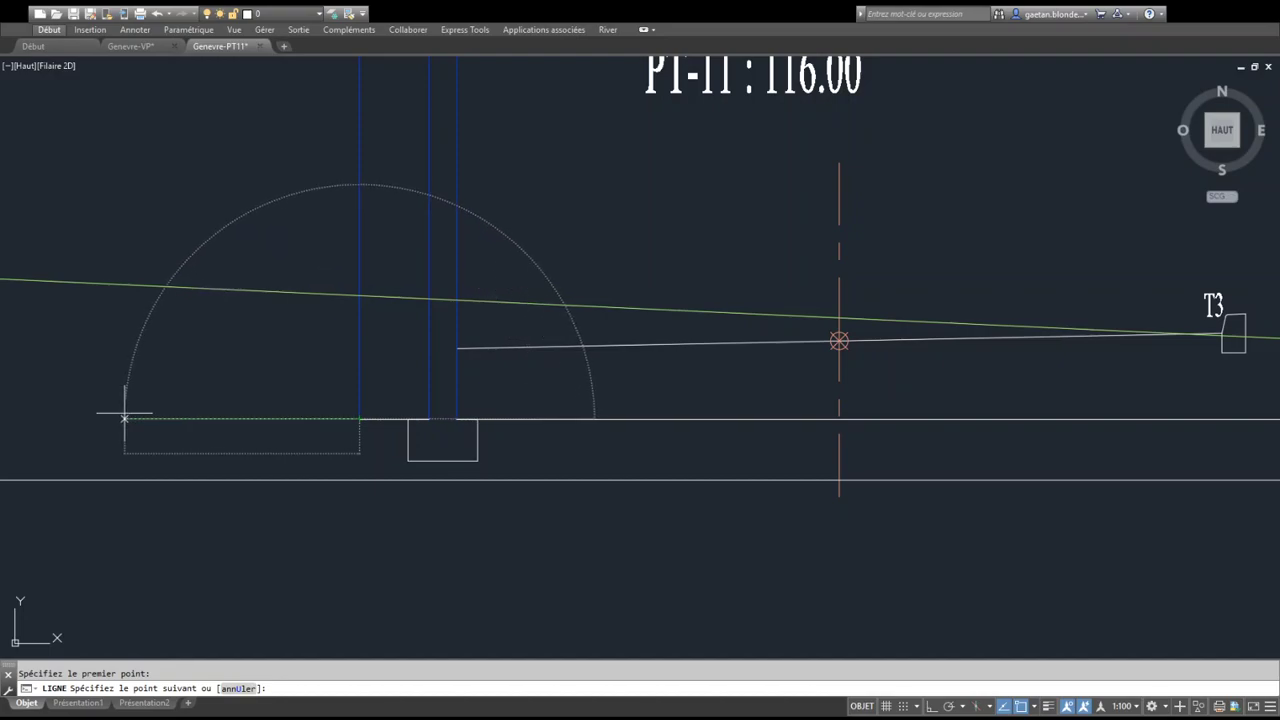
{"action": "type", "text": "2"}
{"action": "key", "text": "Return"}
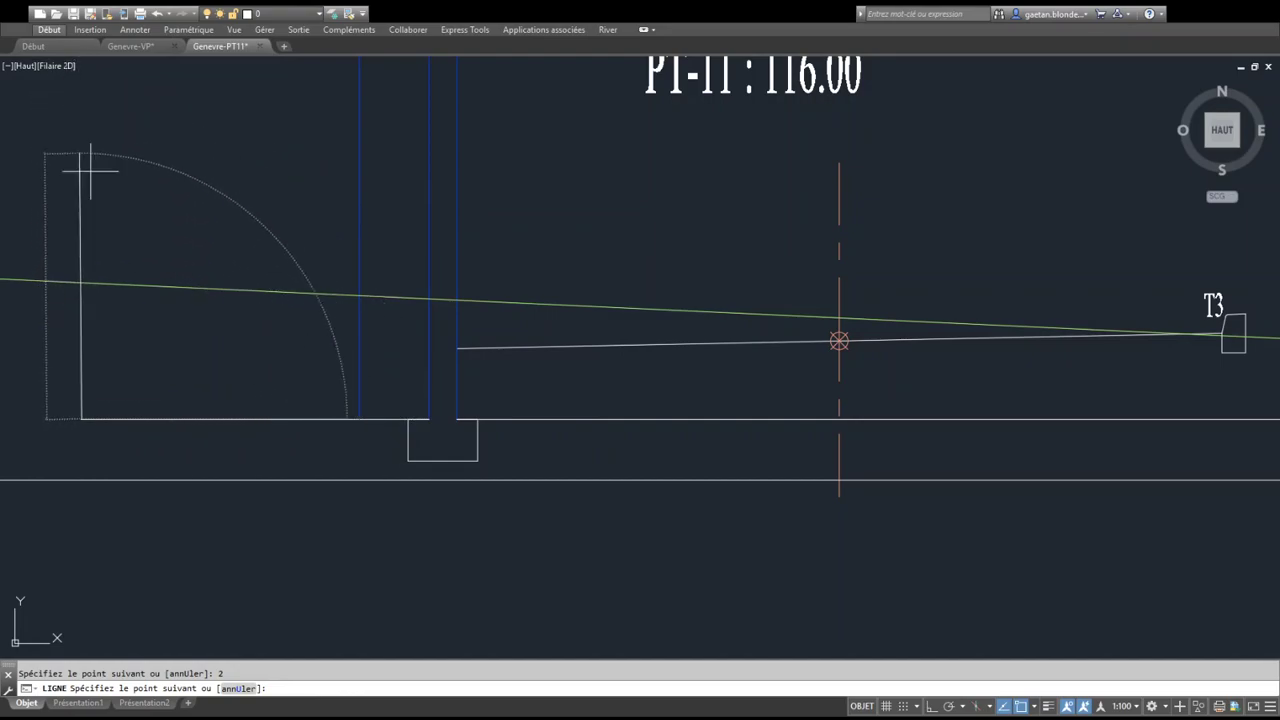
Turn on polar tracking, continue with a vertical line of length 3 upward, and close the triangle to form the excavation slope
{"action": "left_click", "coordinate": [948, 703]}
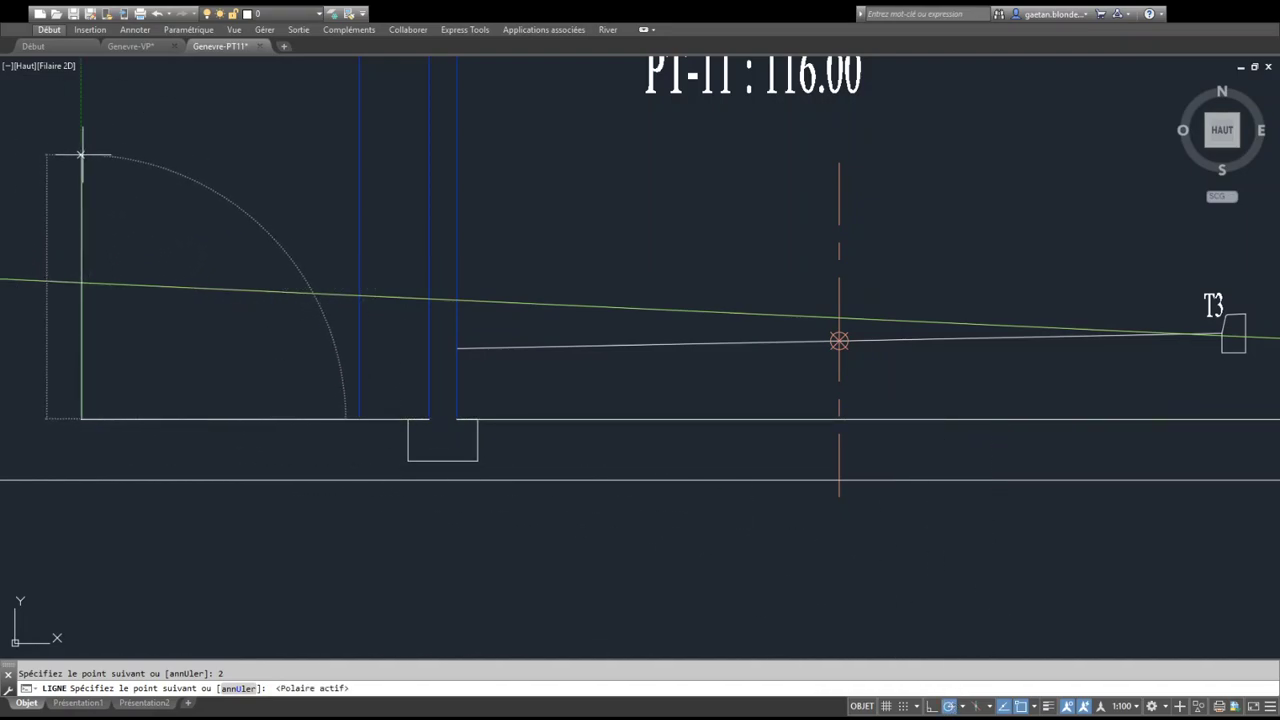
{"action": "left_click", "coordinate": [81, 155]}
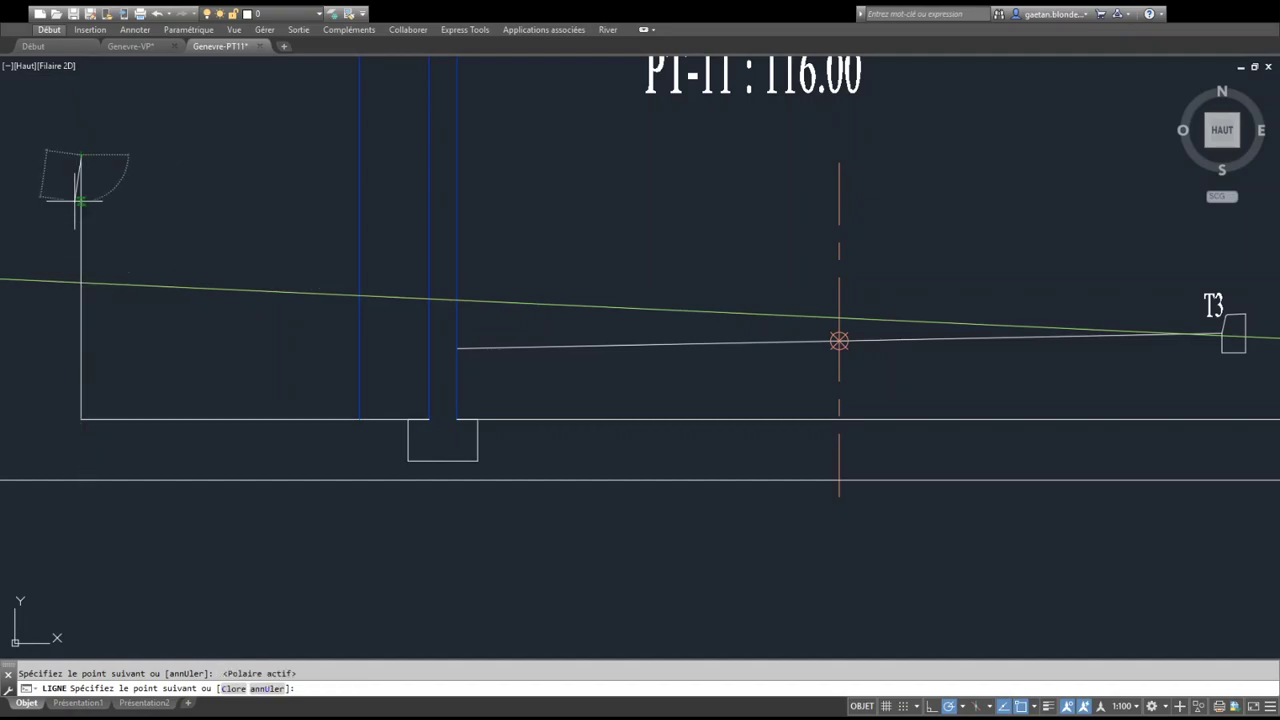
{"action": "key", "text": "ctrl+z"}
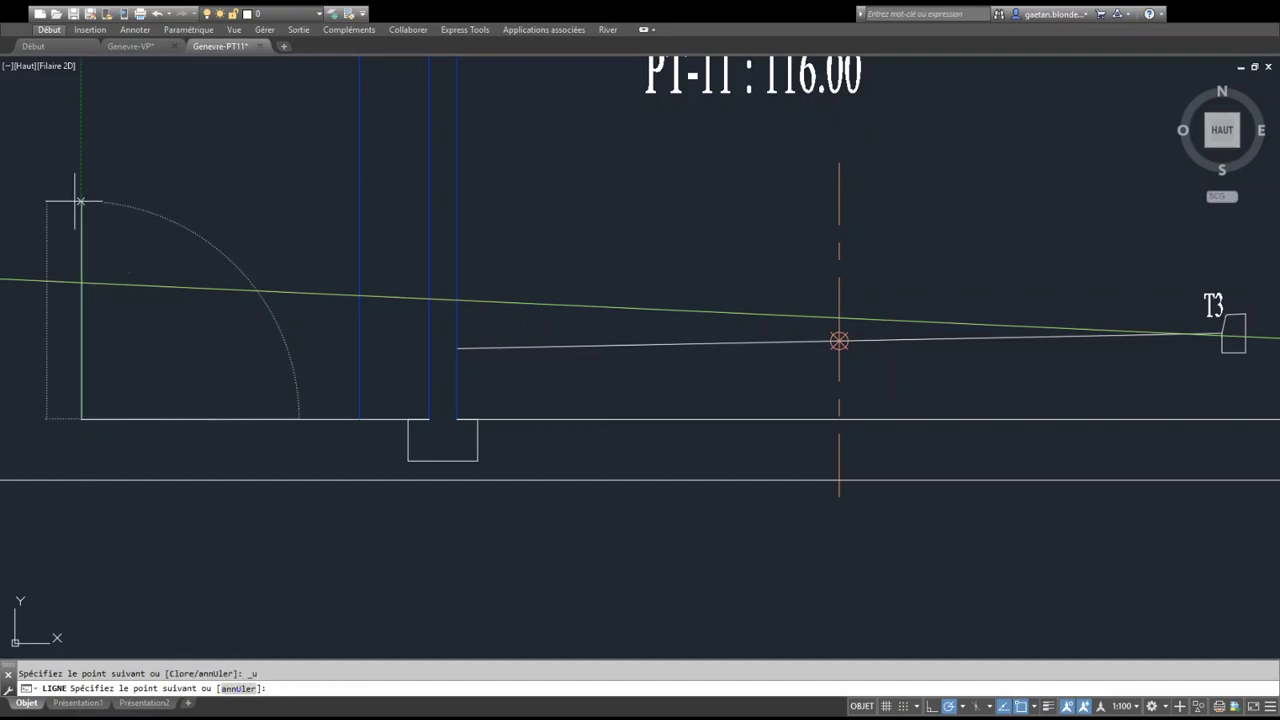
{"action": "type", "text": "3"}
{"action": "key", "text": "Return"}
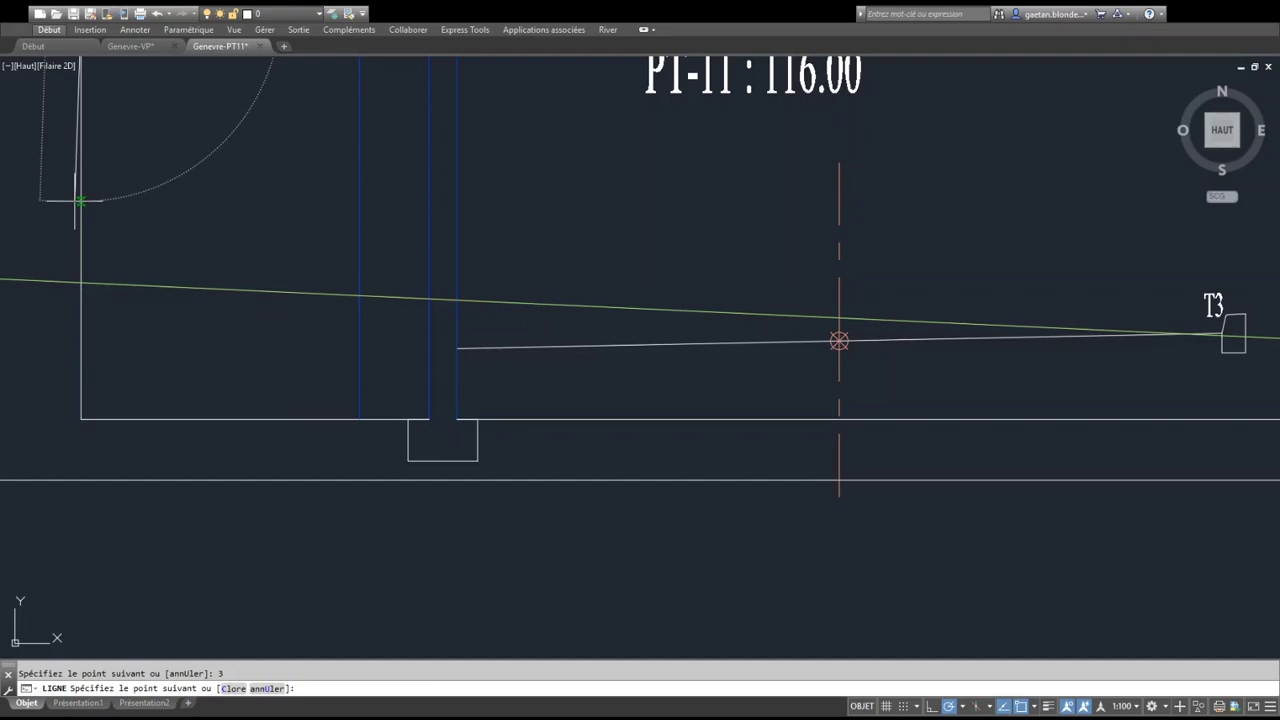
{"action": "type", "text": "cl"}
{"action": "key", "text": "Return"}
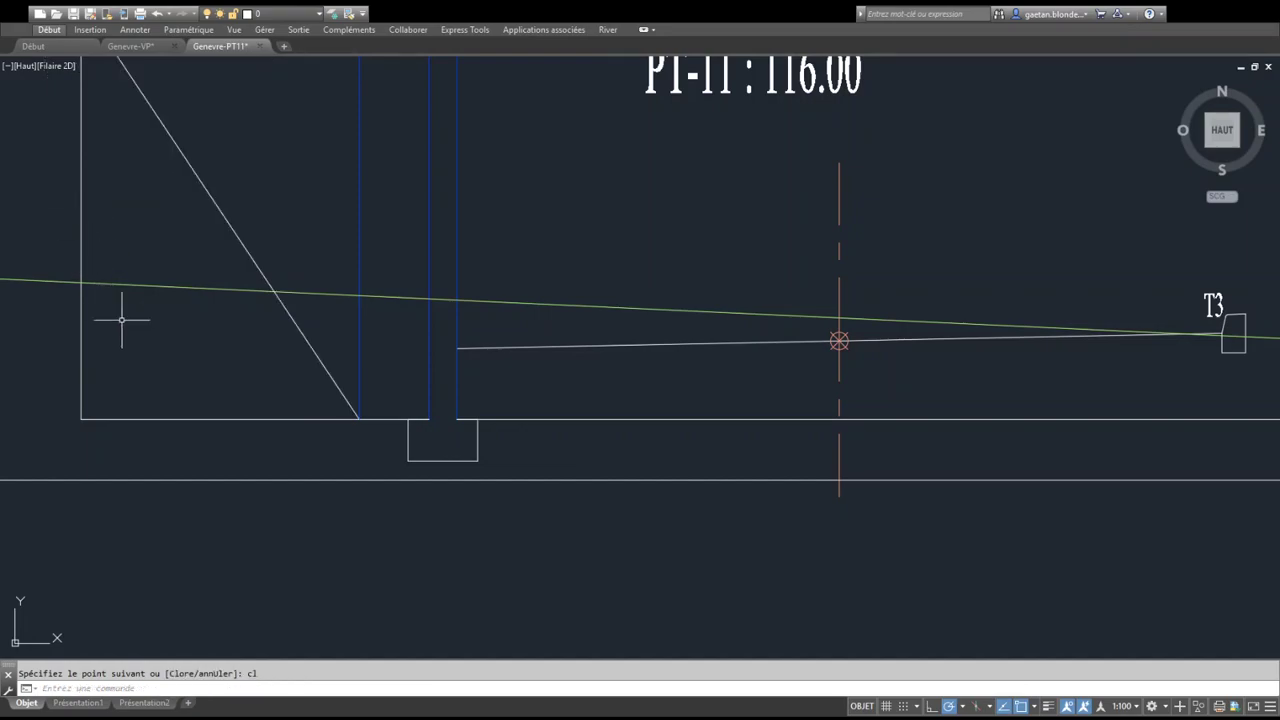
{"action": "key", "text": "Escape"}
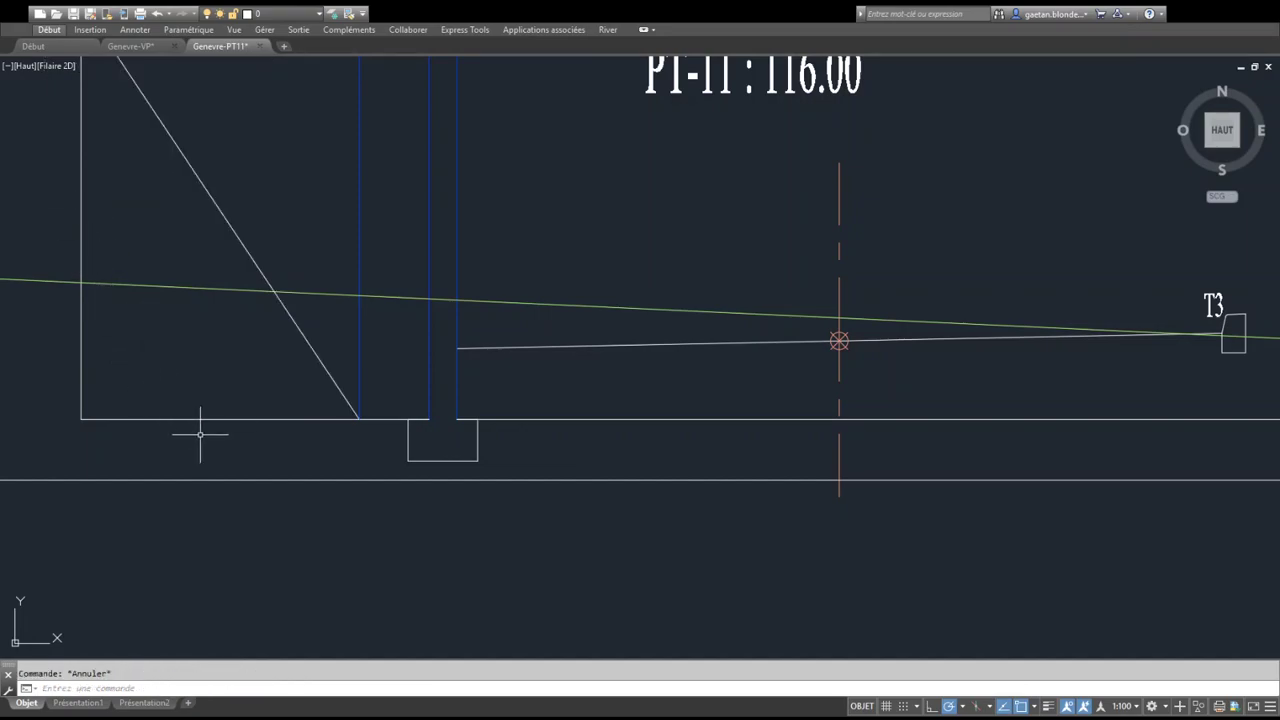
Delete the triangle's horizontal and vertical construction lines, keeping the sloped line
{"action": "left_click", "coordinate": [120, 437]}
{"action": "left_click", "coordinate": [60, 395]}
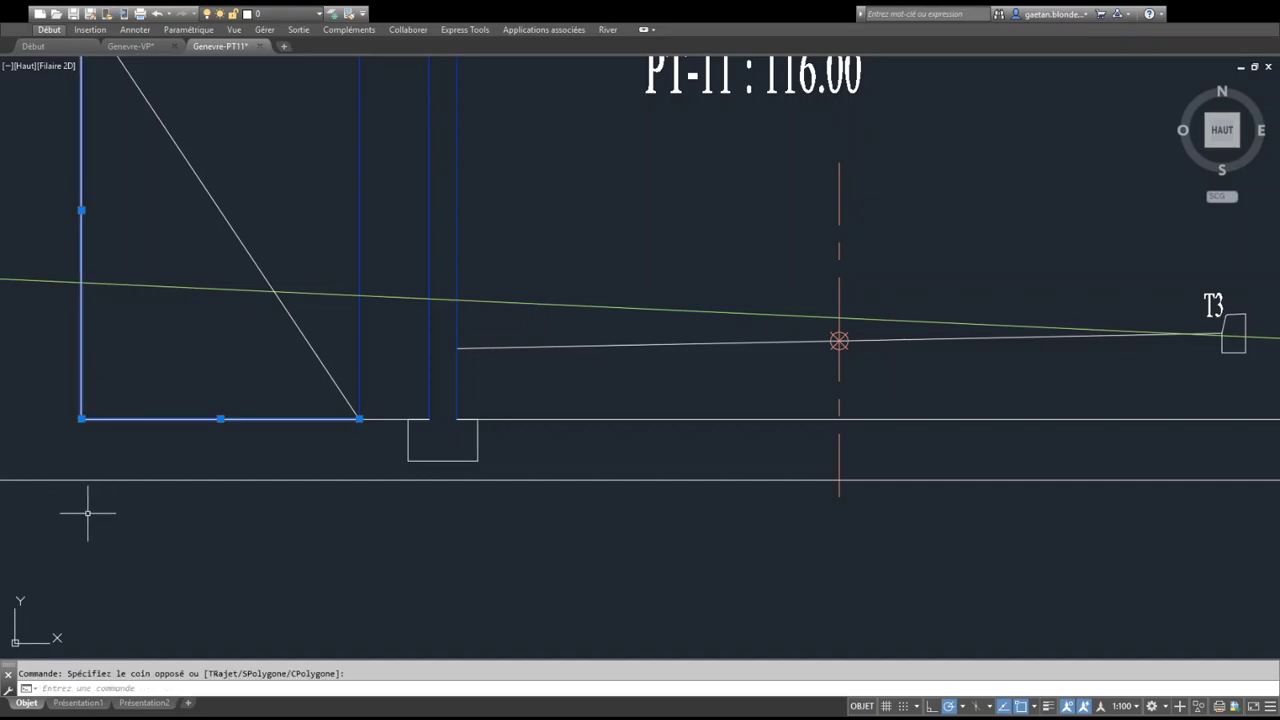
{"action": "key", "text": "Delete"}
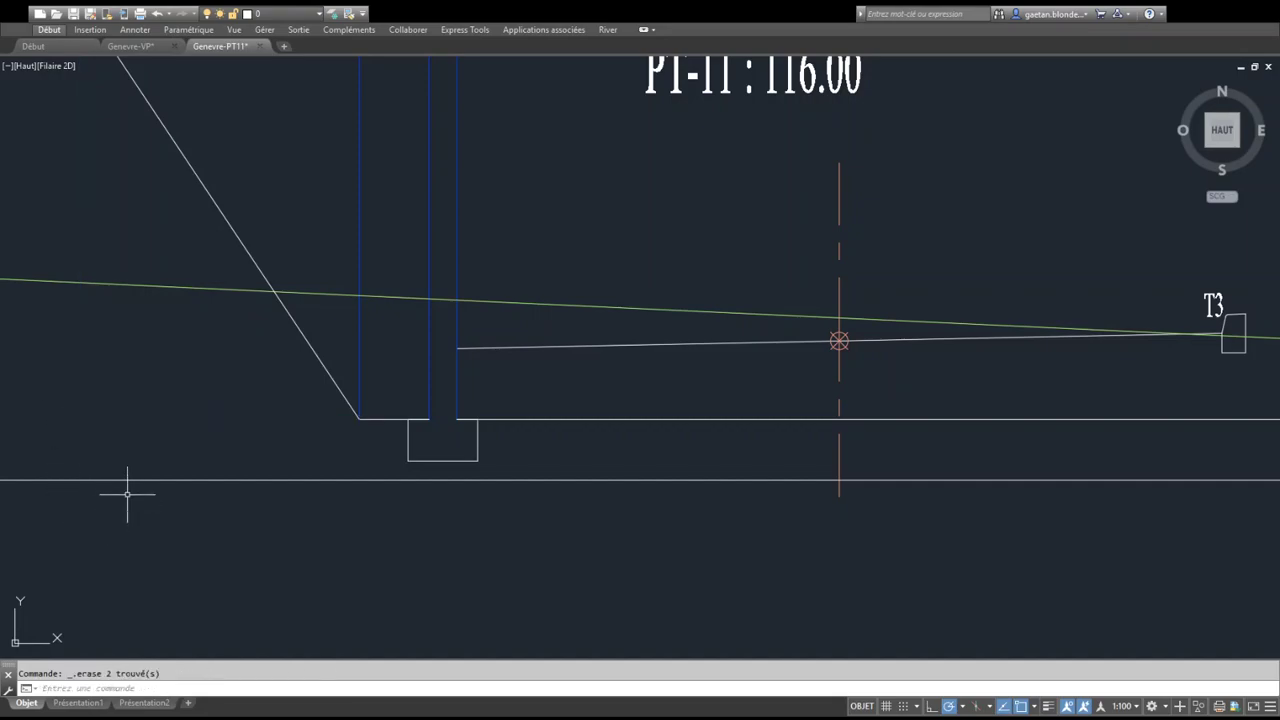
Trim the part of the sloped line above the green terrain line
{"action": "type", "text": "aj"}
{"action": "key", "text": "space"}
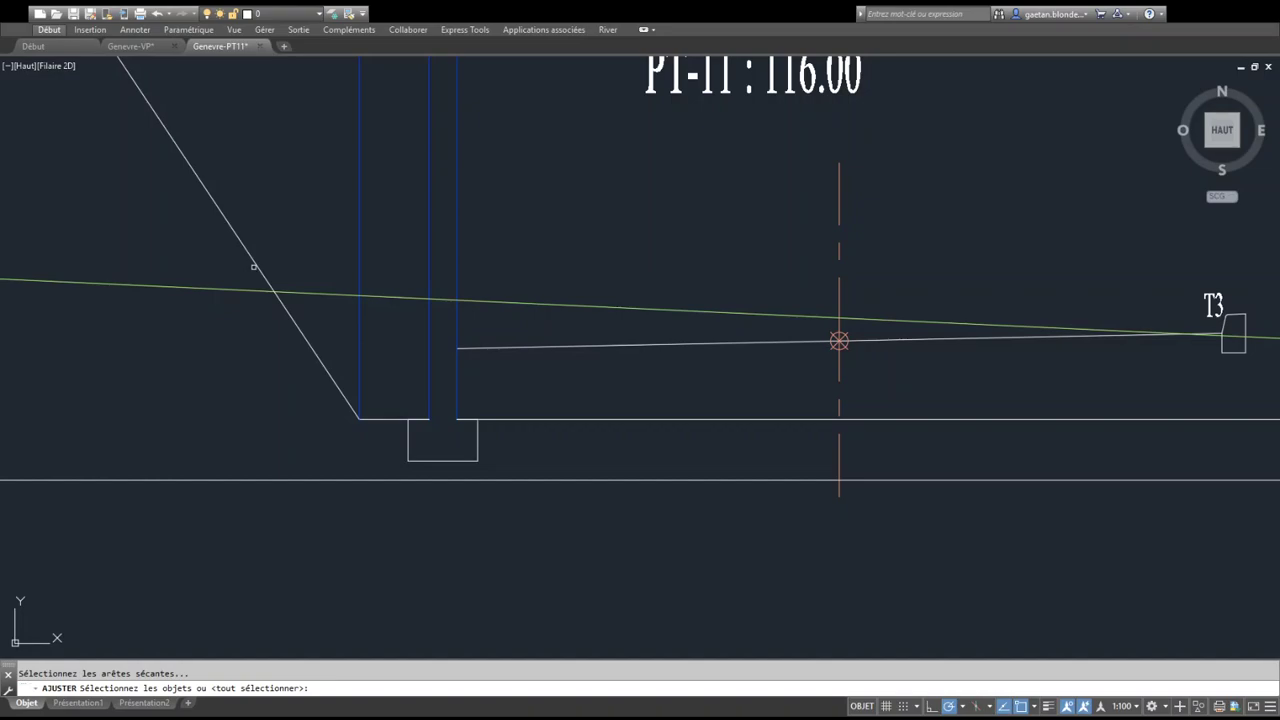
{"action": "key", "text": "space"}
{"action": "left_click", "coordinate": [254, 267]}
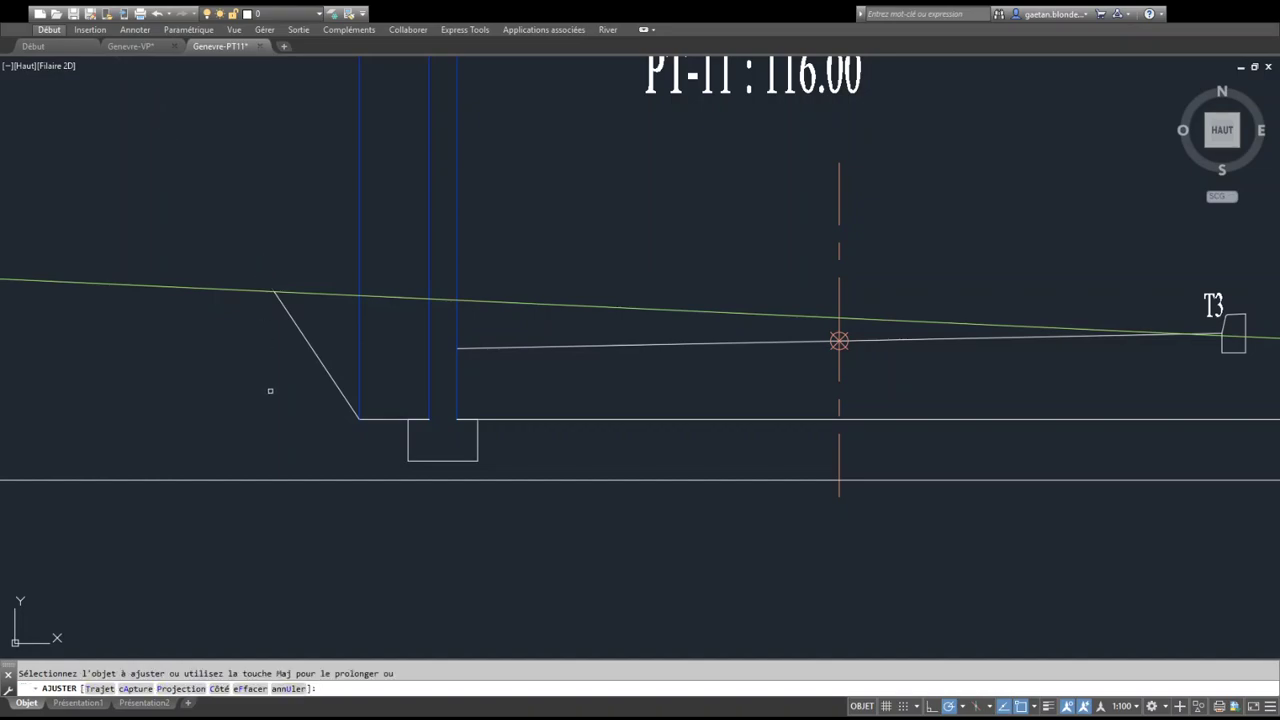
{"action": "key", "text": "Escape"}
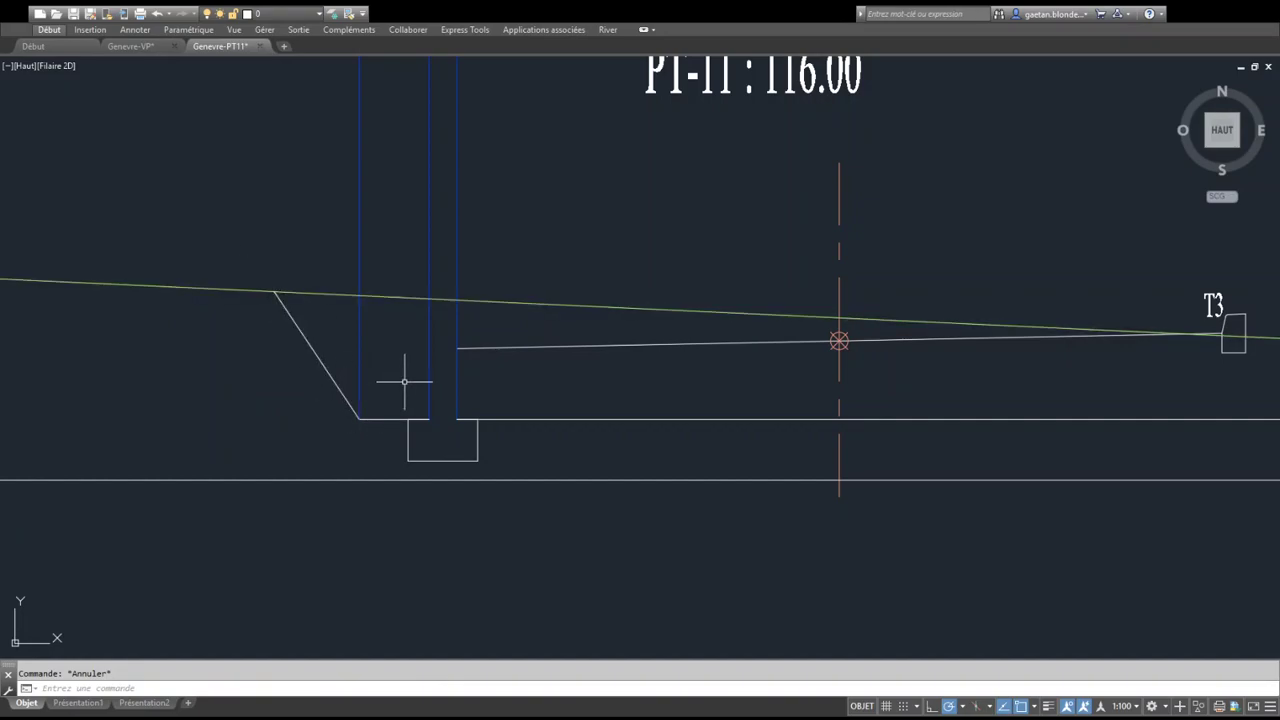
Delete the offset blue line that rises from the foot of the slope
{"action": "left_click", "coordinate": [380, 233]}
{"action": "left_click", "coordinate": [338, 171]}
{"action": "key", "text": "Delete"}
{"action": "mouse_move", "coordinate": [386, 231]}
{"action": "middle_mouse_down"}
{"action": "mouse_move", "coordinate": [91, 303]}
{"action": "mouse_move", "coordinate": [134, 251]}
{"action": "mouse_move", "coordinate": [191, 240]}
{"action": "middle_mouse_up"}
{"action": "key", "text": "Escape"}
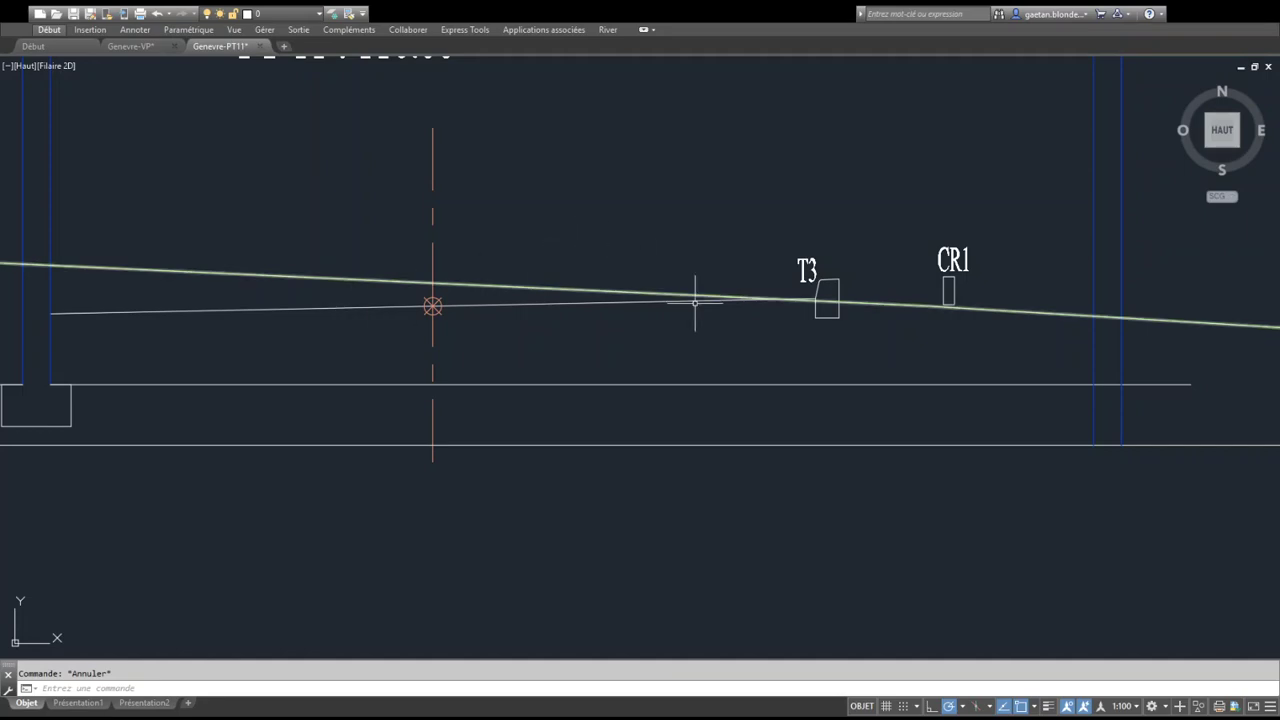
{"action": "left_click", "coordinate": [557, 300]}
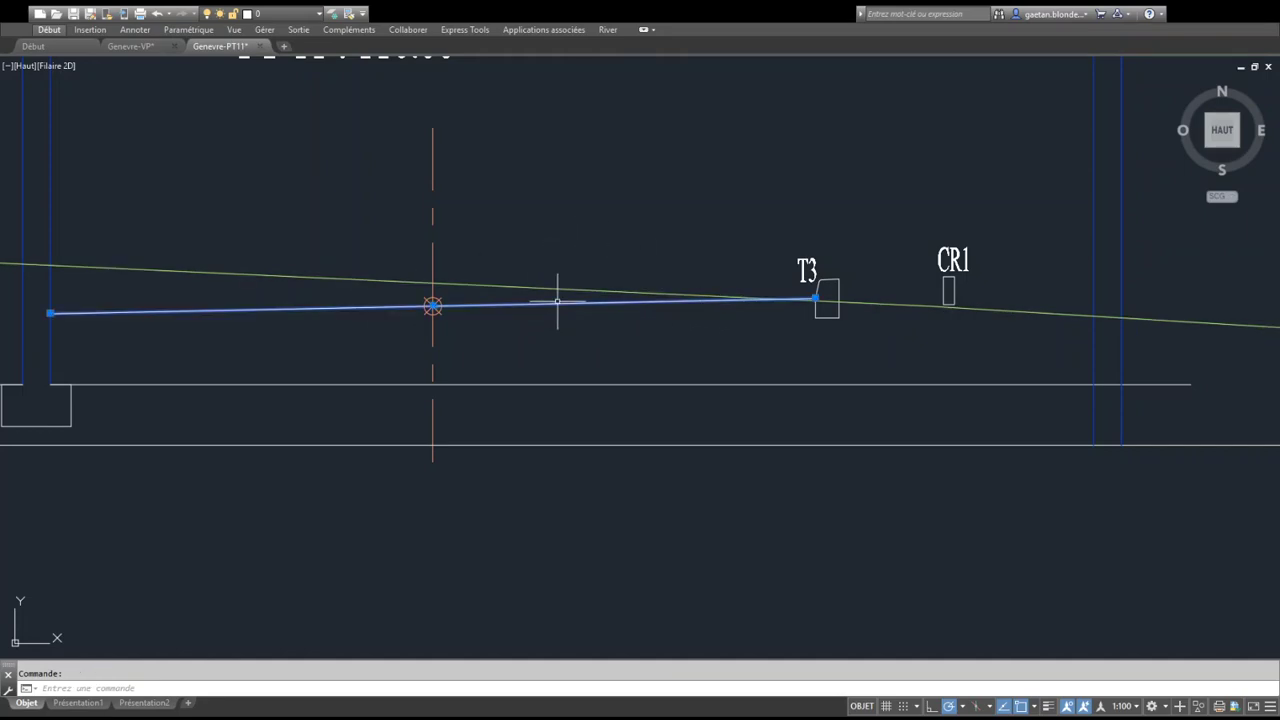
{"action": "key", "text": "Escape"}
{"action": "type", "text": "dec"}
{"action": "key", "text": "Return"}
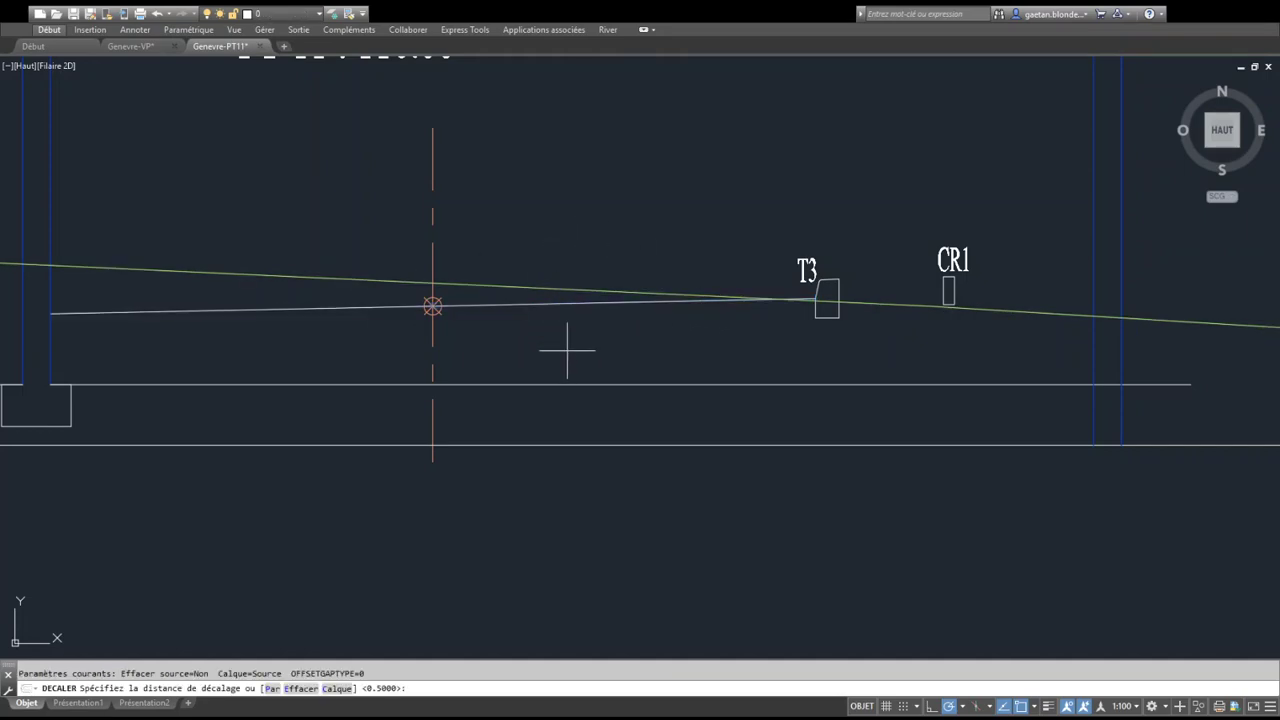
{"action": "key", "text": "Return"}
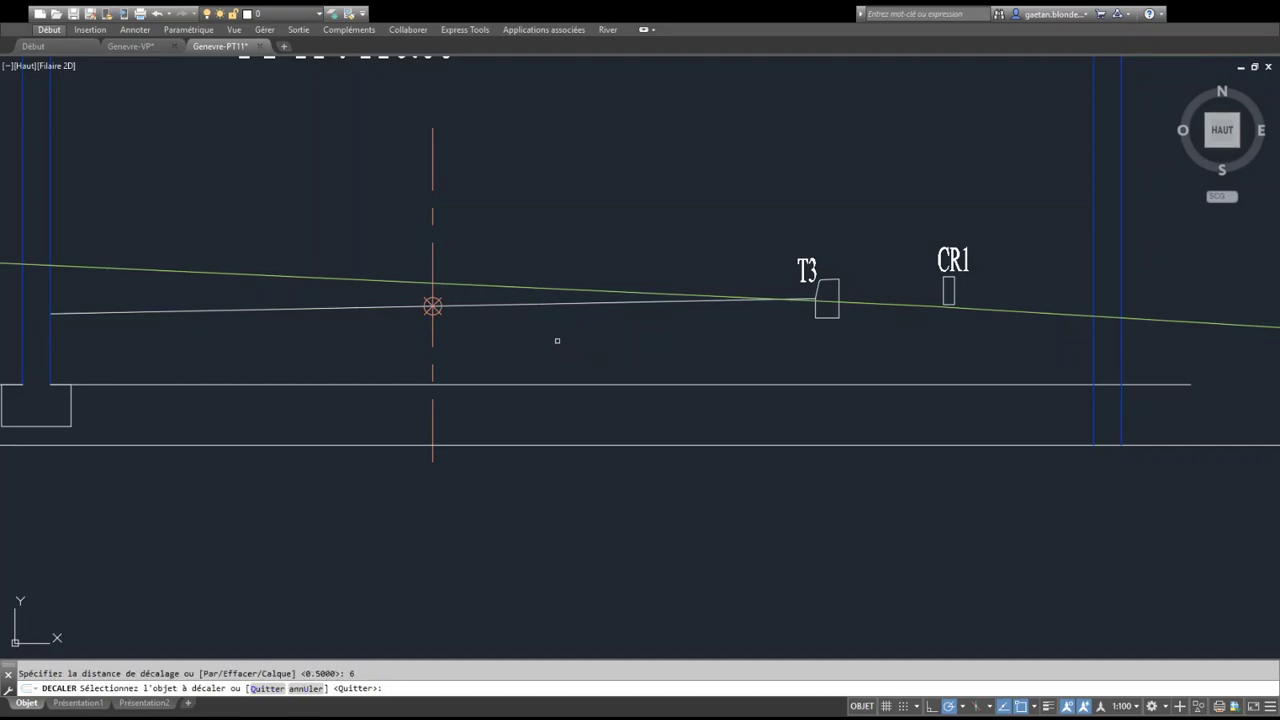
{"action": "left_click", "coordinate": [522, 303]}
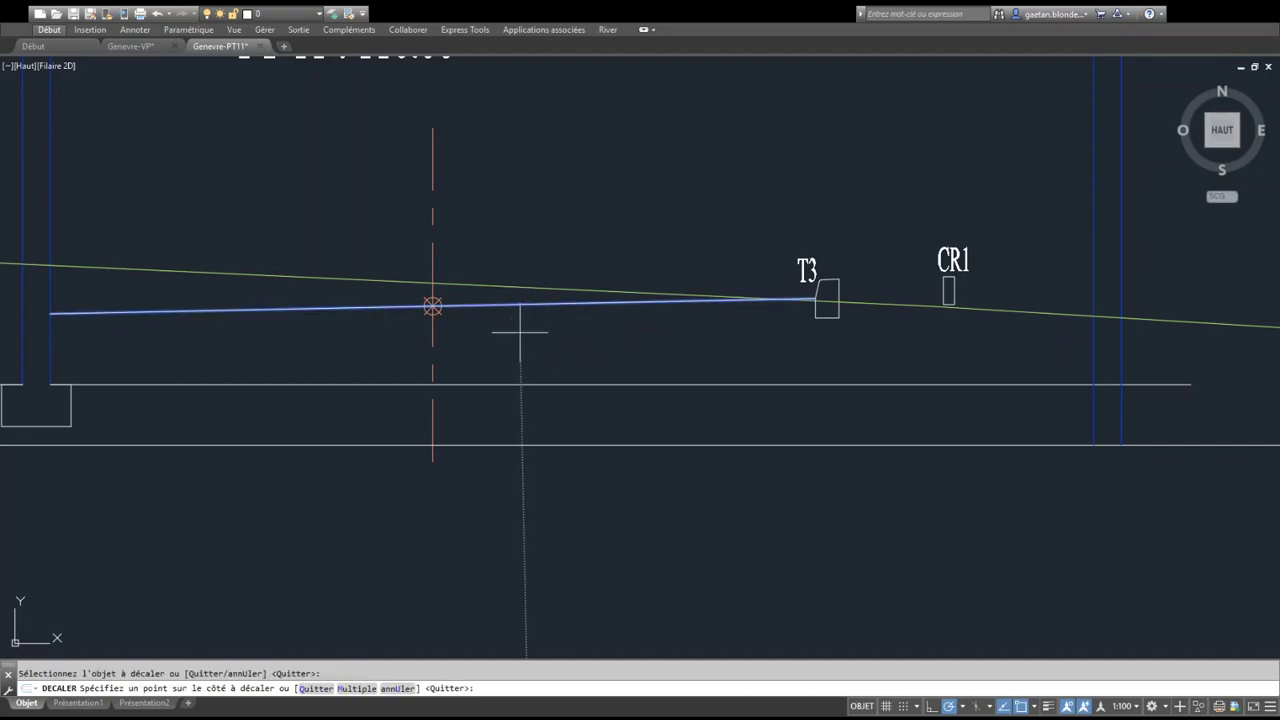
{"action": "key", "text": "Escape"}
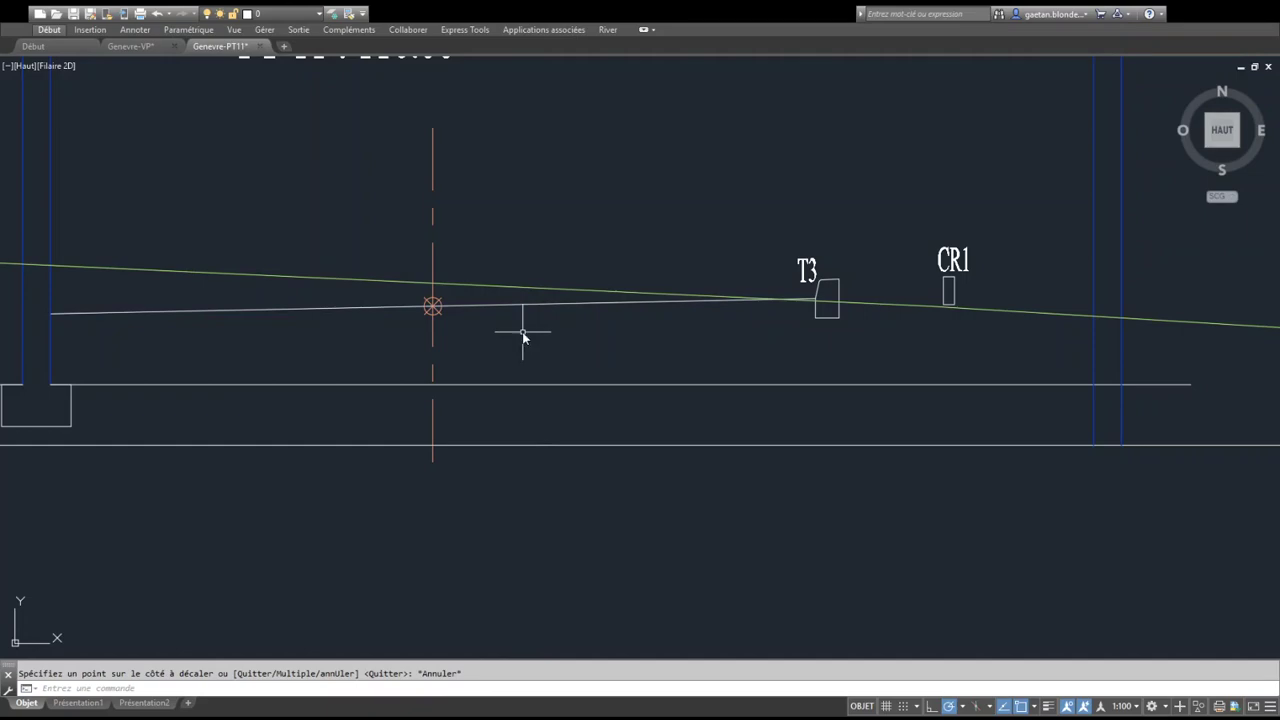
Offset the road profile line downward by 0.06
{"action": "key", "text": "Return"}
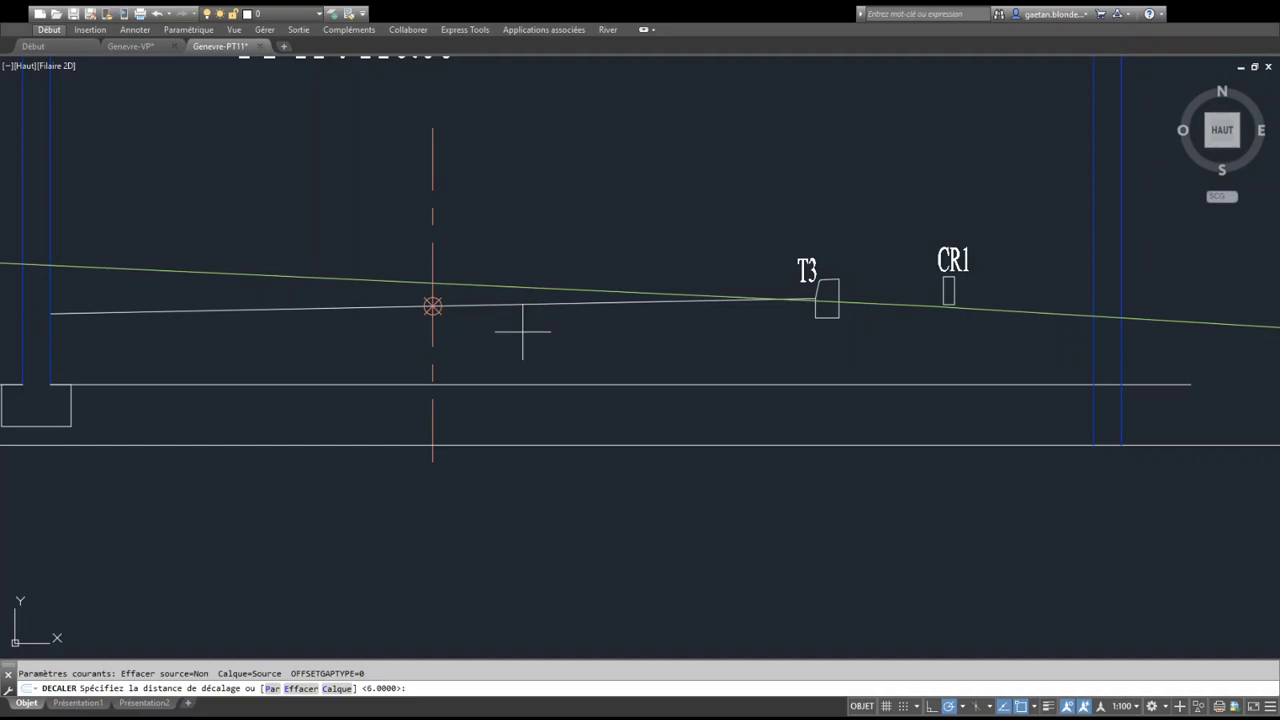
{"action": "type", "text": "0.06"}
{"action": "key", "text": "Return"}
{"action": "left_click", "coordinate": [492, 307]}
{"action": "left_click", "coordinate": [491, 326]}
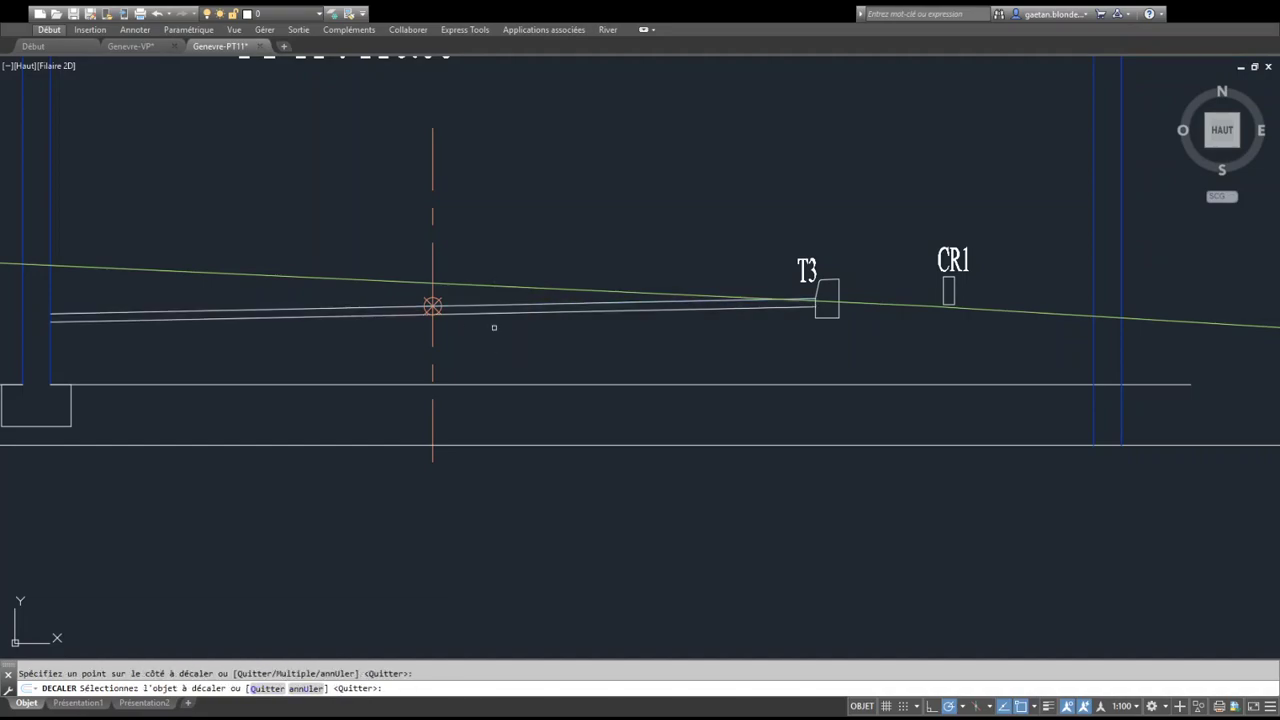
{"action": "key", "text": "Escape"}
{"action": "key", "text": "Return"}
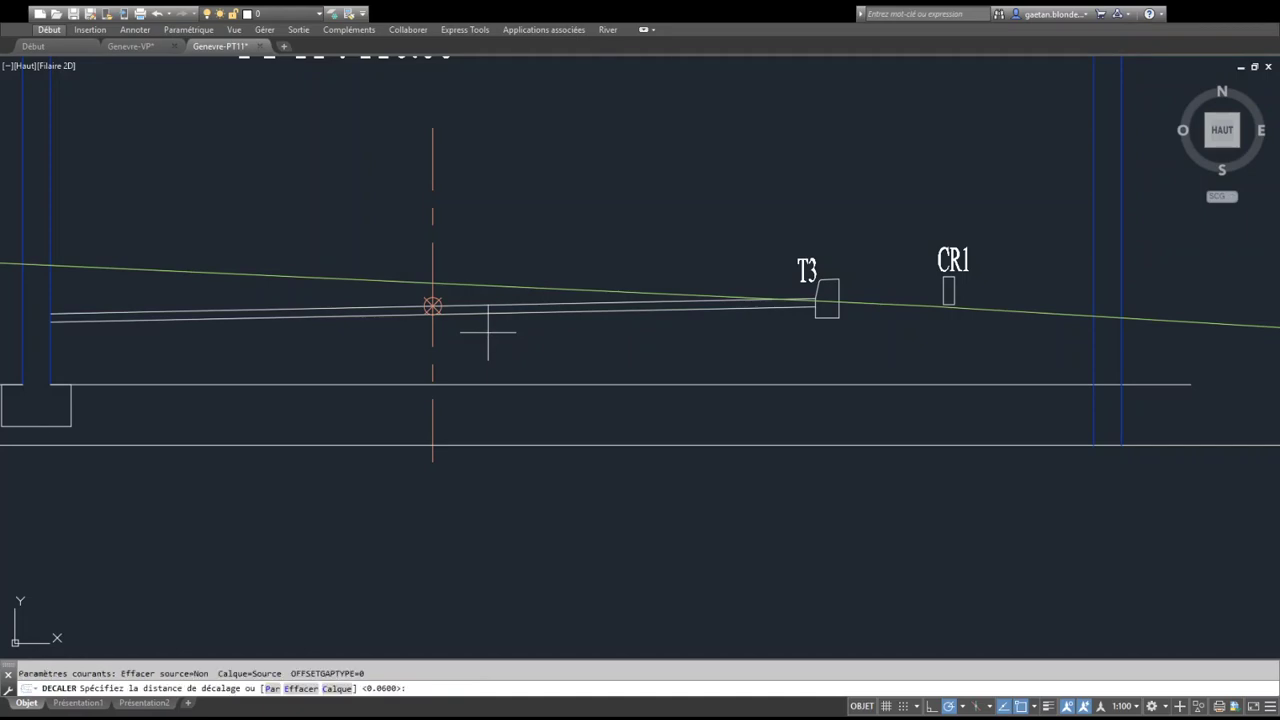
{"action": "type", "text": "0.1"}
{"action": "key", "text": "Return"}
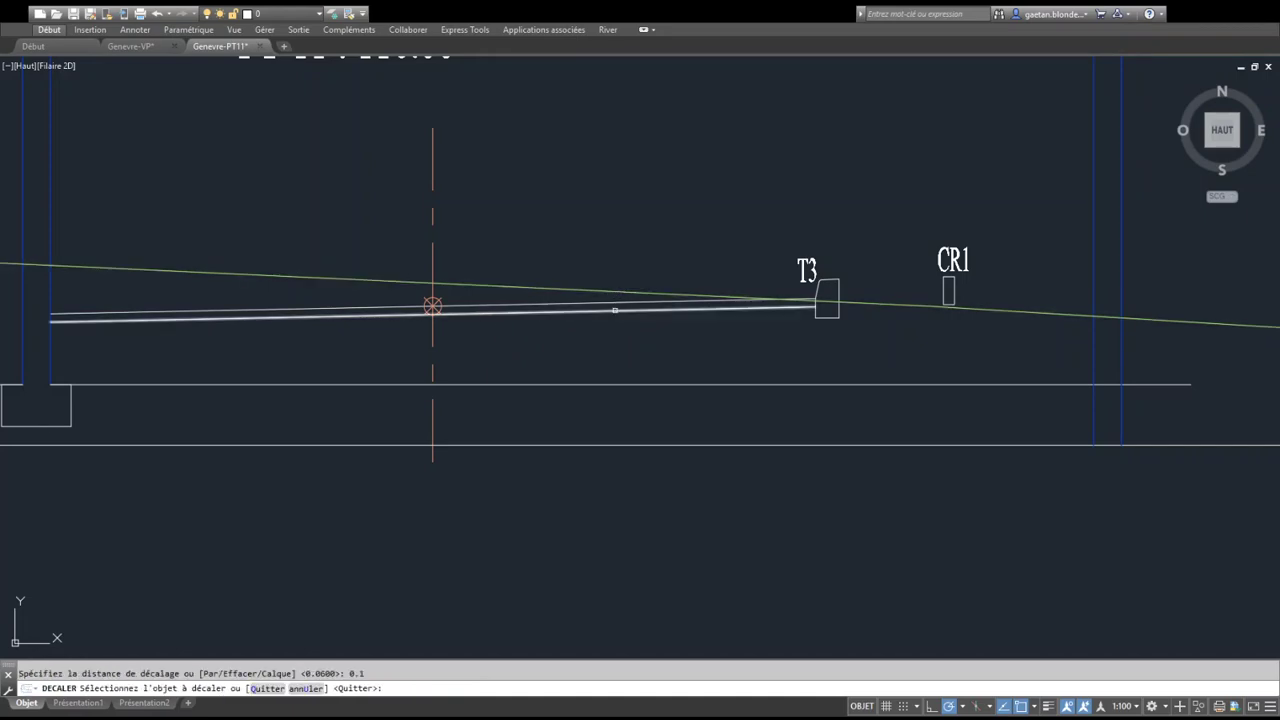
{"action": "left_click", "coordinate": [615, 312]}
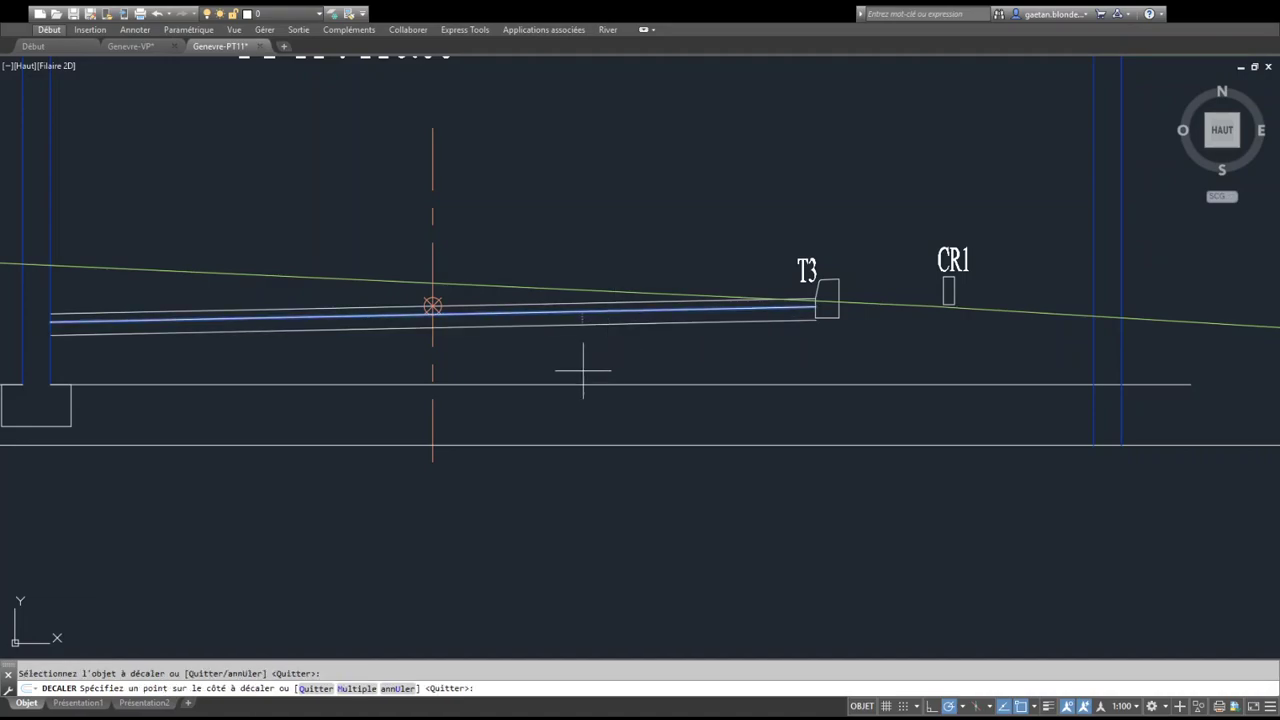
{"action": "key", "text": "Escape"}
{"action": "key", "text": "Escape"}
Offset the lower of the two road lines downward by 0.20
{"action": "key", "text": "Return"}
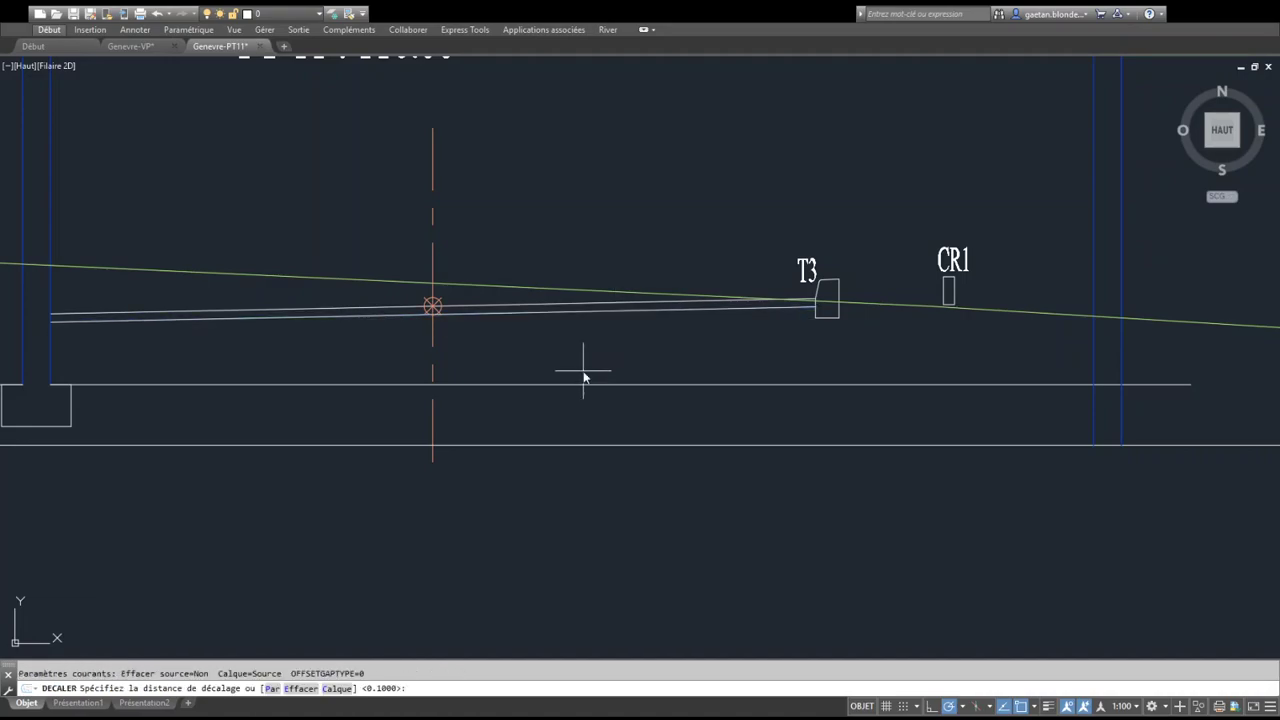
{"action": "key", "text": "Return"}
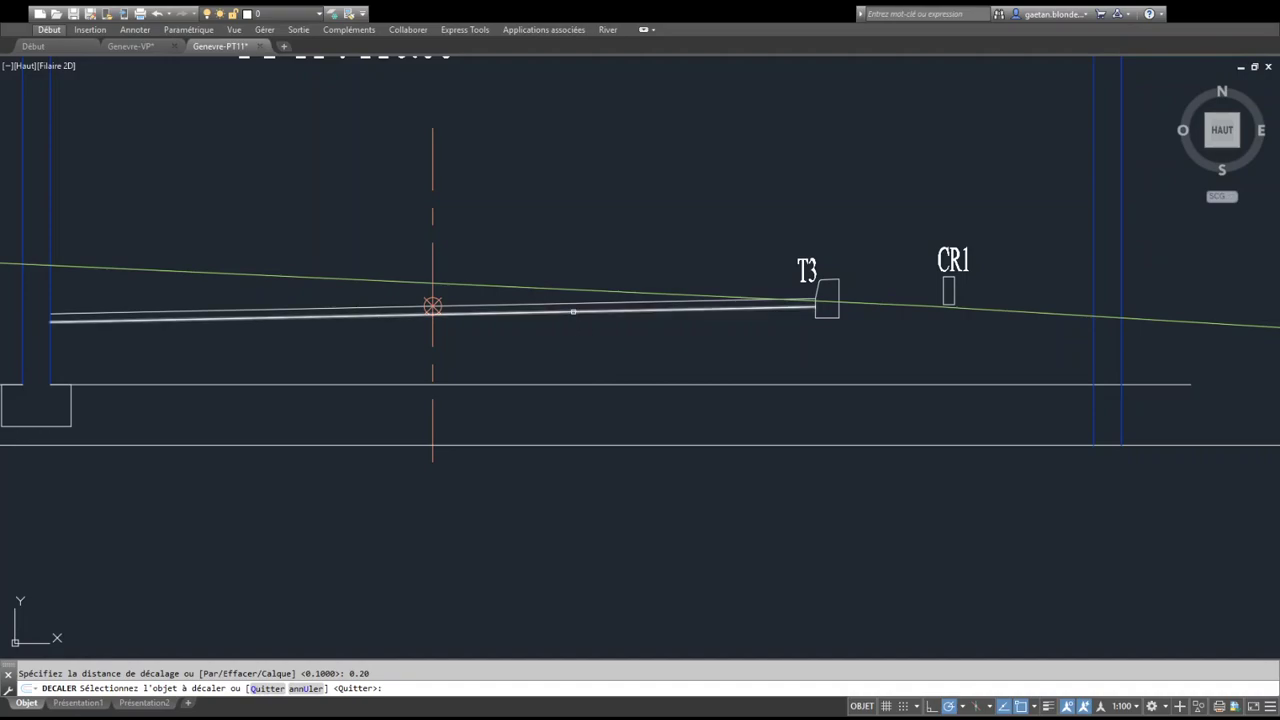
{"action": "left_click", "coordinate": [574, 312]}
{"action": "left_click", "coordinate": [560, 344]}
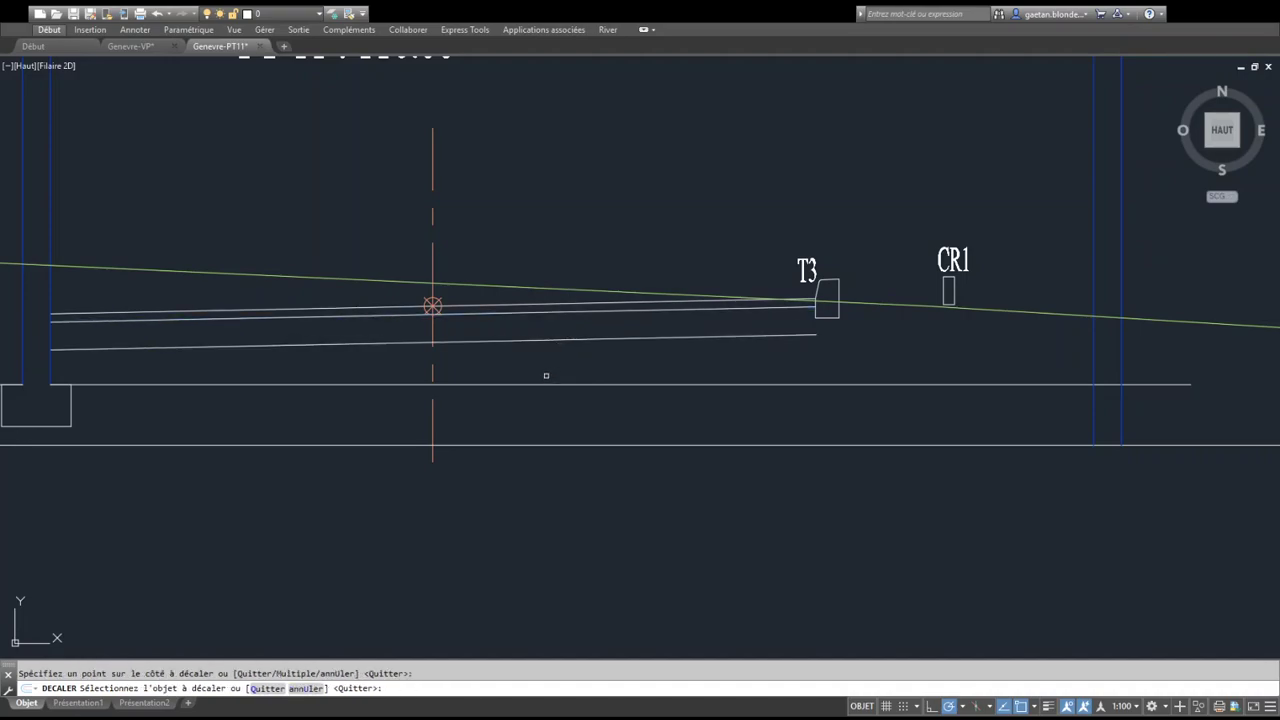
{"action": "key", "text": "Escape"}
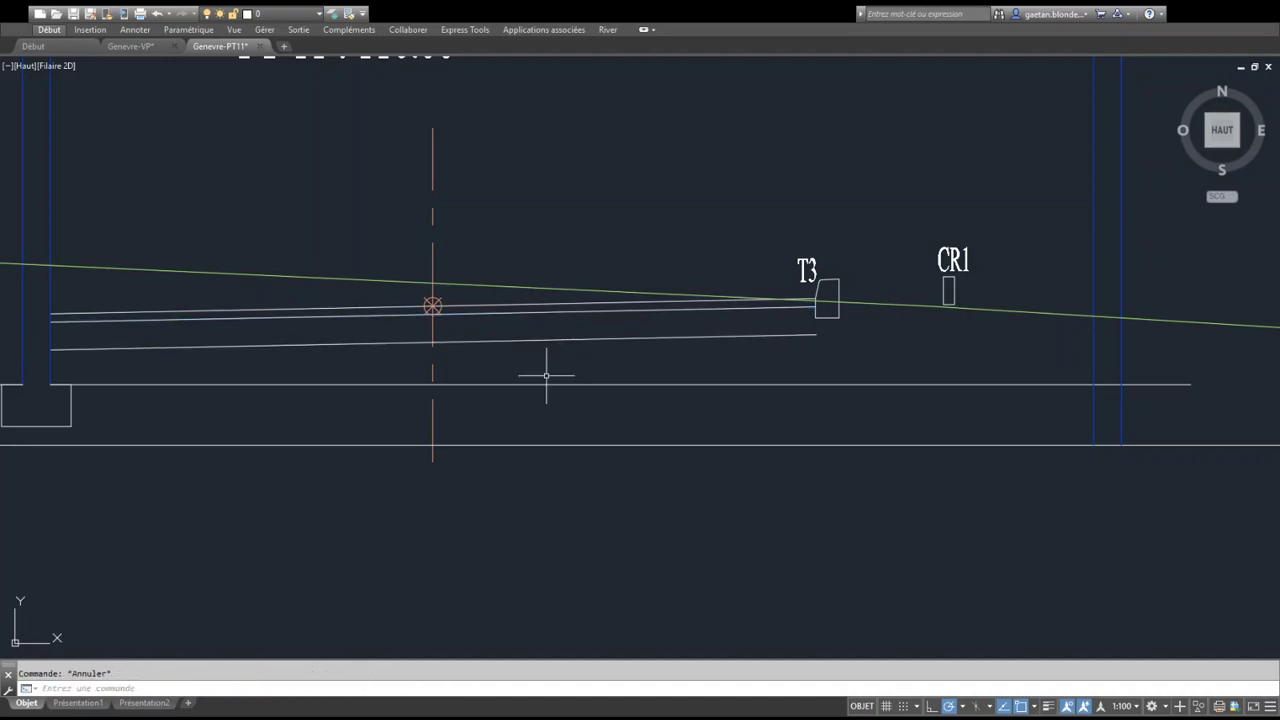
Copy the three road layer lines from the top line's left end to the upper right corner of the CR1 kerb
{"action": "left_click", "coordinate": [365, 360]}
{"action": "left_click", "coordinate": [337, 288]}
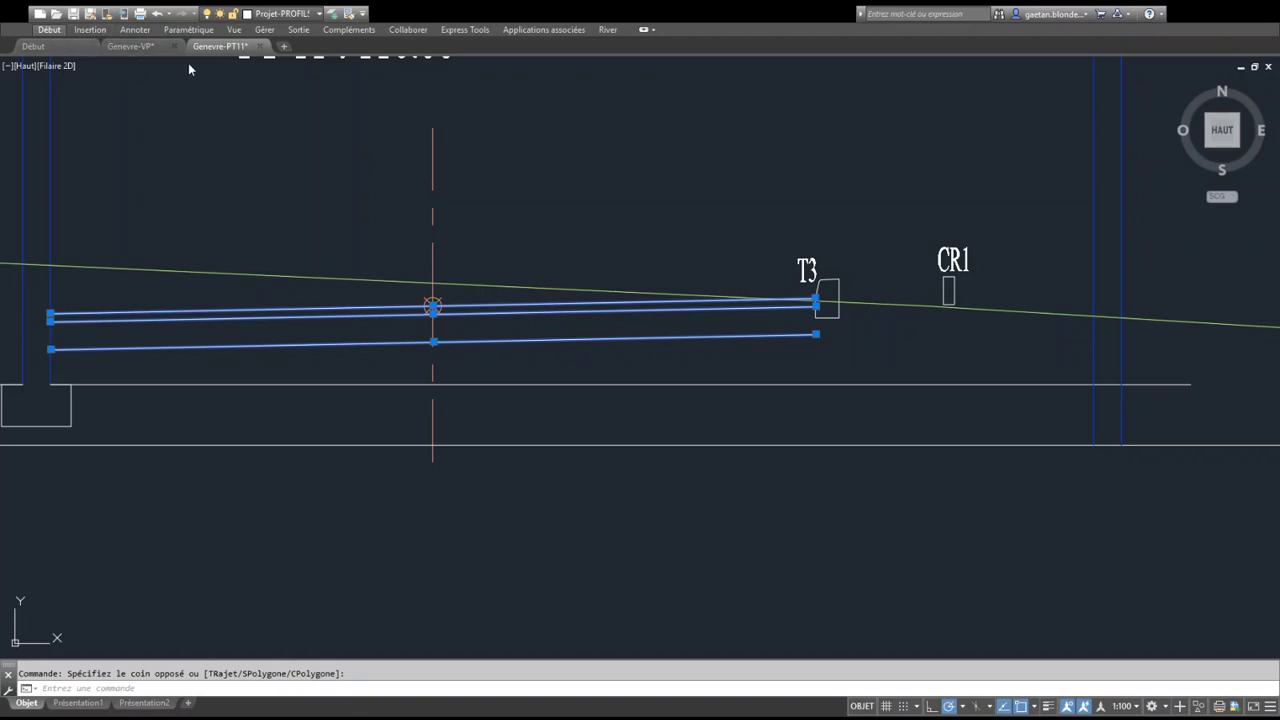
{"action": "type", "text": "co"}
{"action": "key", "text": "Return"}
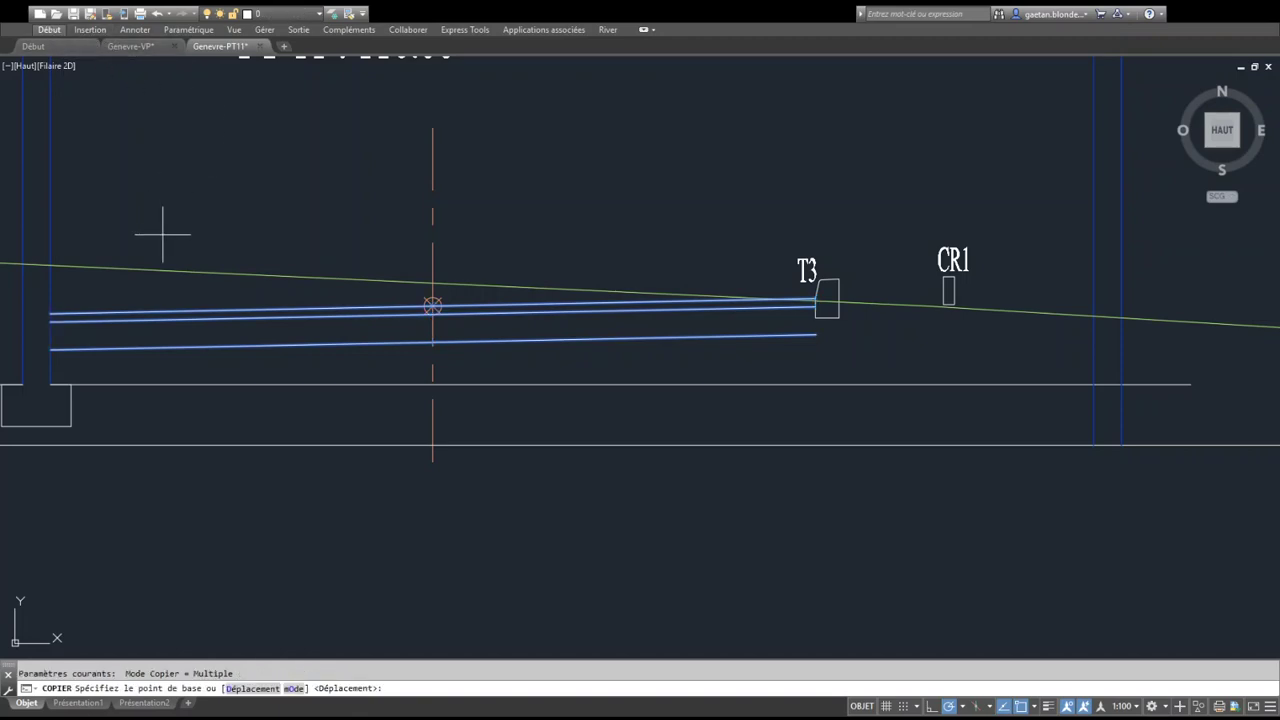
{"action": "left_click", "coordinate": [52, 313]}
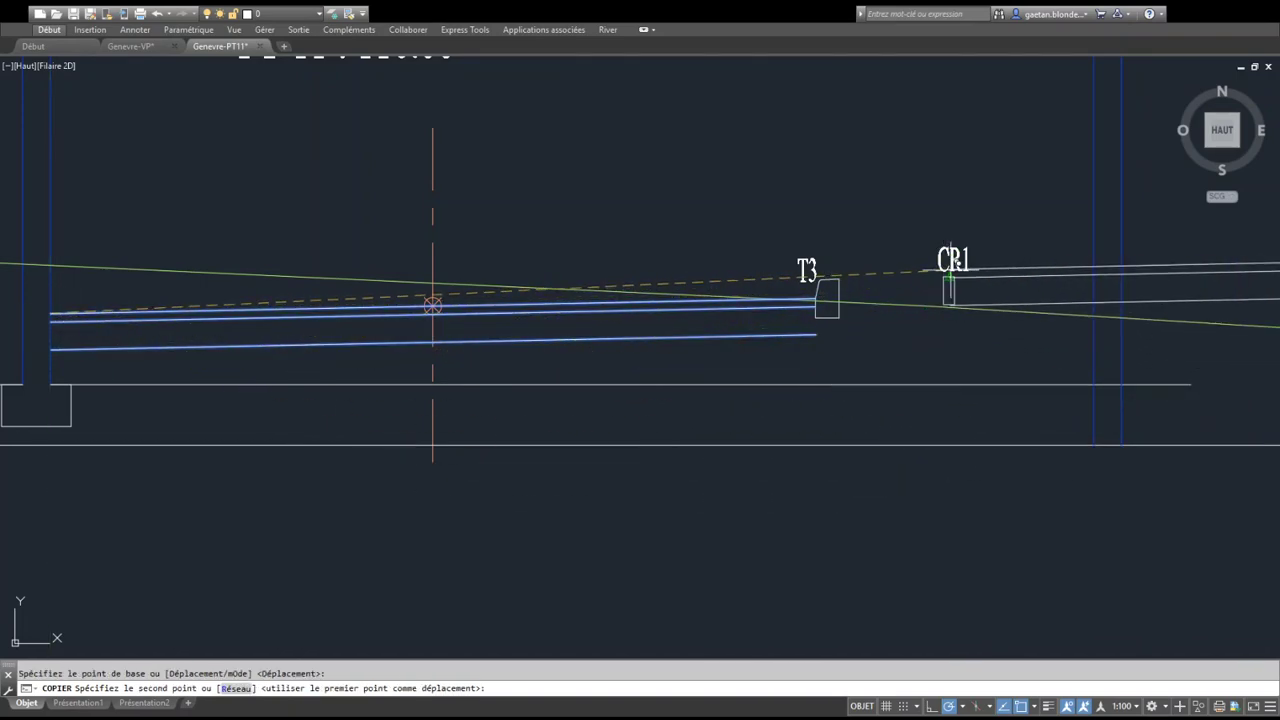
{"action": "left_click", "coordinate": [949, 272]}
{"action": "middle_click_drag", "start_coordinate": [929, 395], "coordinate": [740, 356]}
{"action": "key", "text": "Escape"}
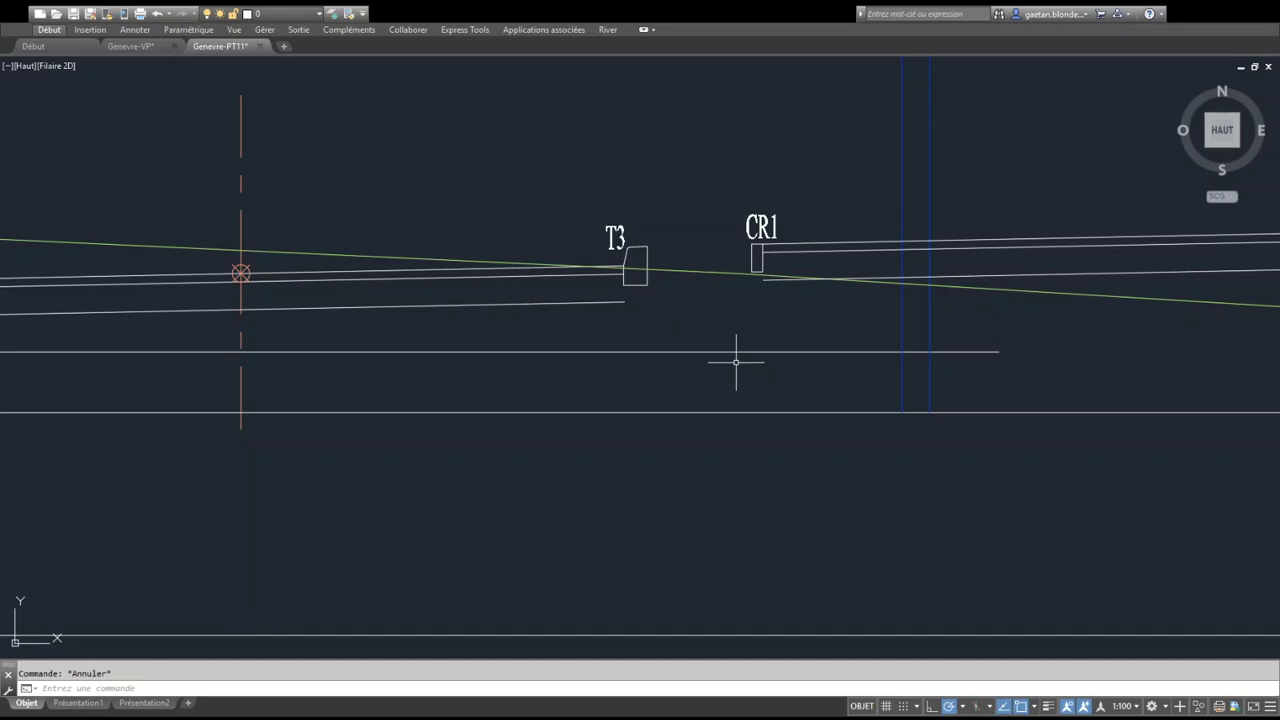
Trim the three copied sidewalk lines at the inner blue line of the right-hand wall
{"action": "type", "text": "aj"}
{"action": "key", "text": "Return"}
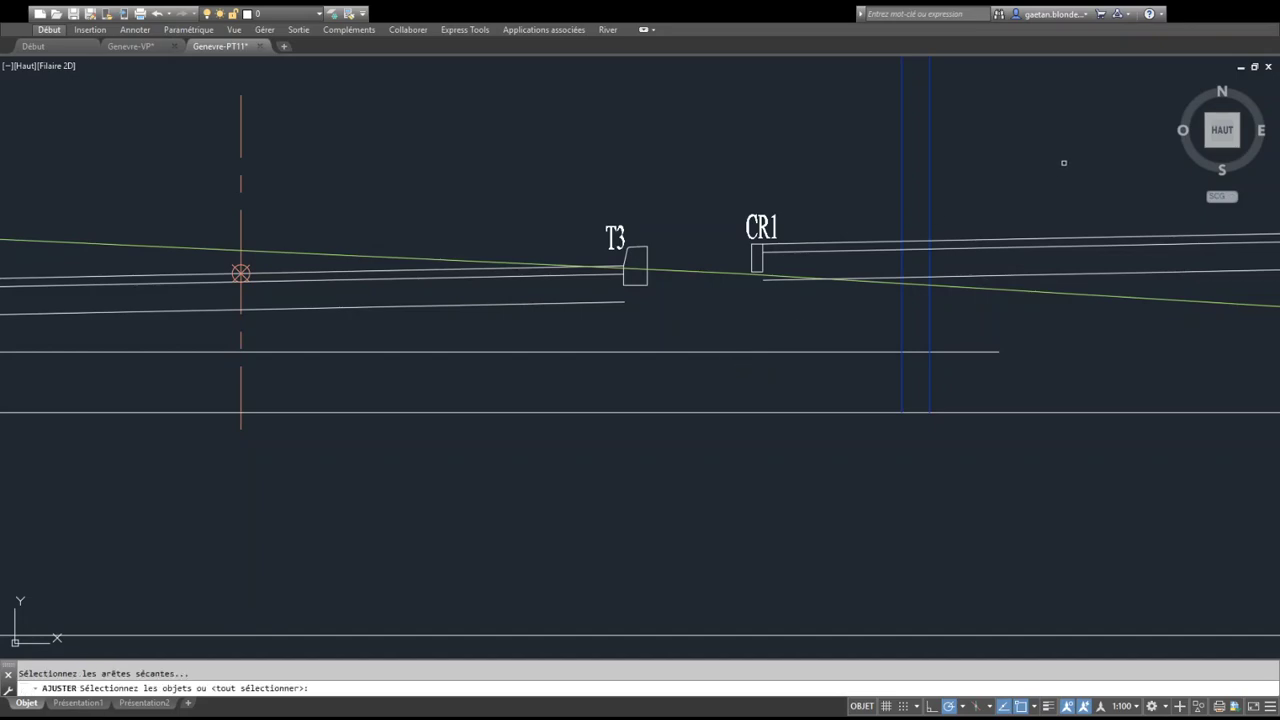
{"action": "left_click", "coordinate": [903, 179]}
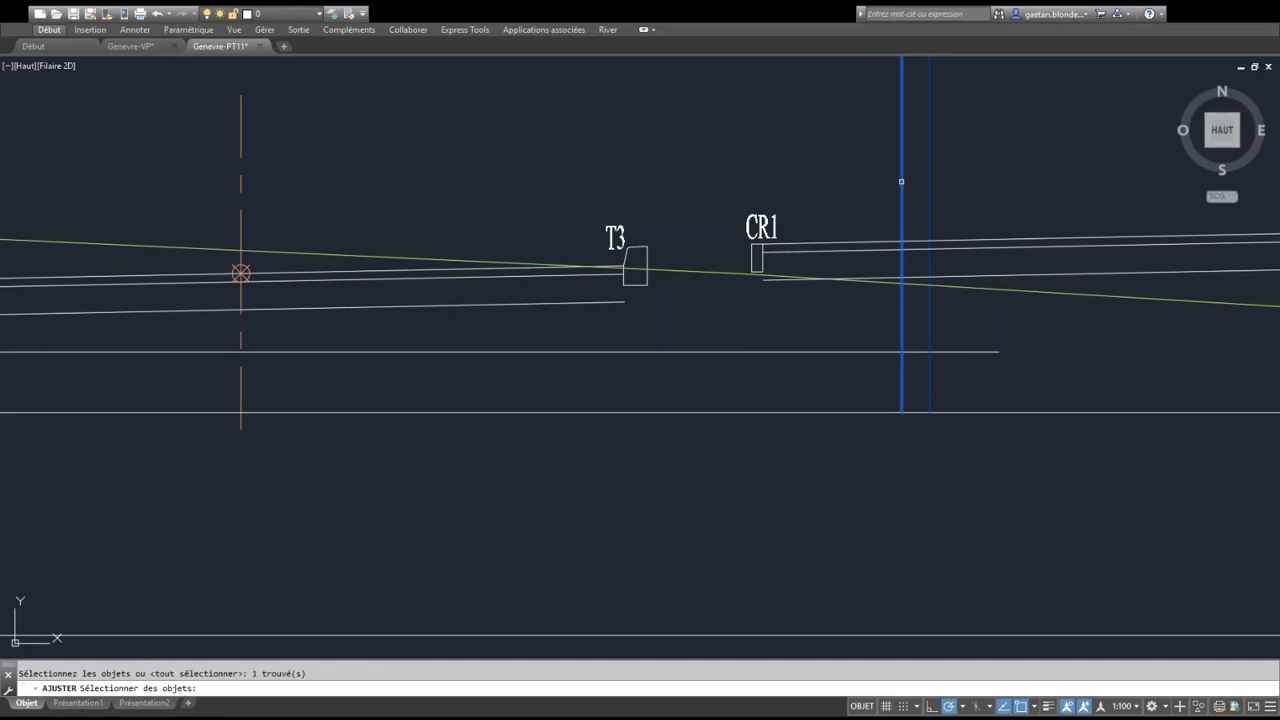
{"action": "key", "text": "Return"}
{"action": "left_click", "coordinate": [1056, 281]}
{"action": "left_click", "coordinate": [1007, 188]}
{"action": "key", "text": "Escape"}
{"action": "mouse_move", "coordinate": [714, 243]}
{"action": "middle_mouse_down"}
{"action": "mouse_move", "coordinate": [748, 226]}
{"action": "mouse_move", "coordinate": [743, 266]}
{"action": "mouse_move", "coordinate": [883, 344]}
{"action": "mouse_move", "coordinate": [871, 389]}
{"action": "middle_mouse_up"}
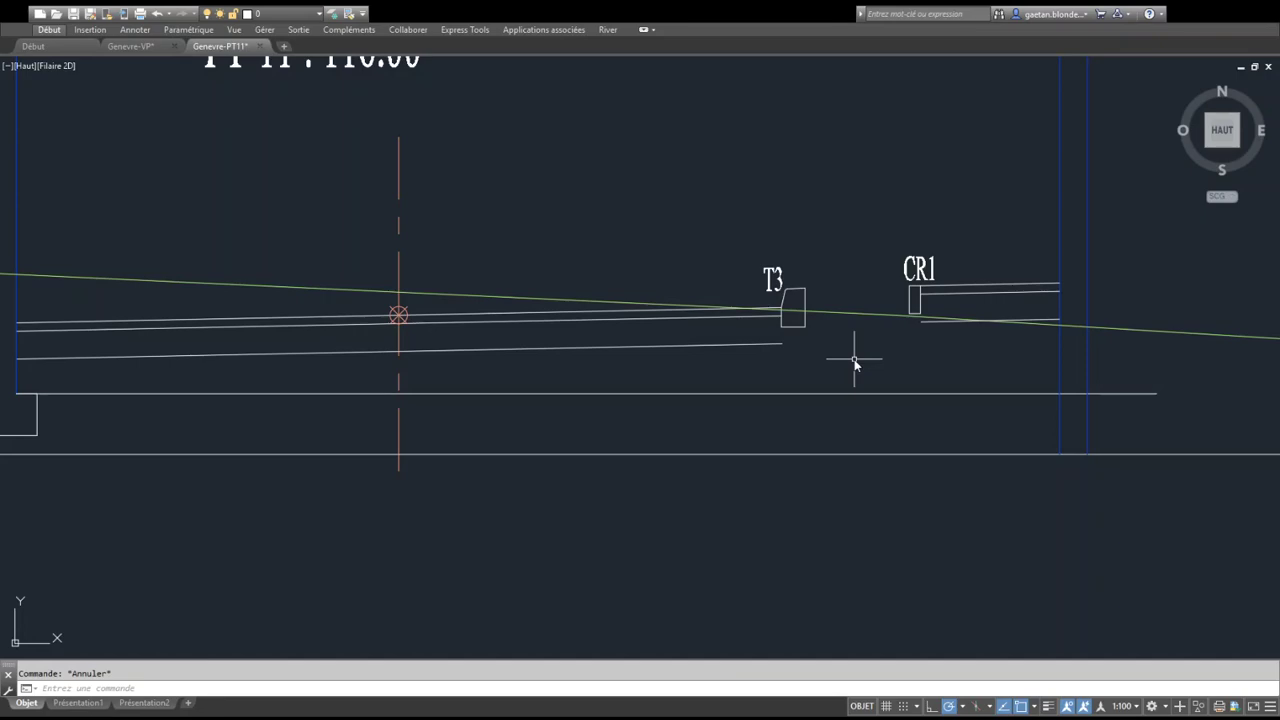
{"action": "type", "text": "PROLO"}
{"action": "key", "text": "Return"}
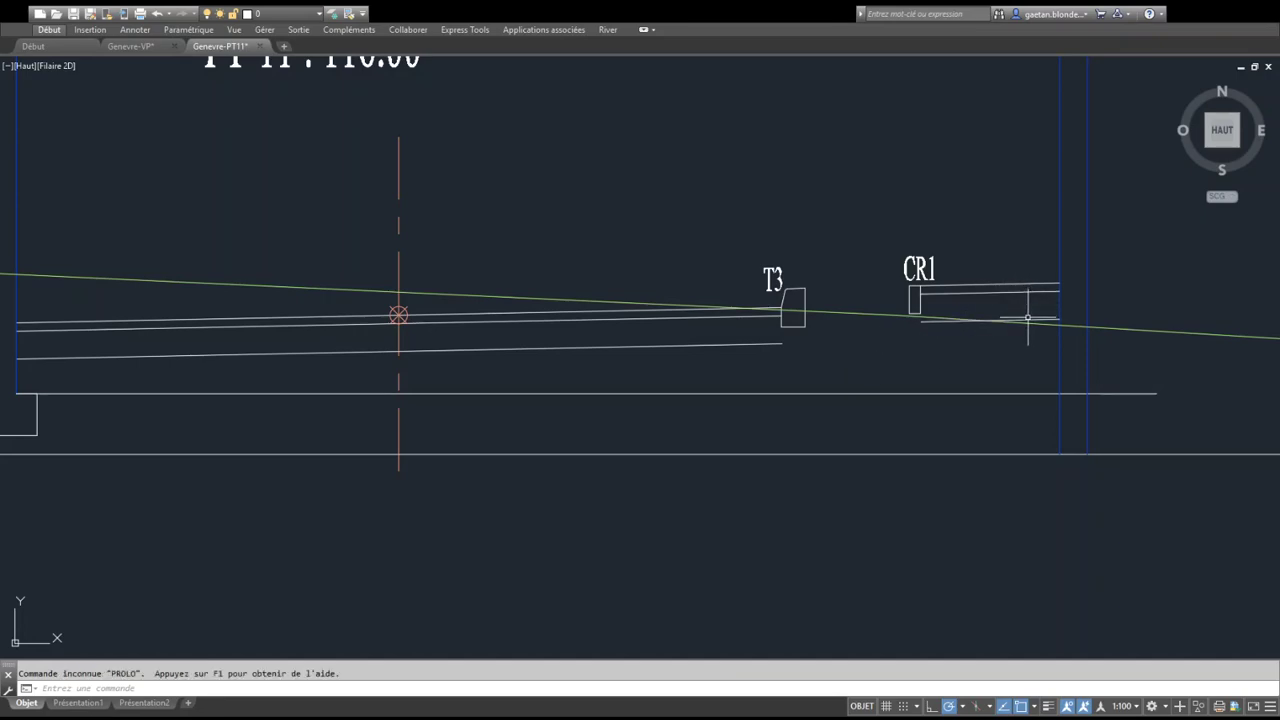
{"action": "type", "text": "aj"}
{"action": "key", "text": "Return"}
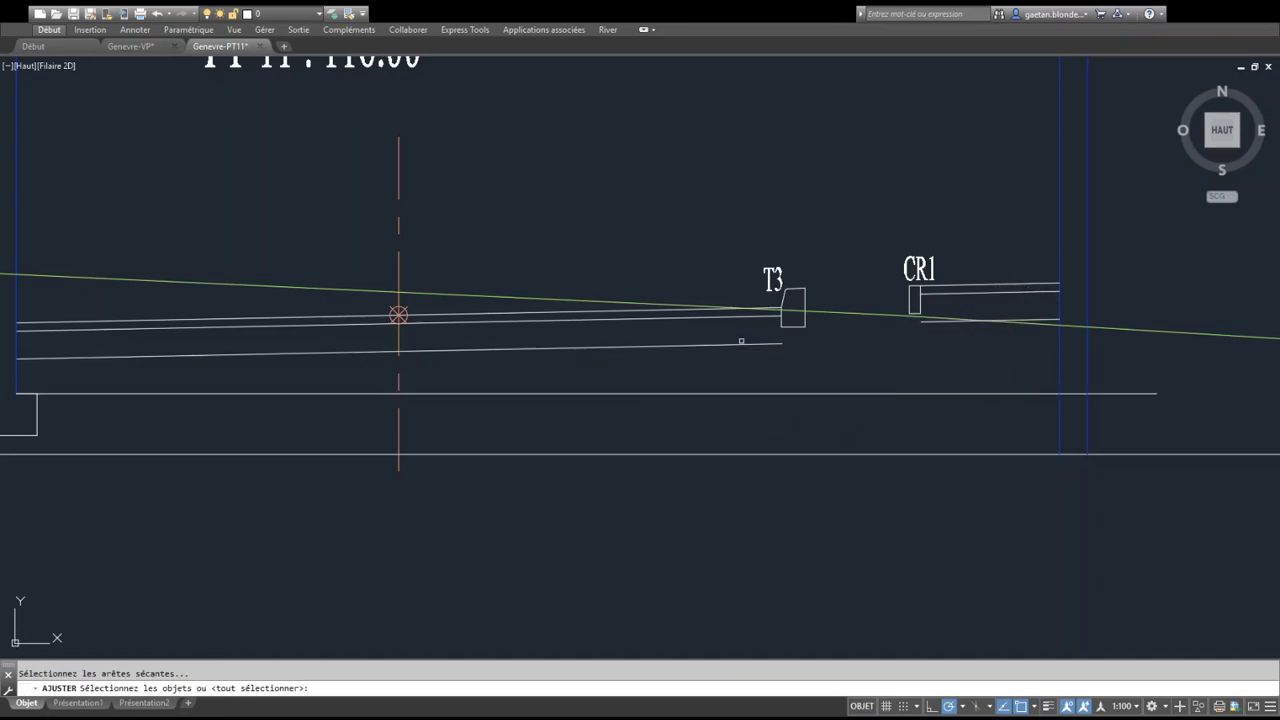
{"action": "key", "text": "Return"}
{"action": "left_click", "coordinate": [755, 346]}
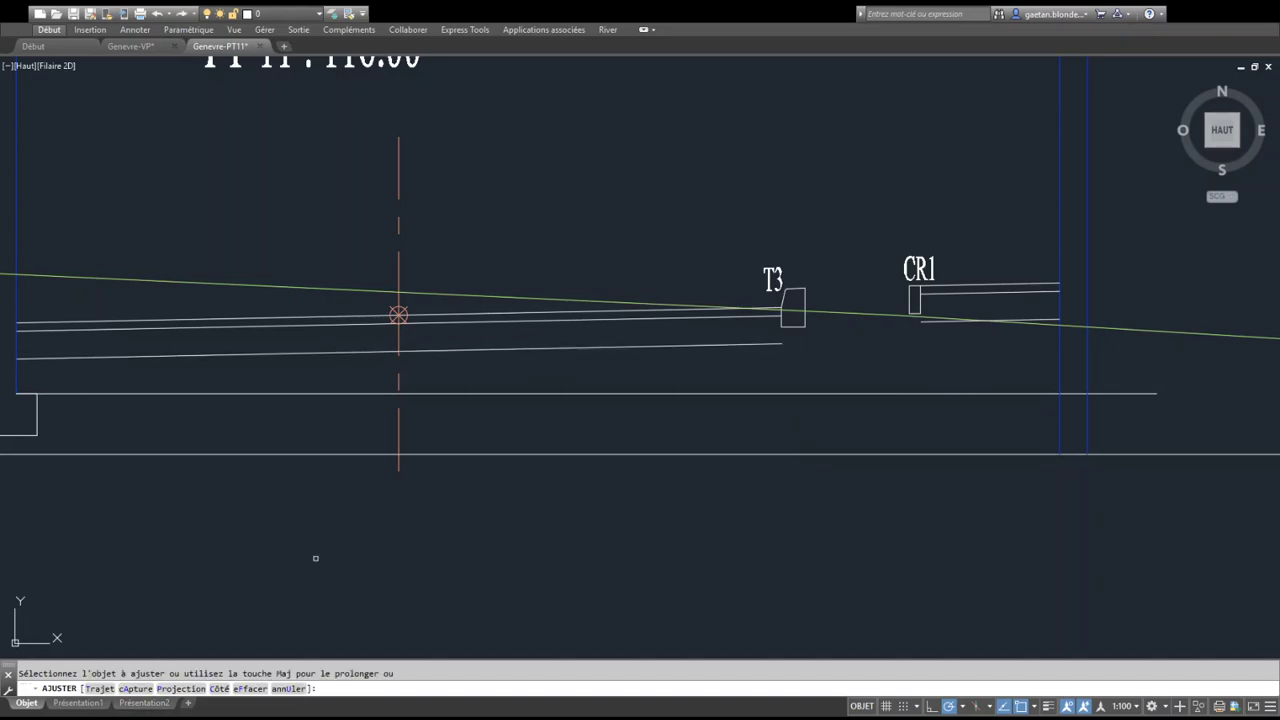
{"action": "key", "text": "Escape"}
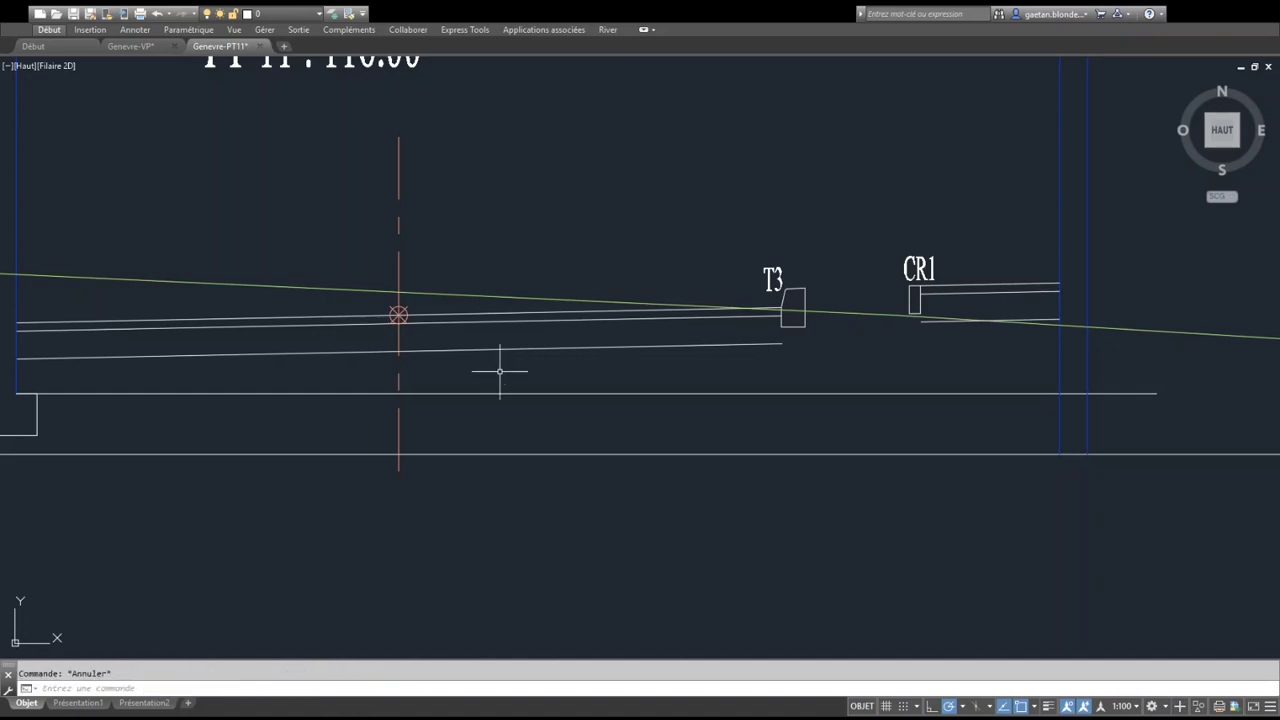
Extend the lowest road layer line beneath T3 and CR1 to the inner line of the right-hand wall
{"action": "type", "text": "pr"}
{"action": "key", "text": "Return"}
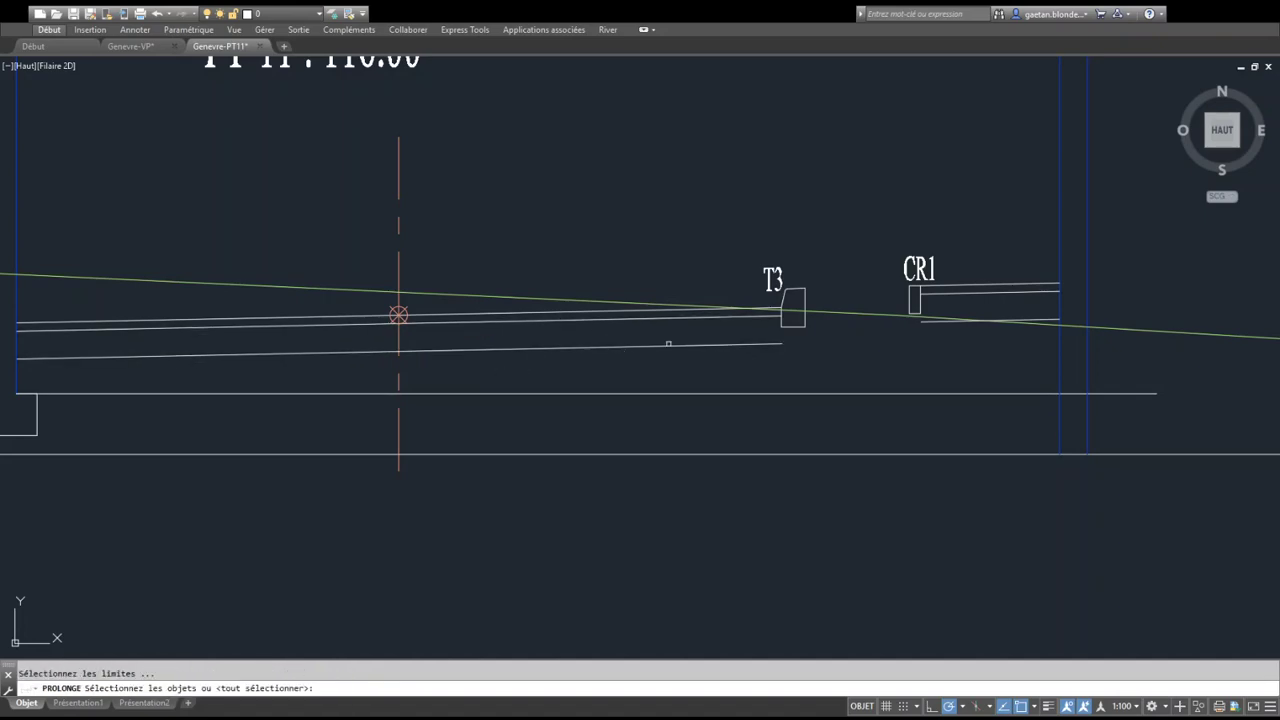
{"action": "key", "text": "Return"}
{"action": "left_click", "coordinate": [758, 344]}
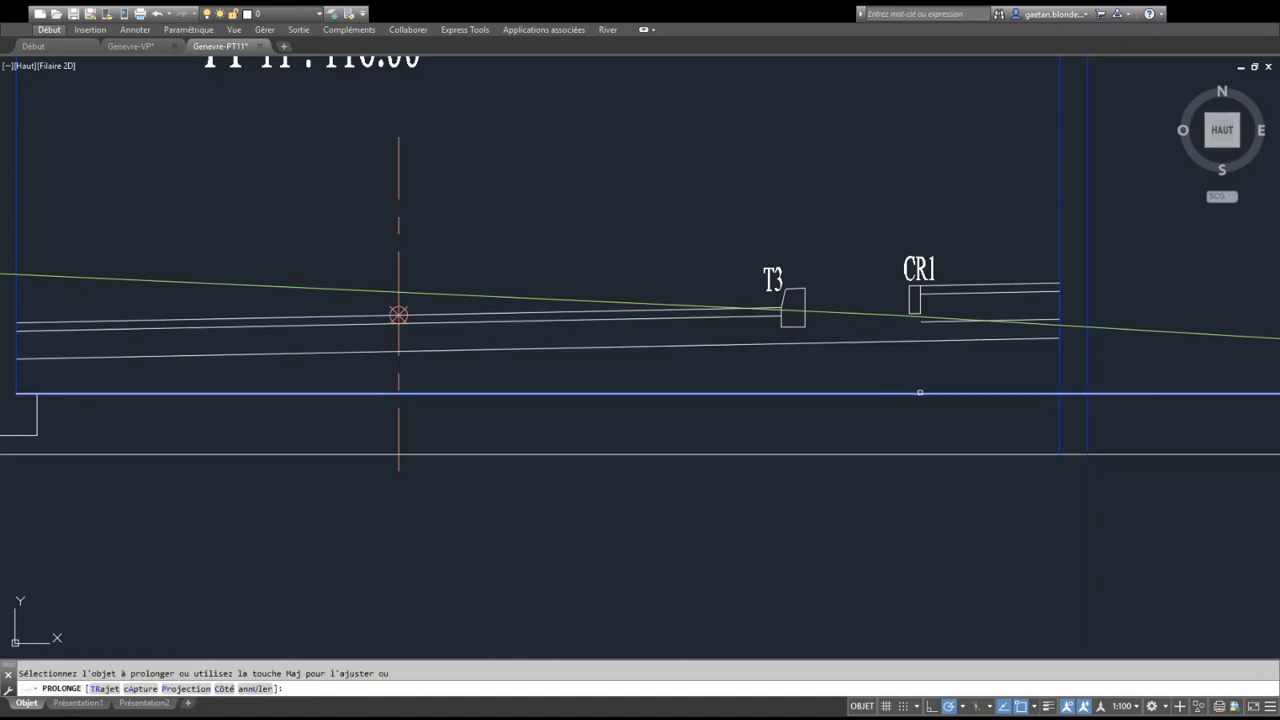
Examine where the layer lines meet the right-hand wall and the CR1 kerb for gaps
{"action": "scroll", "coordinate": [1011, 354], "scroll_direction": "up", "scroll_amount": 6}
{"action": "scroll", "coordinate": [666, 364], "scroll_direction": "up", "scroll_amount": 4}
{"action": "scroll", "coordinate": [694, 400], "scroll_direction": "up", "scroll_amount": 5}
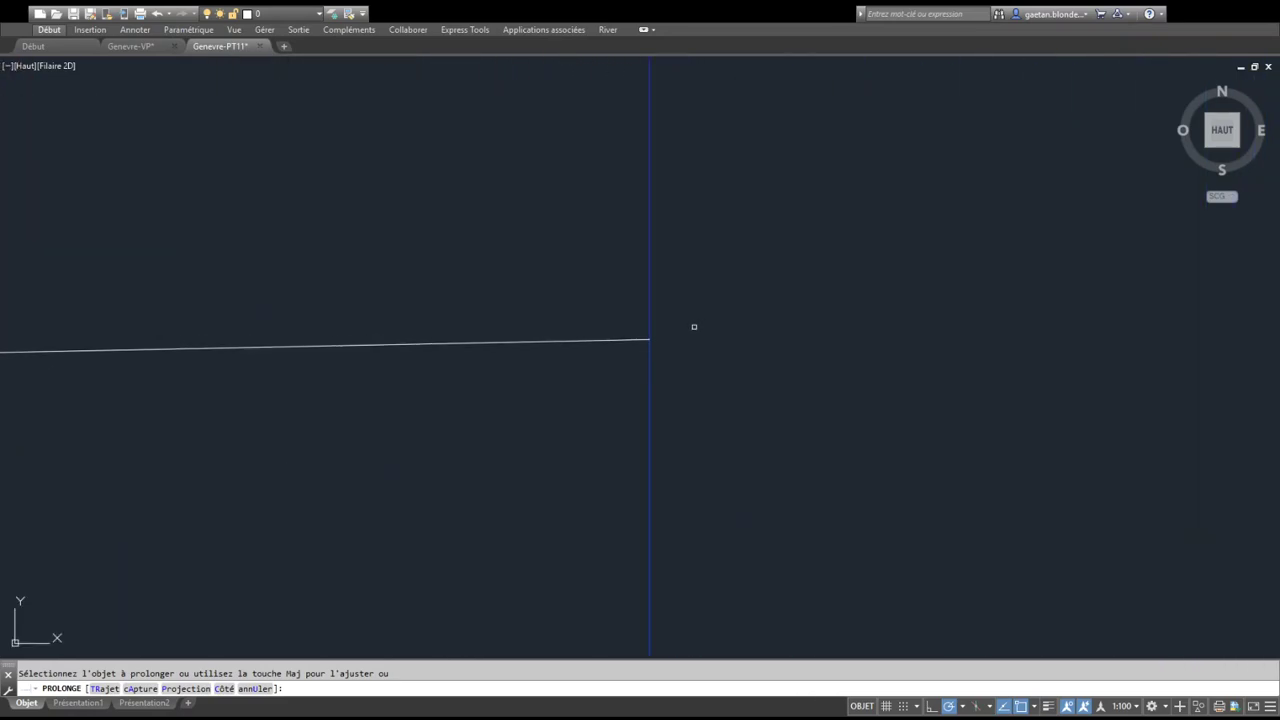
{"action": "middle_click_drag", "start_coordinate": [634, 223], "coordinate": [617, 531]}
{"action": "middle_click_drag", "start_coordinate": [700, 286], "coordinate": [480, 580]}
{"action": "scroll", "coordinate": [385, 413], "scroll_direction": "down", "scroll_amount": 2}
{"action": "scroll", "coordinate": [234, 429], "scroll_direction": "down", "scroll_amount": 4}
{"action": "middle_click_drag", "start_coordinate": [234, 429], "coordinate": [911, 326]}
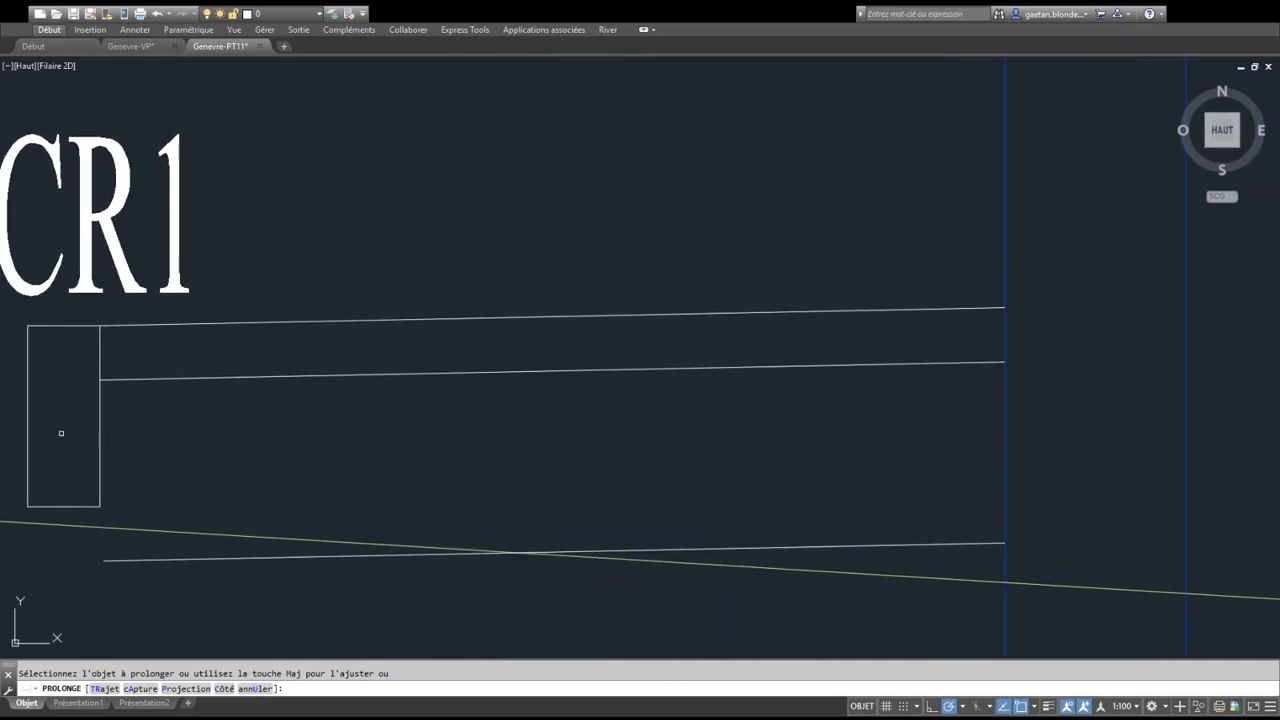
{"action": "scroll", "coordinate": [114, 394], "scroll_direction": "up", "scroll_amount": 4}
{"action": "middle_click_drag", "start_coordinate": [143, 380], "coordinate": [380, 363]}
{"action": "scroll", "coordinate": [370, 368], "scroll_direction": "up", "scroll_amount": 2}
{"action": "scroll", "coordinate": [297, 337], "scroll_direction": "down", "scroll_amount": 3}
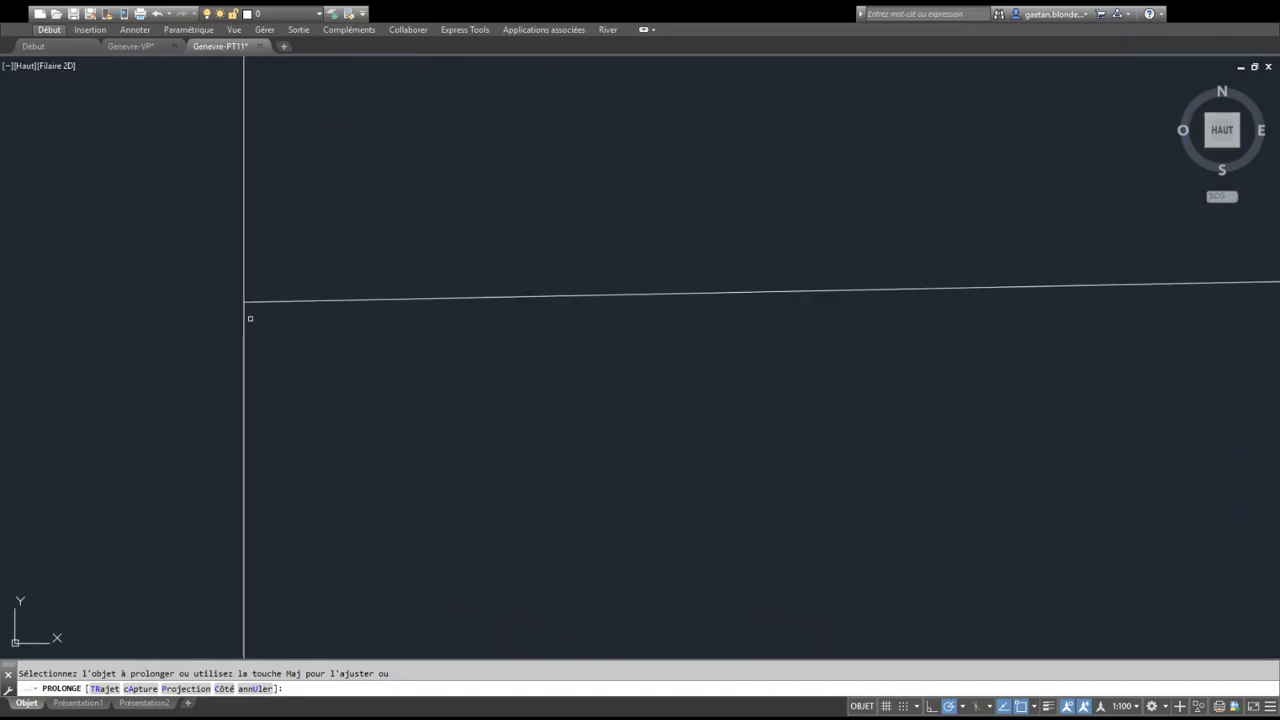
{"action": "scroll", "coordinate": [233, 348], "scroll_direction": "down", "scroll_amount": 3}
{"action": "scroll", "coordinate": [233, 348], "scroll_direction": "down", "scroll_amount": 5}
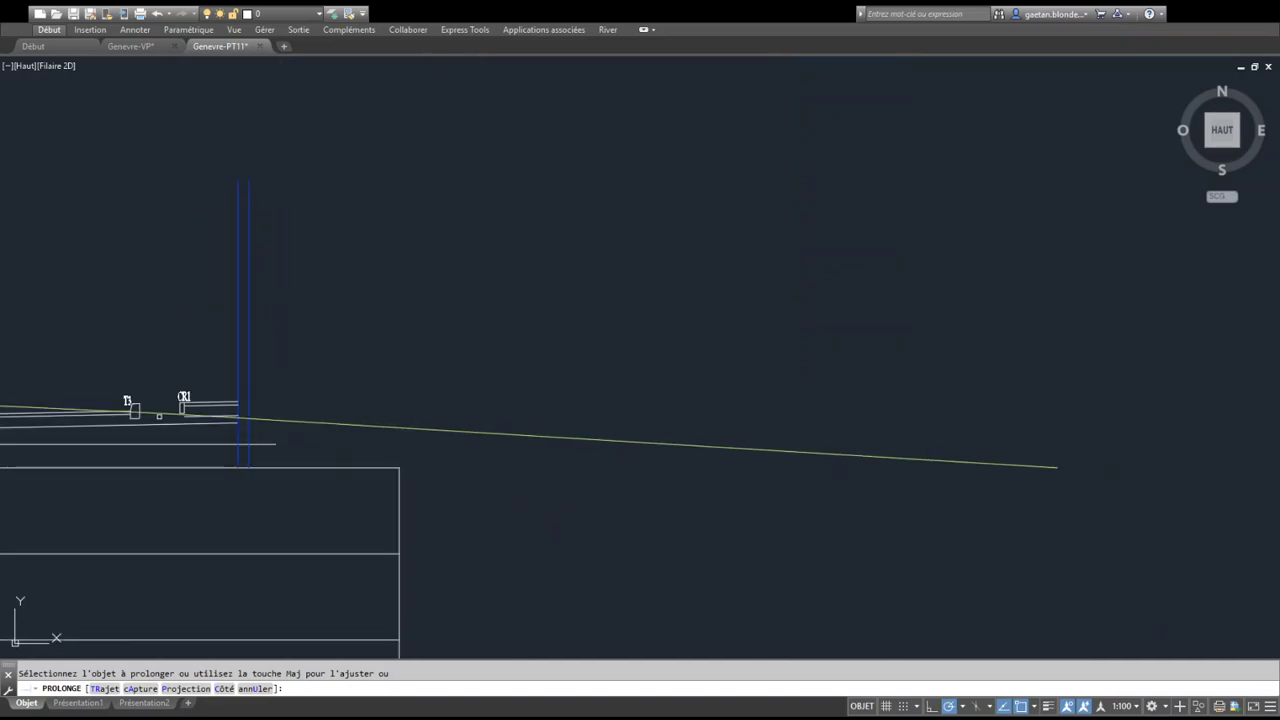
Extend the road's lower layer lines at their left end to the inner face of the left-hand wall
{"action": "middle_click_drag", "start_coordinate": [120, 412], "coordinate": [577, 375]}
{"action": "scroll", "coordinate": [264, 388], "scroll_direction": "up", "scroll_amount": 10}
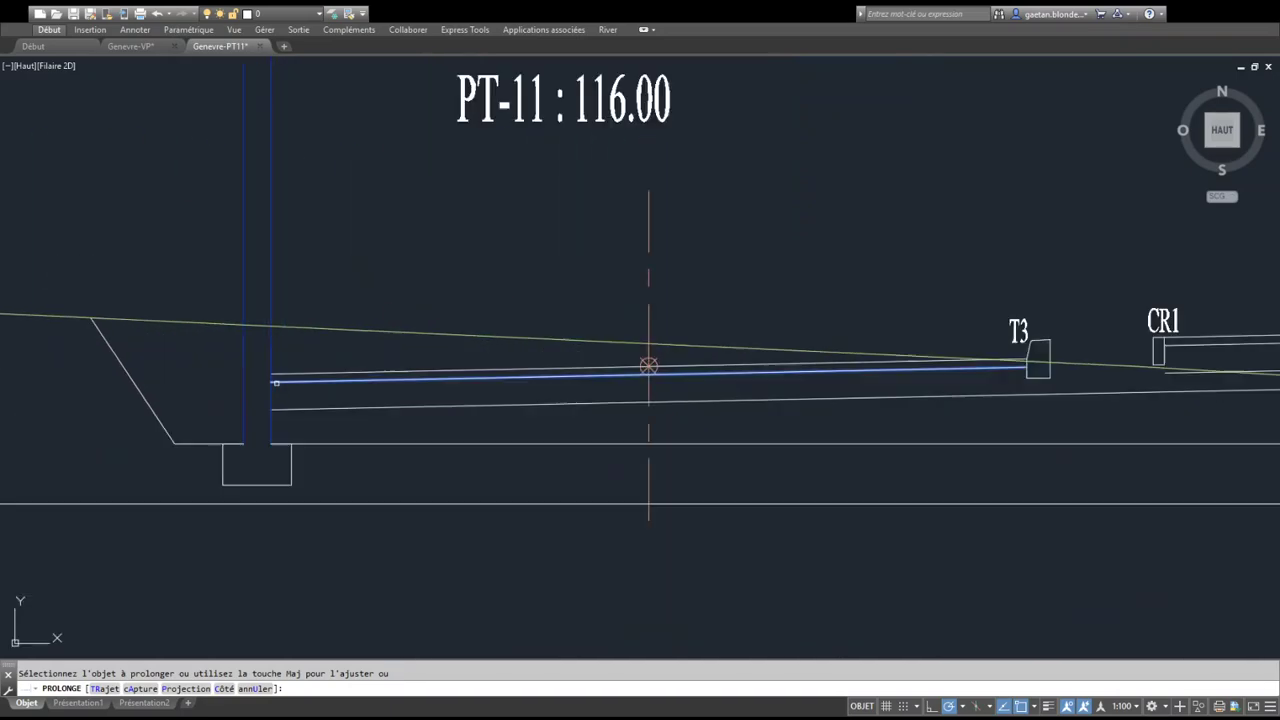
{"action": "scroll", "coordinate": [158, 448], "scroll_direction": "up", "scroll_amount": 3}
{"action": "middle_click_drag", "start_coordinate": [154, 451], "coordinate": [254, 429]}
{"action": "left_click", "coordinate": [268, 416]}
{"action": "scroll", "coordinate": [254, 557], "scroll_direction": "down", "scroll_amount": 5}
{"action": "scroll", "coordinate": [275, 540], "scroll_direction": "down", "scroll_amount": 2}
{"action": "middle_click_drag", "start_coordinate": [277, 551], "coordinate": [297, 403]}
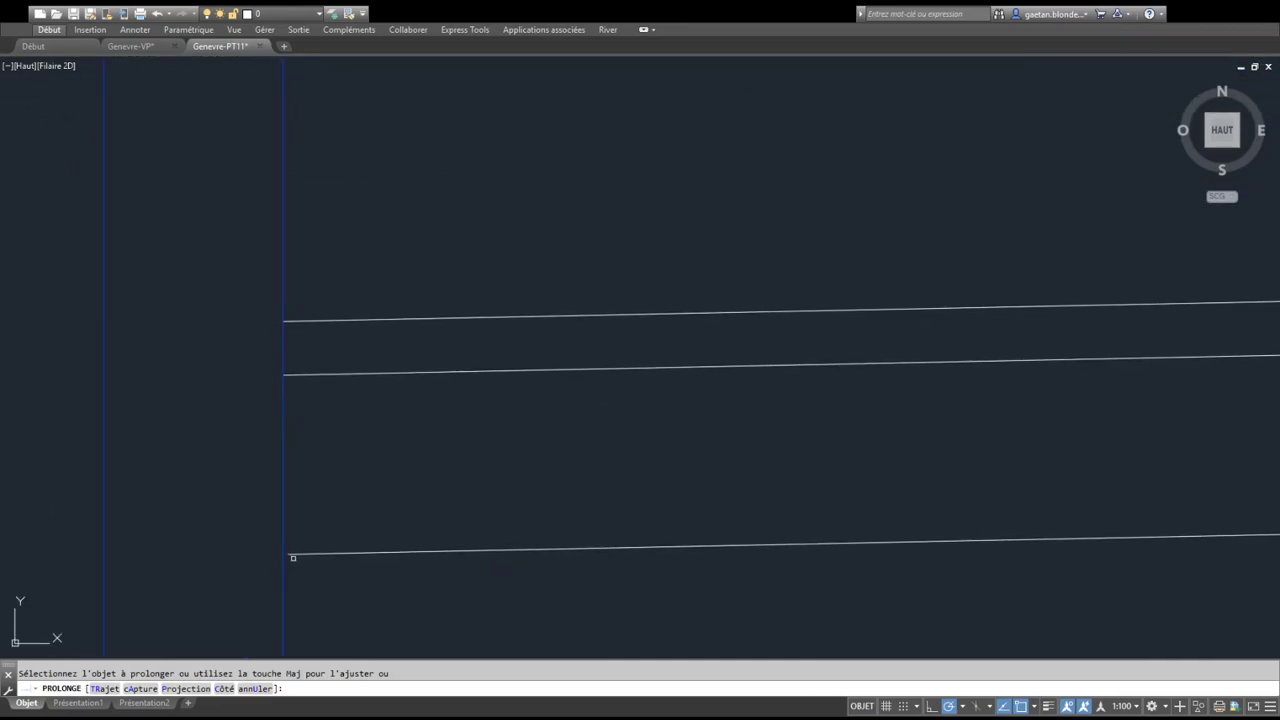
Trim the end of the middle road line that overshoots the road-side face of the T3 kerb
{"action": "scroll", "coordinate": [350, 508], "scroll_direction": "down", "scroll_amount": 6}
{"action": "scroll", "coordinate": [600, 485], "scroll_direction": "down", "scroll_amount": 5}
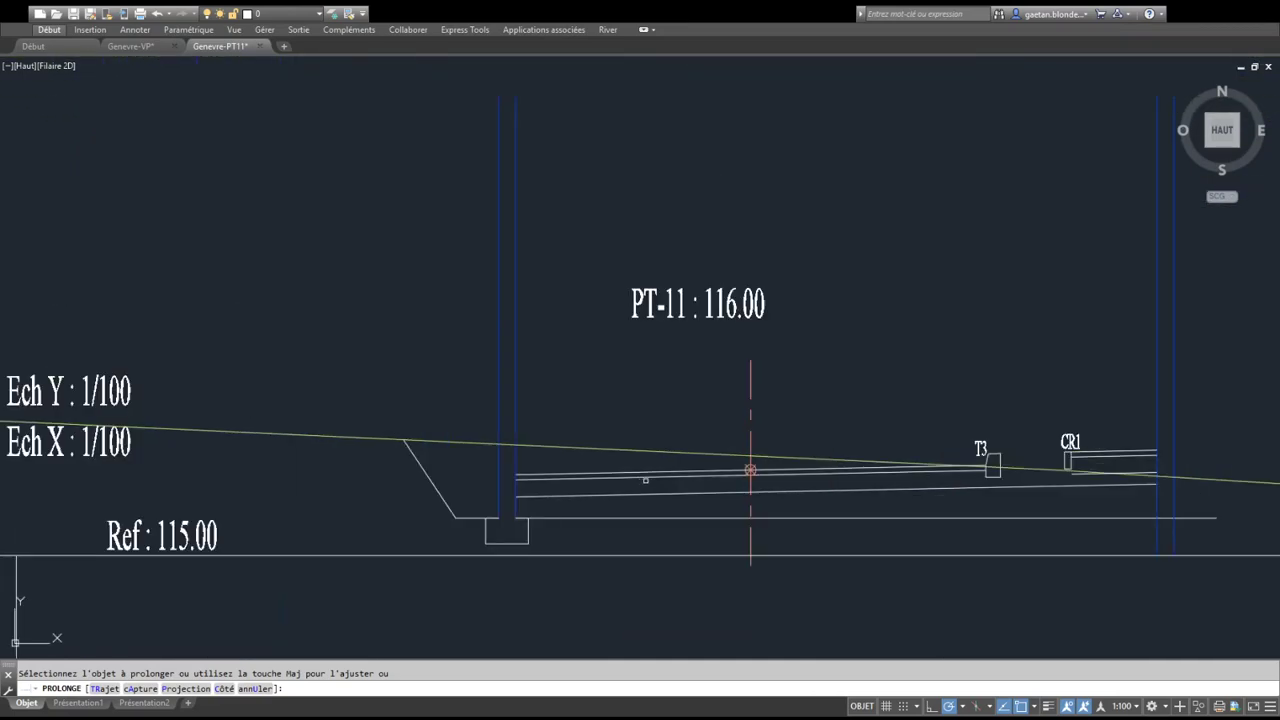
{"action": "middle_click_drag", "start_coordinate": [645, 480], "coordinate": [221, 512]}
{"action": "scroll", "coordinate": [566, 503], "scroll_direction": "up", "scroll_amount": 6}
{"action": "scroll", "coordinate": [483, 480], "scroll_direction": "up", "scroll_amount": 4}
{"action": "scroll", "coordinate": [500, 486], "scroll_direction": "up", "scroll_amount": 5}
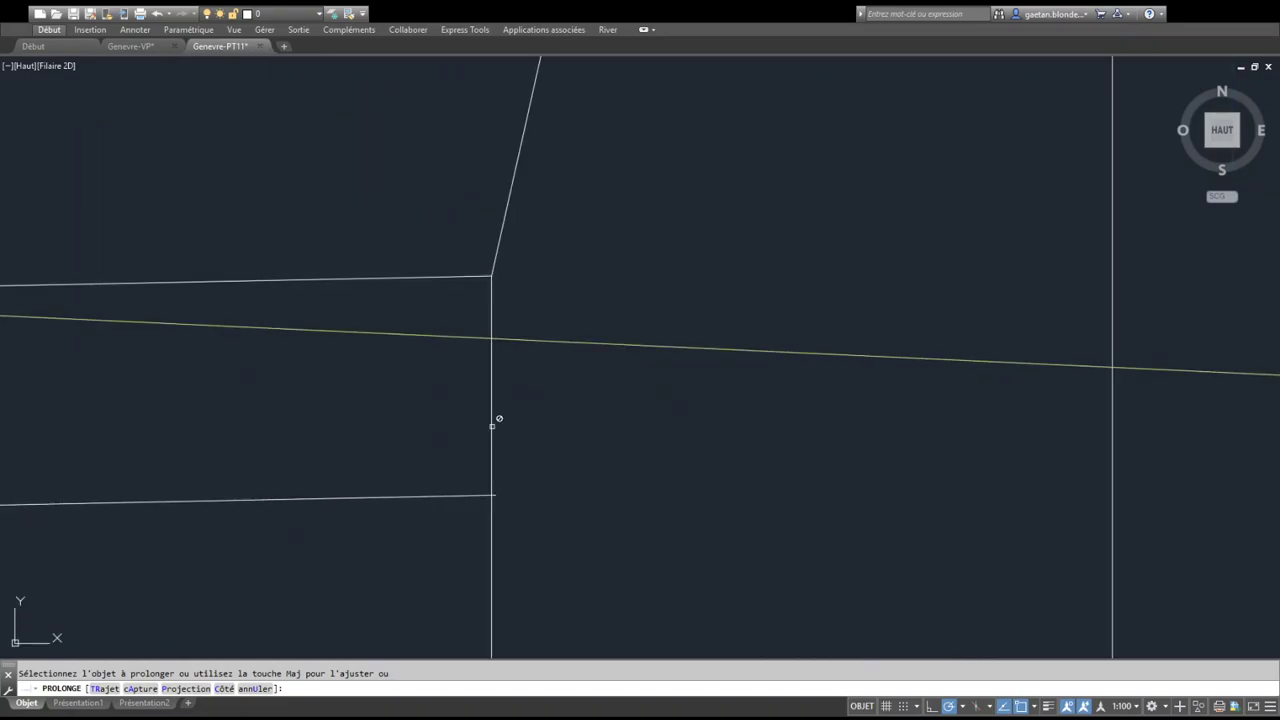
{"action": "key", "text": "Escape"}
{"action": "type", "text": "aj"}
{"action": "key", "text": "Return"}
{"action": "key", "text": "Return"}
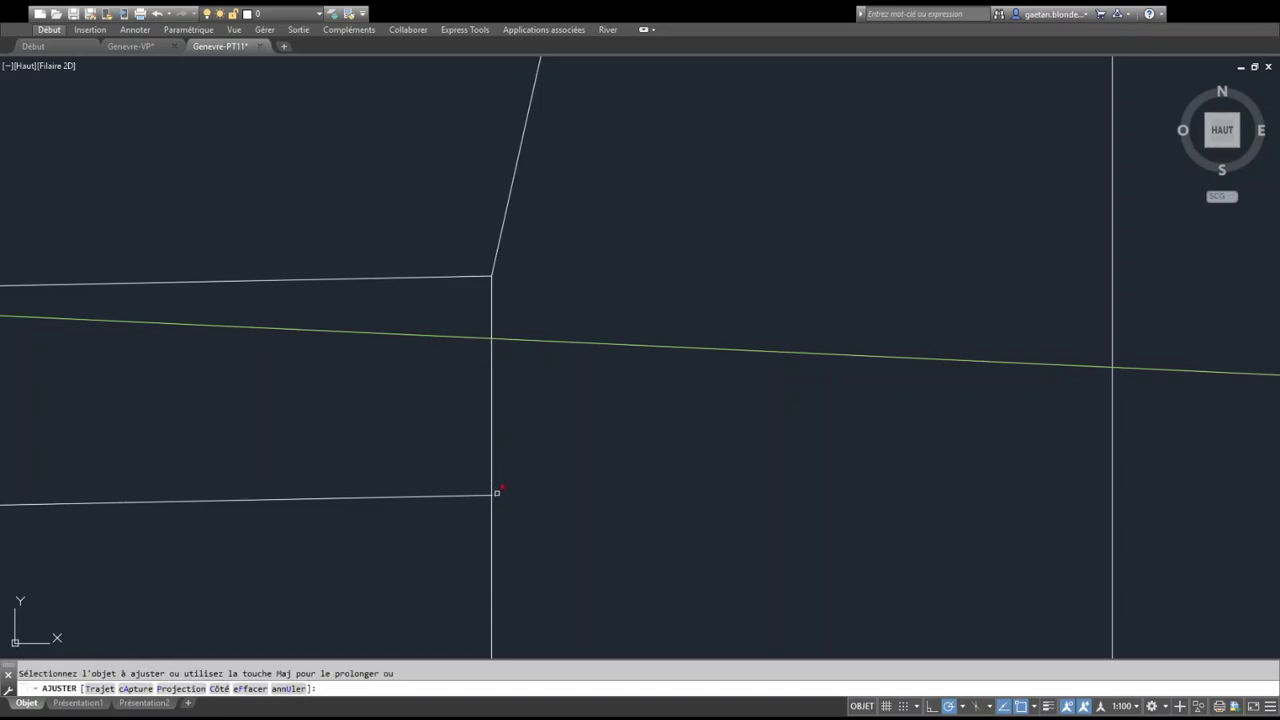
{"action": "scroll", "coordinate": [498, 494], "scroll_direction": "down", "scroll_amount": 6}
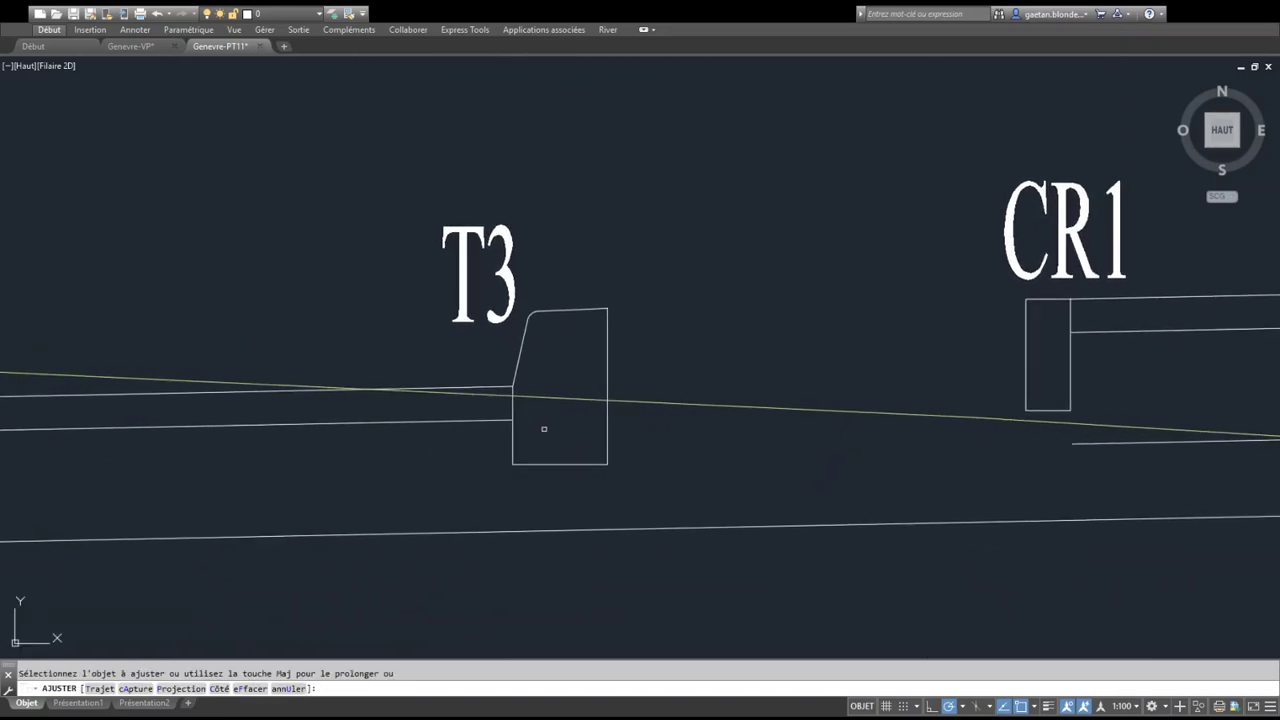
{"action": "key", "text": "Escape"}
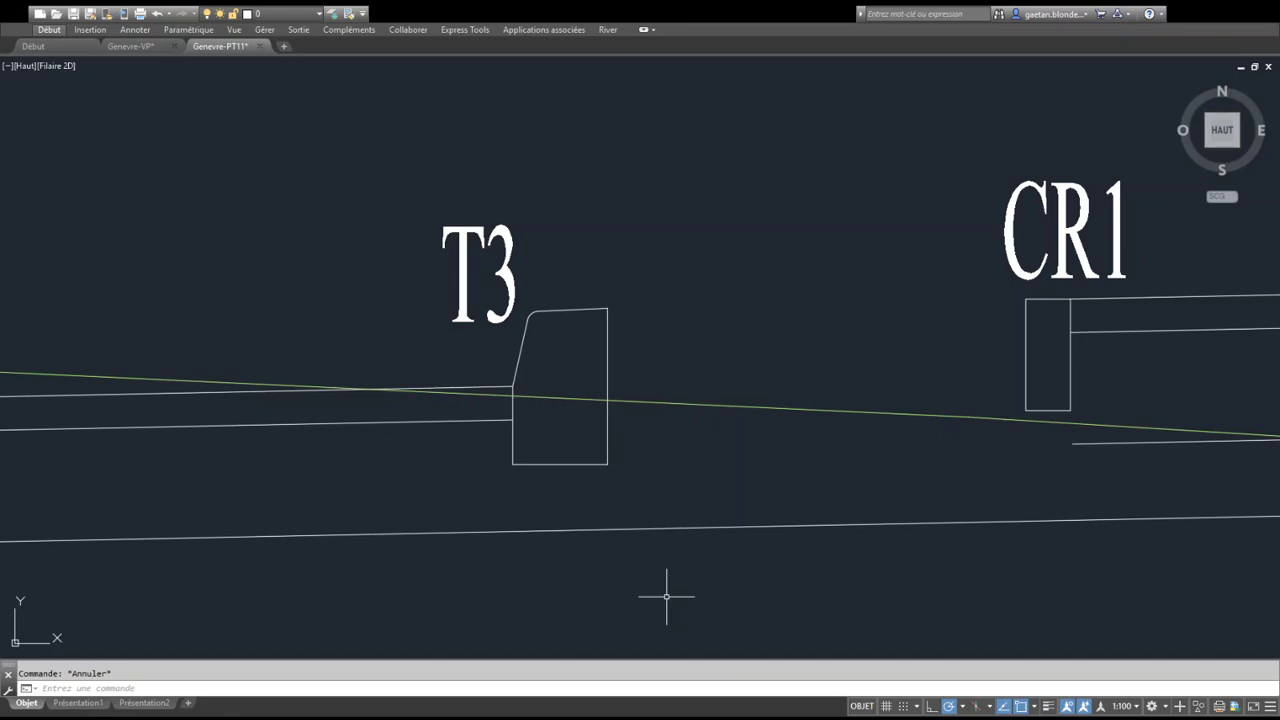
Draw a rectangular polyline footing under the T3 kerb, 0.1 thick and projecting 0.1 on each side
{"action": "type", "text": "pl"}
{"action": "key", "text": "Return"}
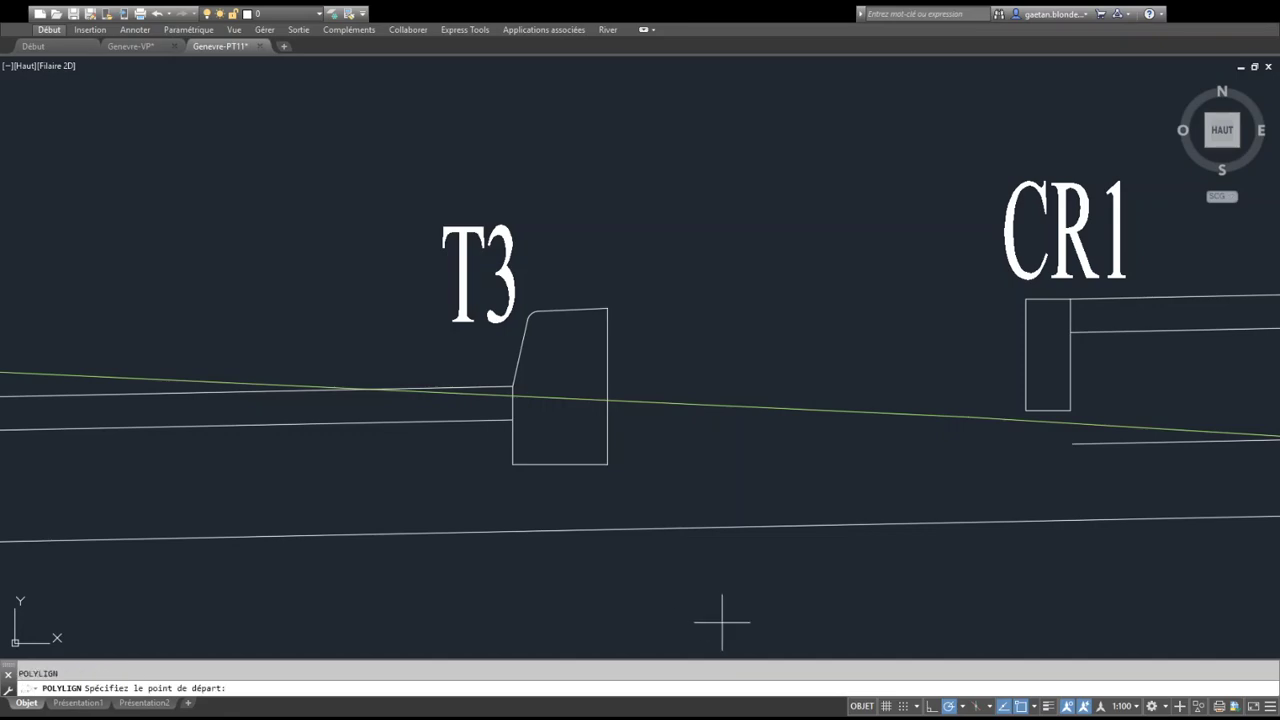
{"action": "left_click", "coordinate": [607, 464]}
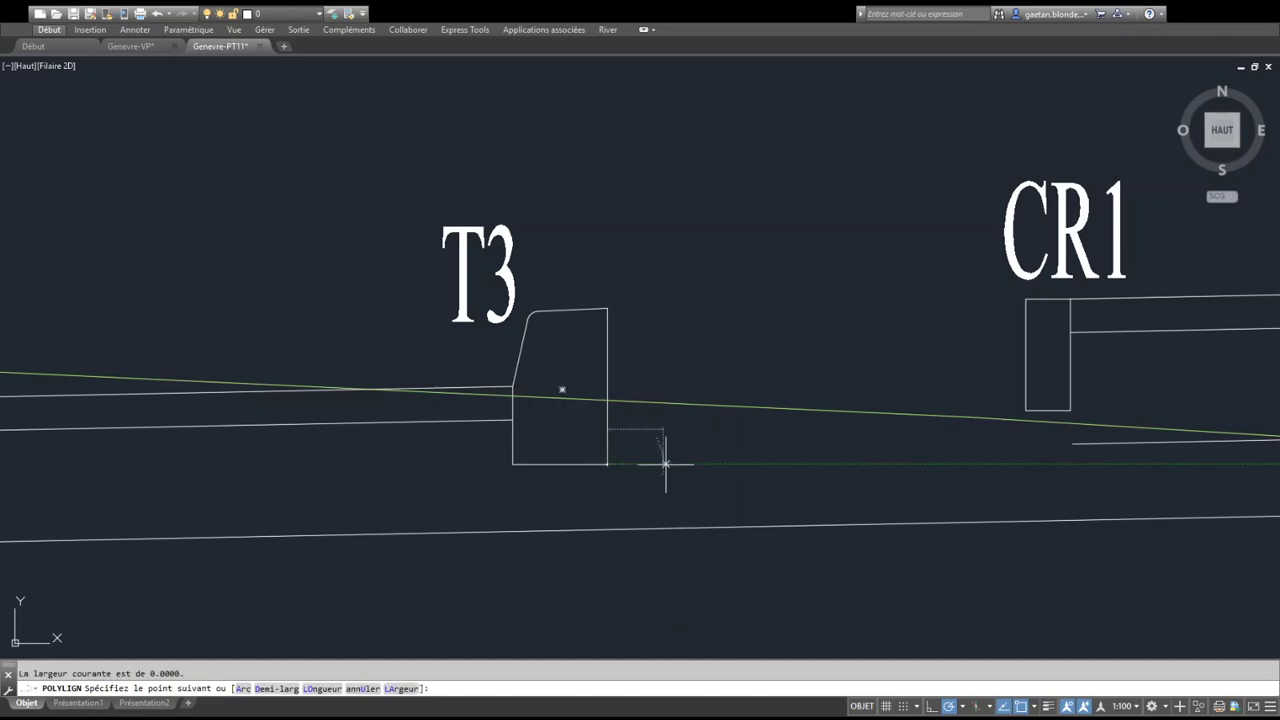
{"action": "type", "text": "0.1"}
{"action": "key", "text": "Return"}
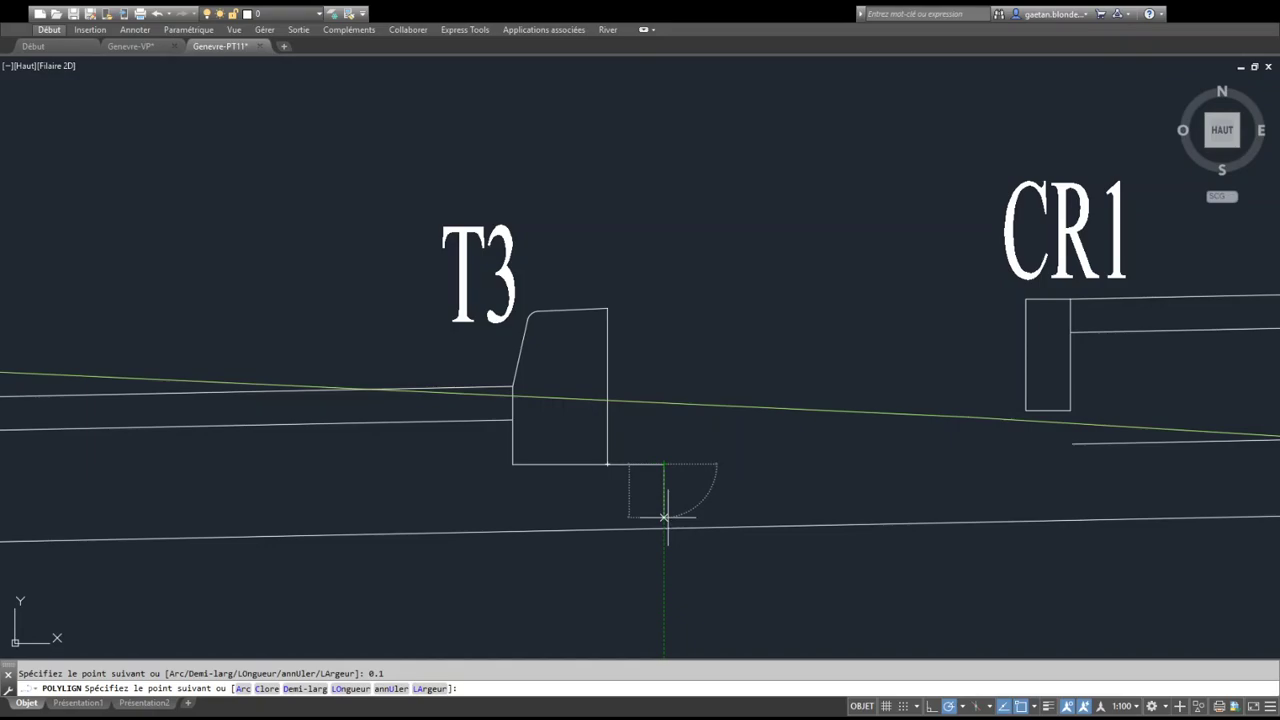
{"action": "type", "text": "0.1"}
{"action": "key", "text": "Return"}
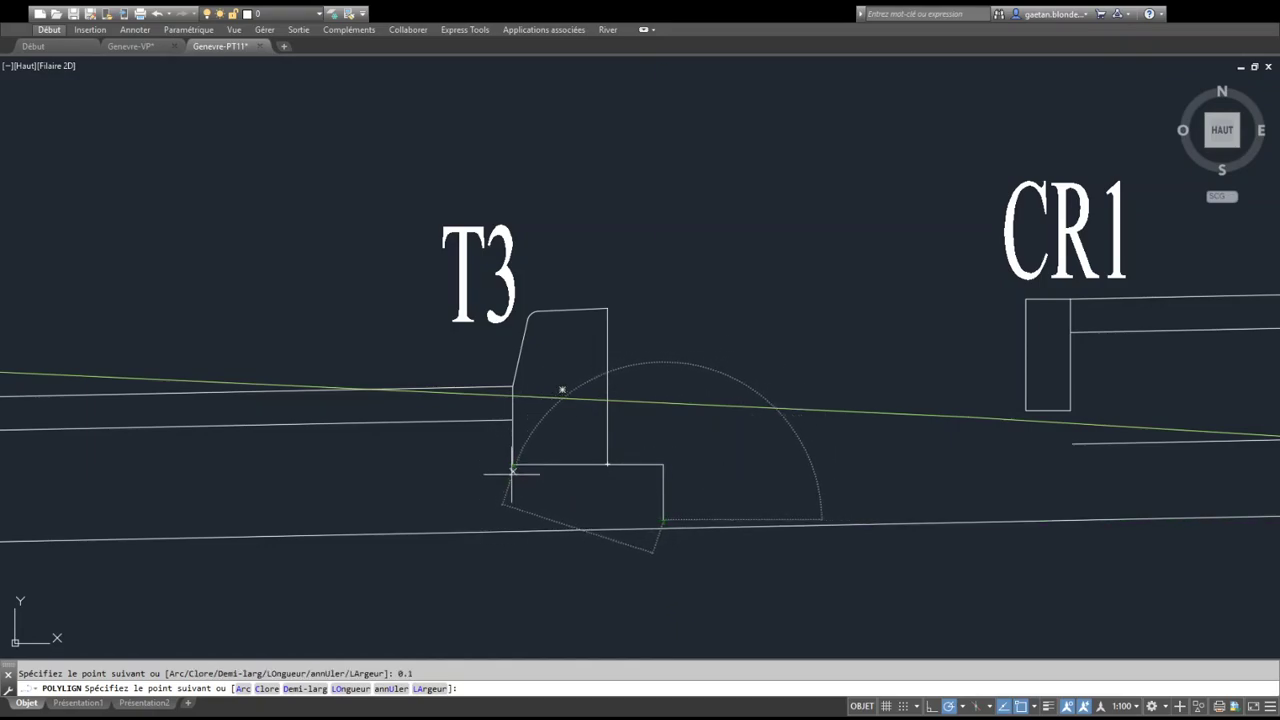
{"action": "left_click", "coordinate": [513, 519]}
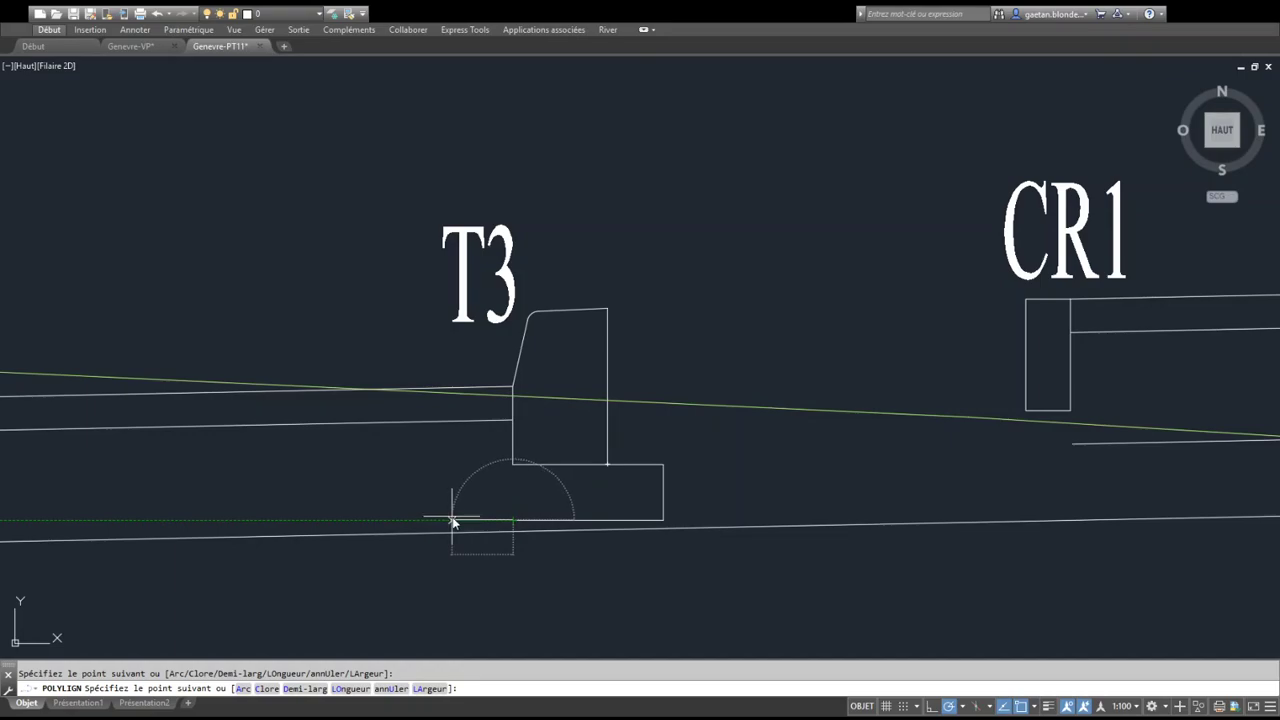
{"action": "type", "text": "0.1"}
{"action": "key", "text": "Return"}
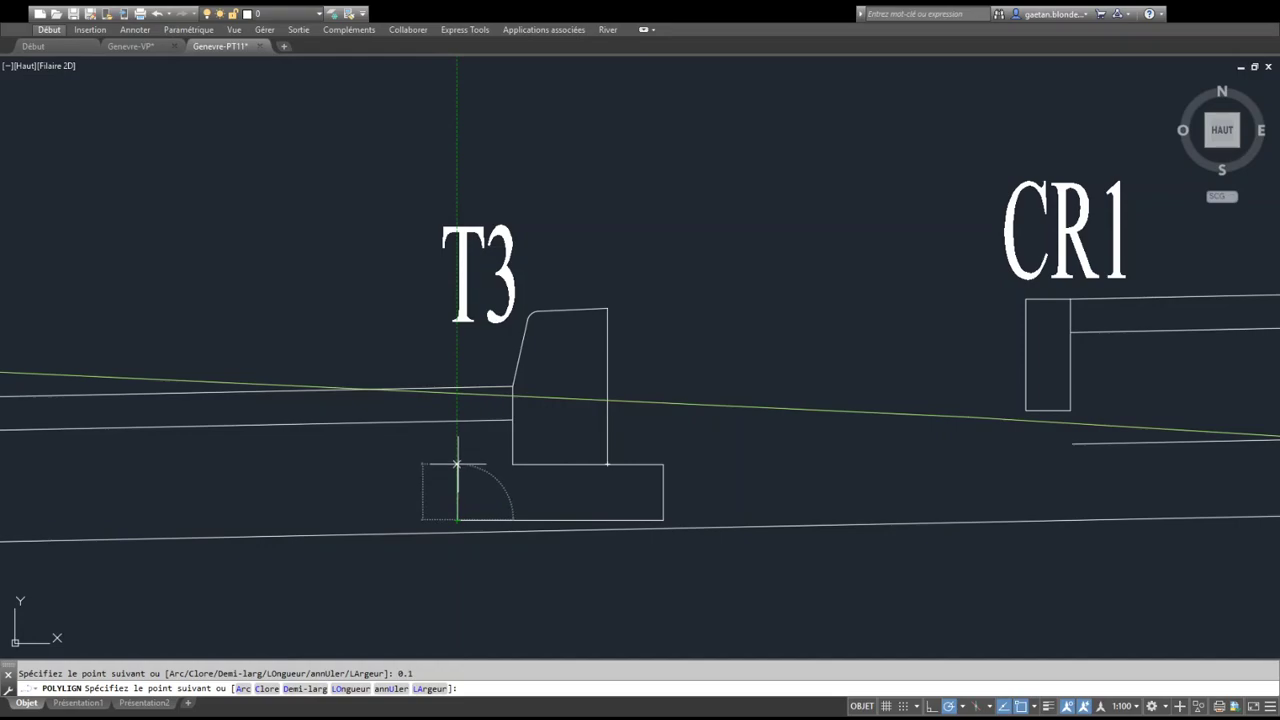
{"action": "left_click", "coordinate": [457, 464]}
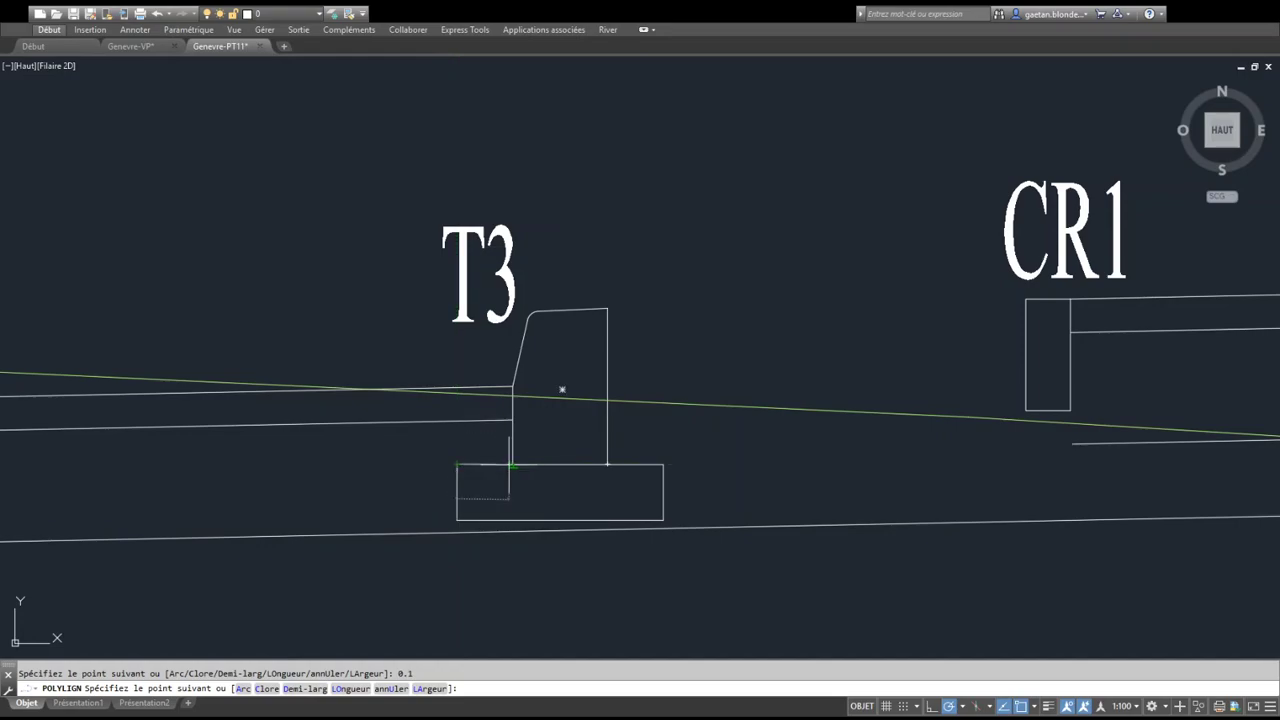
{"action": "left_click", "coordinate": [513, 464]}
{"action": "key", "text": "Return"}
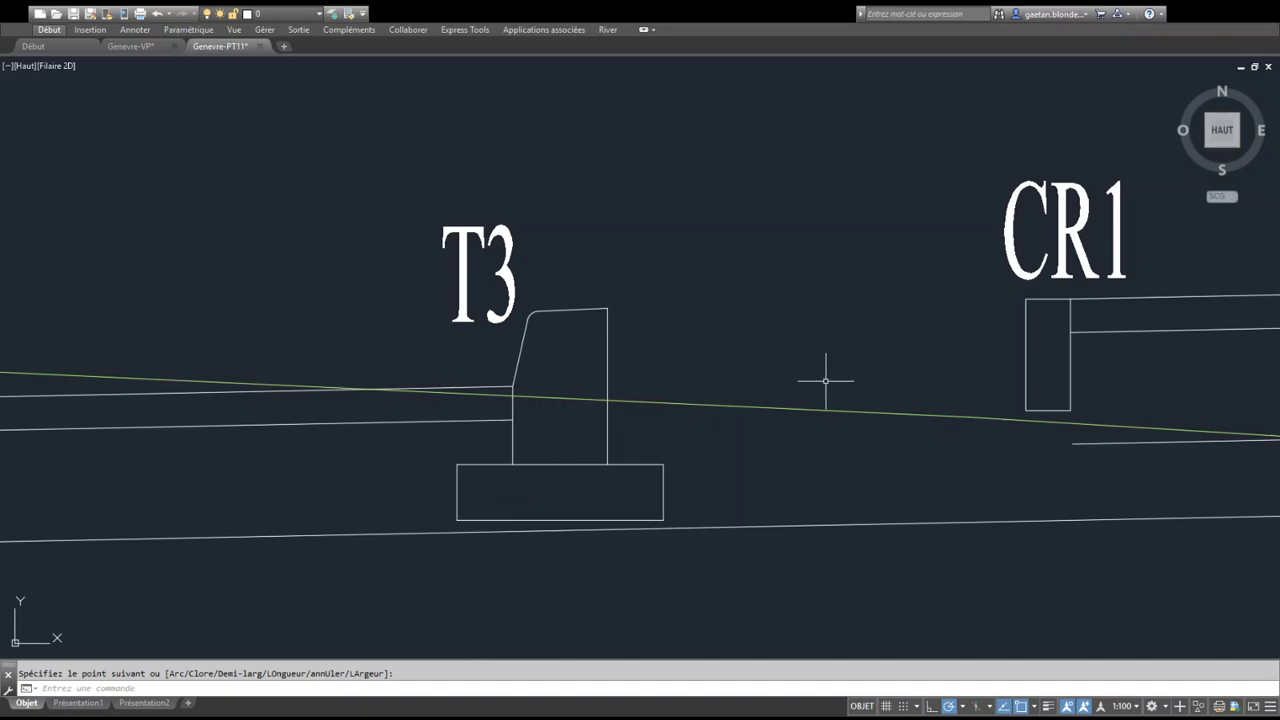
Draw a sloped haunch line from the footing's upper right corner to the back face of the T3 kerb
{"action": "type", "text": "l"}
{"action": "key", "text": "Return"}
{"action": "left_click", "coordinate": [663, 465]}
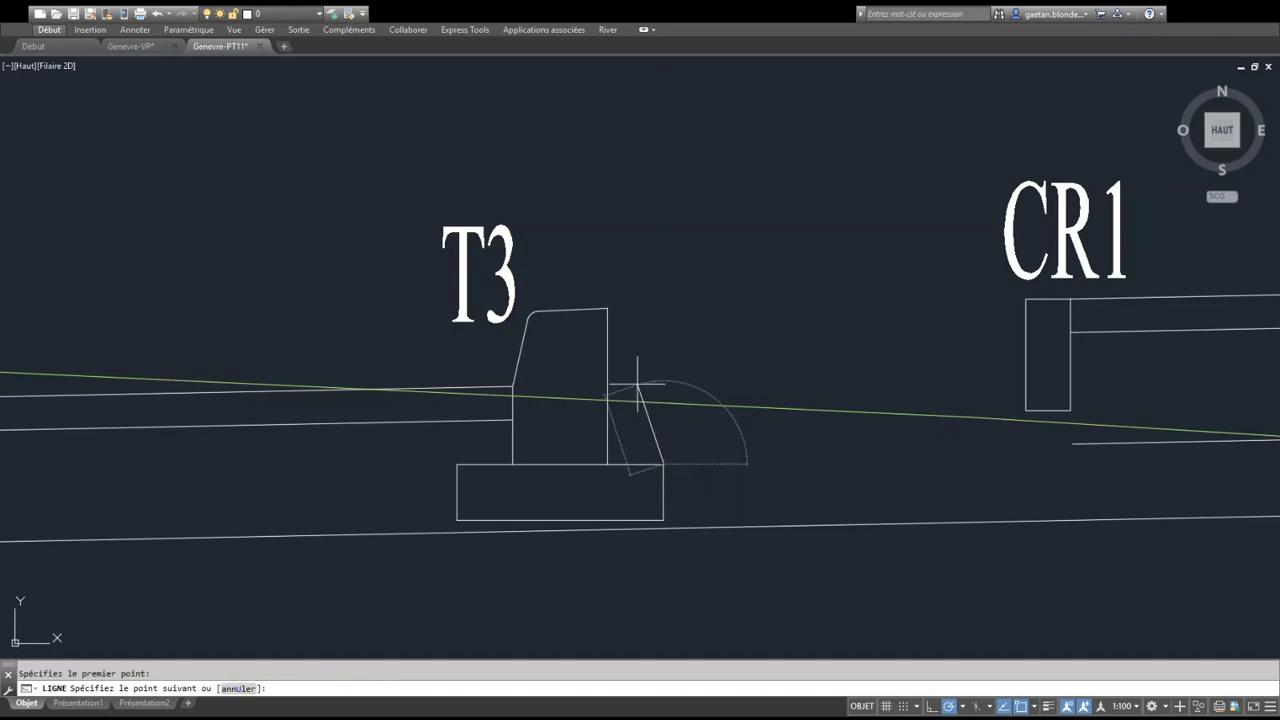
{"action": "left_click", "coordinate": [607, 370]}
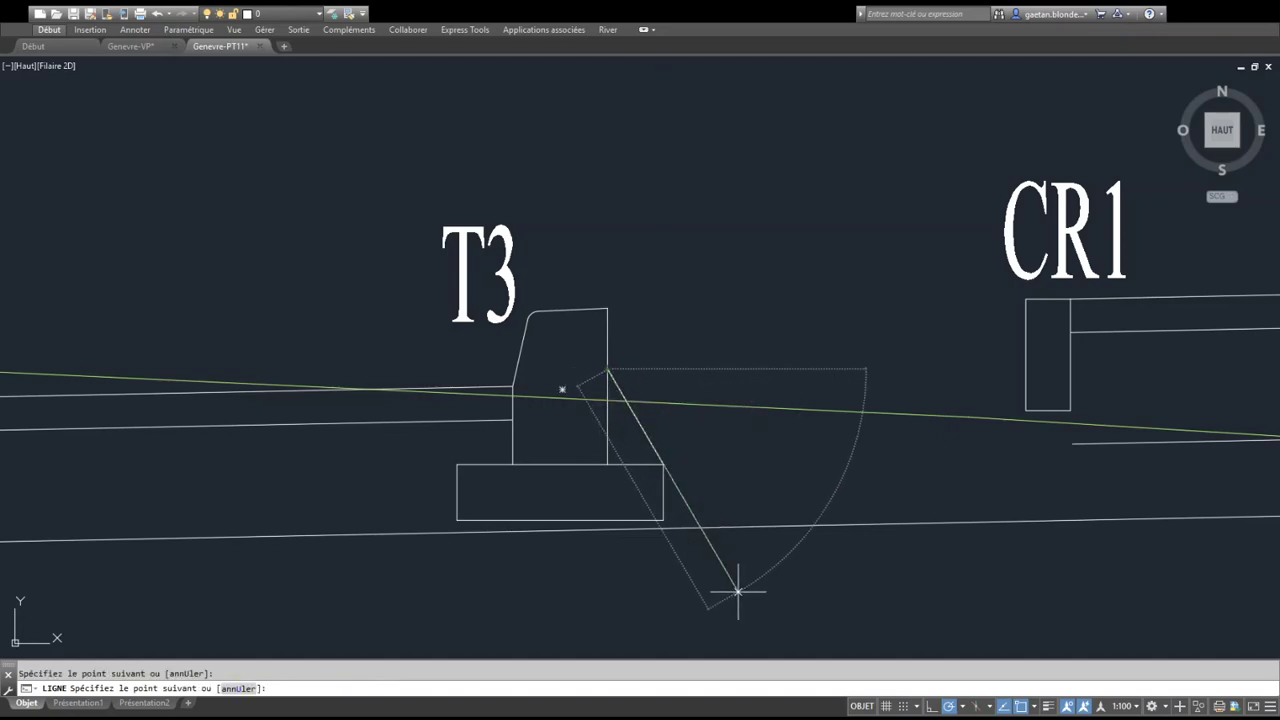
{"action": "key", "text": "Return"}
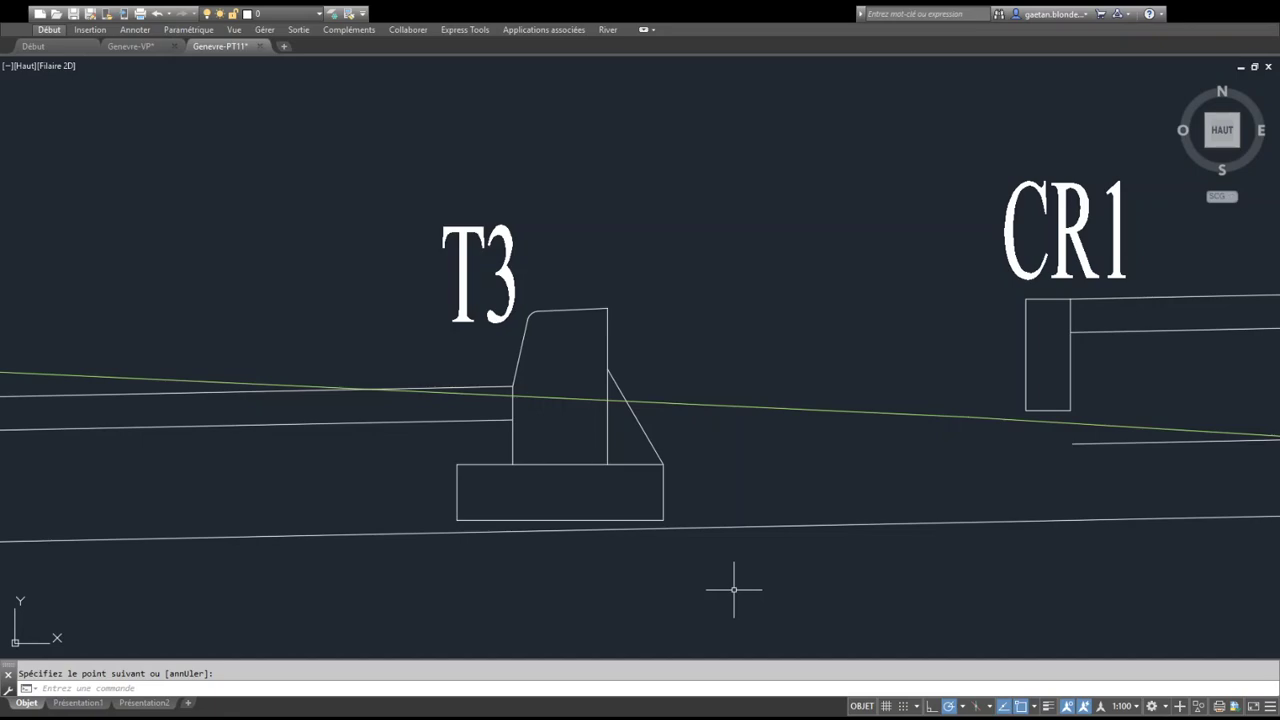
{"action": "scroll", "coordinate": [580, 368], "scroll_direction": "down", "scroll_amount": 8}
{"action": "mouse_move", "coordinate": [621, 368]}
{"action": "middle_mouse_down"}
{"action": "mouse_move", "coordinate": [759, 321]}
{"action": "mouse_move", "coordinate": [745, 347]}
{"action": "middle_mouse_up"}
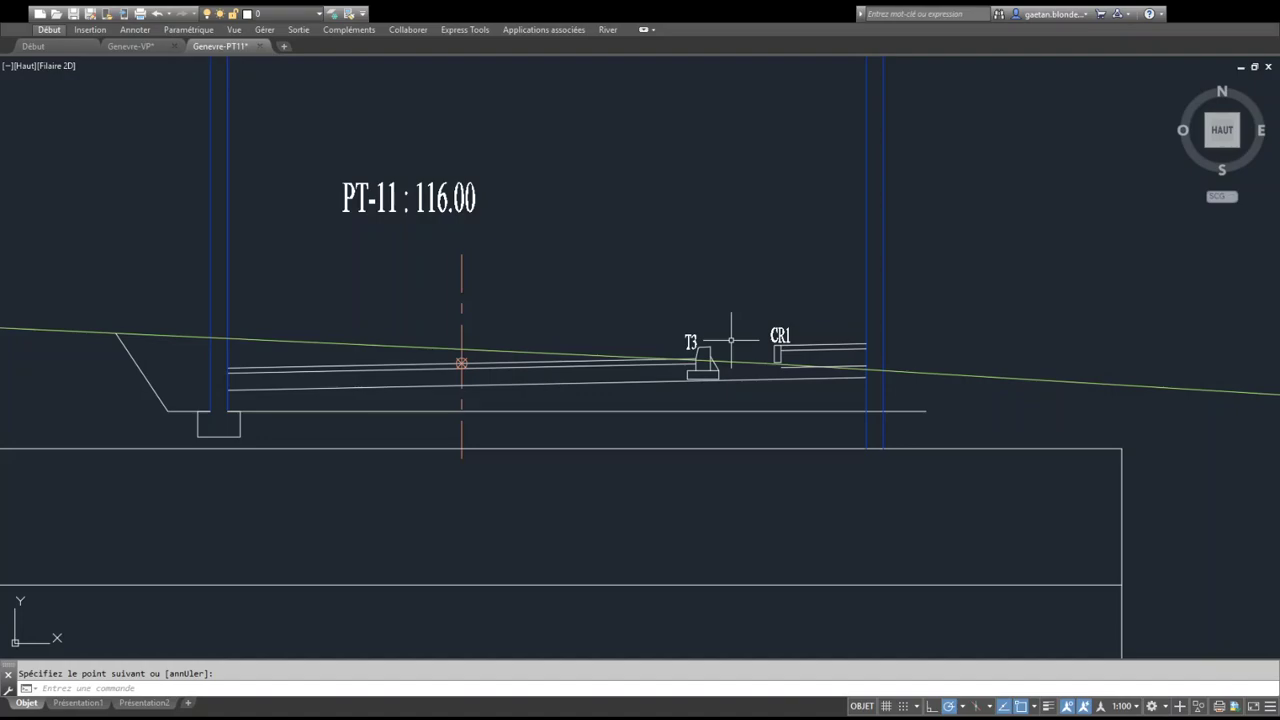
{"action": "scroll", "coordinate": [700, 310], "scroll_direction": "down", "scroll_amount": 6}
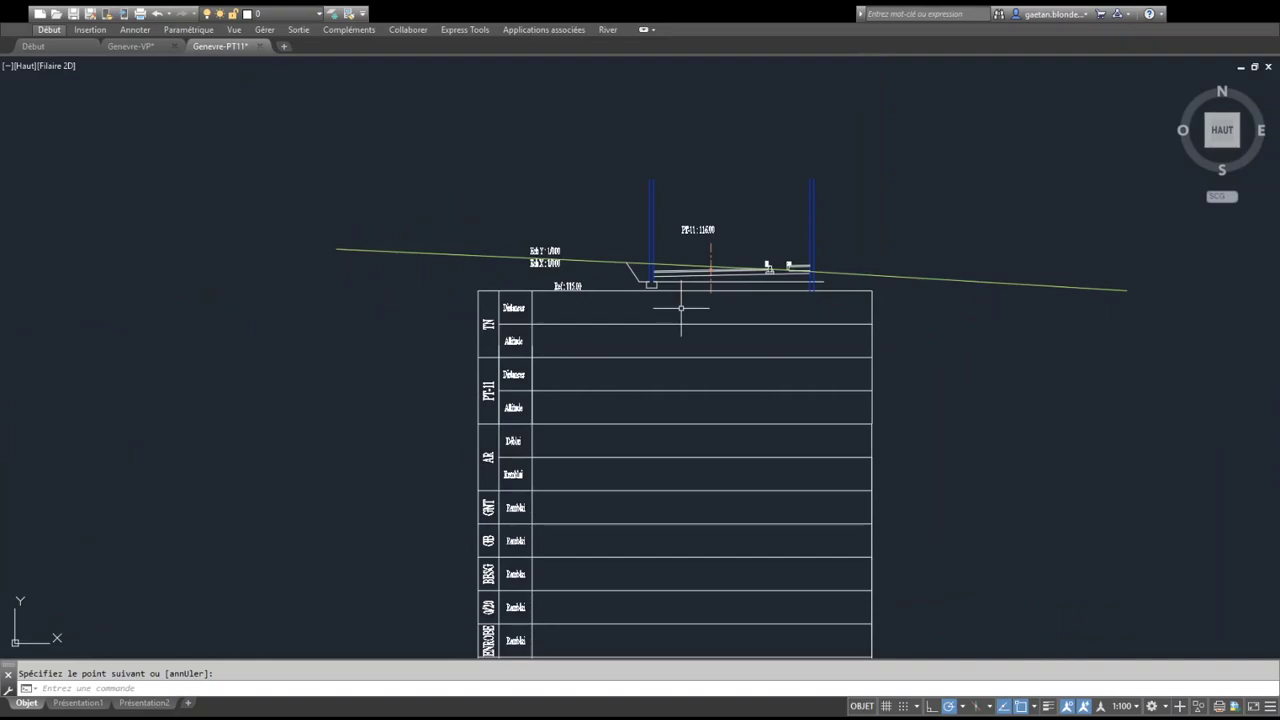